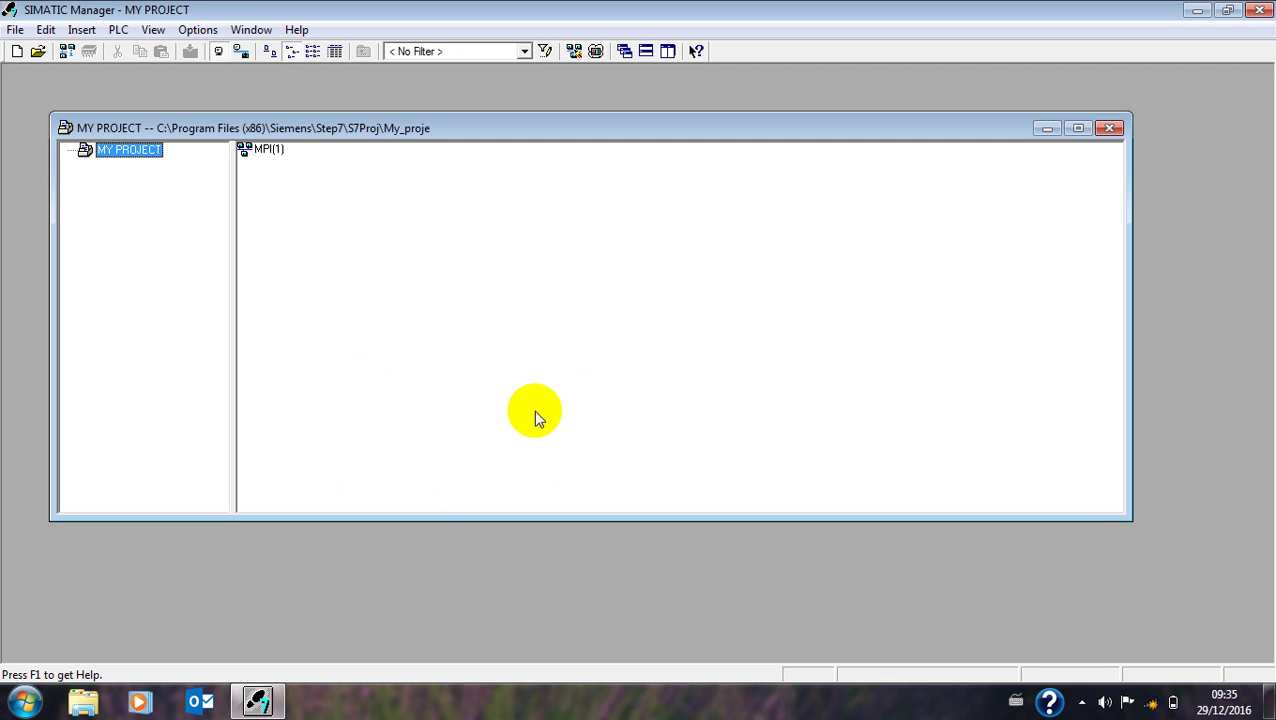
# Step: Insert a SIMATIC 300 station into MY PROJECT, keeping its default name
pyautogui.click(81, 29)
pyautogui.moveTo(225, 55)
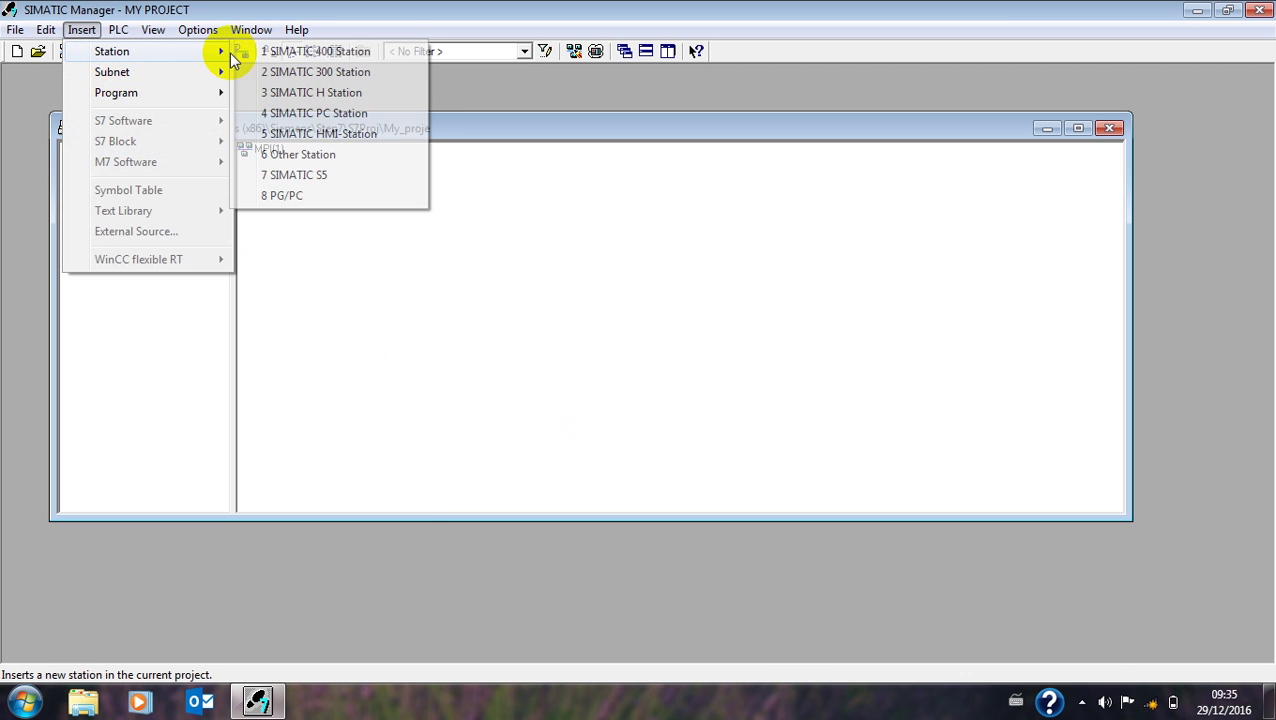
pyautogui.click(310, 72)
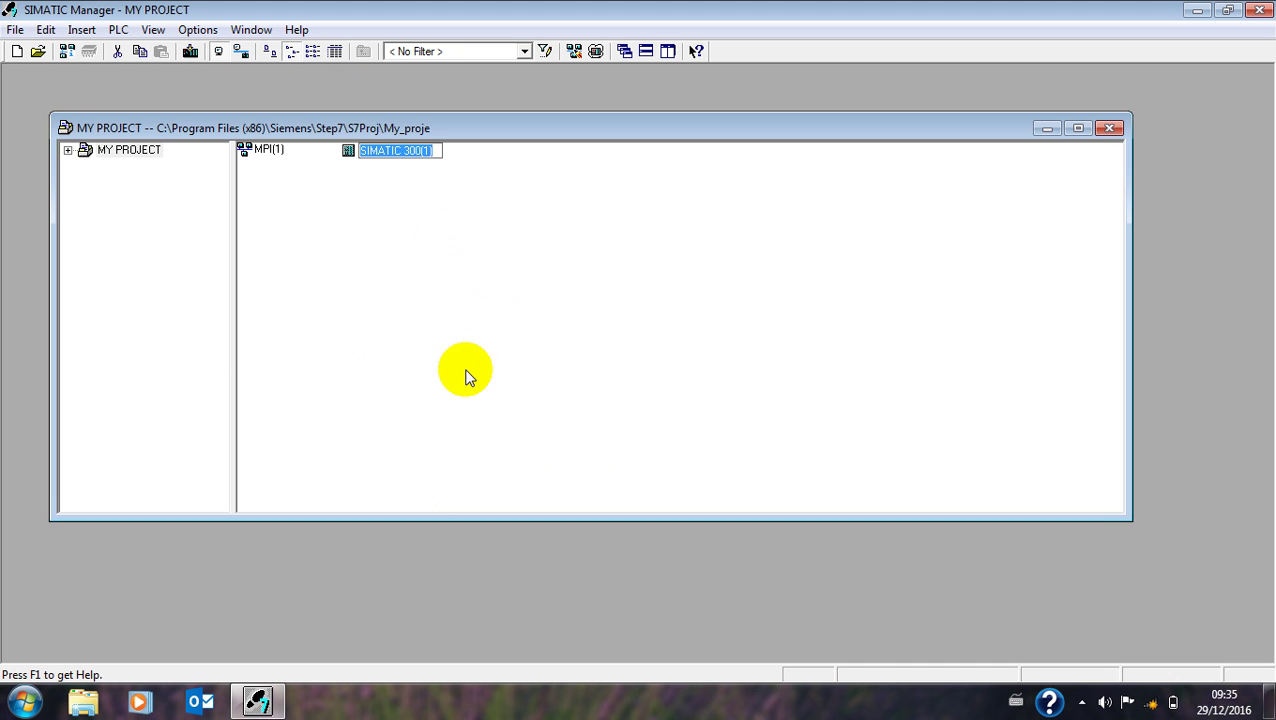
pyautogui.click(436, 285)
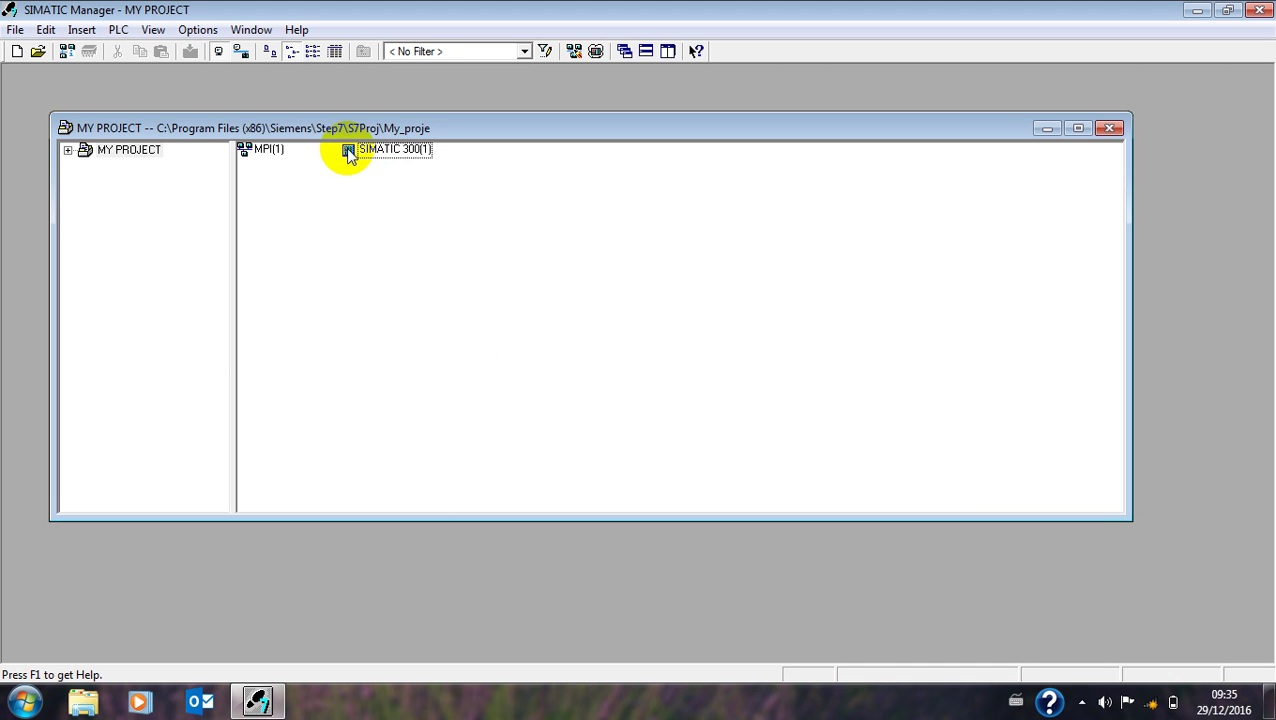
# Step: Open the hardware configuration of the SIMATIC 300 station and maximize both the HW Config window and the station window
pyautogui.doubleClick(348, 150)
pyautogui.doubleClick(280, 151)
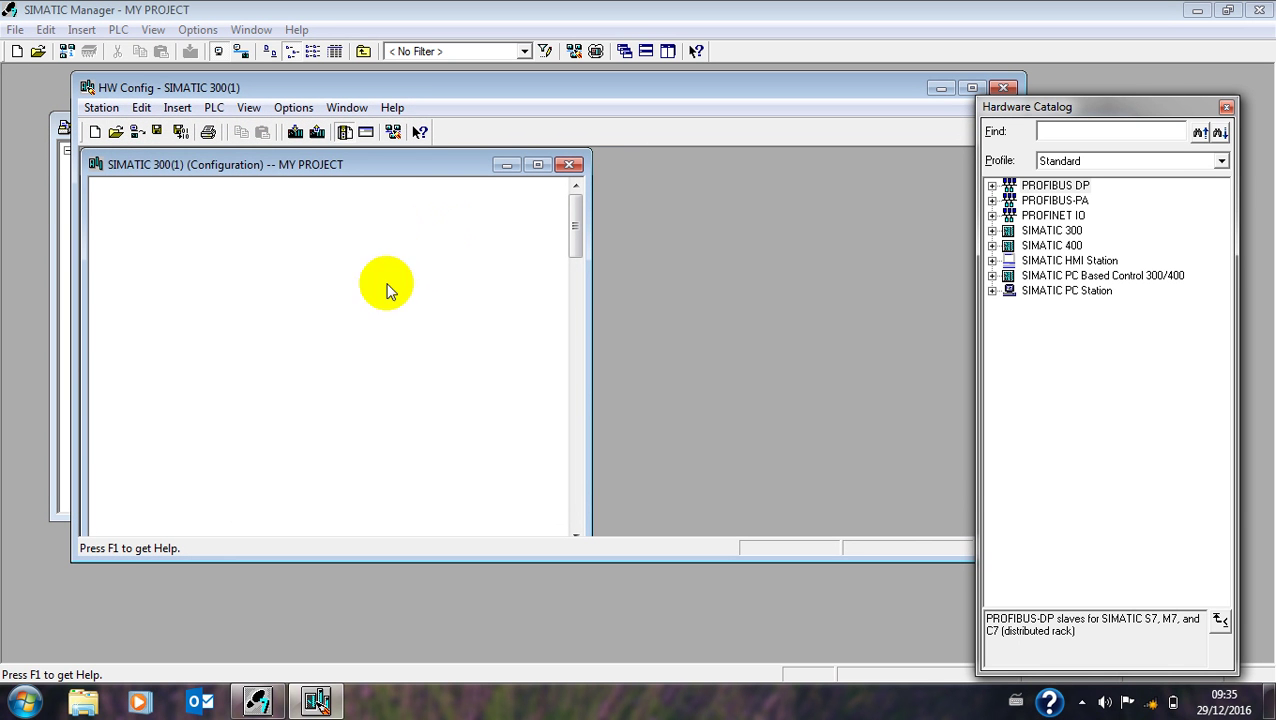
pyautogui.doubleClick(404, 87)
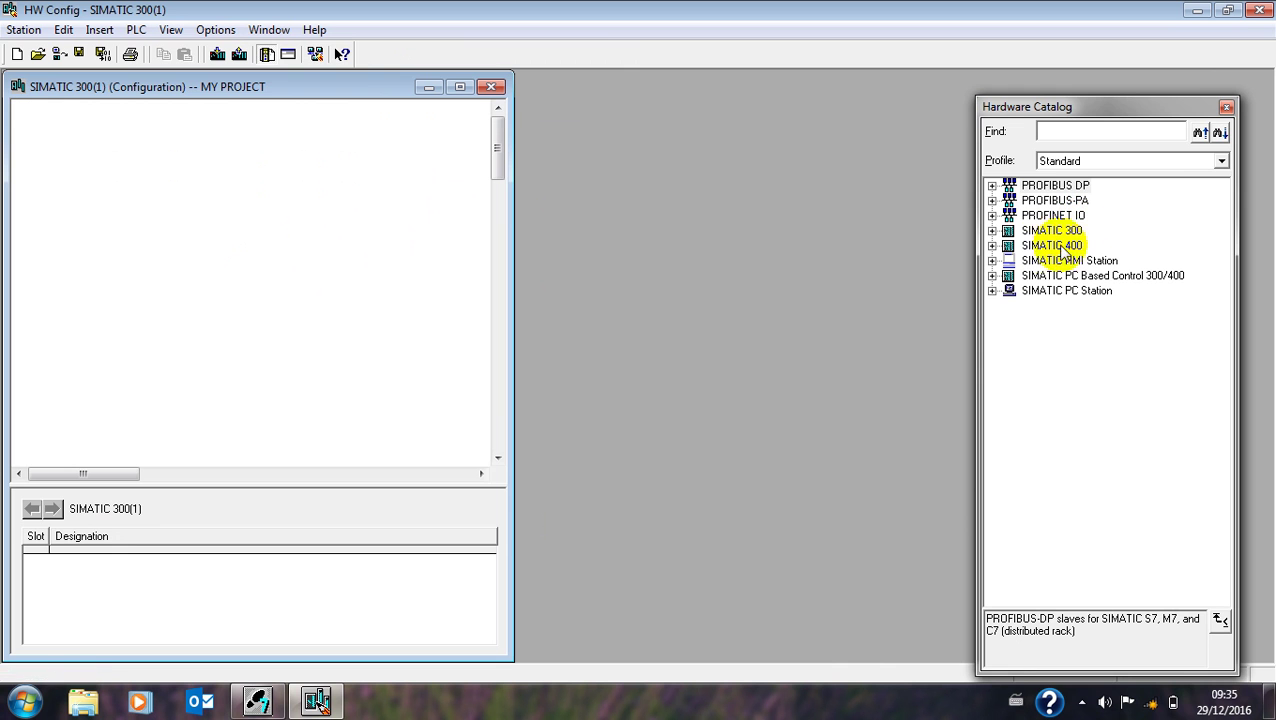
pyautogui.click(459, 87)
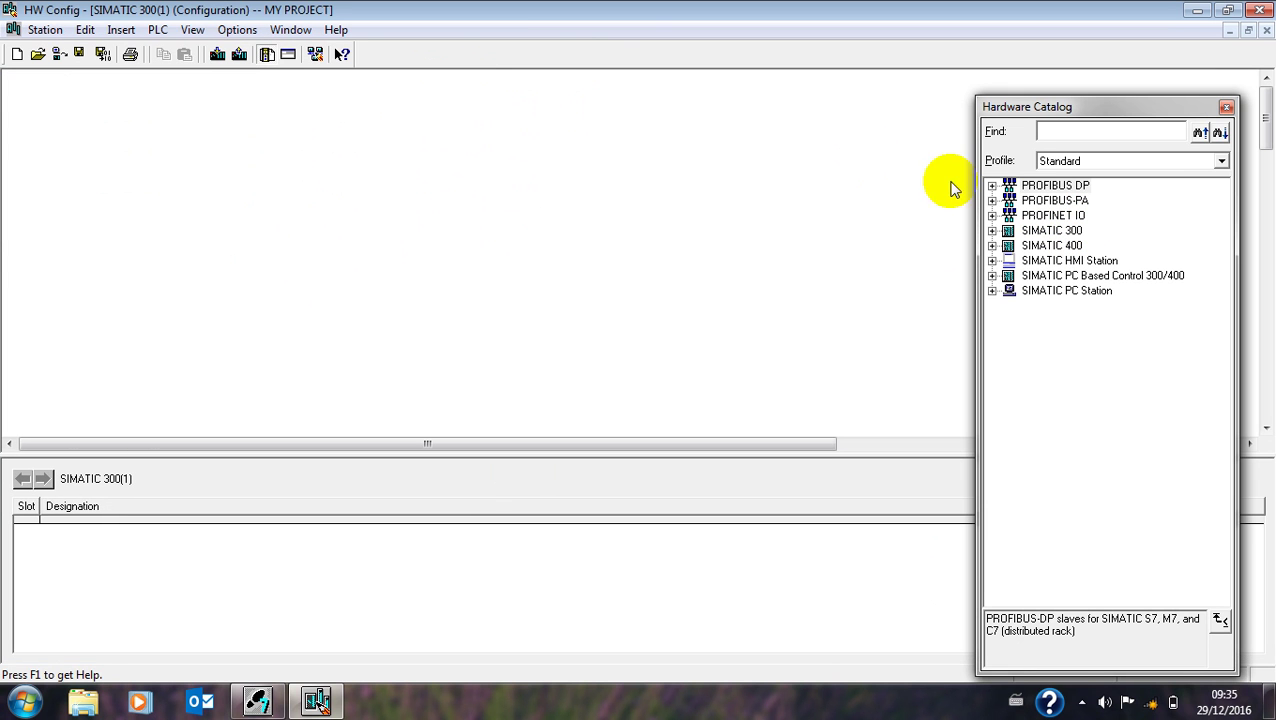
# Step: Add a Rail from the SIMATIC 300 RACK-300 catalog folder to the empty station configuration
pyautogui.click(991, 230)
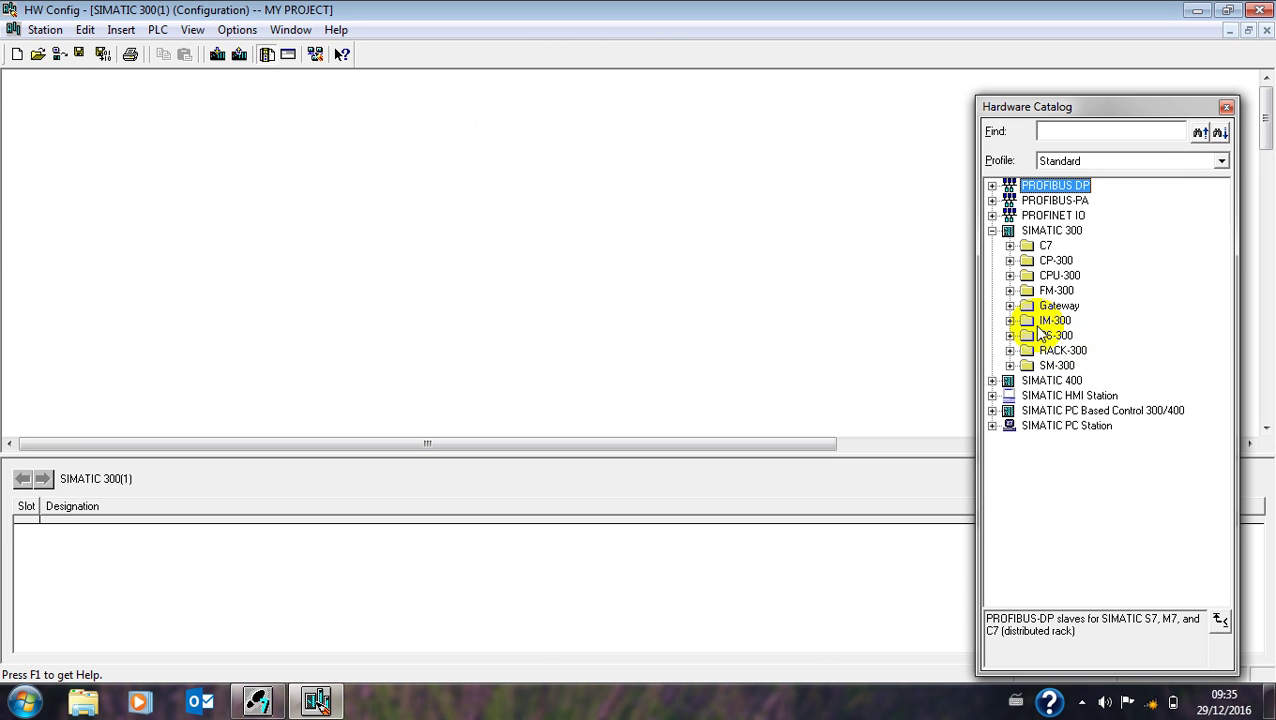
pyautogui.click(1010, 350)
pyautogui.moveTo(1063, 363); pyautogui.dragTo(676, 452)
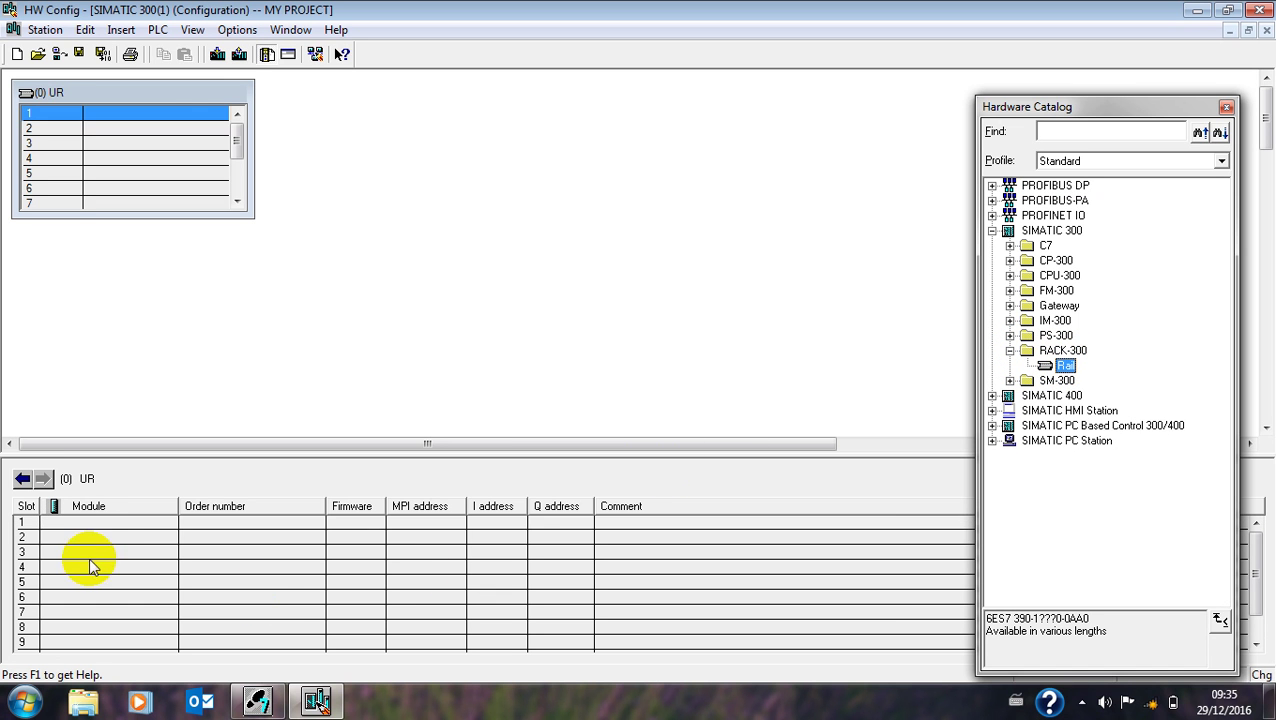
# Step: Place a CPU 315-2 PN/DP, 6ES7 315-2EH14-0AB0 version V3.2, in slot 2 of the rack
pyautogui.click(407, 538)
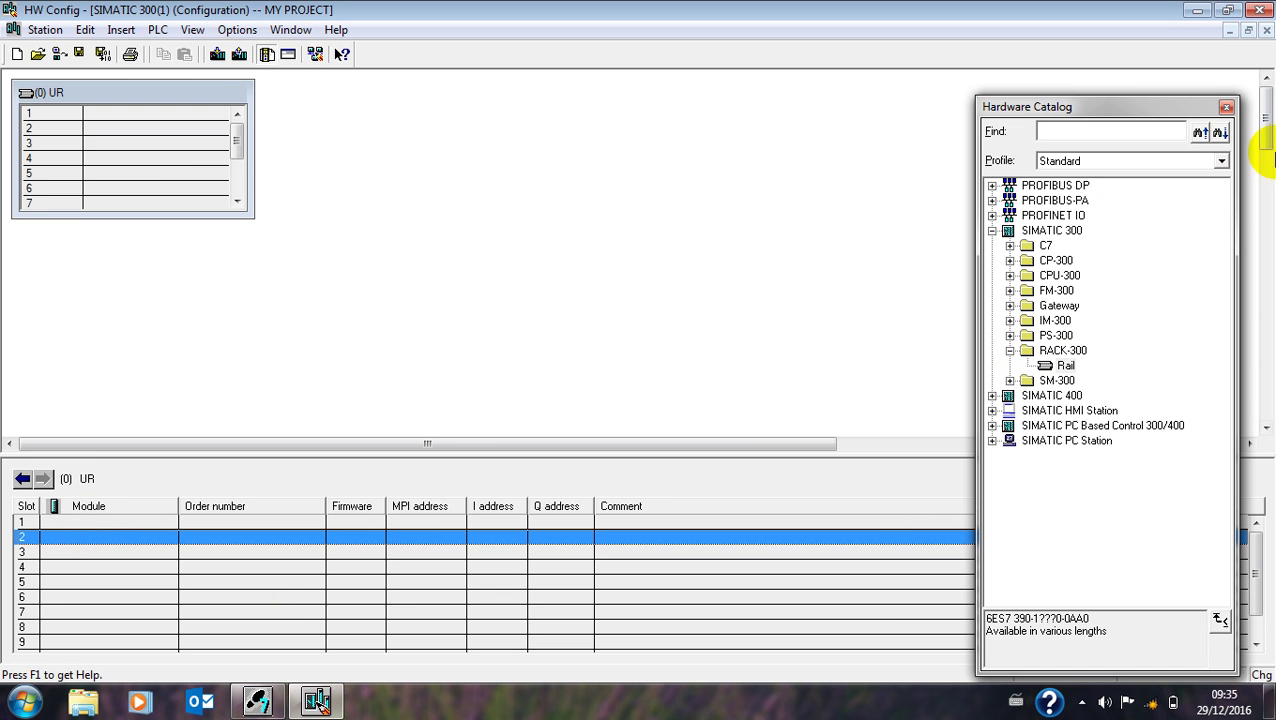
pyautogui.click(1010, 275)
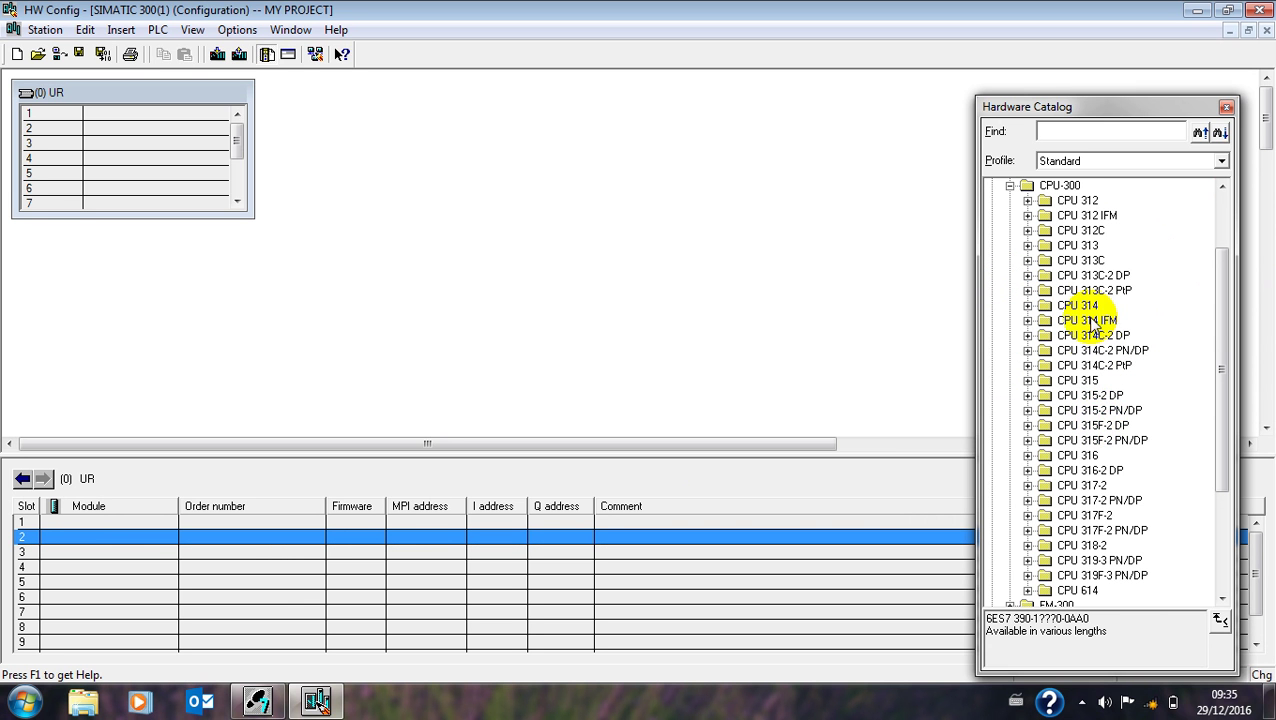
pyautogui.click(1096, 412)
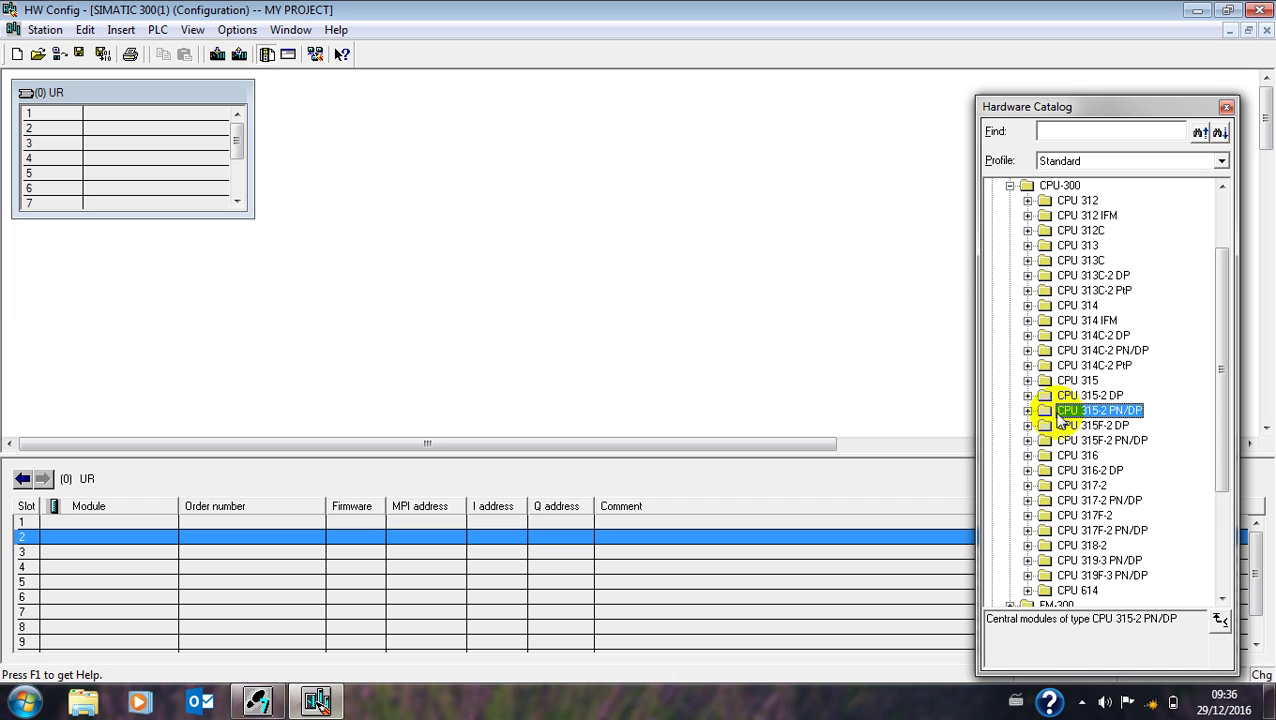
pyautogui.click(1027, 411)
pyautogui.click(1045, 456)
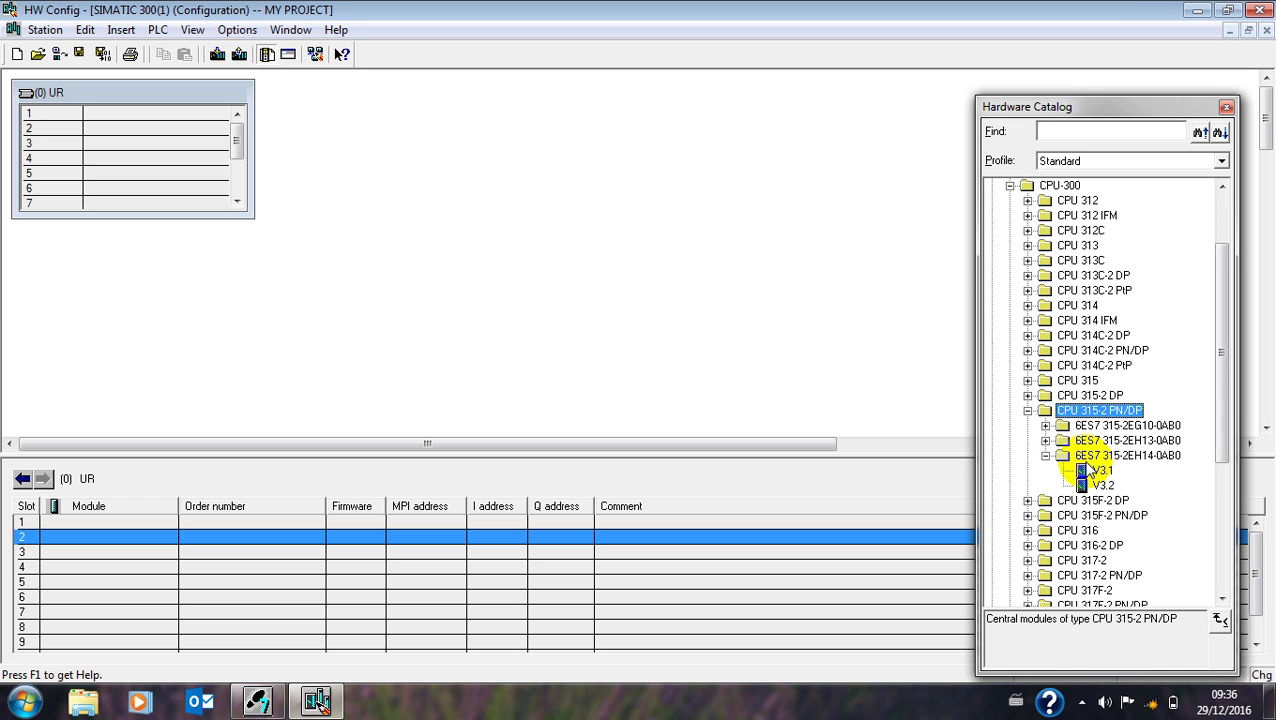
pyautogui.click(1103, 485)
pyautogui.moveTo(1105, 490); pyautogui.dragTo(222, 537)
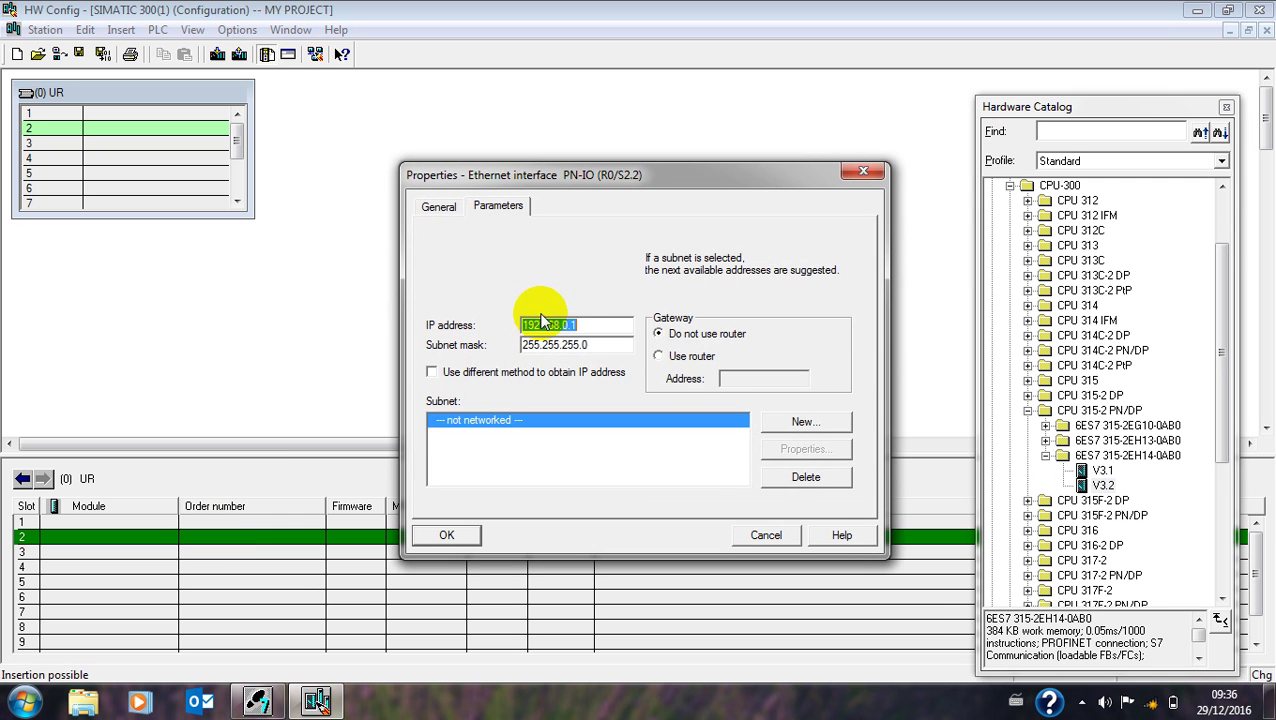
# Step: Connect the CPU's PN-IO interface, without a router, to a new Industrial Ethernet subnet named SOLOMON ETHERNET
pyautogui.click(661, 357)
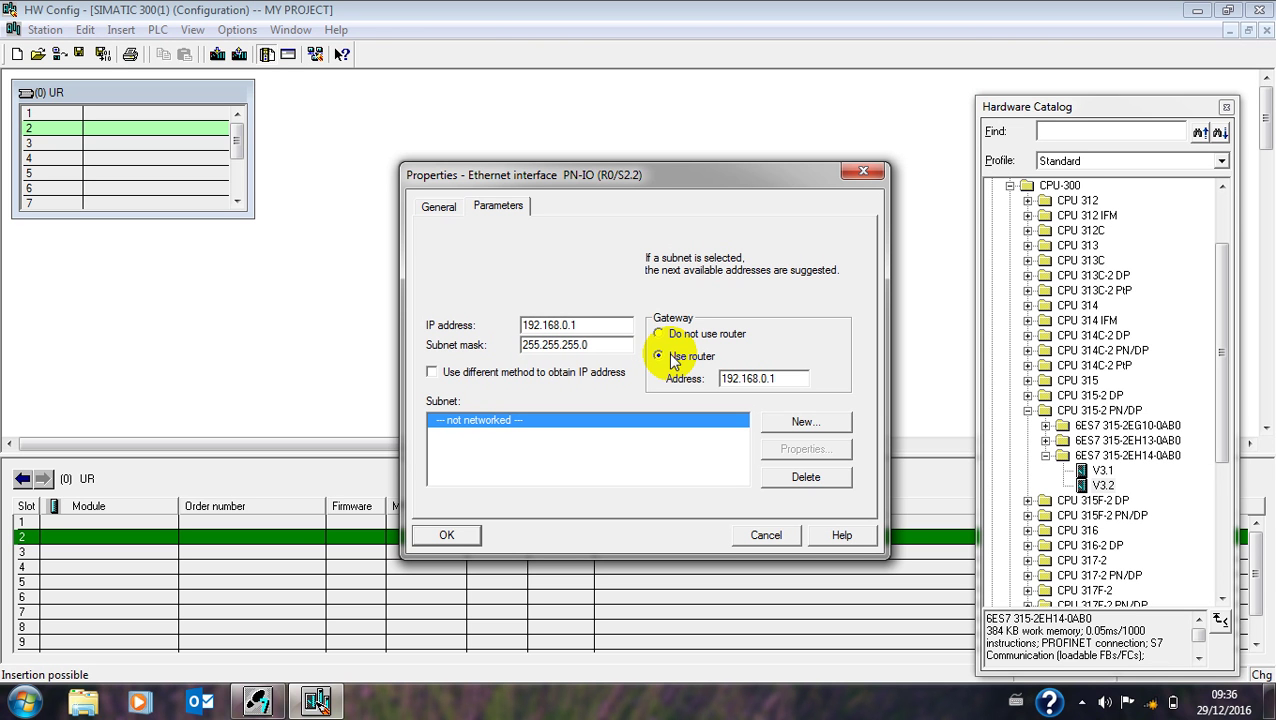
pyautogui.click(659, 334)
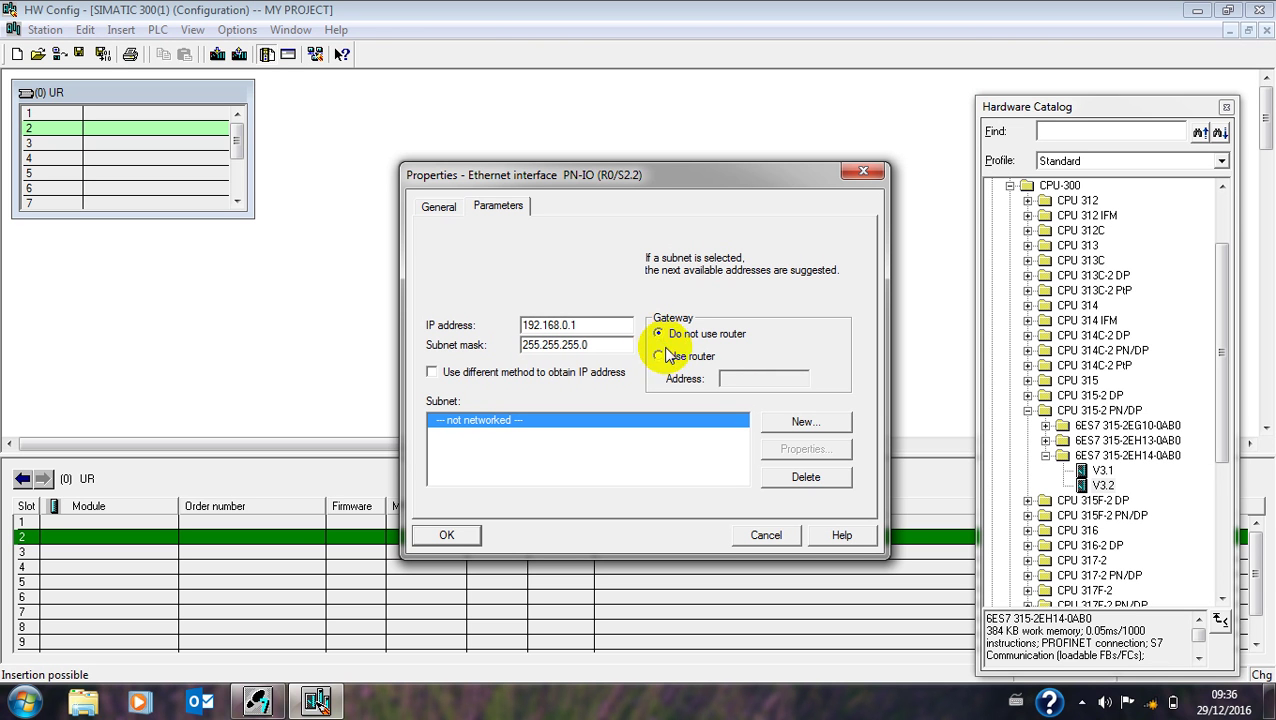
pyautogui.click(765, 423)
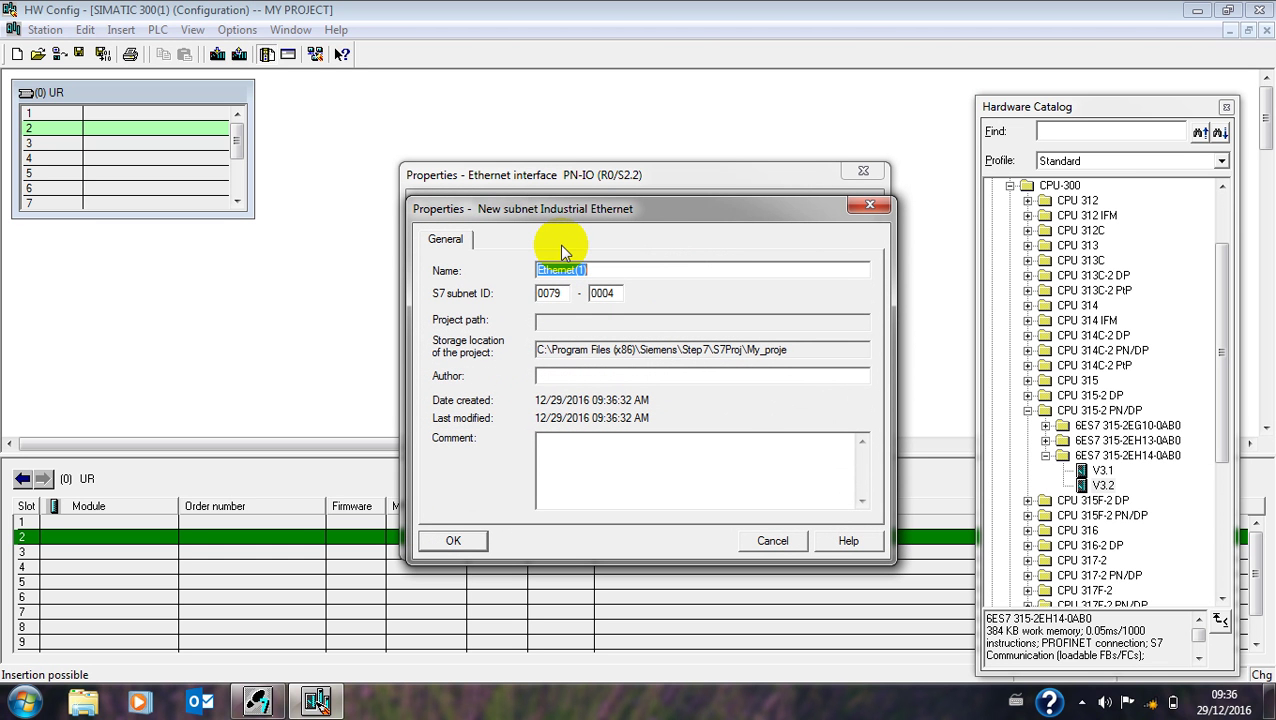
pyautogui.write('s')
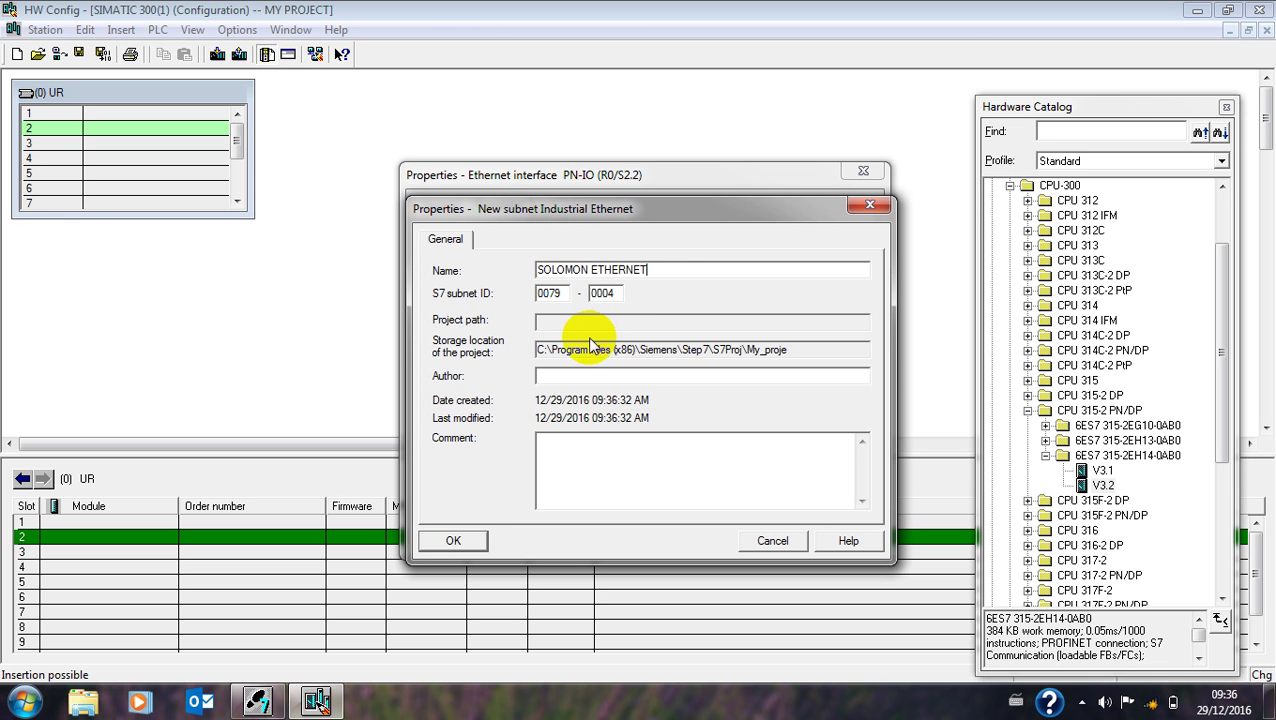
pyautogui.click(563, 322)
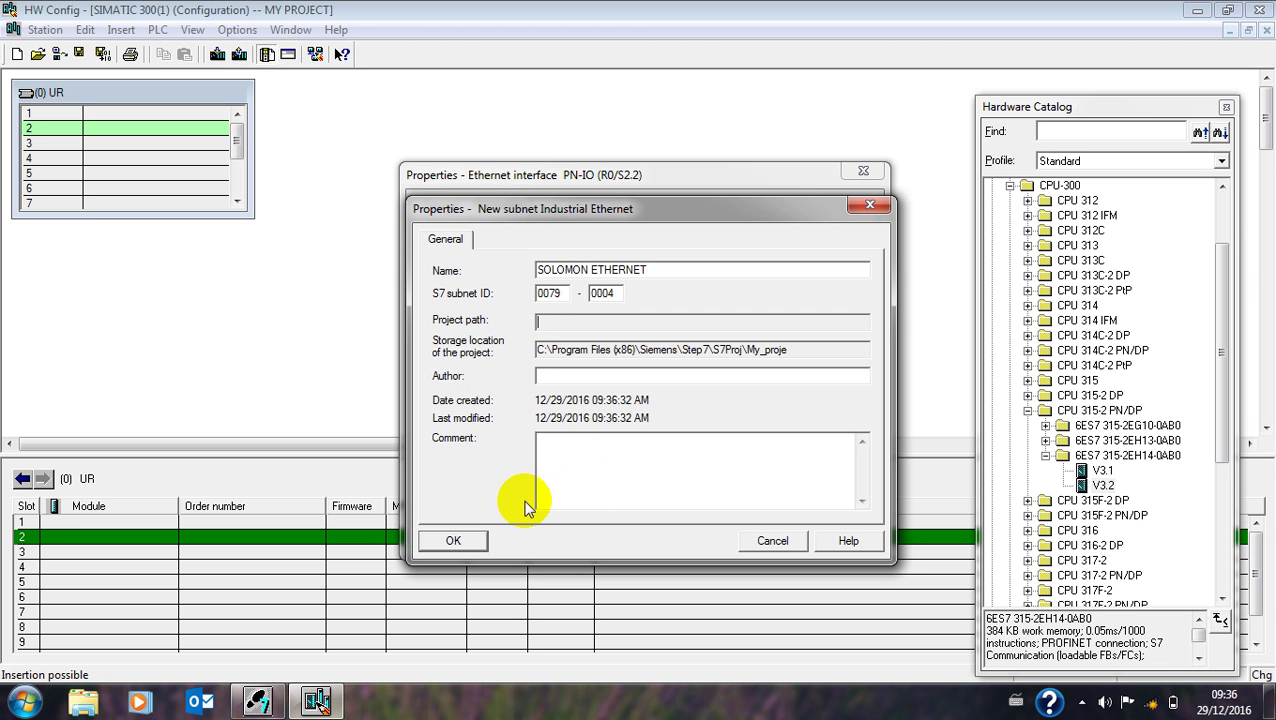
pyautogui.click(453, 540)
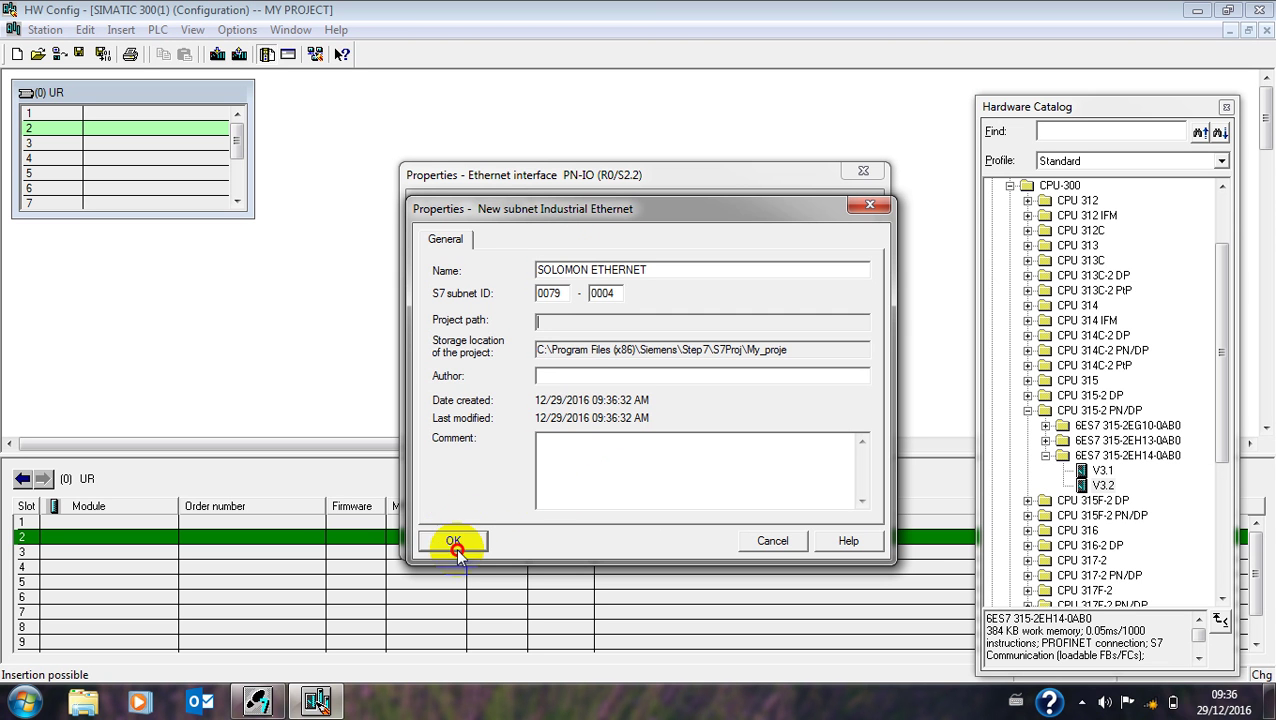
pyautogui.click(460, 535)
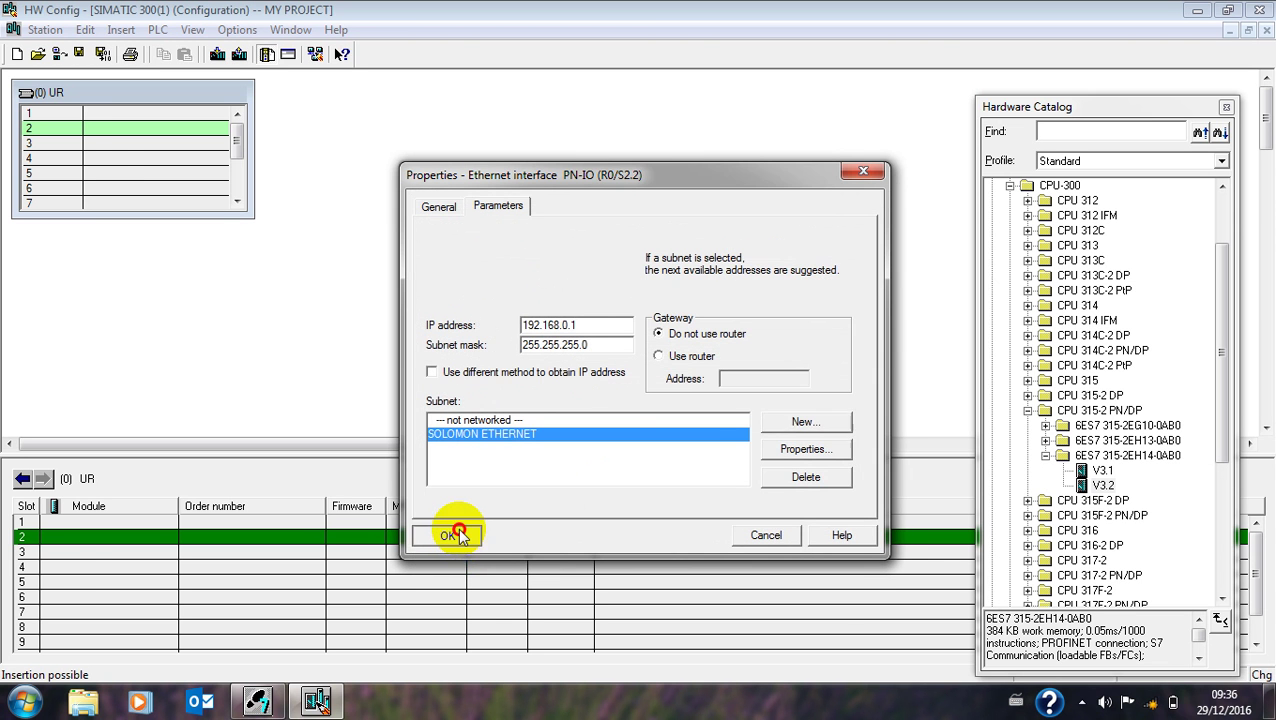
# Step: Rearrange the station diagram by moving the rack lower and placing the PROFINET-IO system line above it
pyautogui.moveTo(157, 90); pyautogui.dragTo(306, 181)
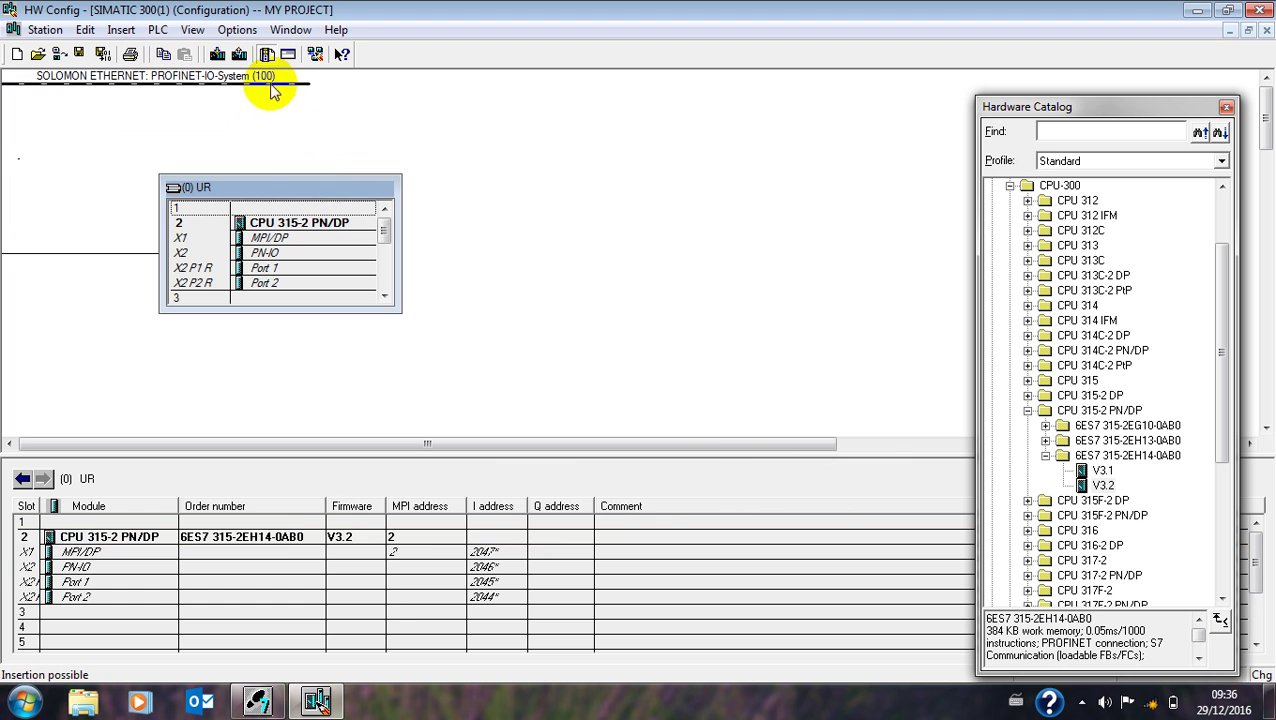
pyautogui.moveTo(272, 92); pyautogui.dragTo(446, 104)
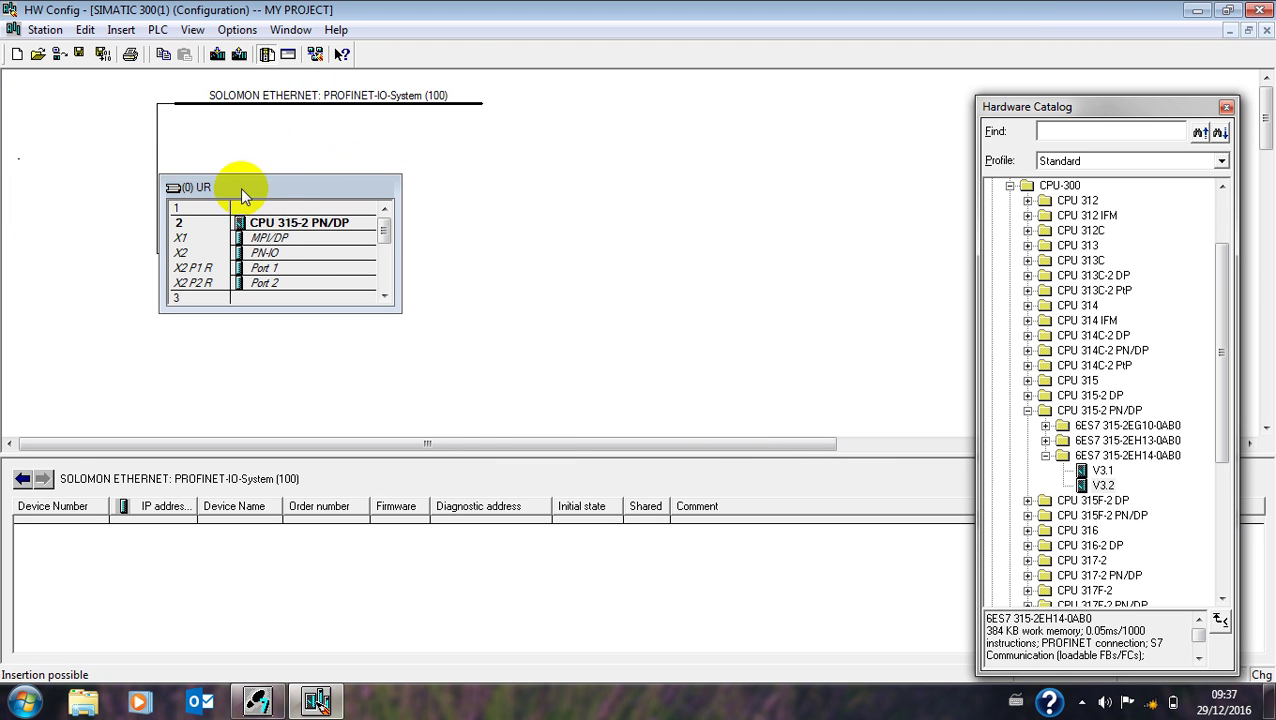
# Step: Set the CPU's MPI/DP interface type to PROFIBUS with address 2
pyautogui.click(275, 243)
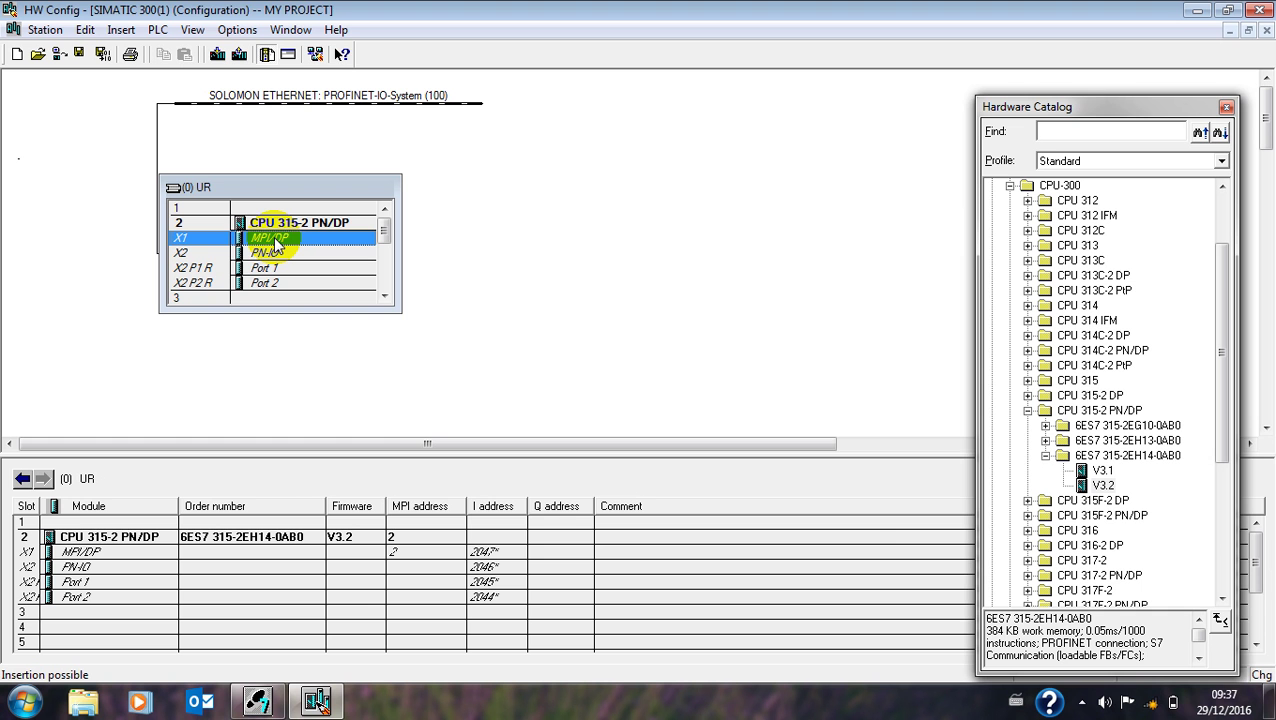
pyautogui.click(253, 243)
pyautogui.doubleClick(253, 243)
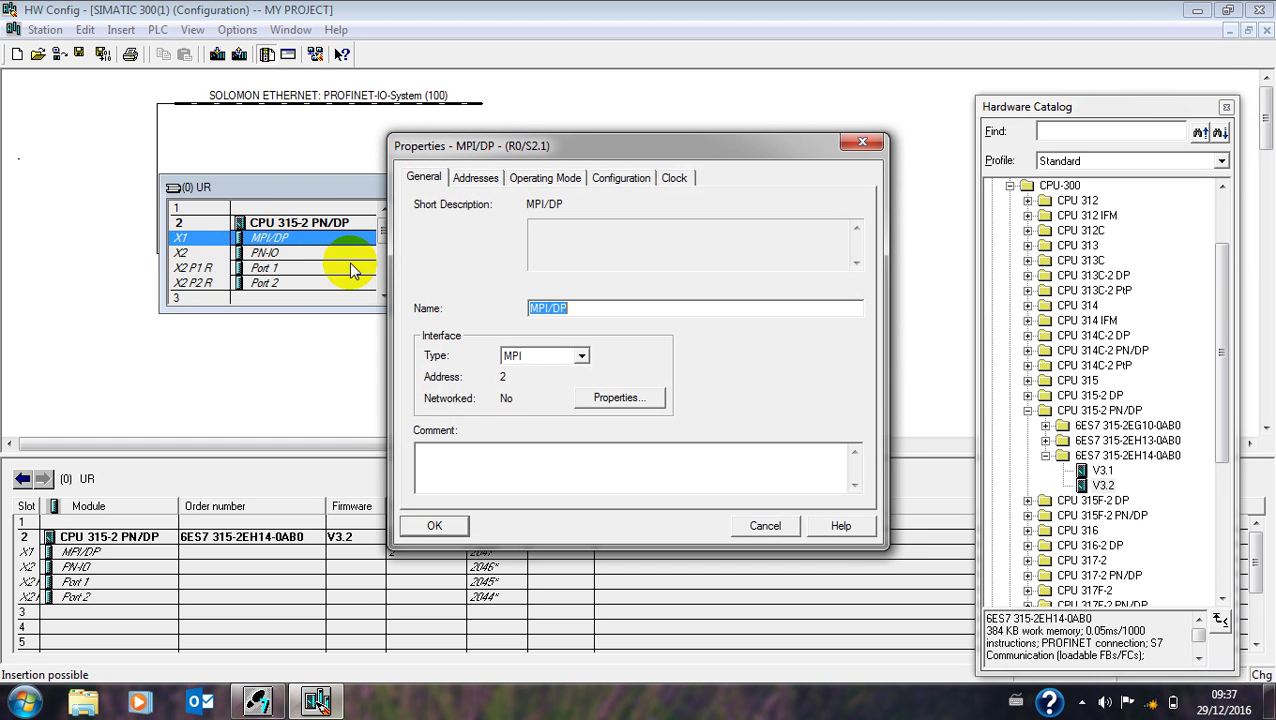
pyautogui.click(581, 356)
pyautogui.click(528, 385)
pyautogui.click(600, 397)
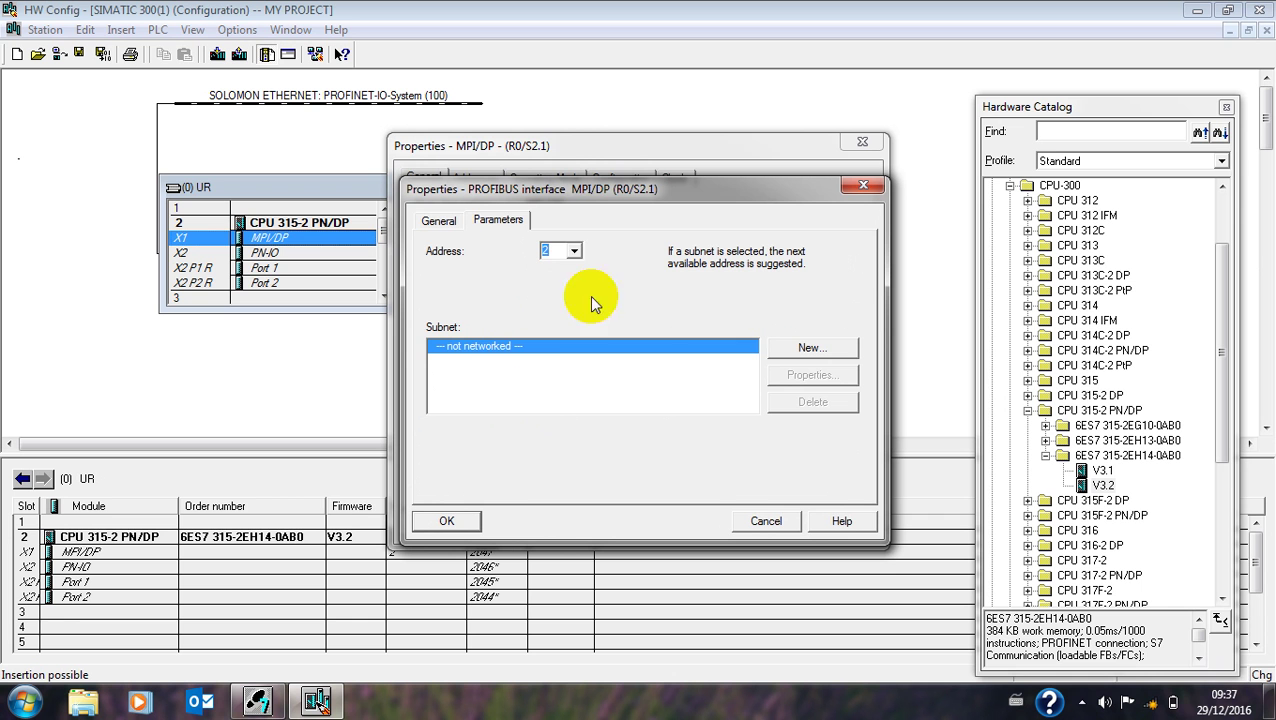
pyautogui.click(575, 251)
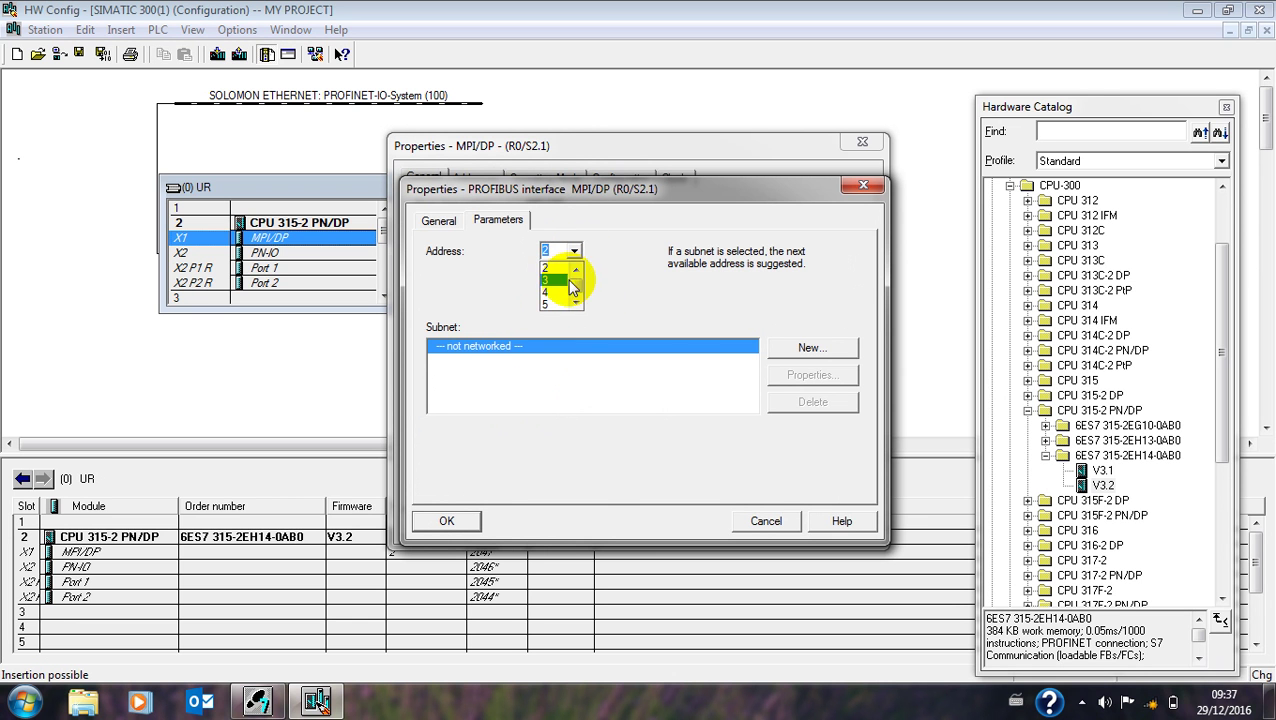
pyautogui.click(553, 263)
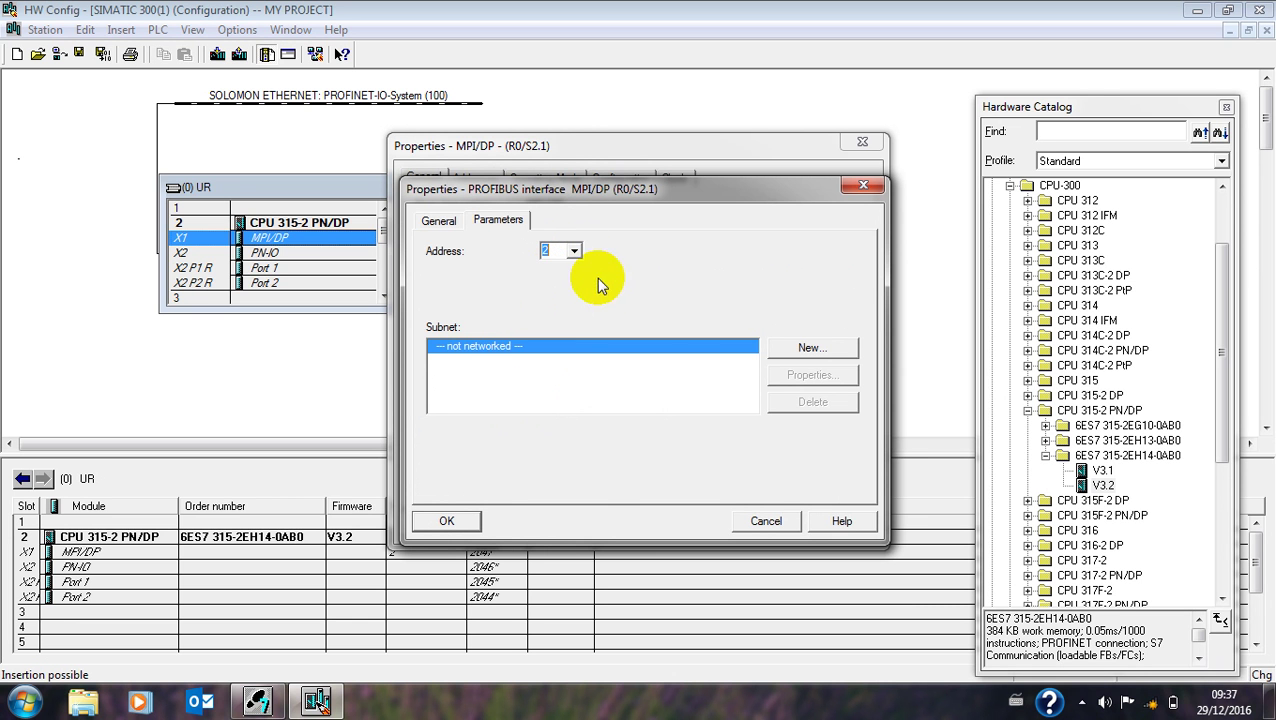
# Step: Create a new PROFIBUS subnet at 1.5 Mbps with the DP profile and connect the MPI/DP interface to it
pyautogui.click(812, 347)
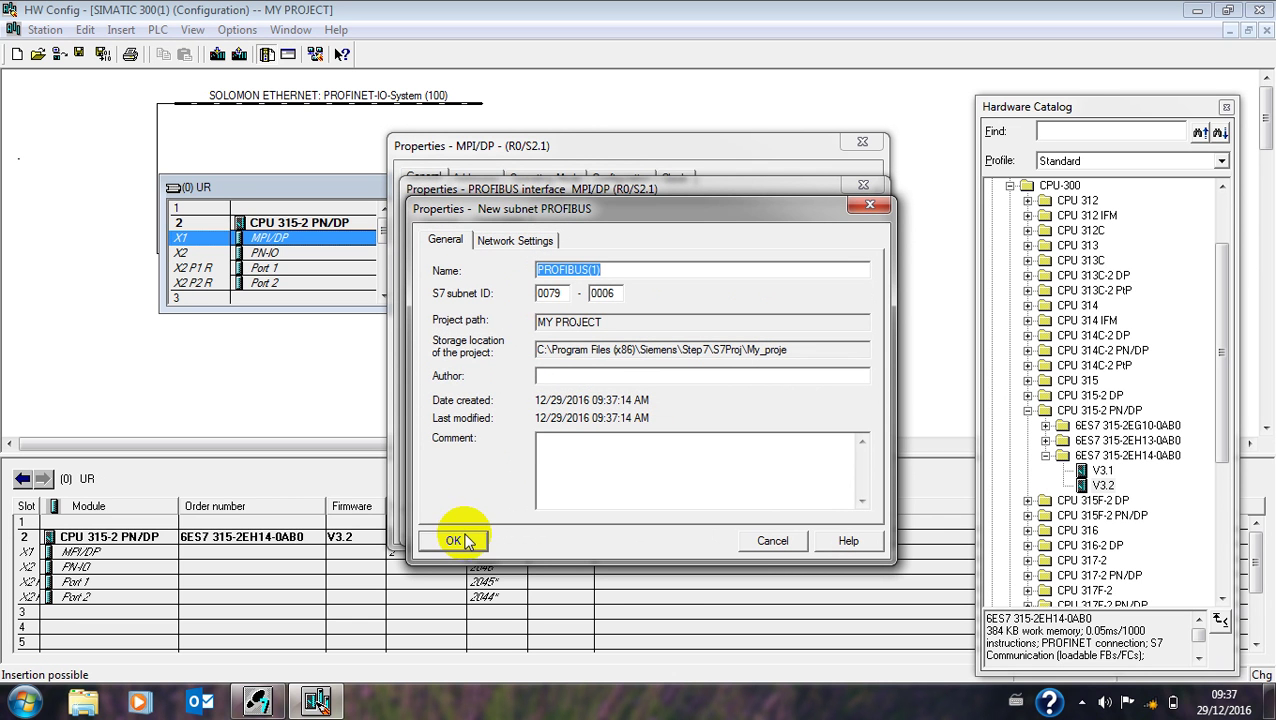
pyautogui.click(510, 240)
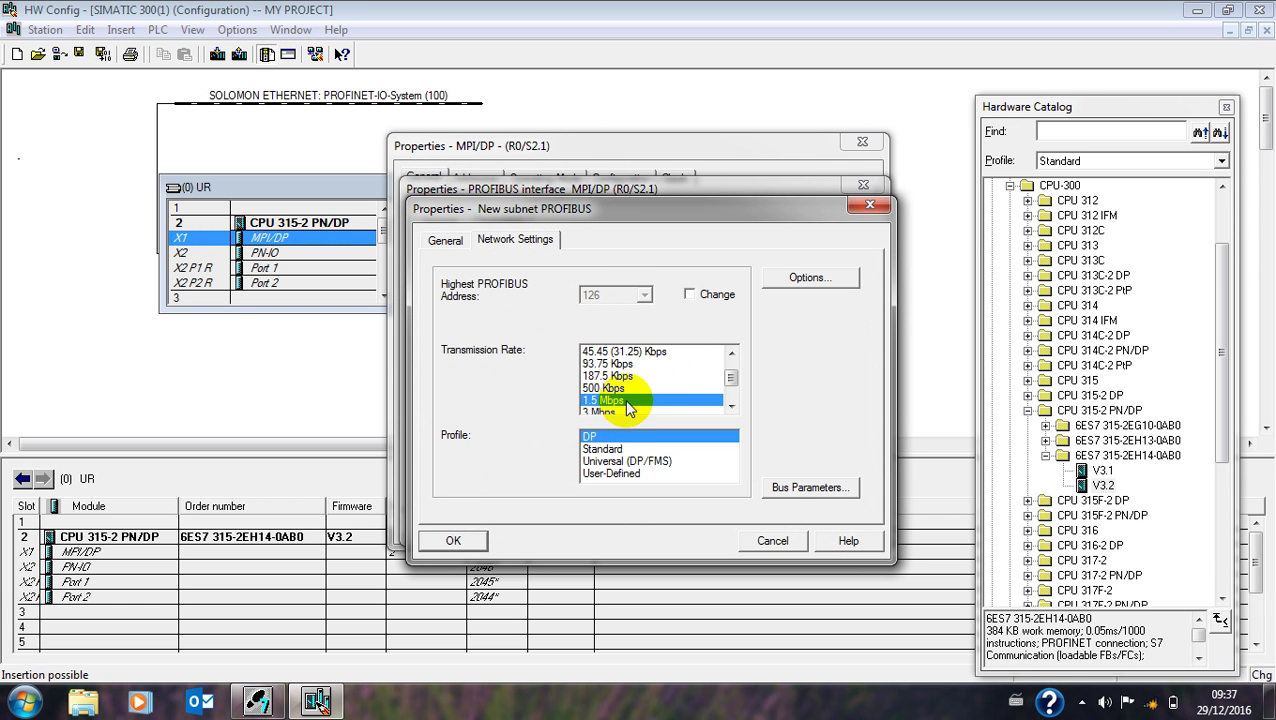
pyautogui.click(466, 549)
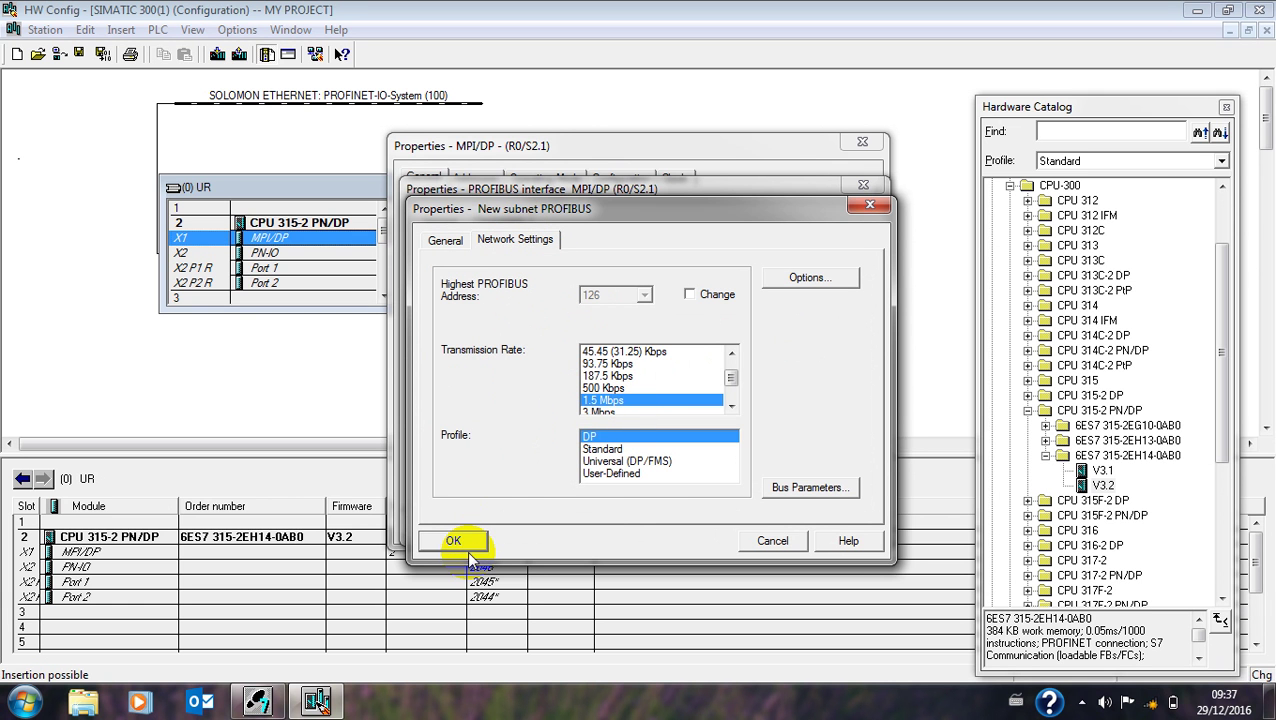
pyautogui.click(458, 525)
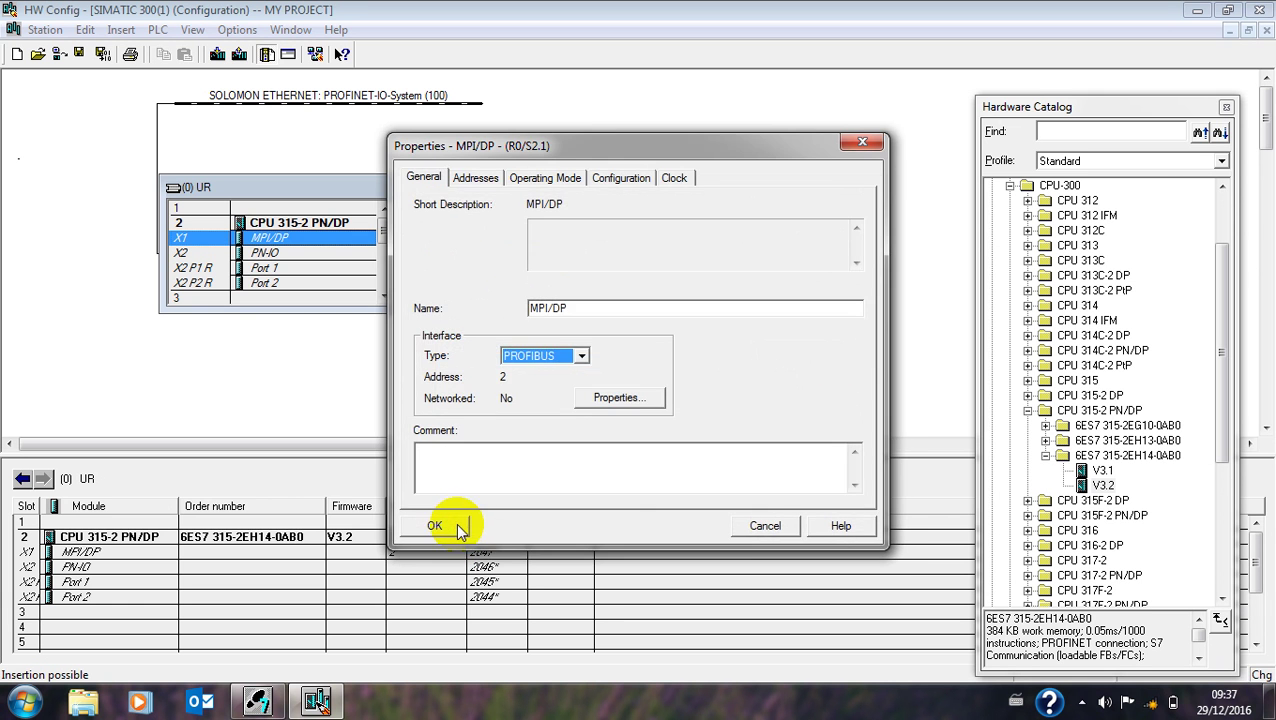
pyautogui.click(456, 522)
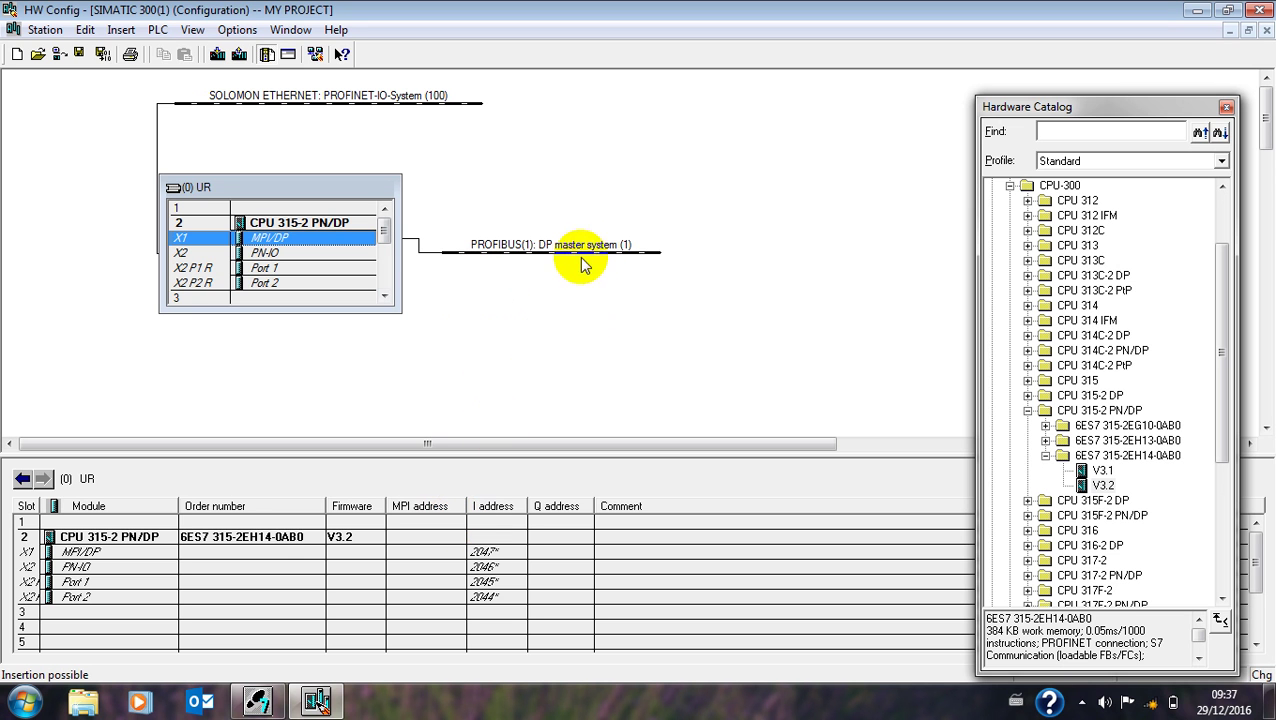
# Step: Save and compile the station's hardware configuration, and switch back to SIMATIC Manager
pyautogui.click(103, 54)
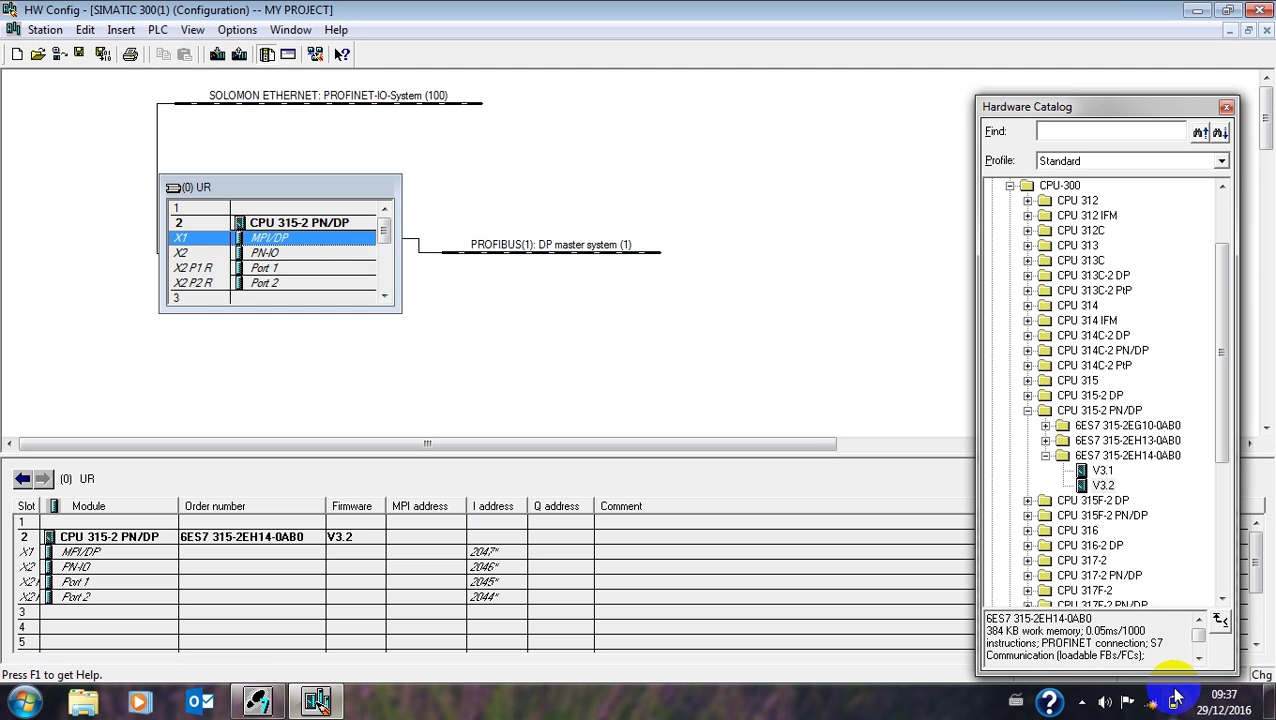
pyautogui.moveTo(1175, 705)
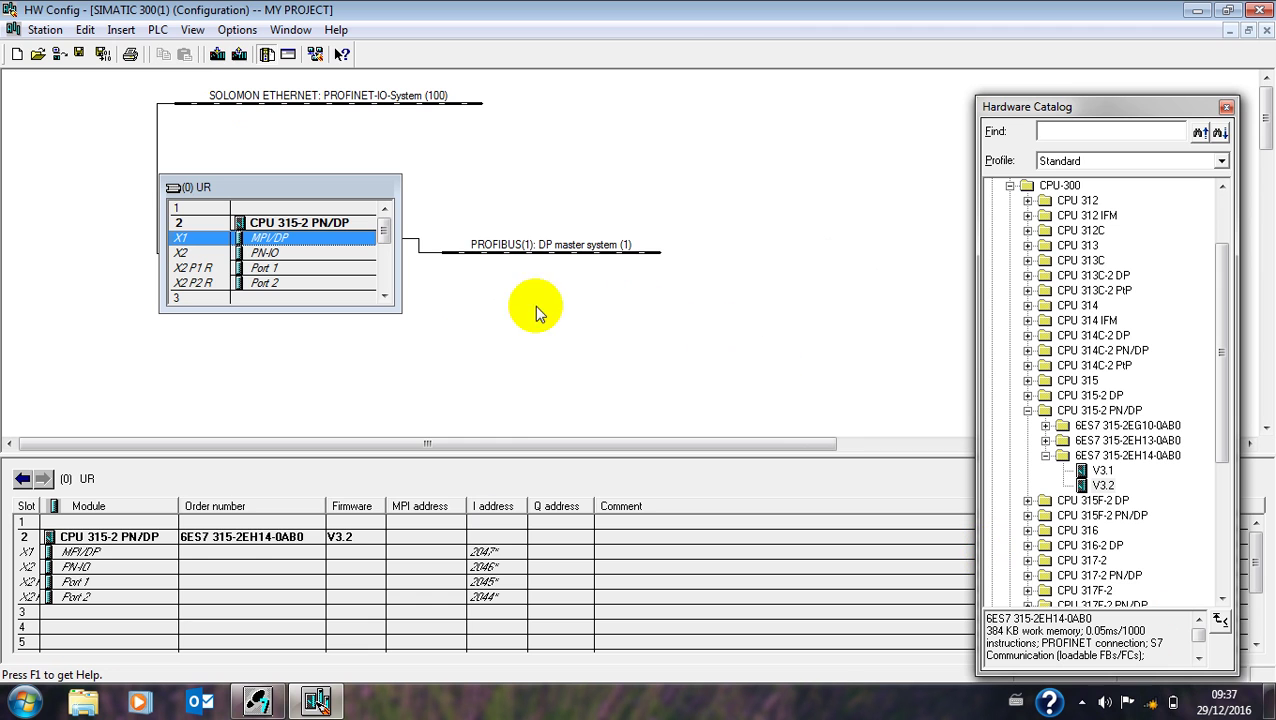
pyautogui.click(255, 700)
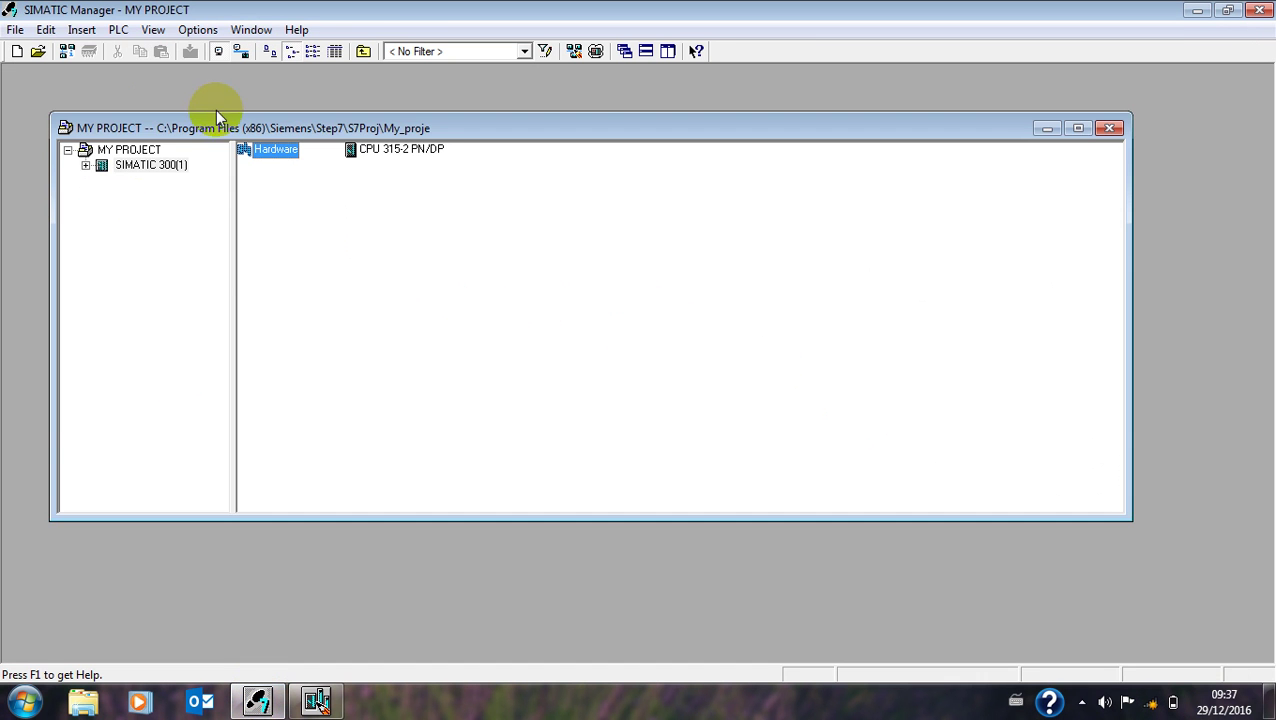
# Step: Maximize the MY PROJECT window and start inserting a SIMATIC HMI station into the project
pyautogui.doubleClick(162, 122)
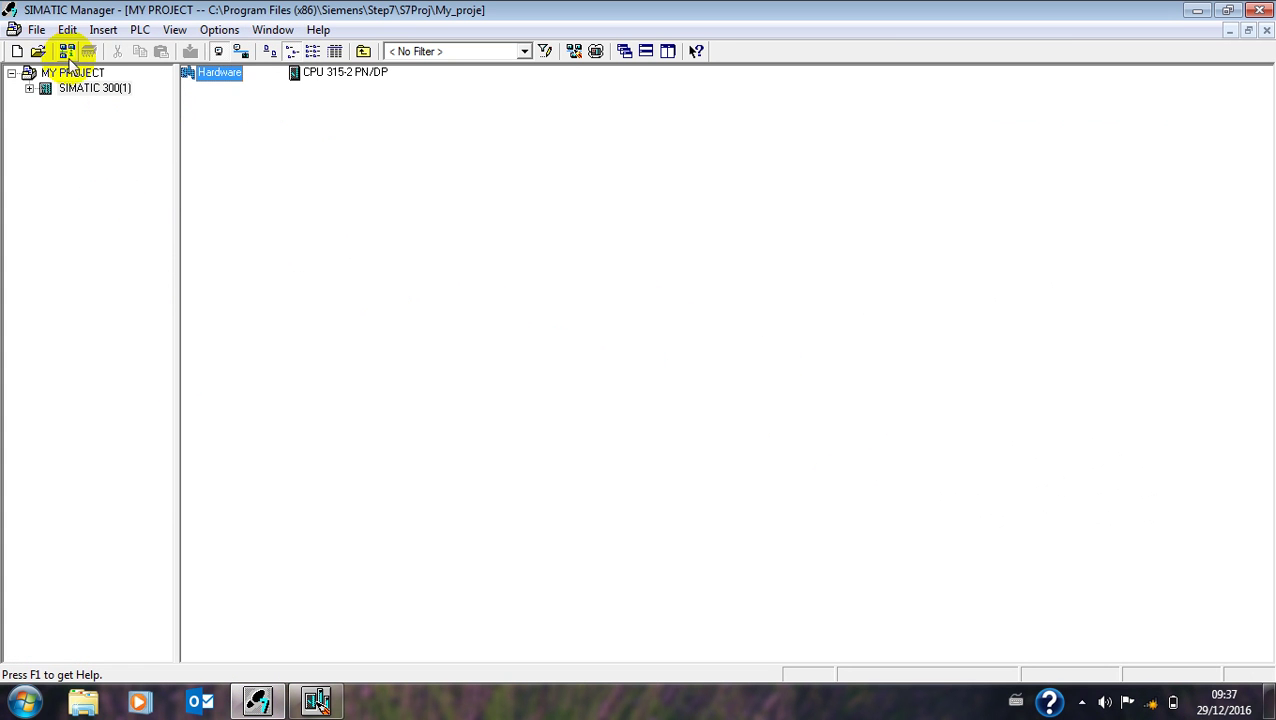
pyautogui.click(66, 73)
pyautogui.click(103, 31)
pyautogui.moveTo(128, 52)
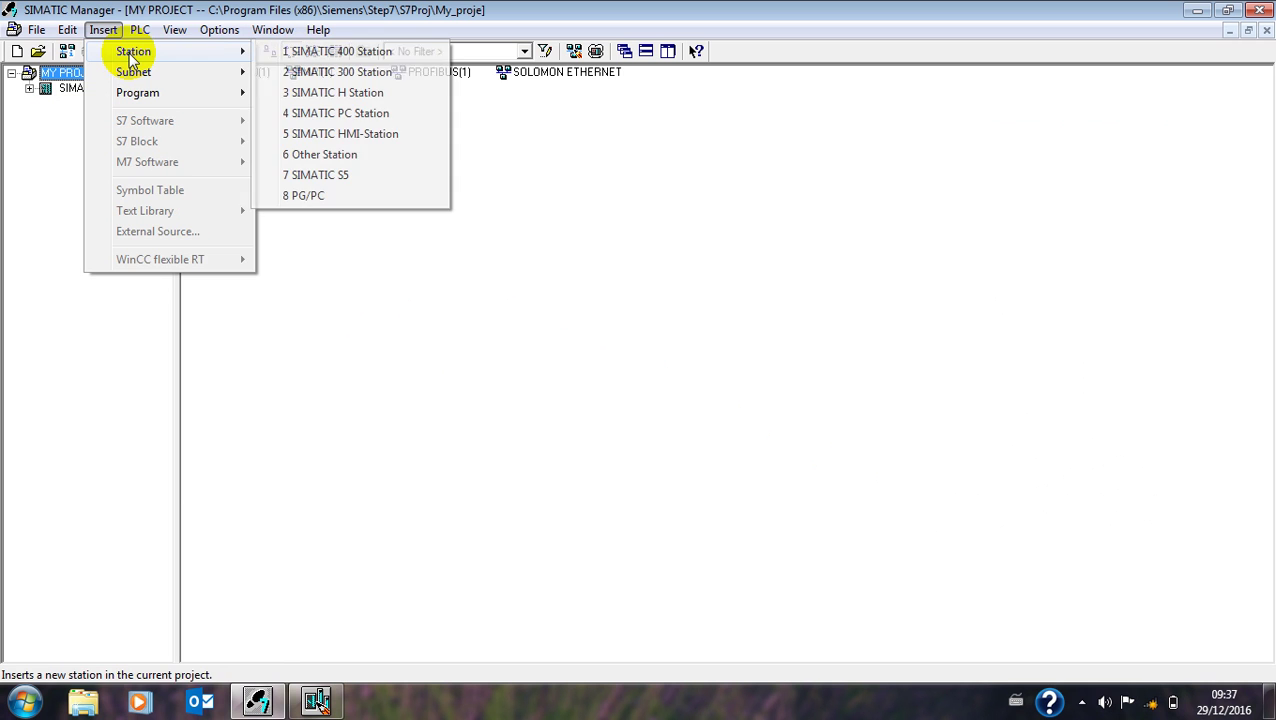
pyautogui.click(365, 135)
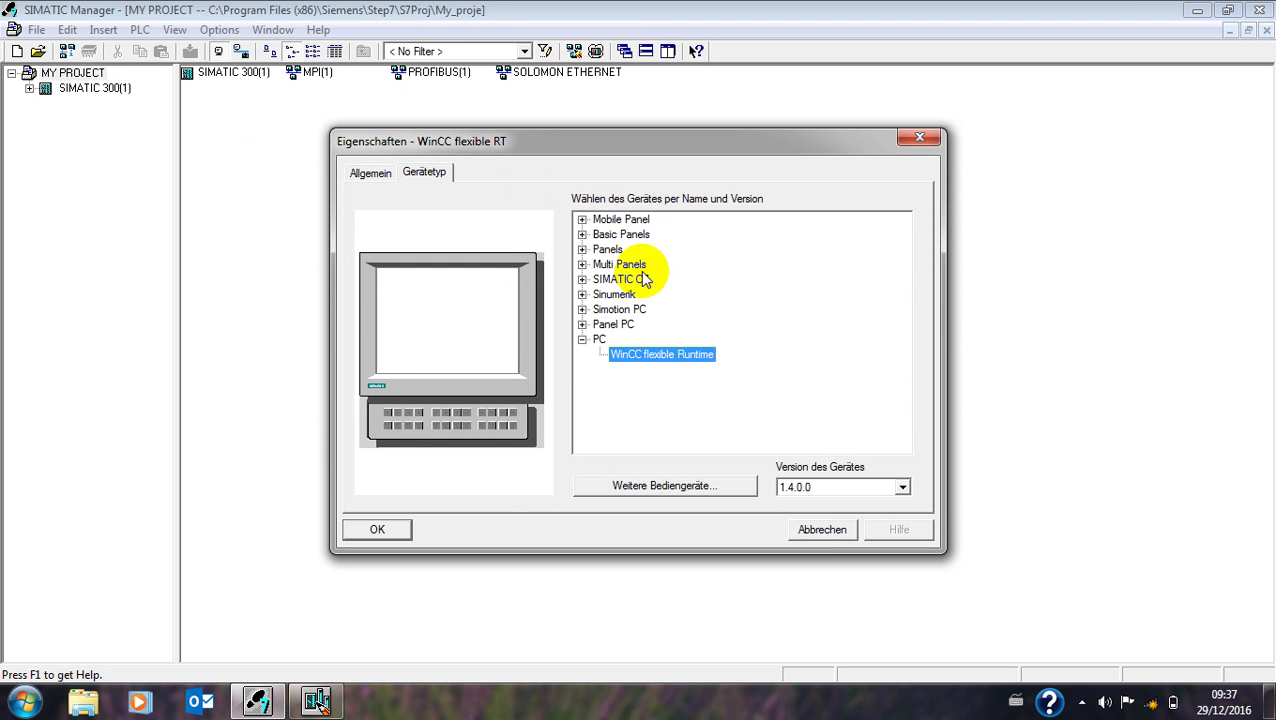
# Step: Examine the available HMI device types in the Mobile Panel, Panels, Sinumerik and Panel PC groups
pyautogui.click(582, 219)
pyautogui.click(582, 219)
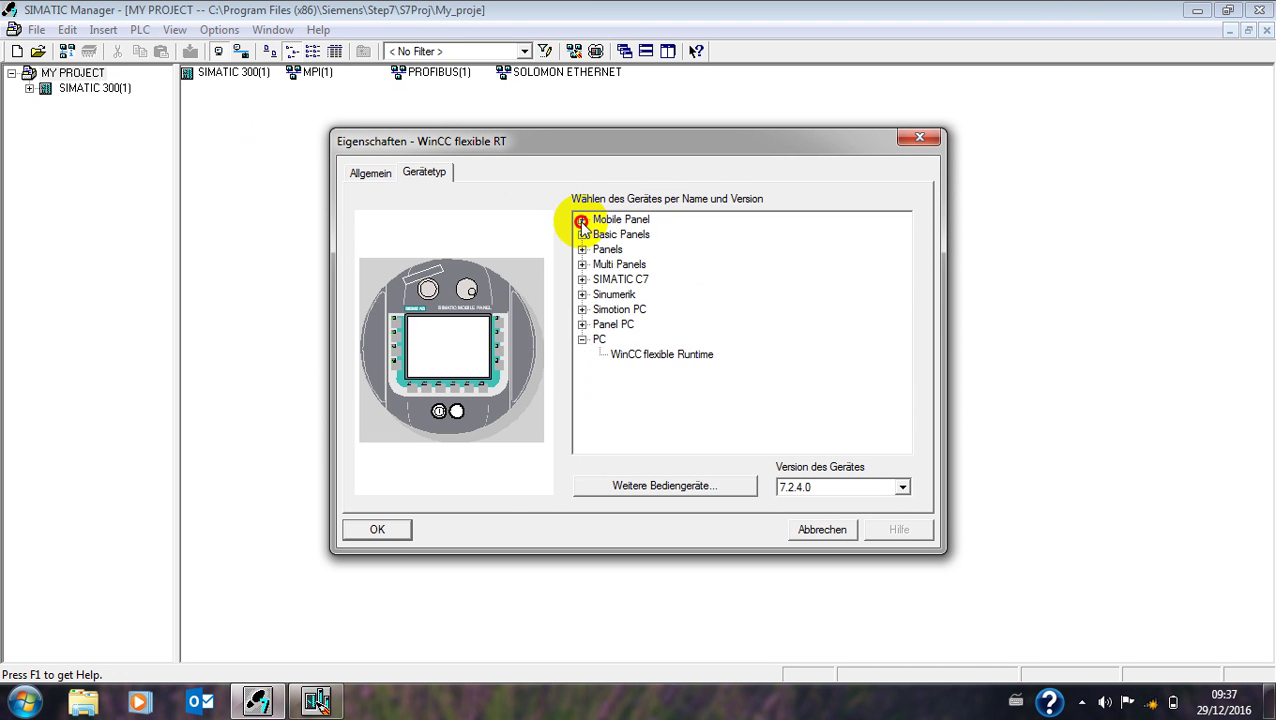
pyautogui.click(582, 249)
pyautogui.click(645, 294)
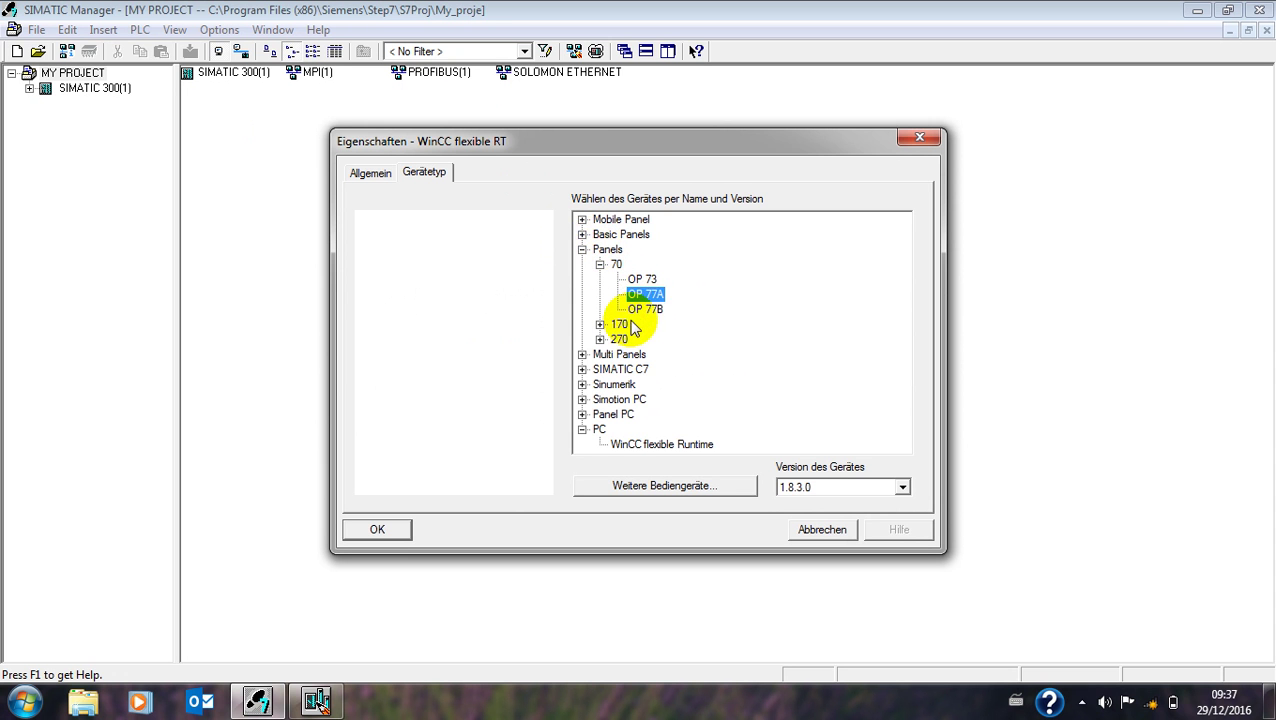
pyautogui.press('Down')
pyautogui.press('Up')
pyautogui.press('Up')
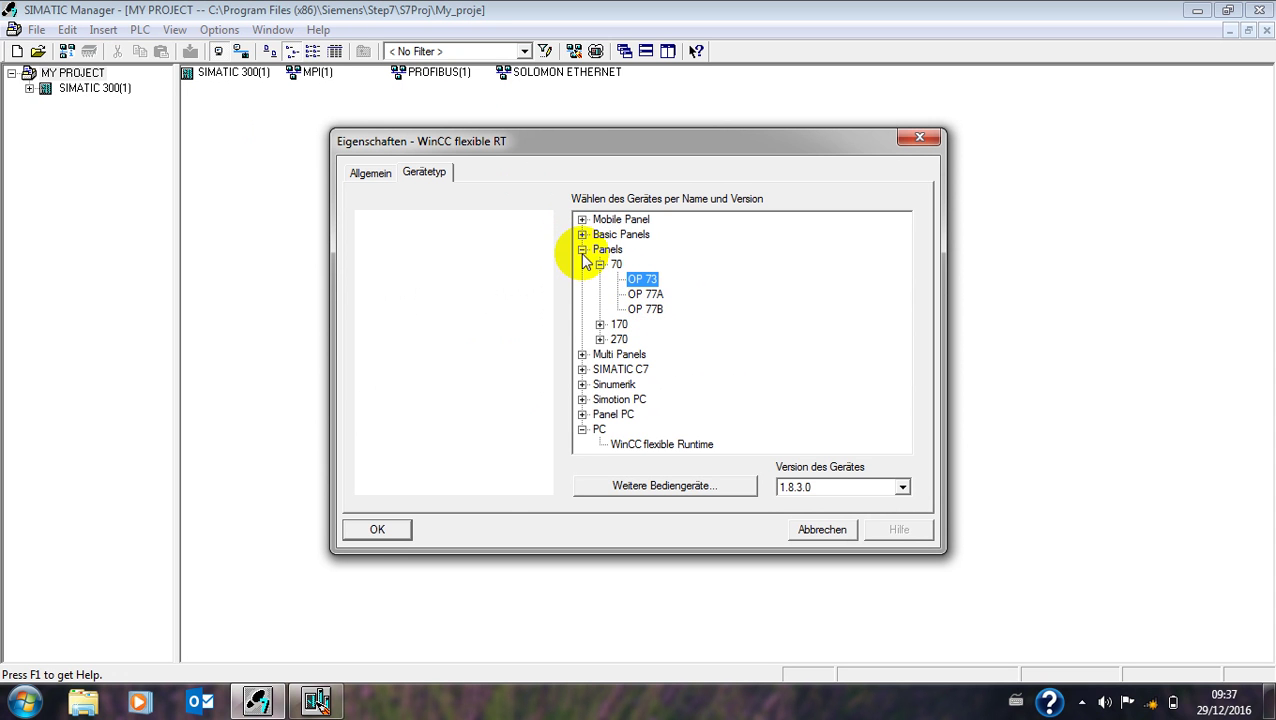
pyautogui.click(582, 249)
pyautogui.click(582, 294)
pyautogui.click(600, 339)
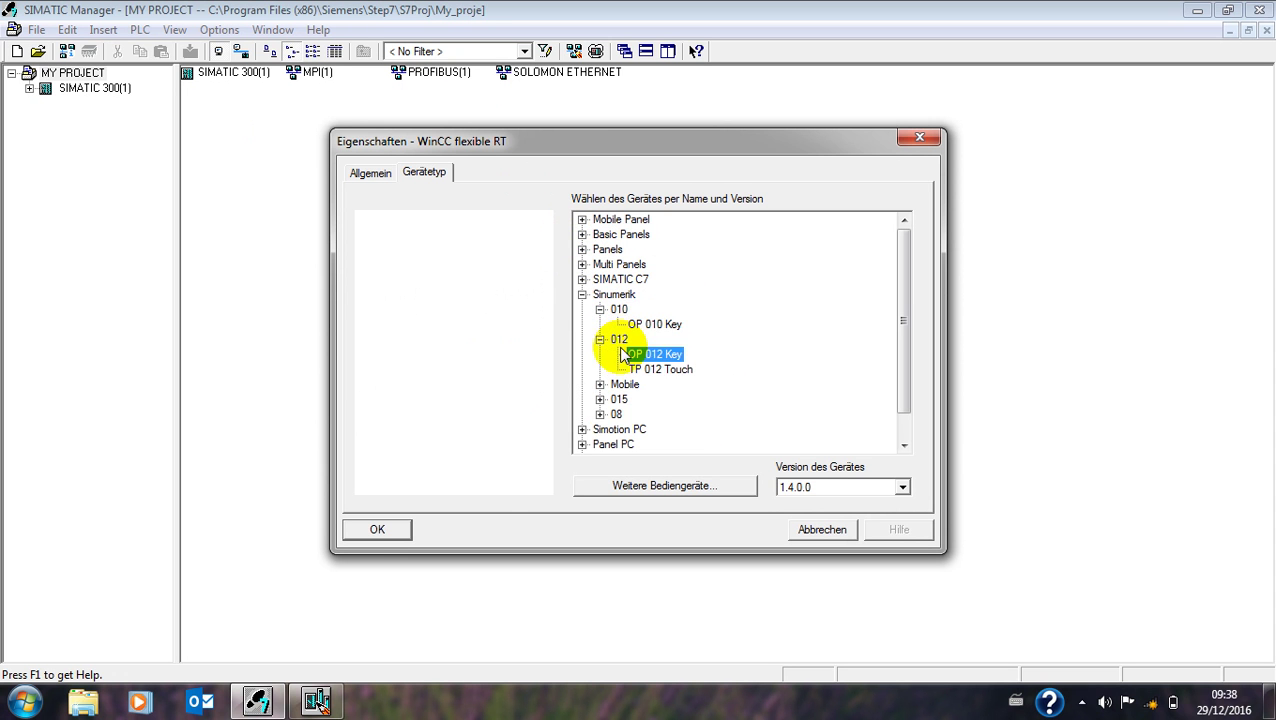
pyautogui.click(645, 369)
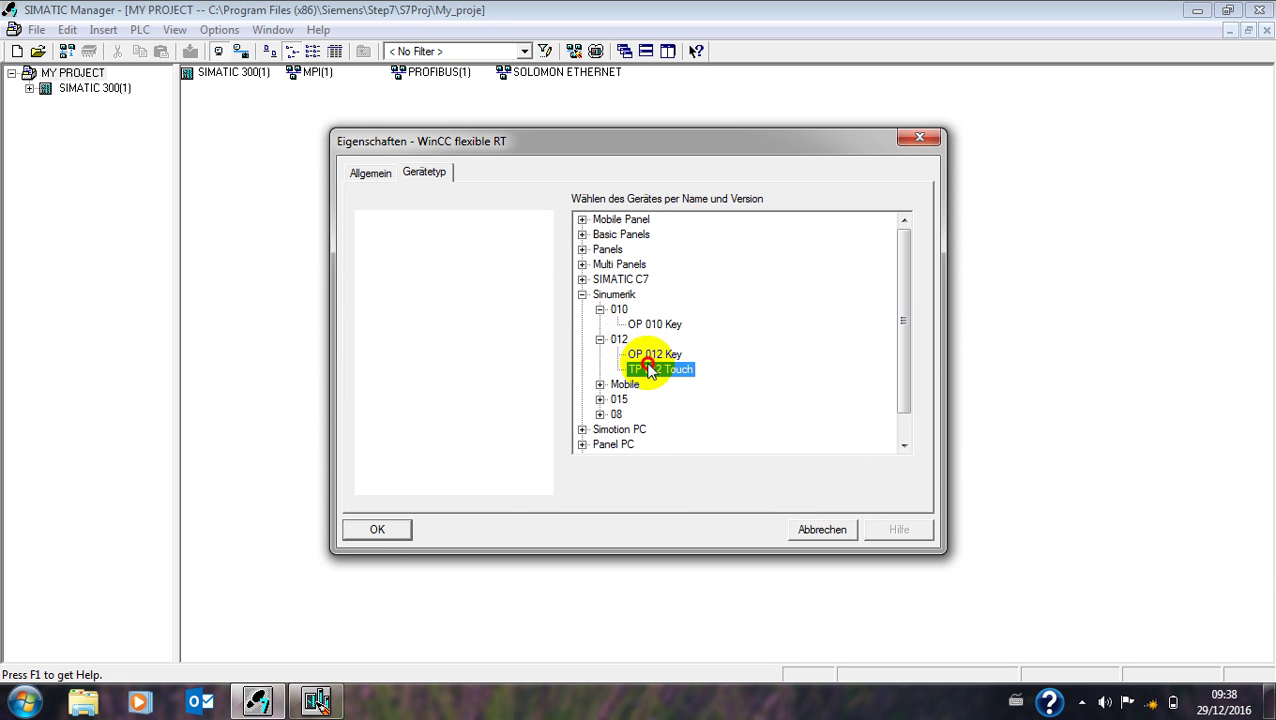
pyautogui.click(581, 294)
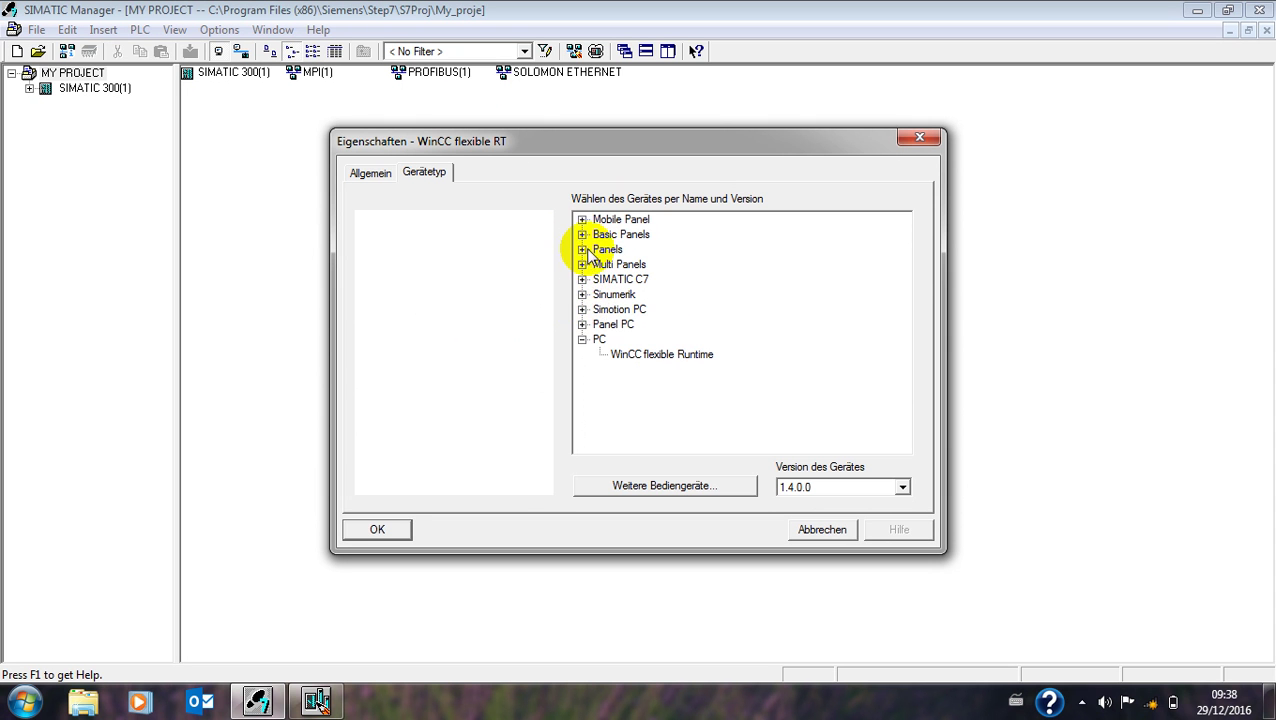
pyautogui.click(585, 250)
pyautogui.click(643, 294)
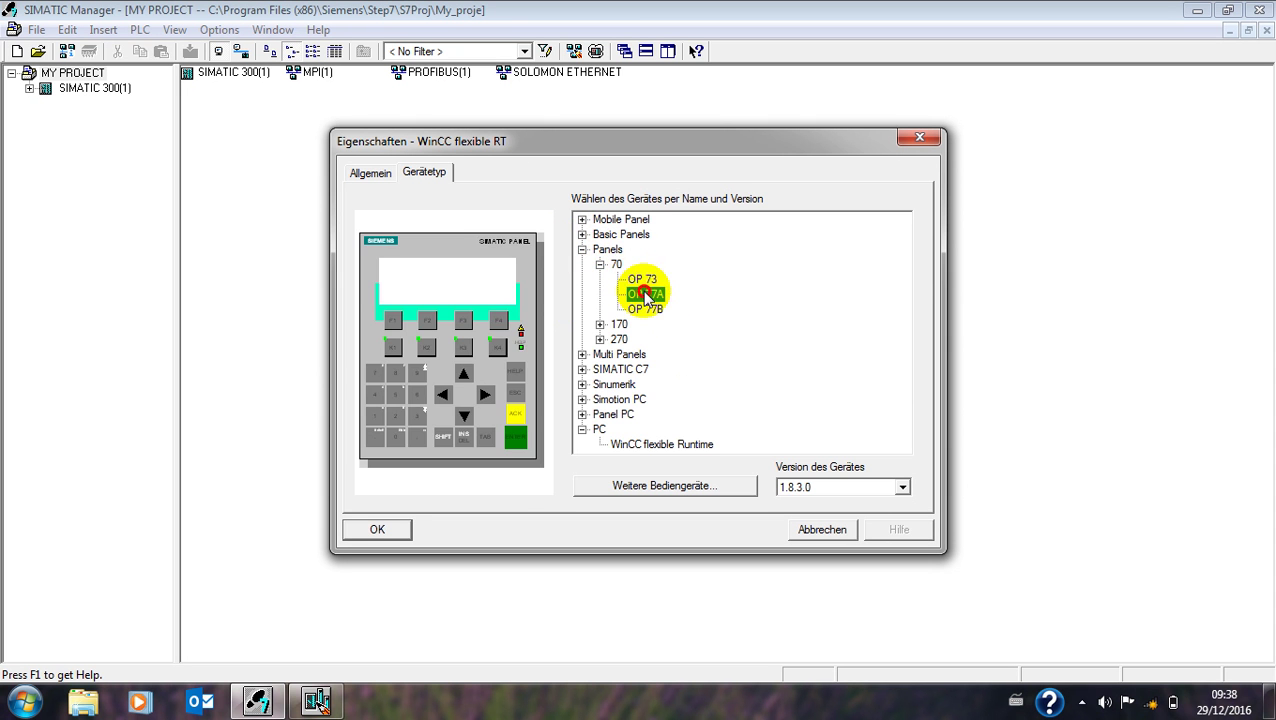
pyautogui.click(645, 309)
pyautogui.click(582, 249)
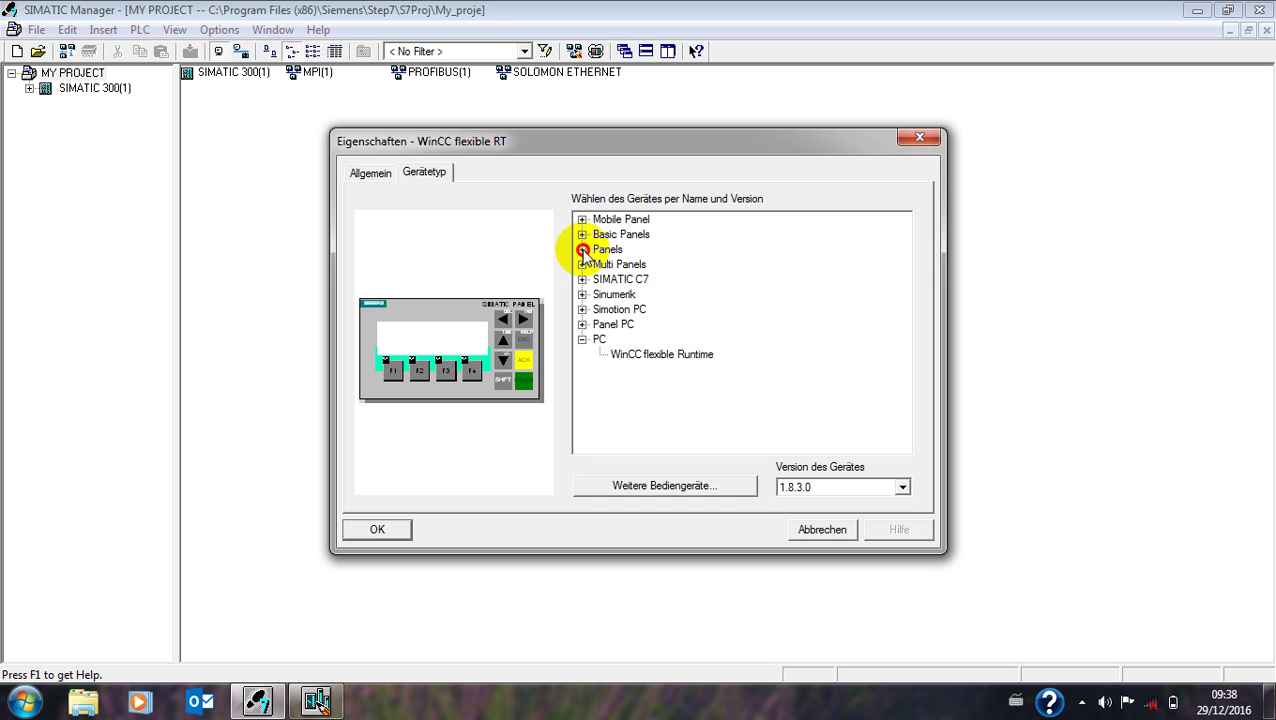
pyautogui.click(600, 352)
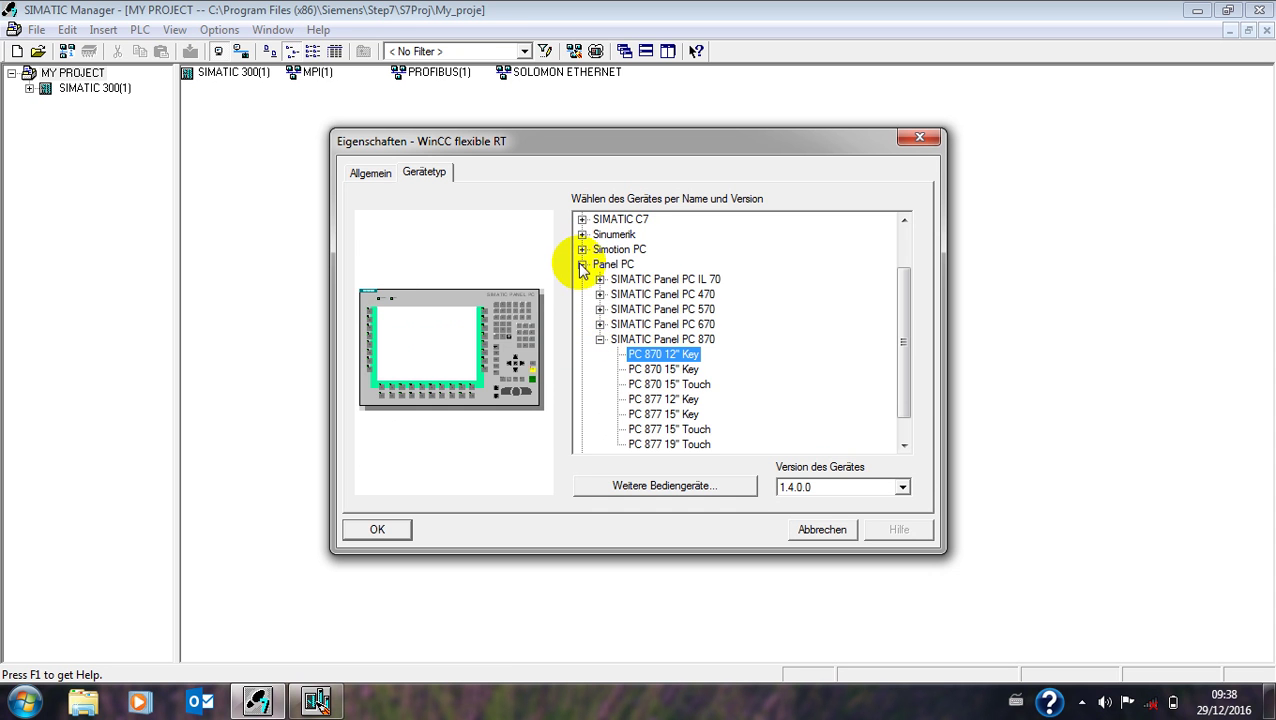
pyautogui.click(600, 279)
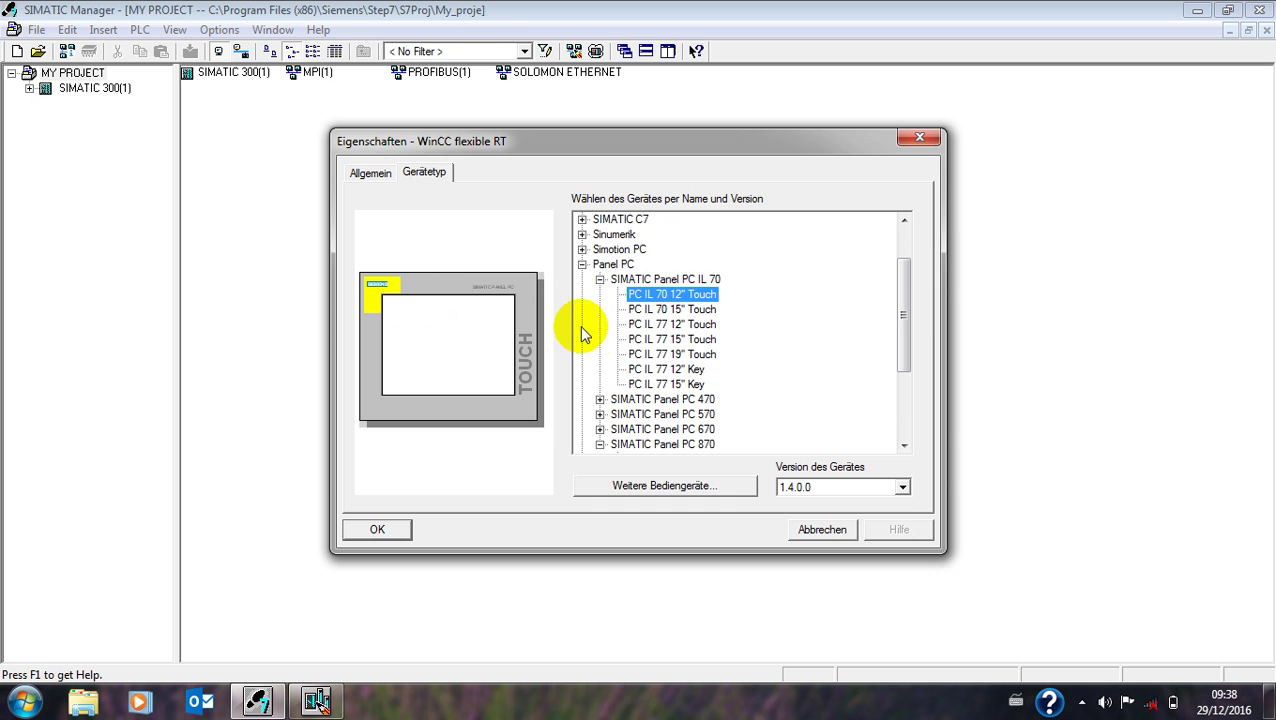
# Step: Create the HMI station with the PC device WinCC flexible Runtime, version 1.4.0.0
pyautogui.click(582, 265)
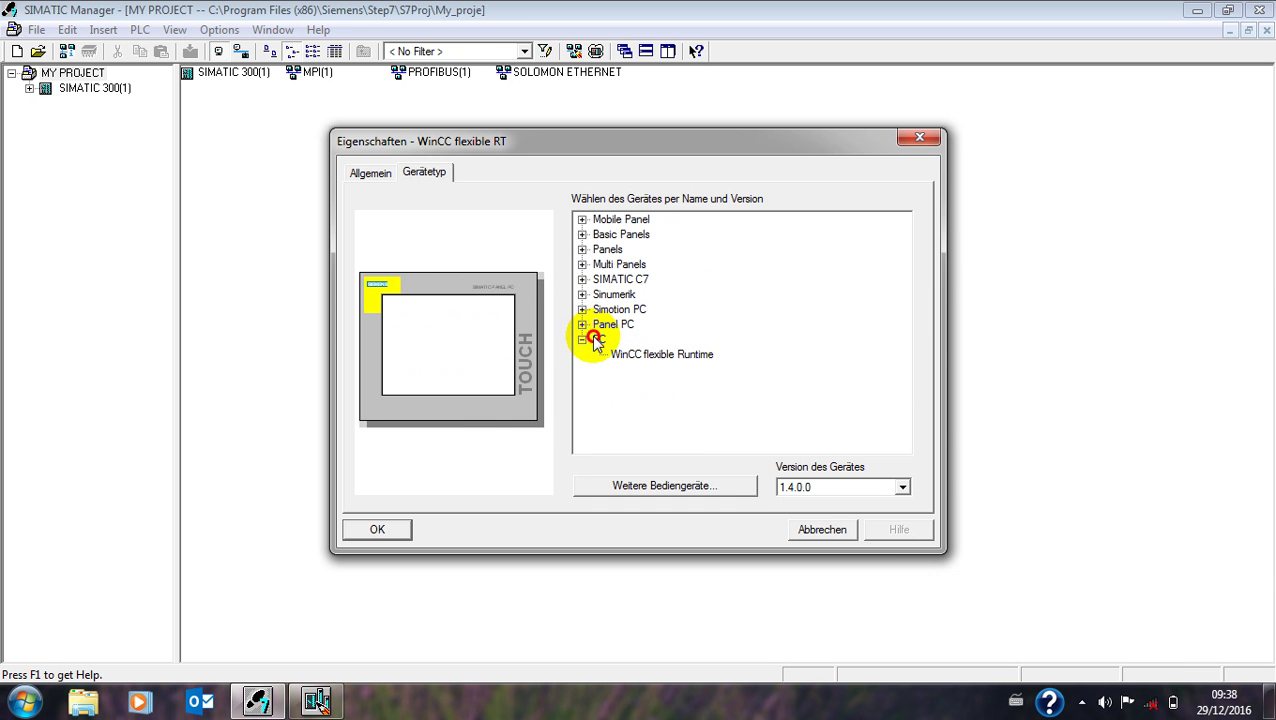
pyautogui.click(378, 529)
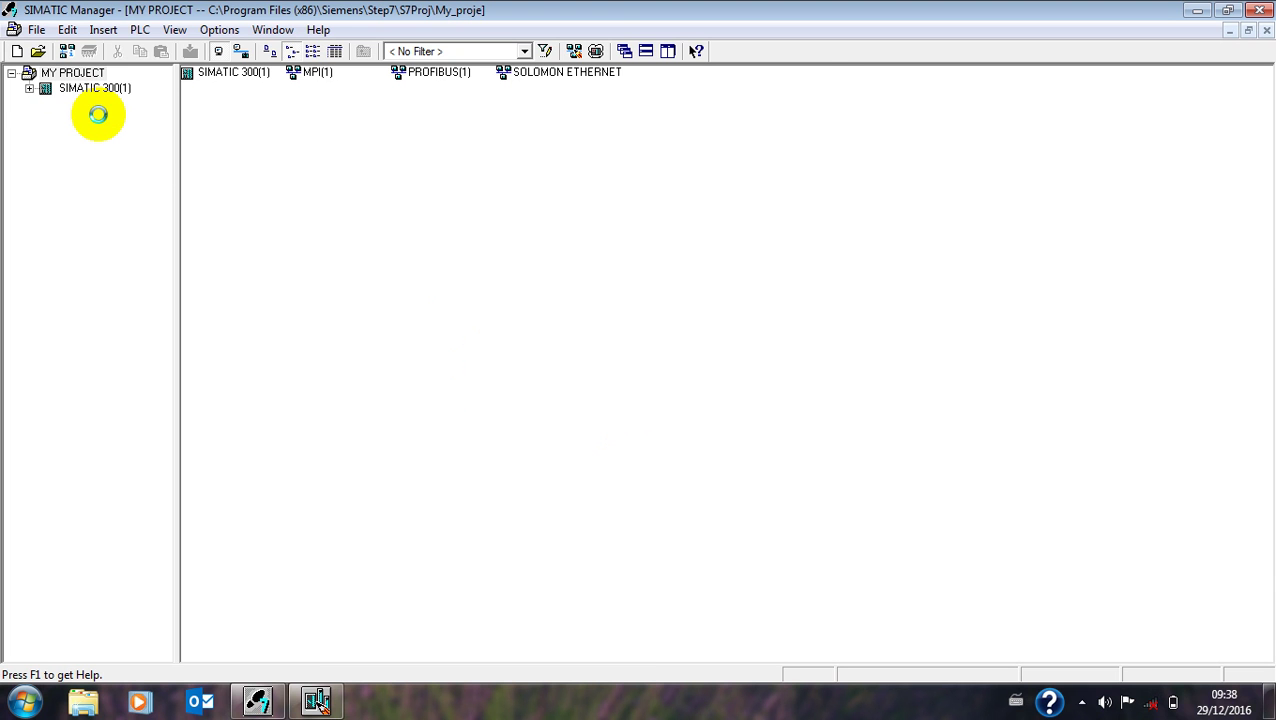
# Step: Expand the HMI station down to its WinCC flexible RT folders and the SIMATIC 300 station down to its S7 program
pyautogui.click(30, 103)
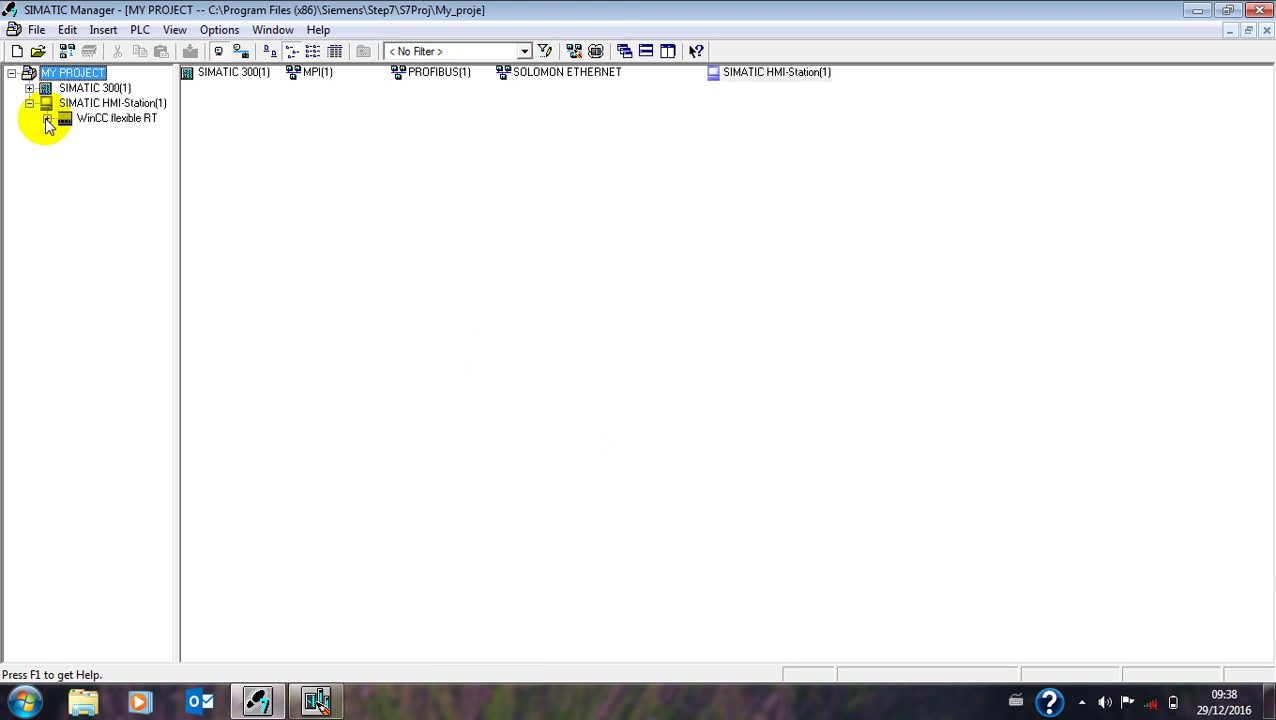
pyautogui.click(47, 119)
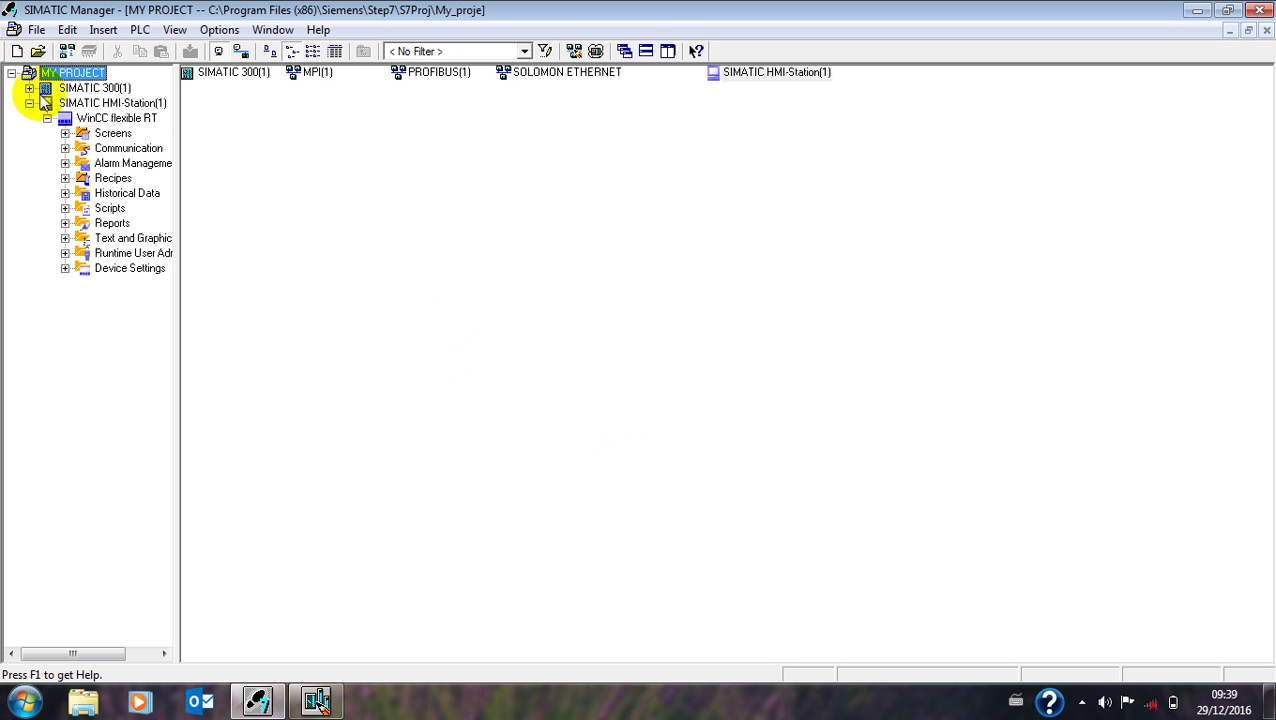
pyautogui.click(30, 88)
pyautogui.click(47, 103)
pyautogui.click(65, 118)
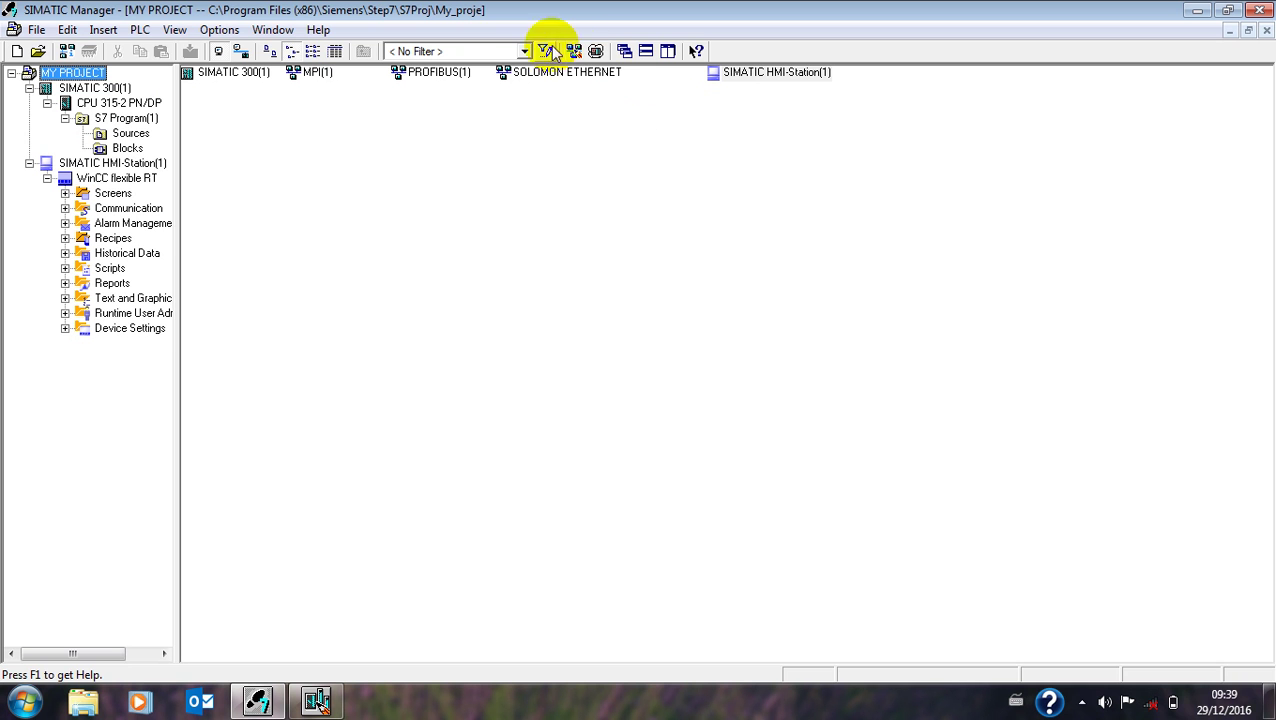
# Step: Open the project network in NetPro and open the SIMATIC HMI station's hardware configuration from it
pyautogui.click(575, 55)
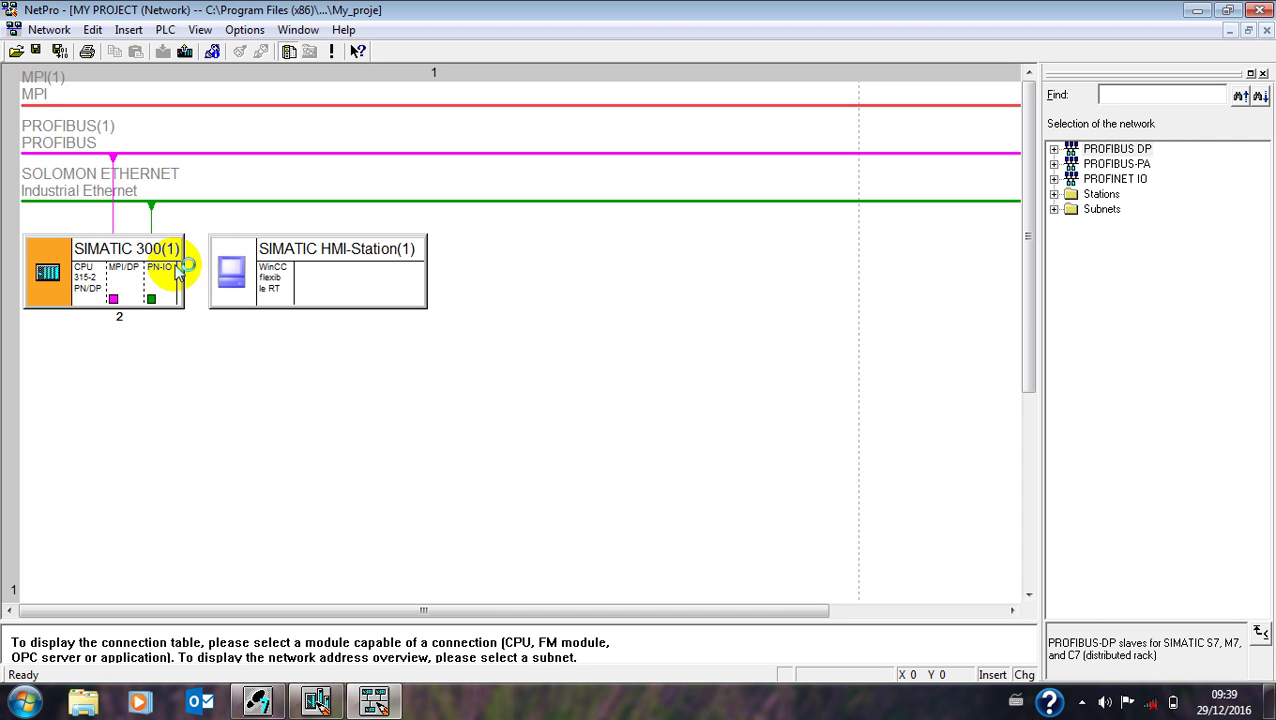
pyautogui.click(120, 290)
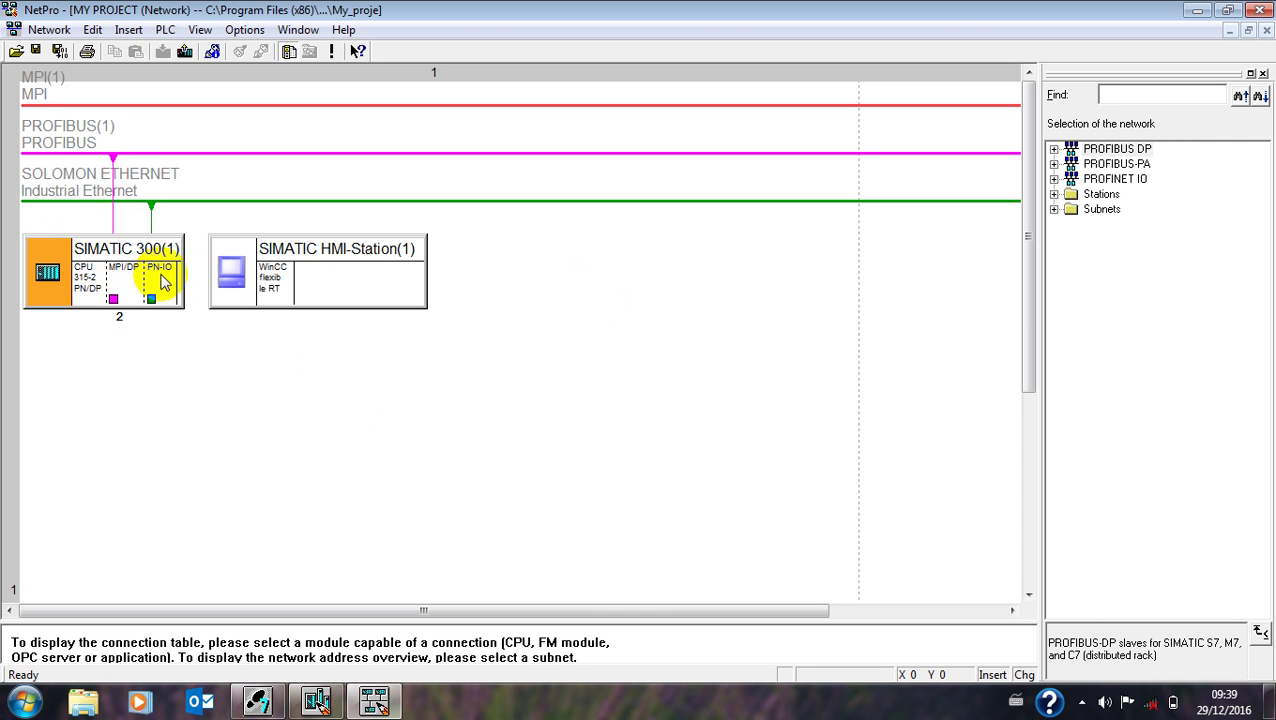
pyautogui.click(80, 195)
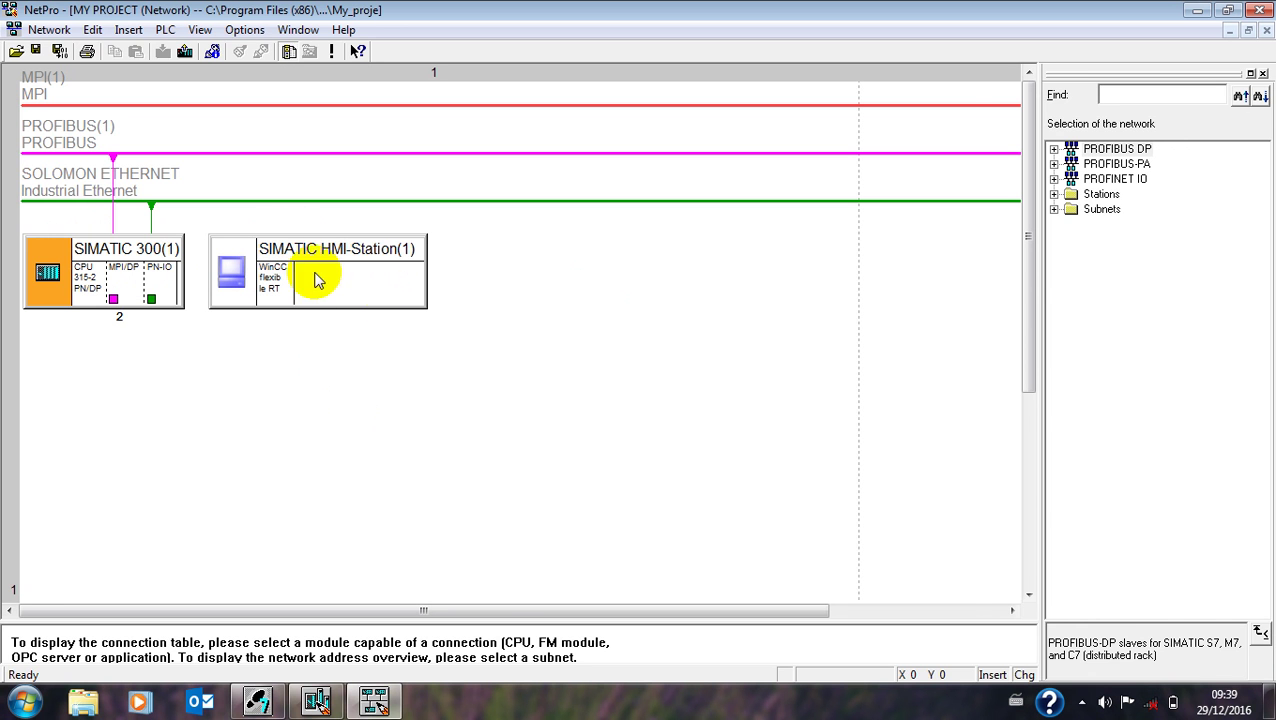
pyautogui.click(232, 268)
pyautogui.doubleClick(232, 268)
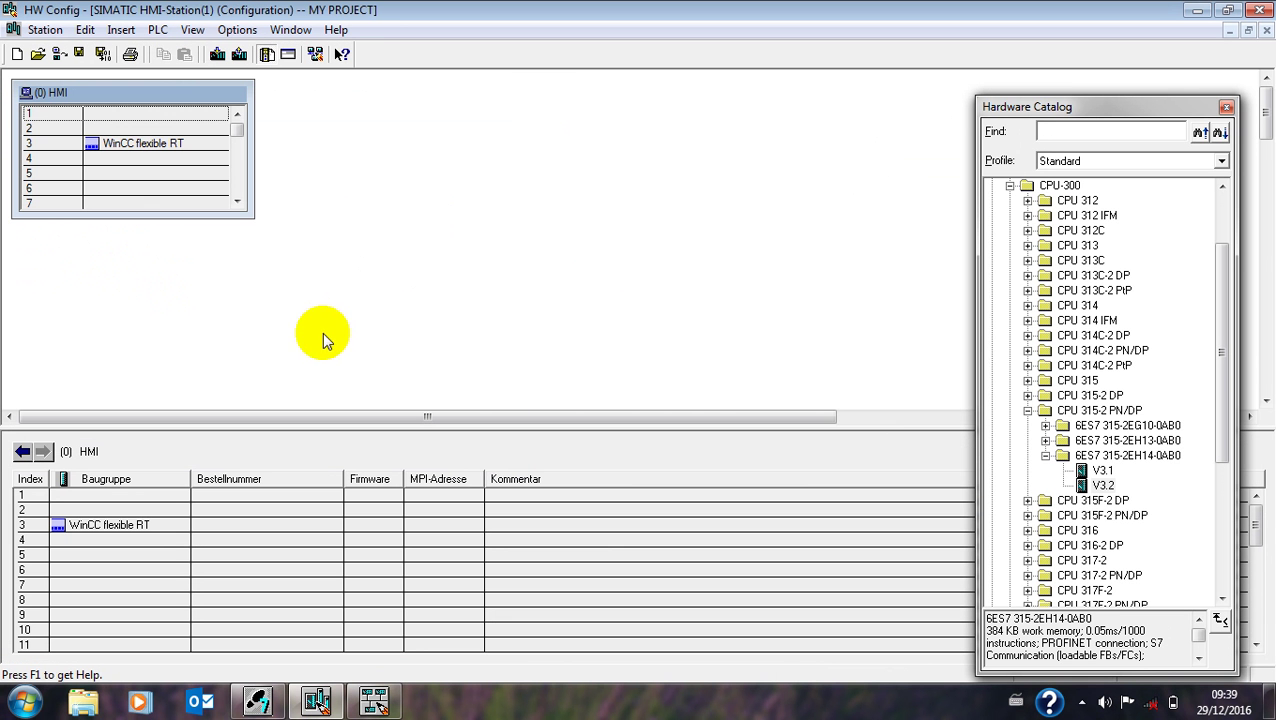
# Step: Insert a CP 1411 from the HMI station's CP Industrial Ethernet catalog group into slot 4 of the HMI rack
pyautogui.click(154, 163)
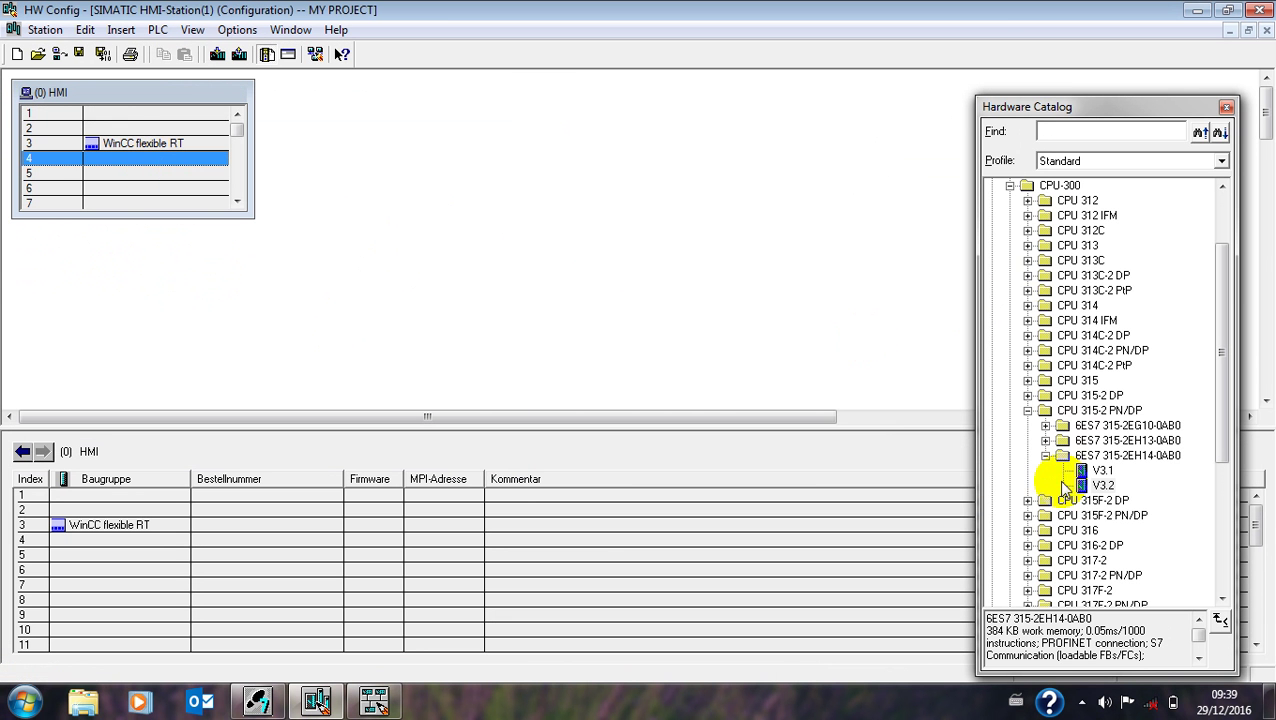
pyautogui.click(1028, 411)
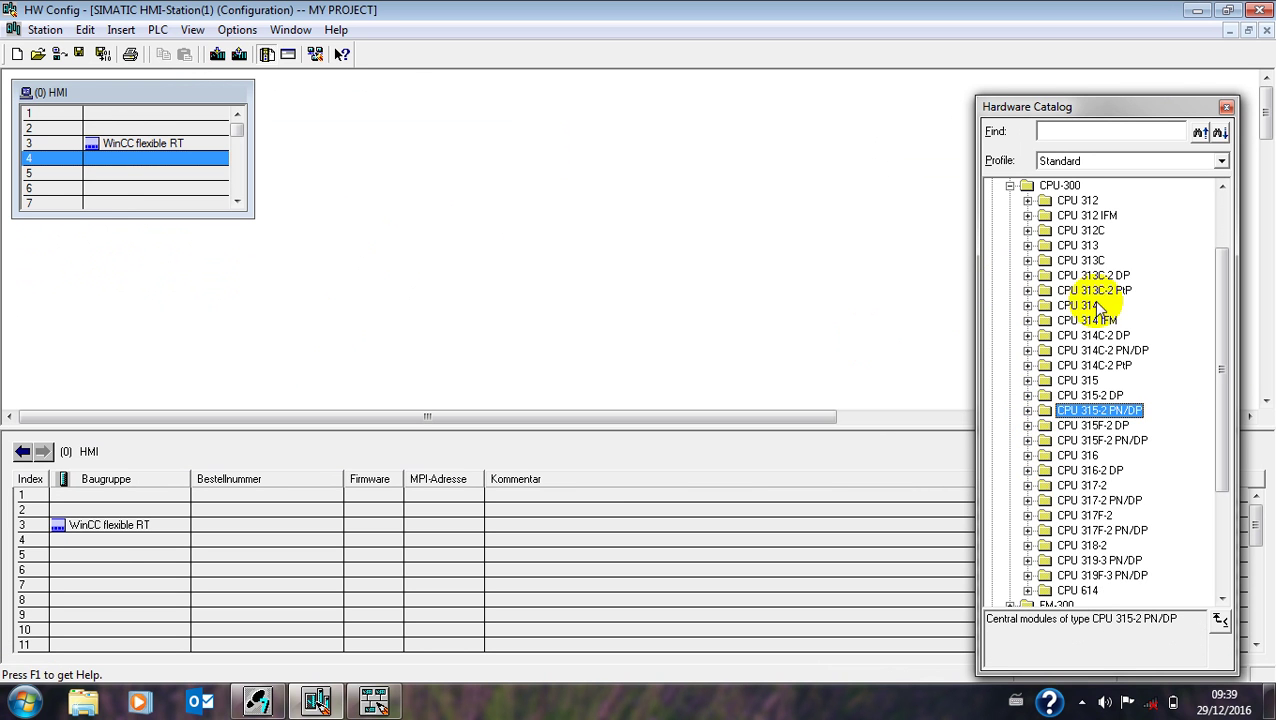
pyautogui.moveTo(1222, 362); pyautogui.dragTo(1218, 474)
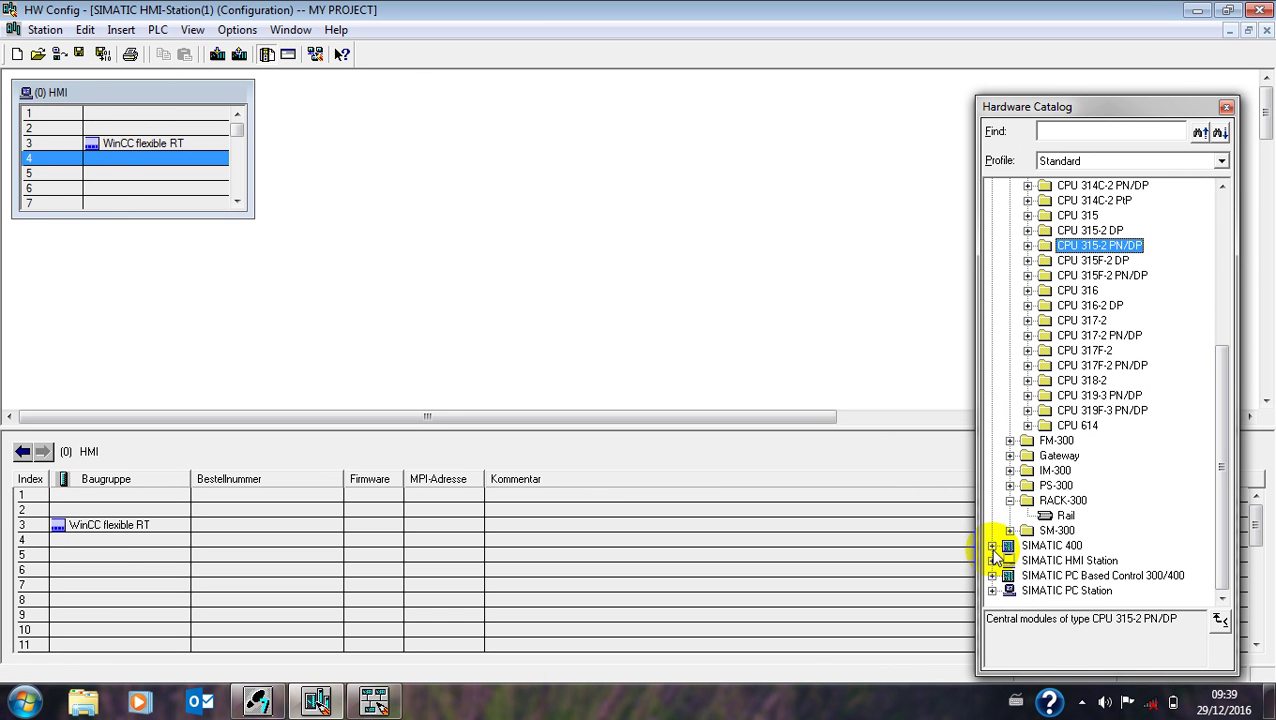
pyautogui.click(993, 561)
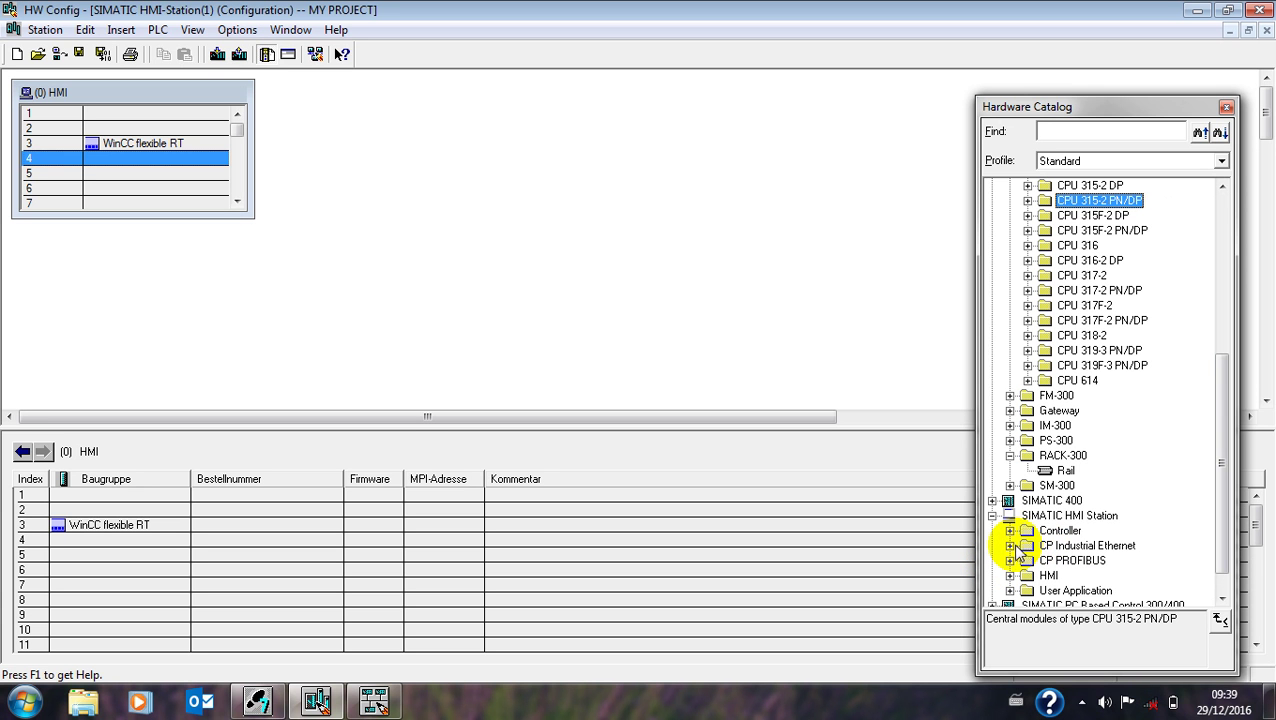
pyautogui.moveTo(1219, 407); pyautogui.dragTo(1219, 272)
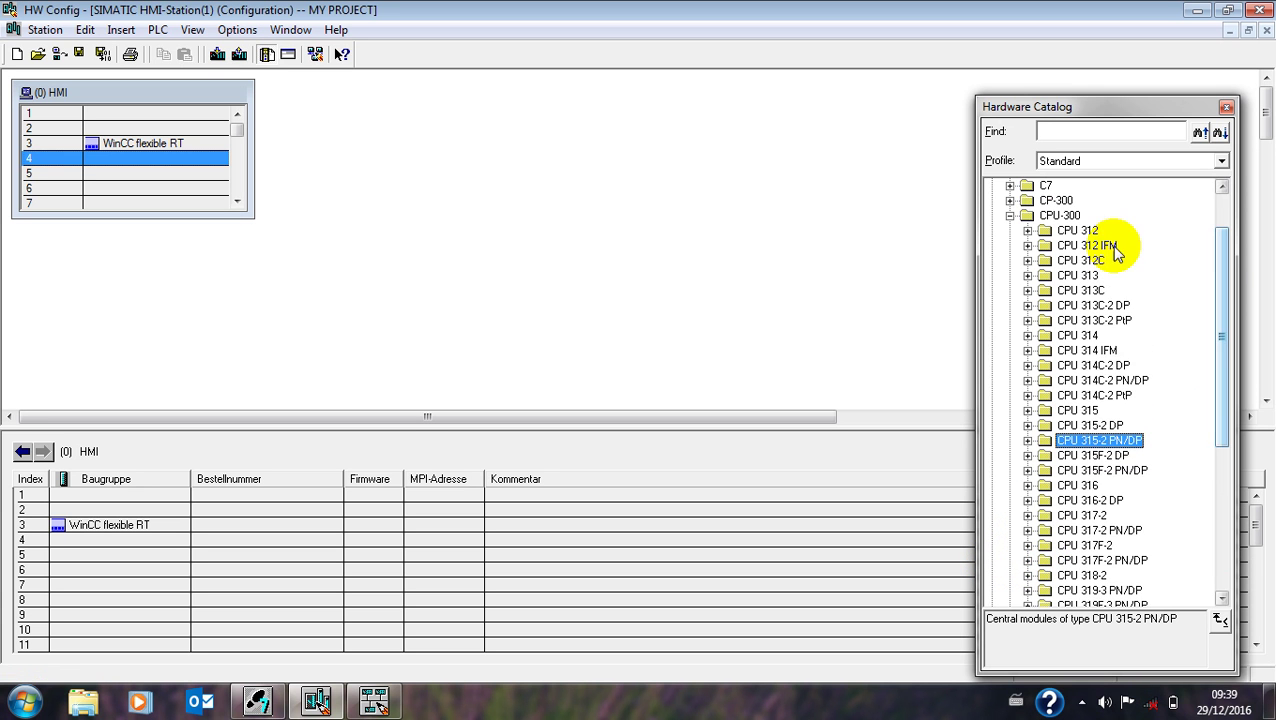
pyautogui.click(1009, 216)
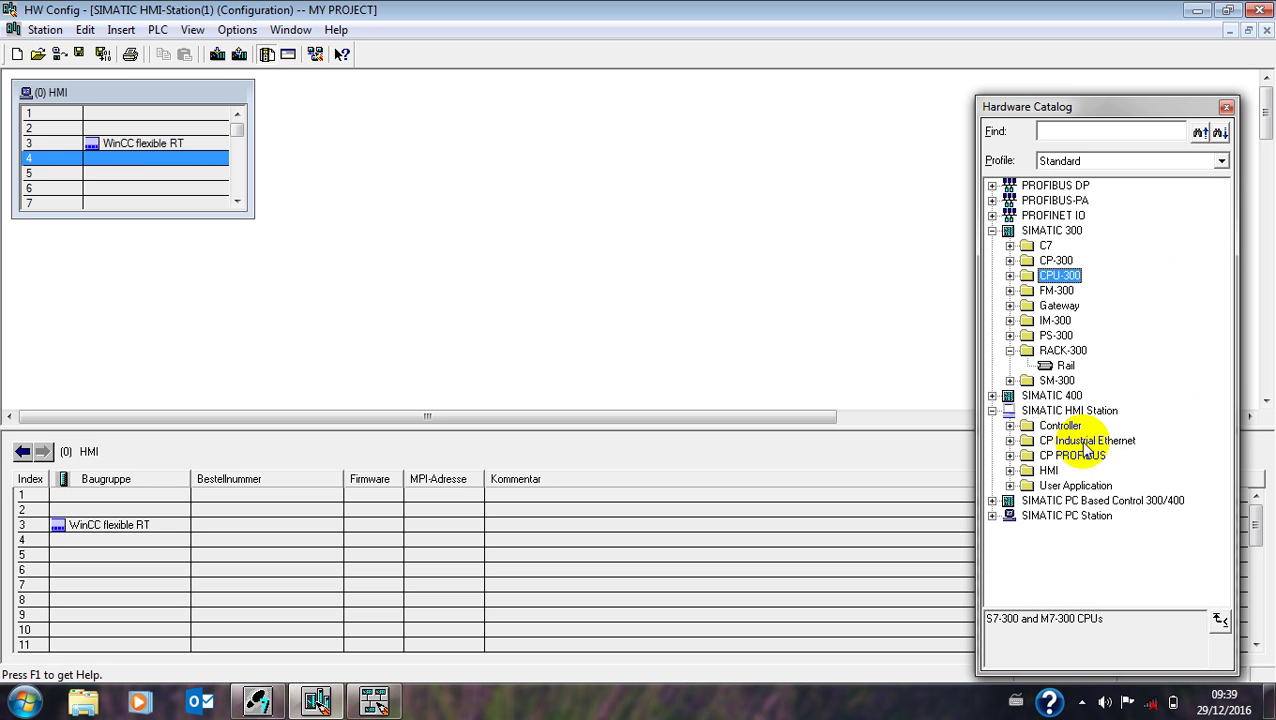
pyautogui.click(1009, 441)
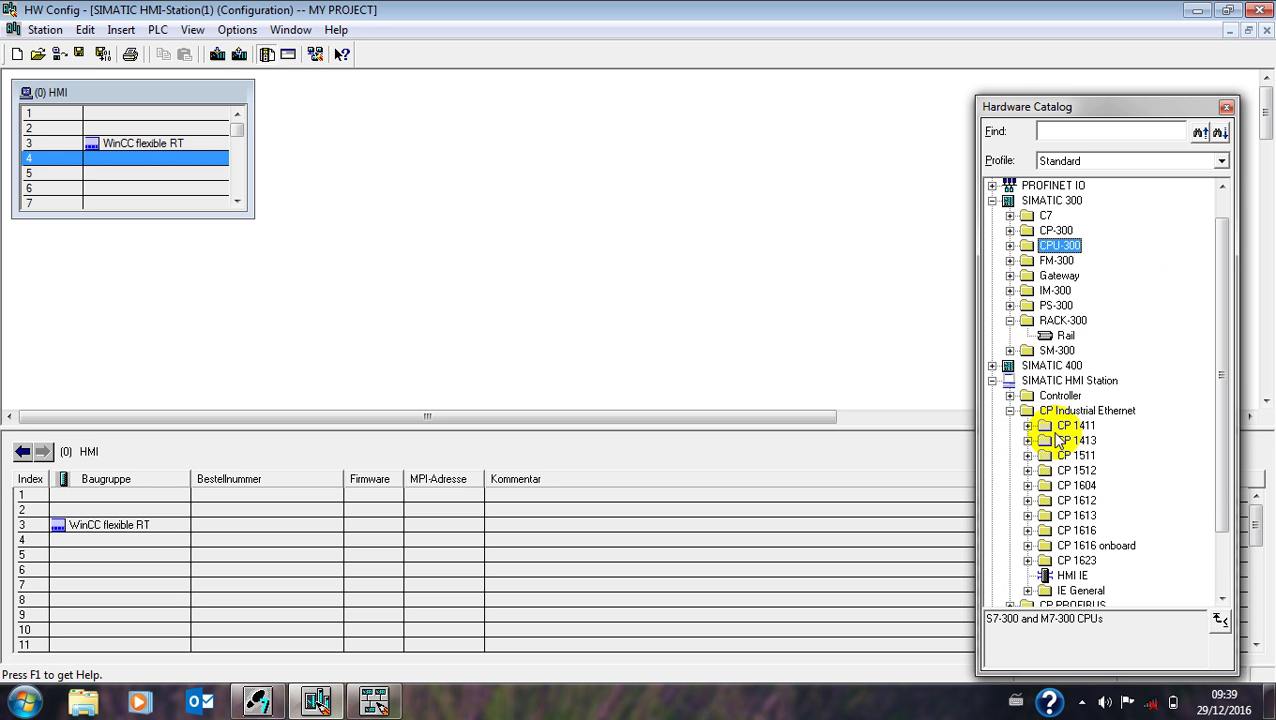
pyautogui.click(1027, 426)
pyautogui.click(1088, 441)
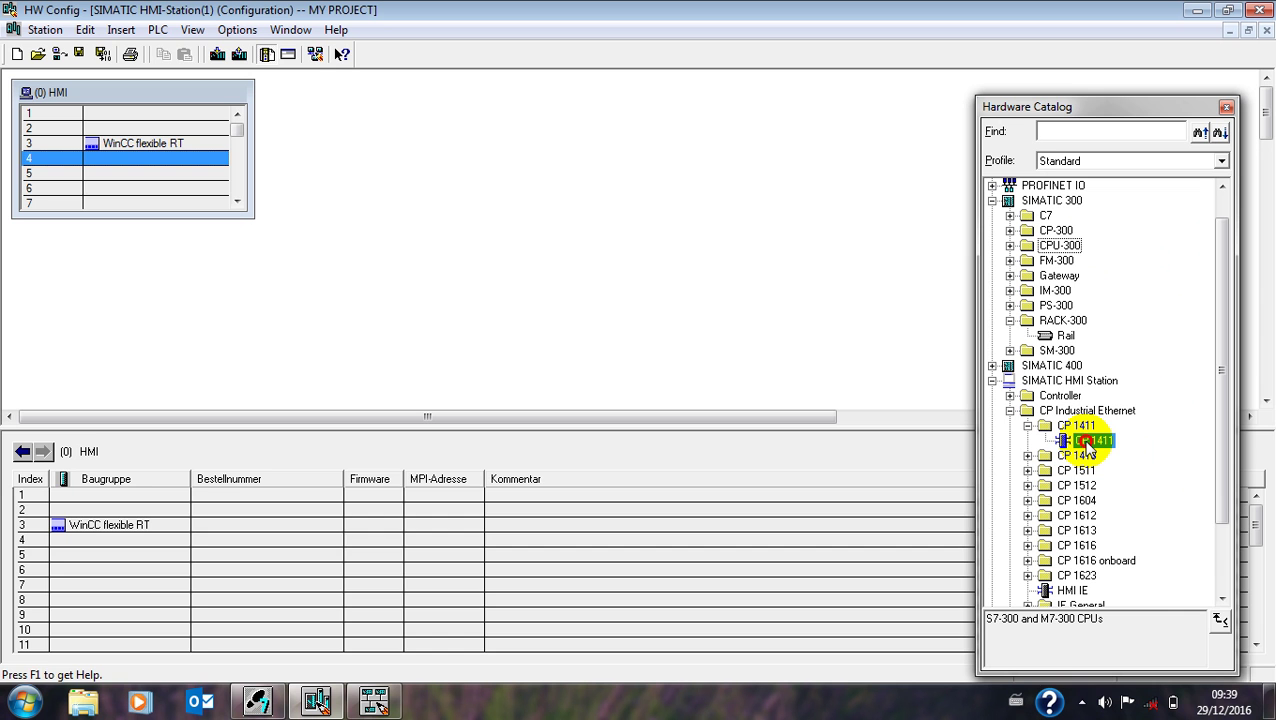
pyautogui.moveTo(1089, 446); pyautogui.dragTo(195, 157)
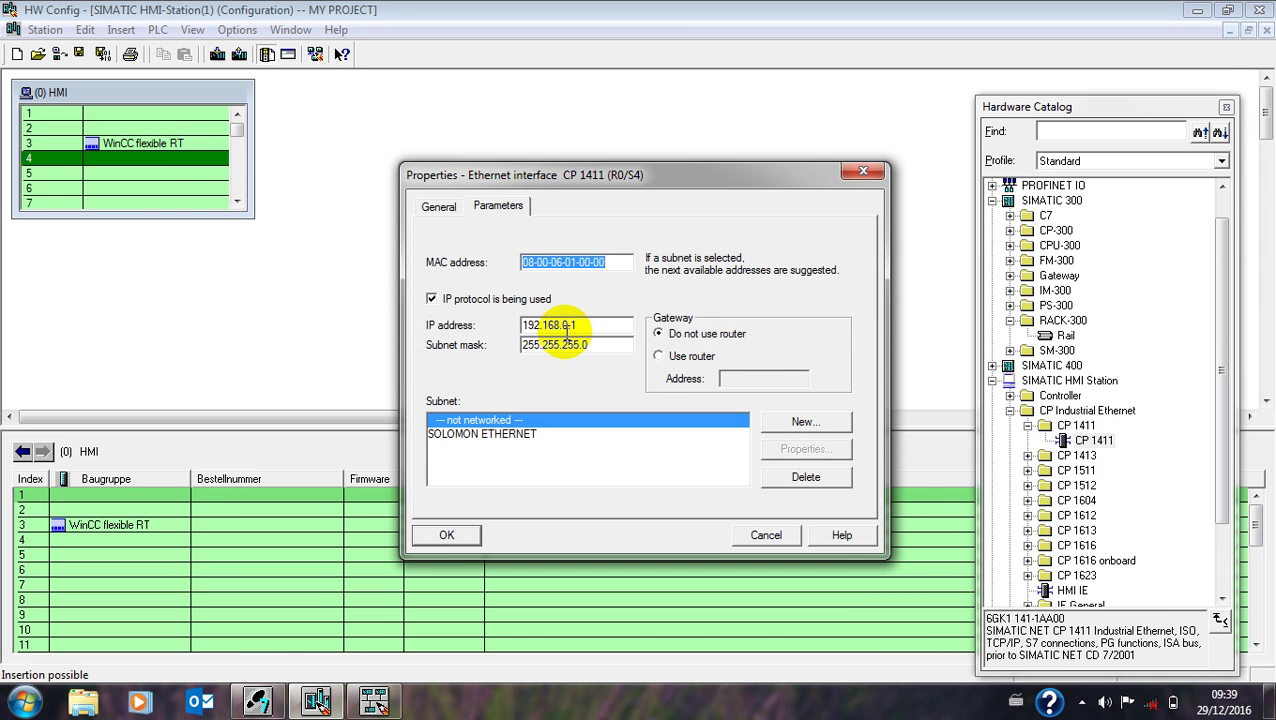
# Step: Connect the CP 1411's Ethernet interface to the SOLOMON ETHERNET subnet with IP address 192.168.0.2 and subnet mask 255.255.255.0
pyautogui.click(508, 436)
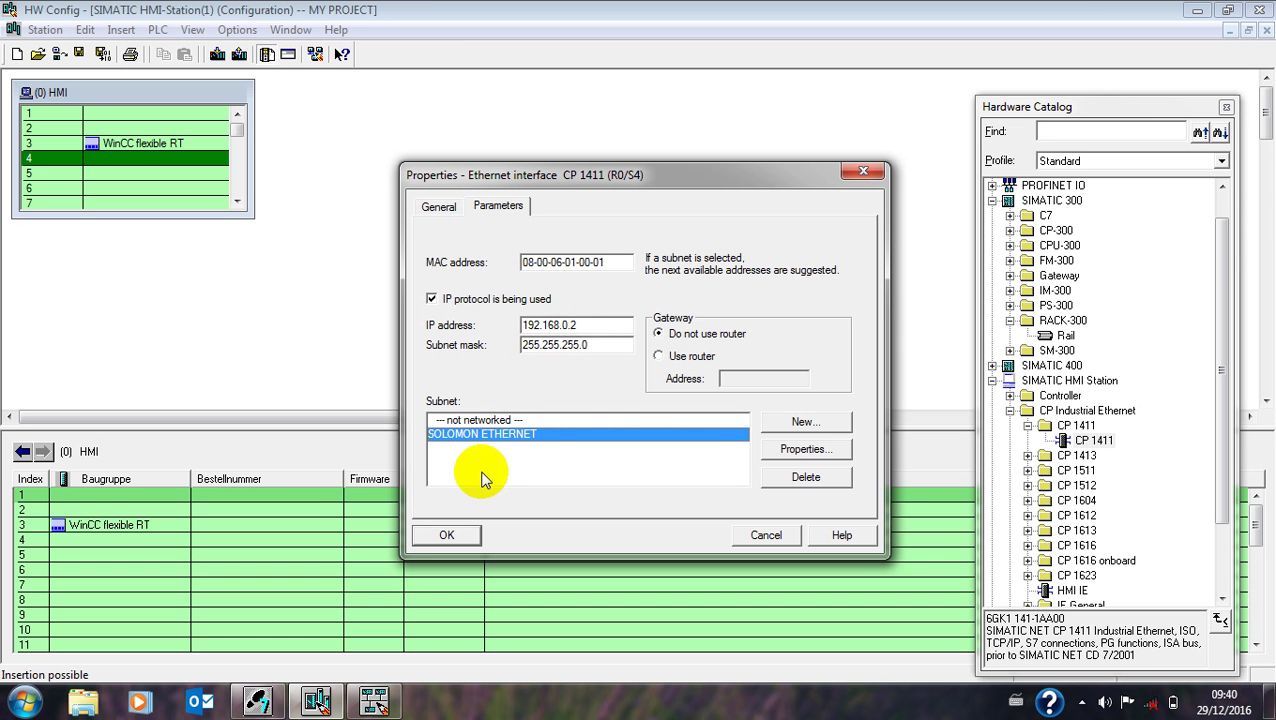
pyautogui.click(447, 535)
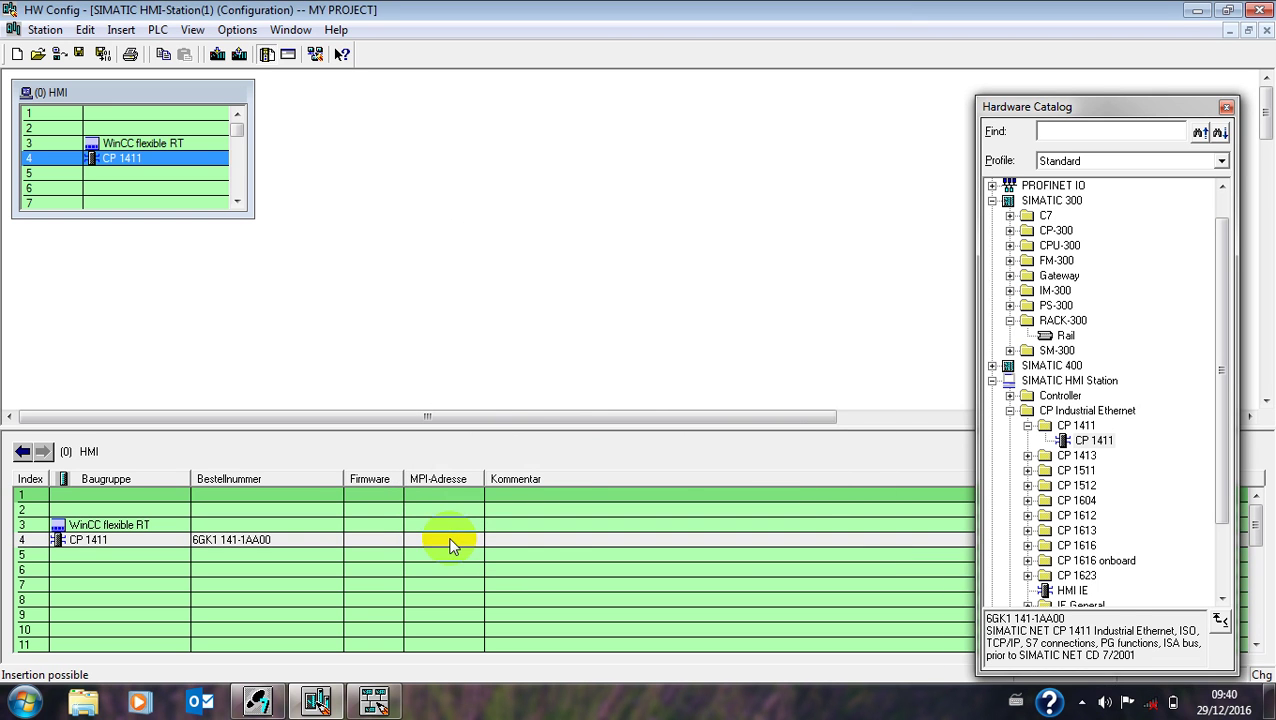
# Step: Save and compile the HMI station's hardware configuration, and switch back to NetPro
pyautogui.click(104, 54)
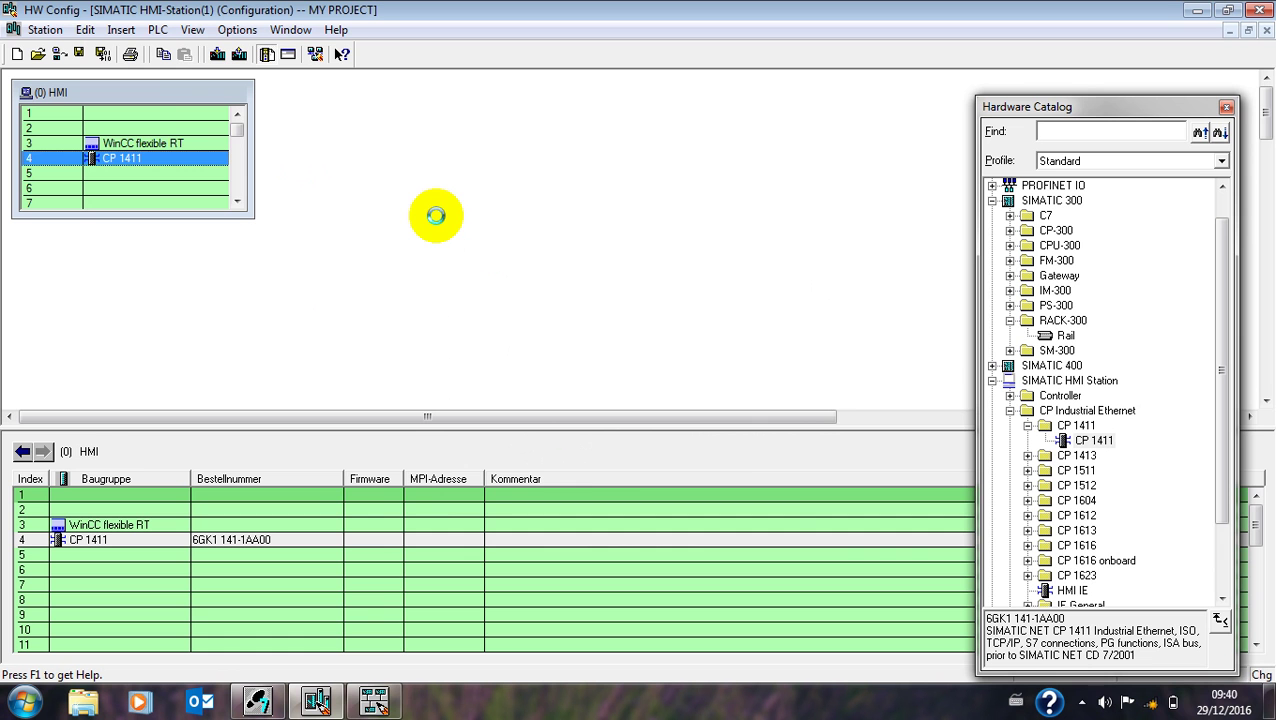
pyautogui.click(374, 701)
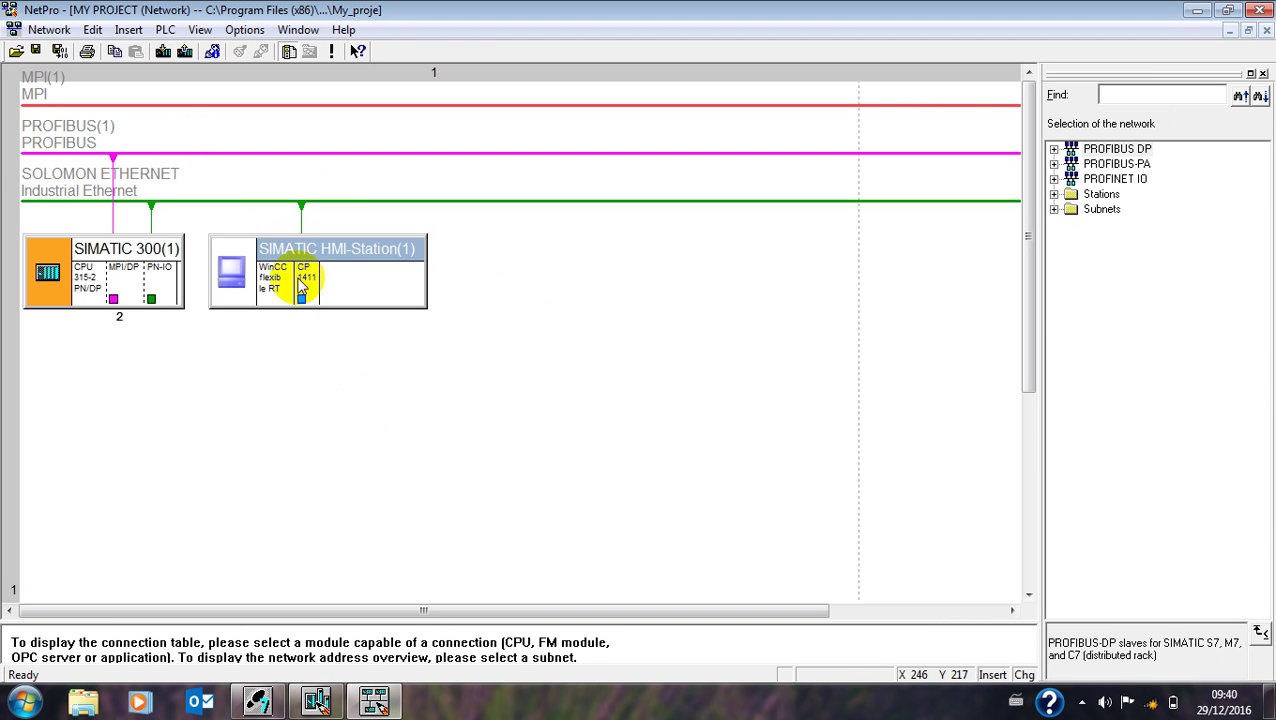
# Step: Save and compile the project's network configuration in NetPro
pyautogui.click(301, 222)
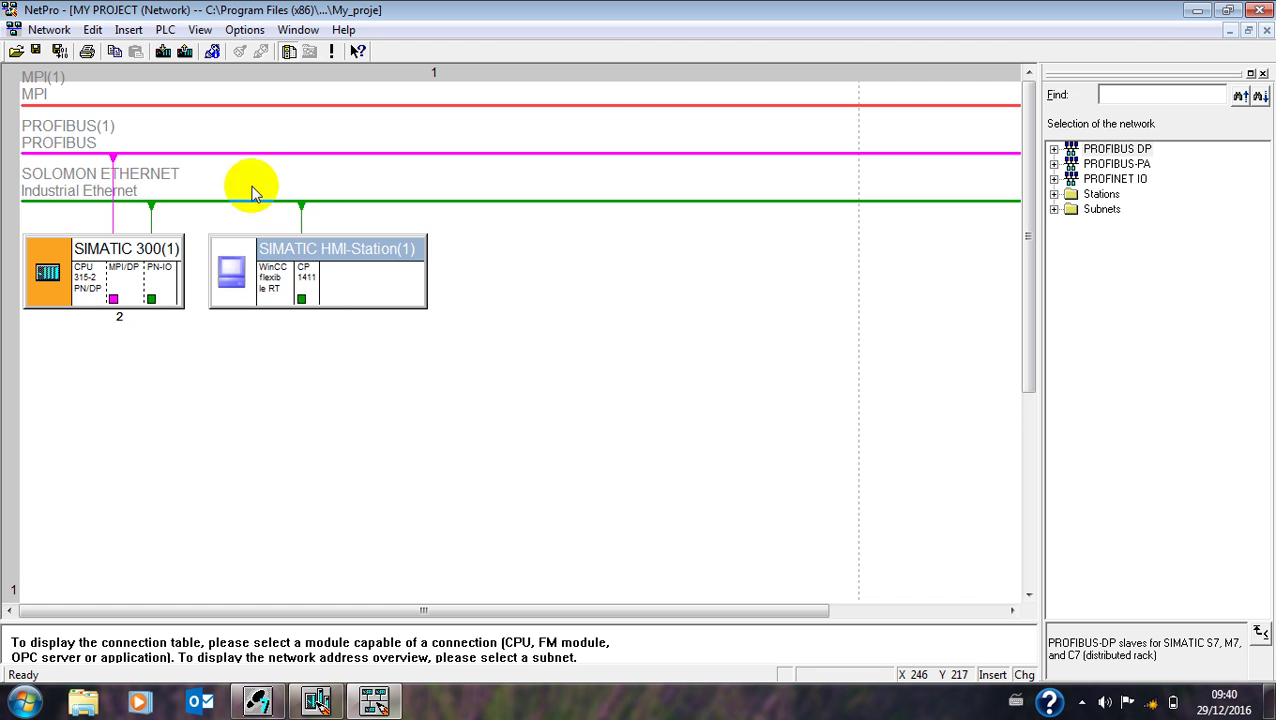
pyautogui.click(311, 300)
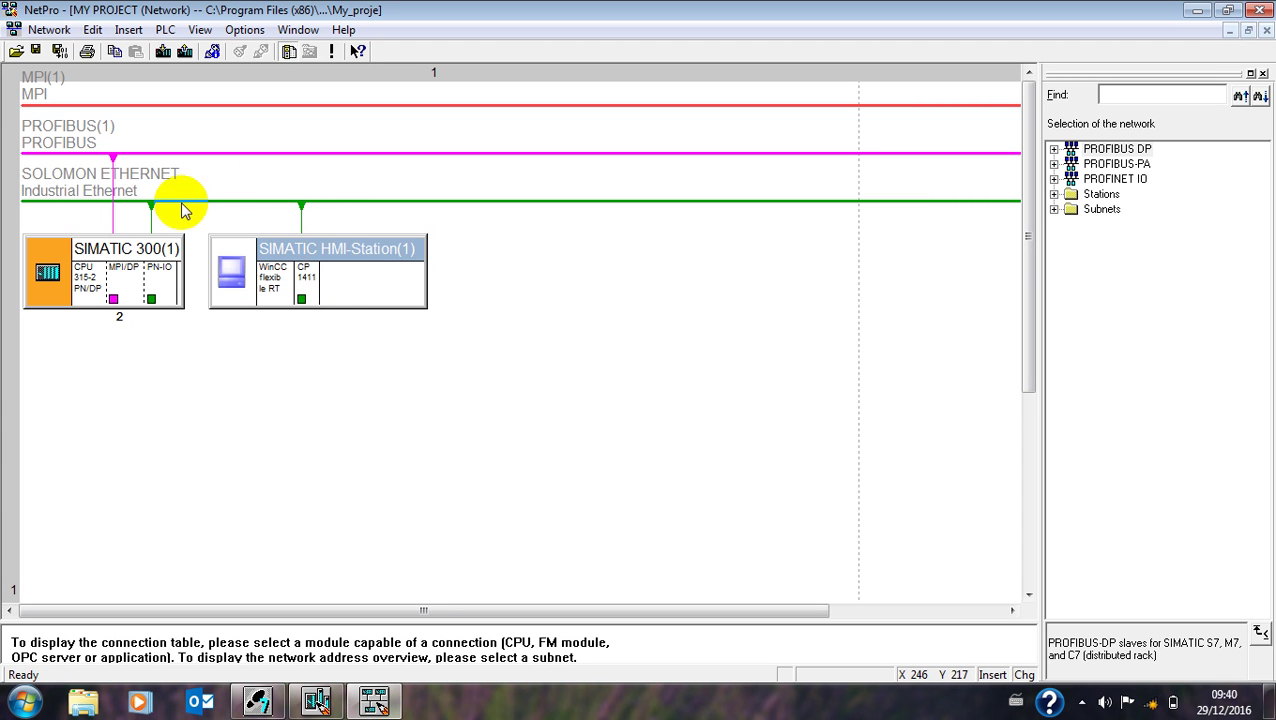
pyautogui.click(298, 287)
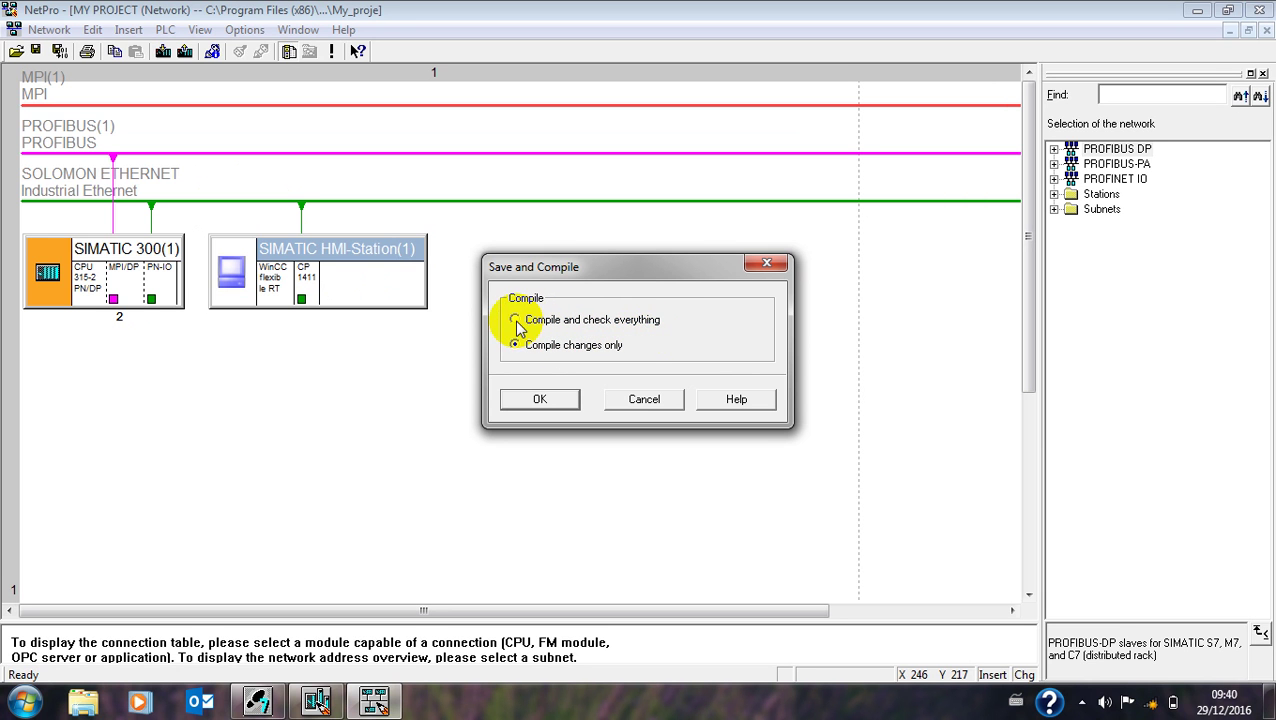
pyautogui.click(543, 399)
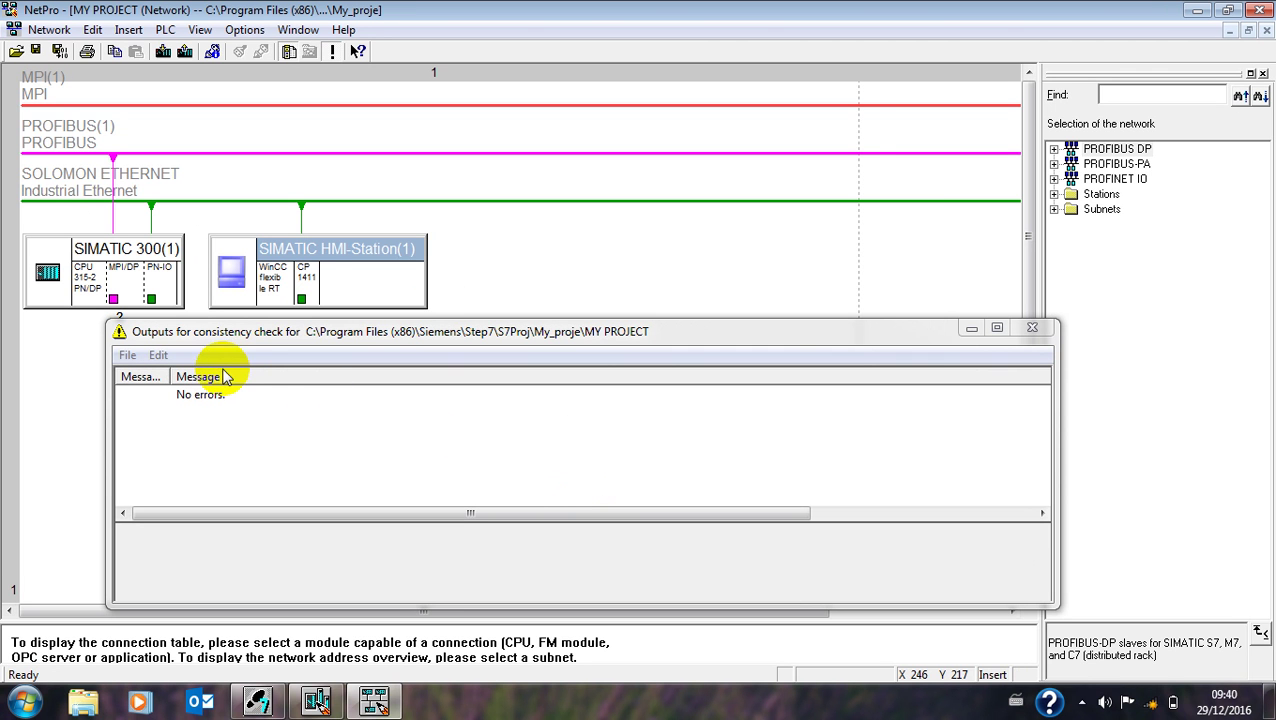
# Step: Switch to SIMATIC Manager and open the HMI station's communication connections in a maximized WinCC flexible window
pyautogui.click(258, 702)
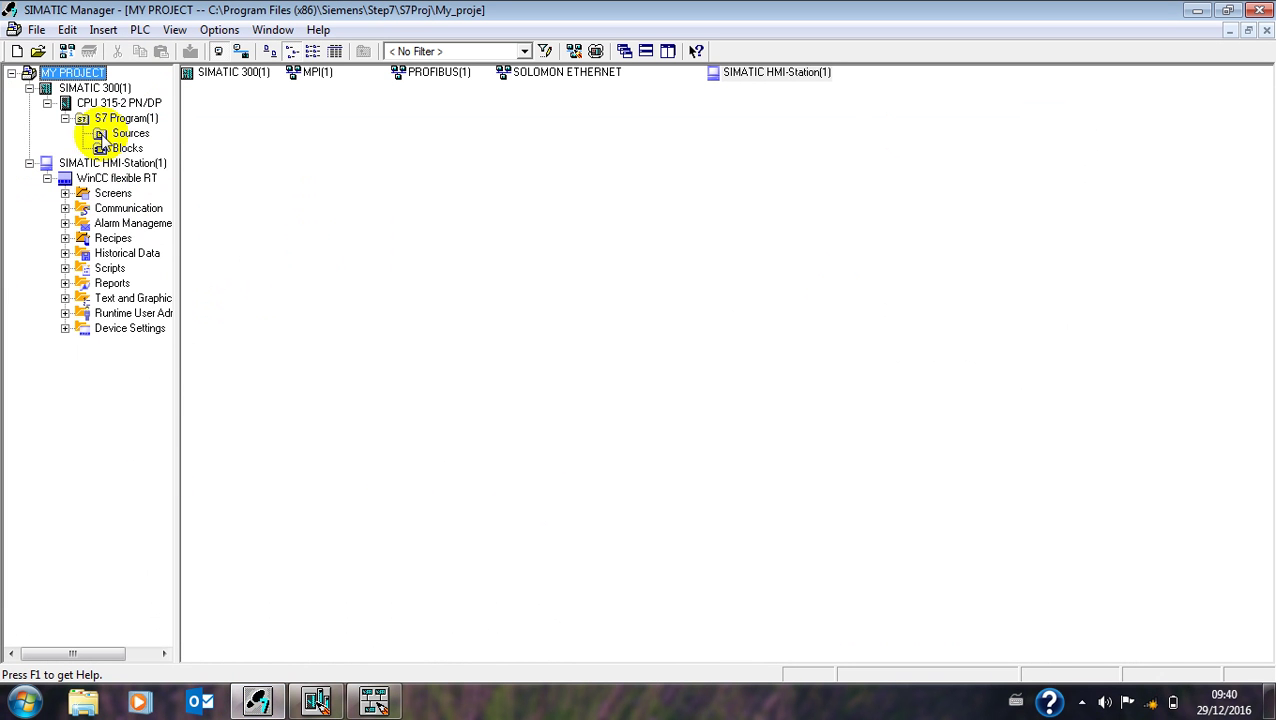
pyautogui.click(64, 208)
pyautogui.click(135, 238)
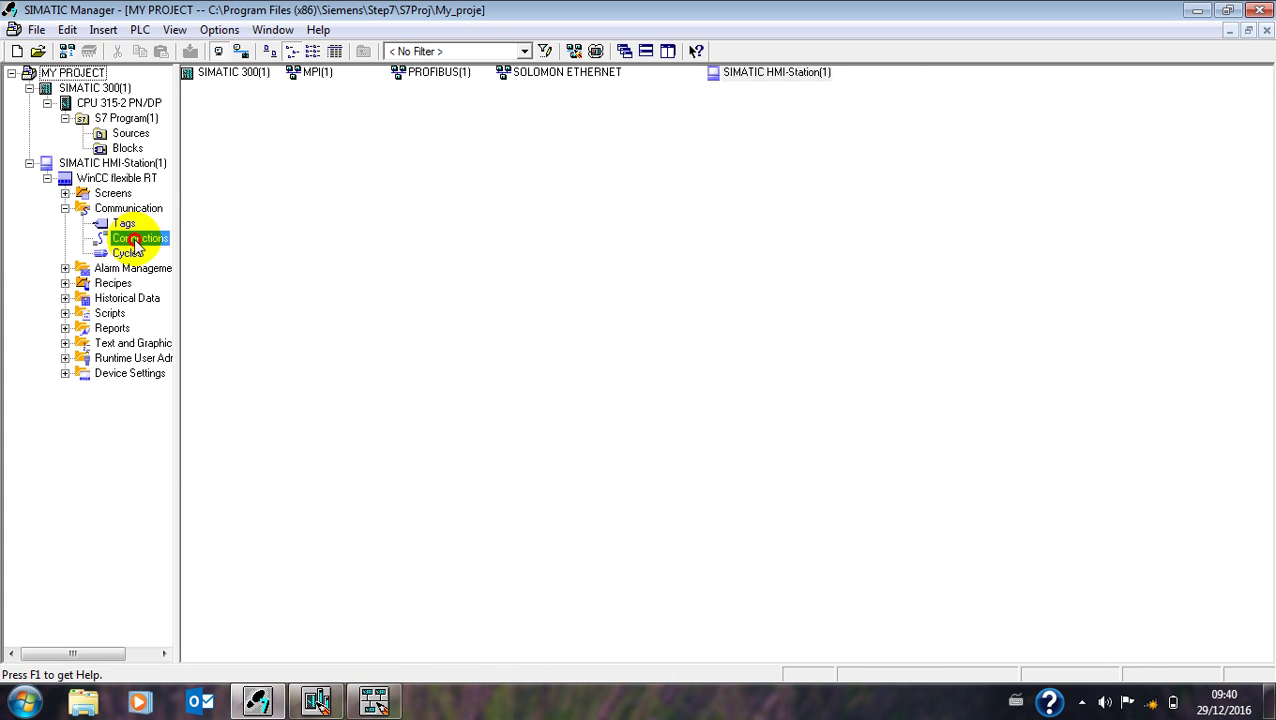
pyautogui.doubleClick(226, 72)
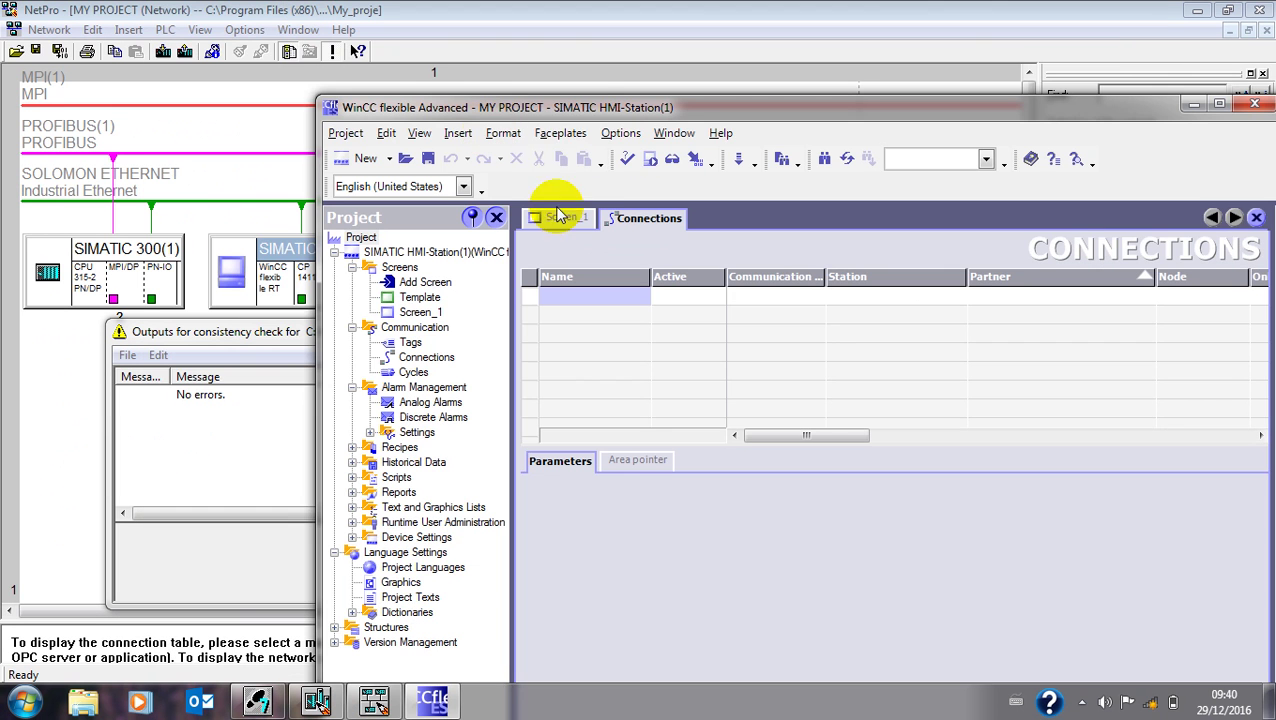
pyautogui.doubleClick(596, 108)
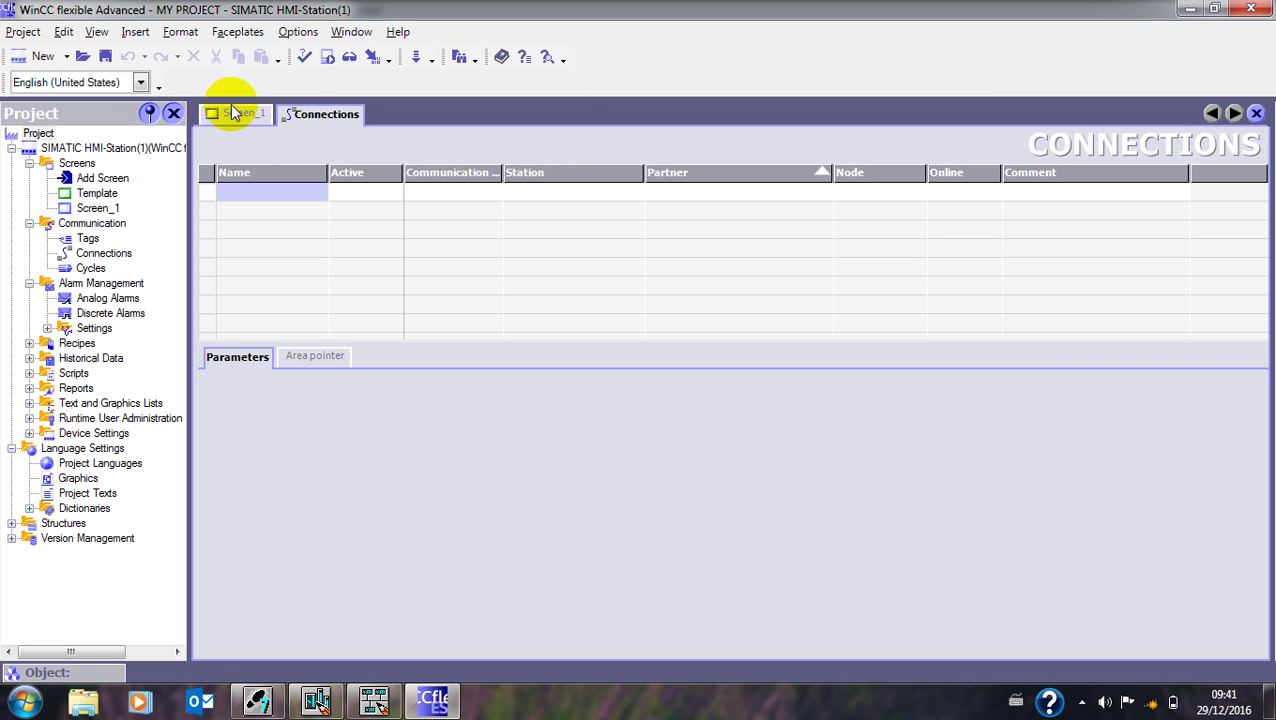
# Step: Add a connection to the HMI station's Connections table and set its Active state to On
pyautogui.doubleClick(250, 191)
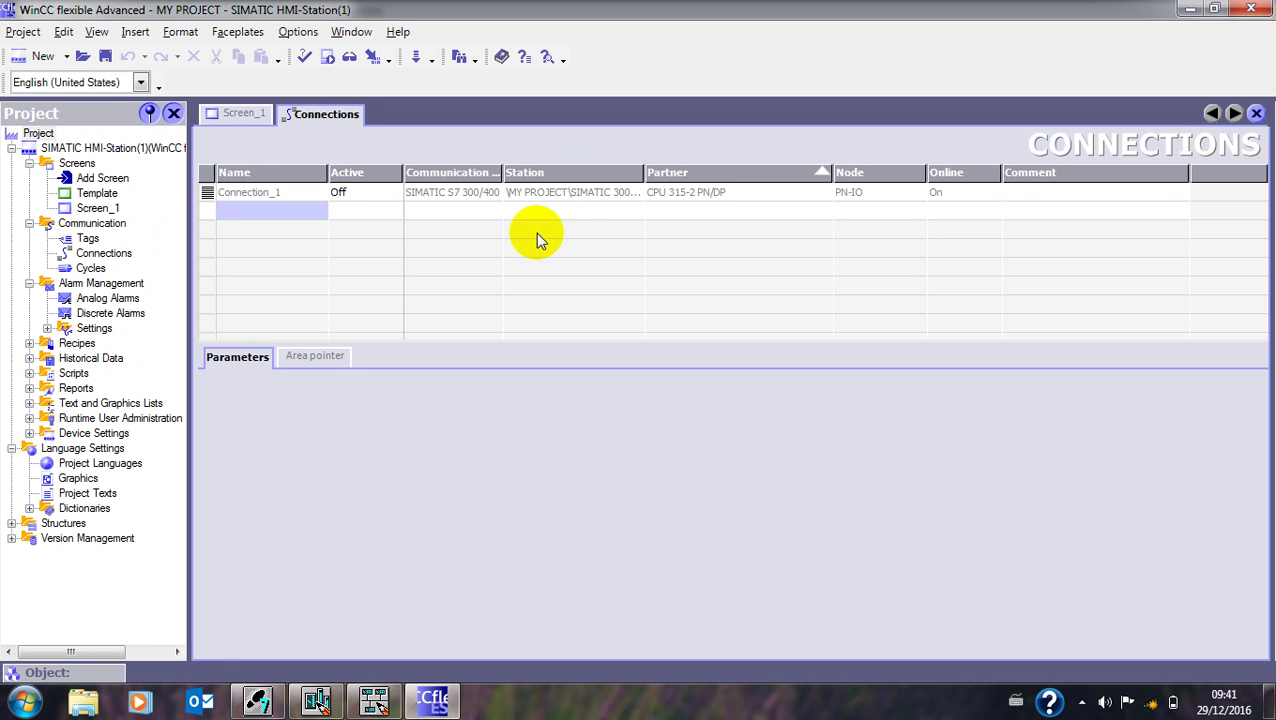
pyautogui.click(393, 193)
pyautogui.click(395, 192)
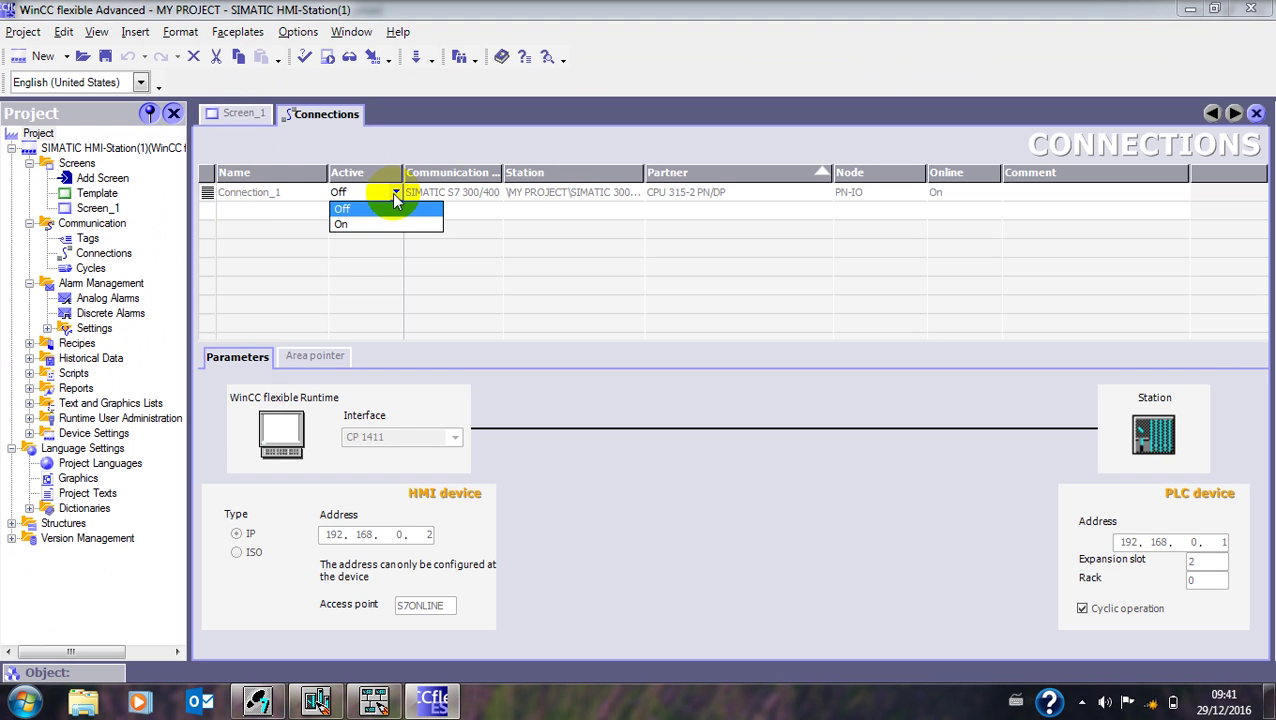
pyautogui.click(342, 225)
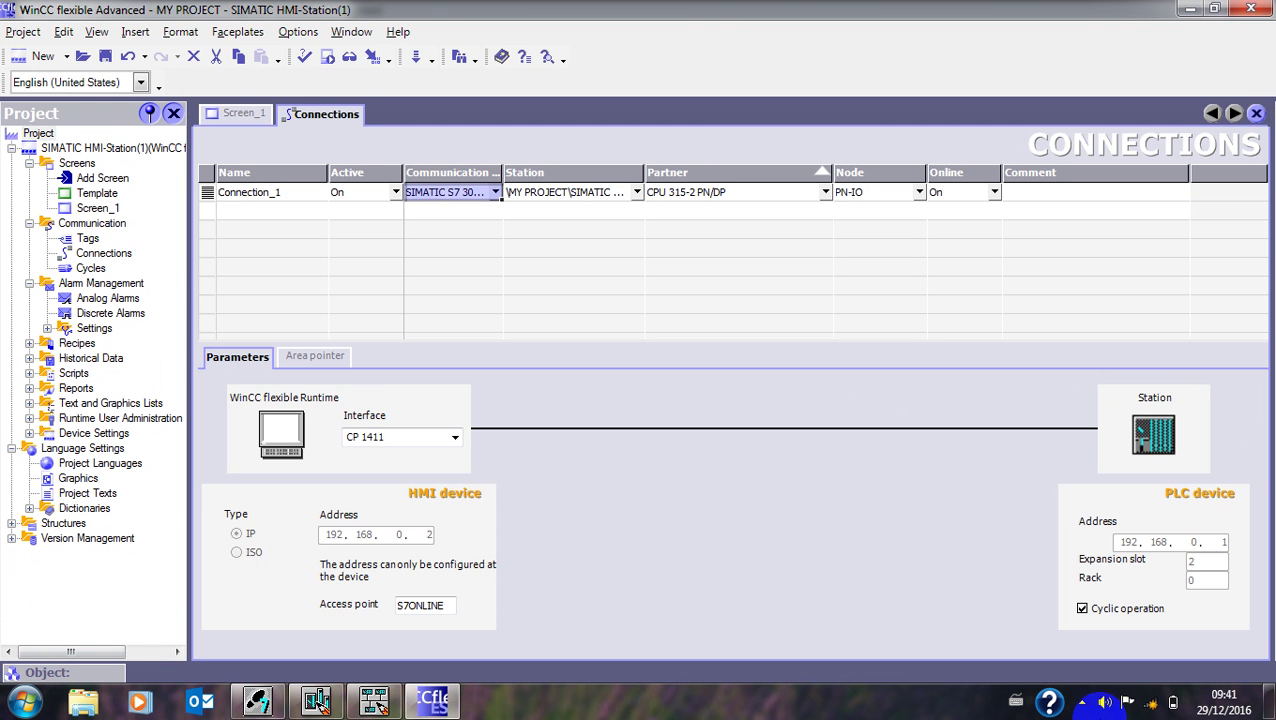
# Step: Open the HMI station's device settings and set the screen resolution to 1024x768
pyautogui.click(29, 434)
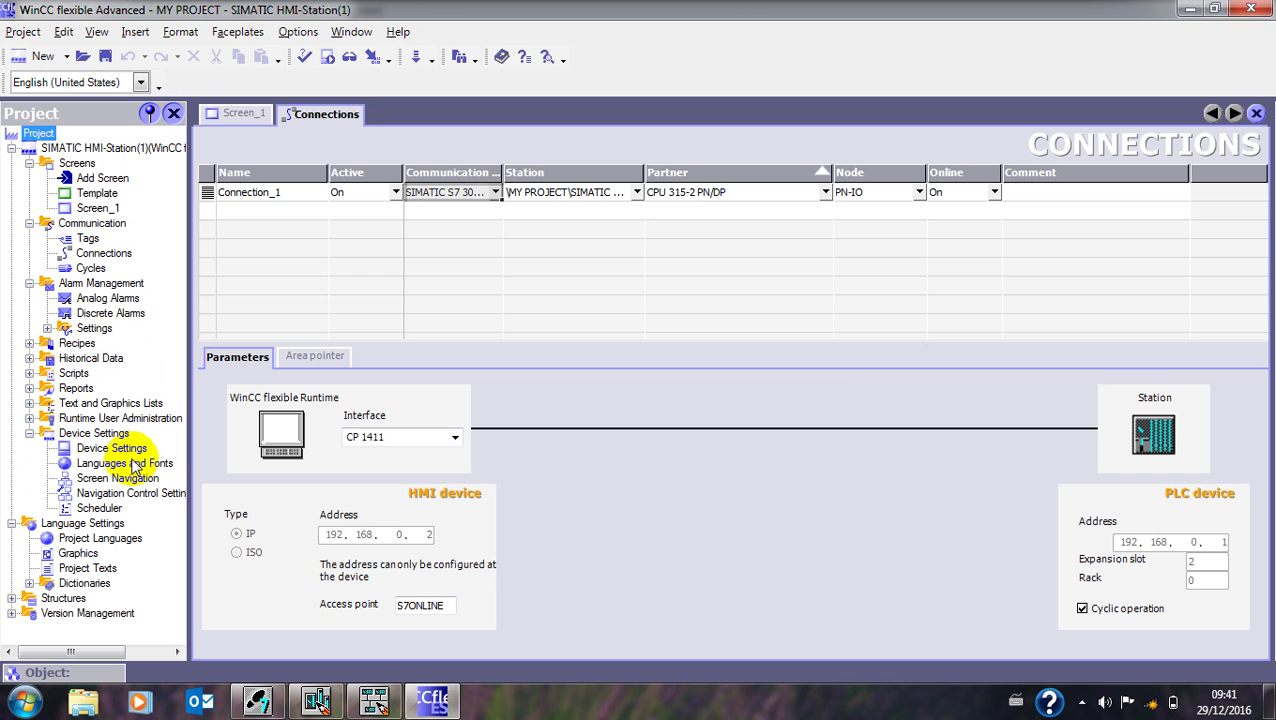
pyautogui.click(112, 449)
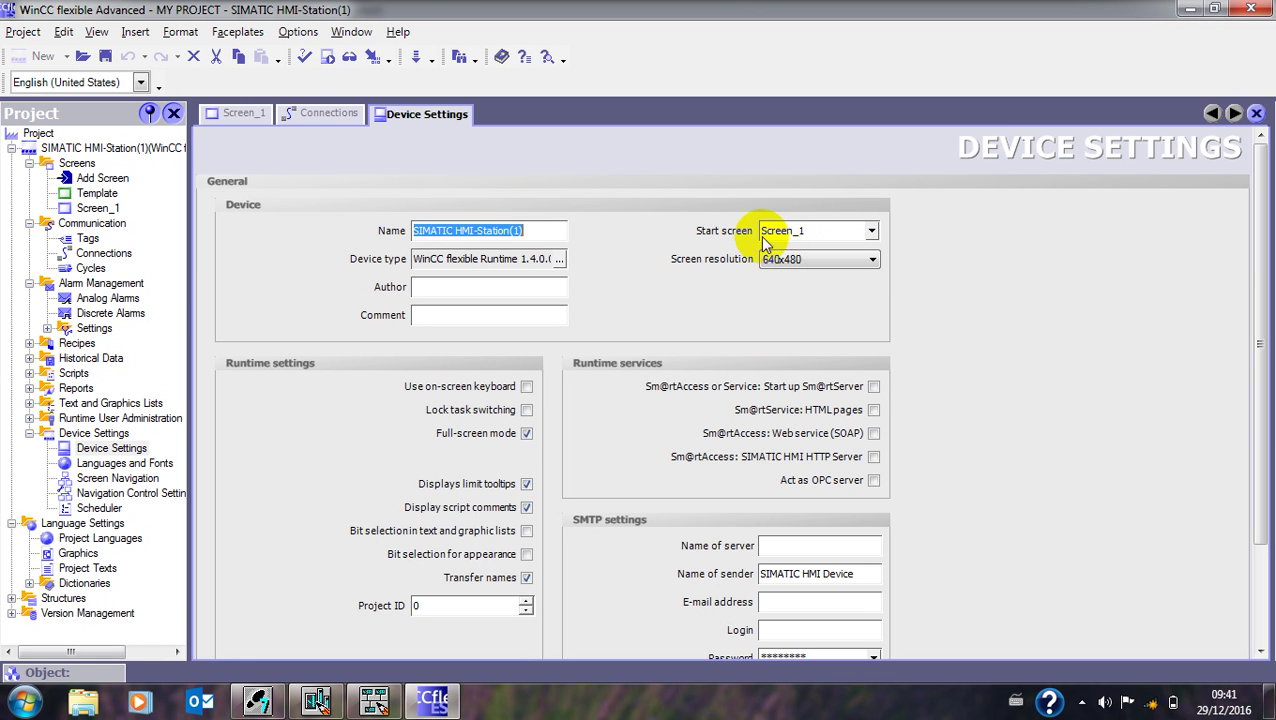
pyautogui.click(848, 259)
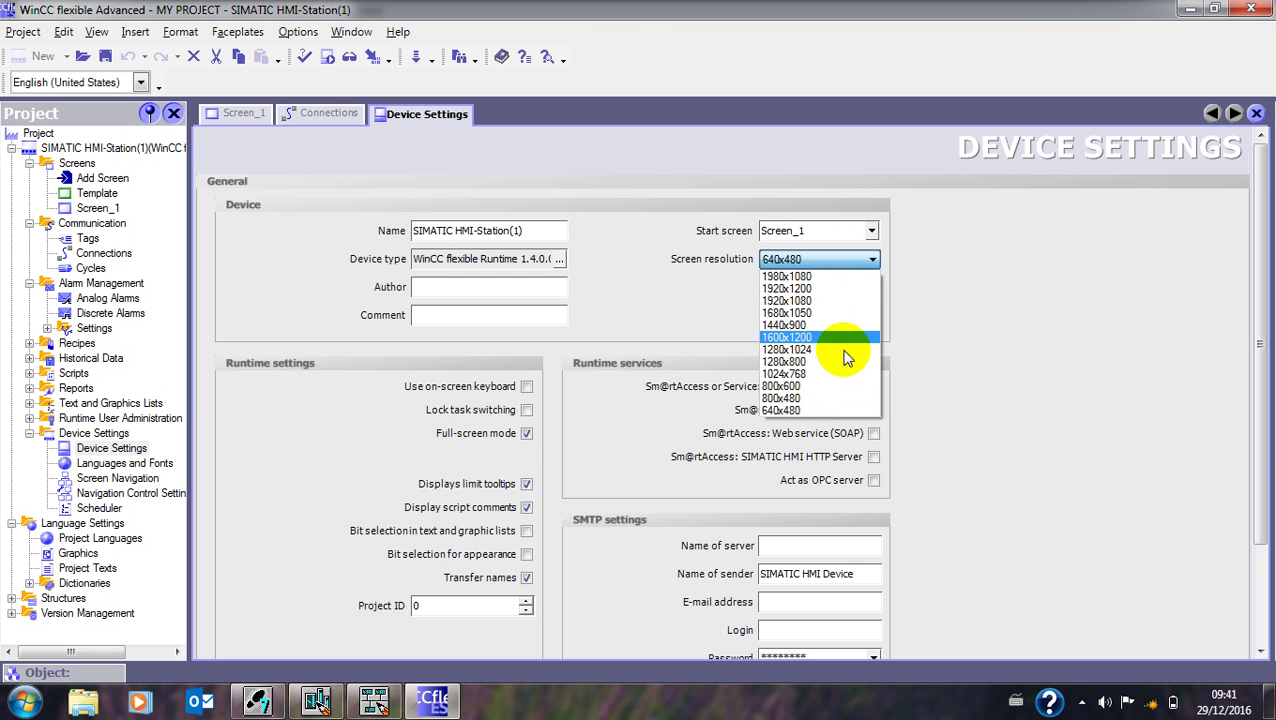
pyautogui.click(790, 374)
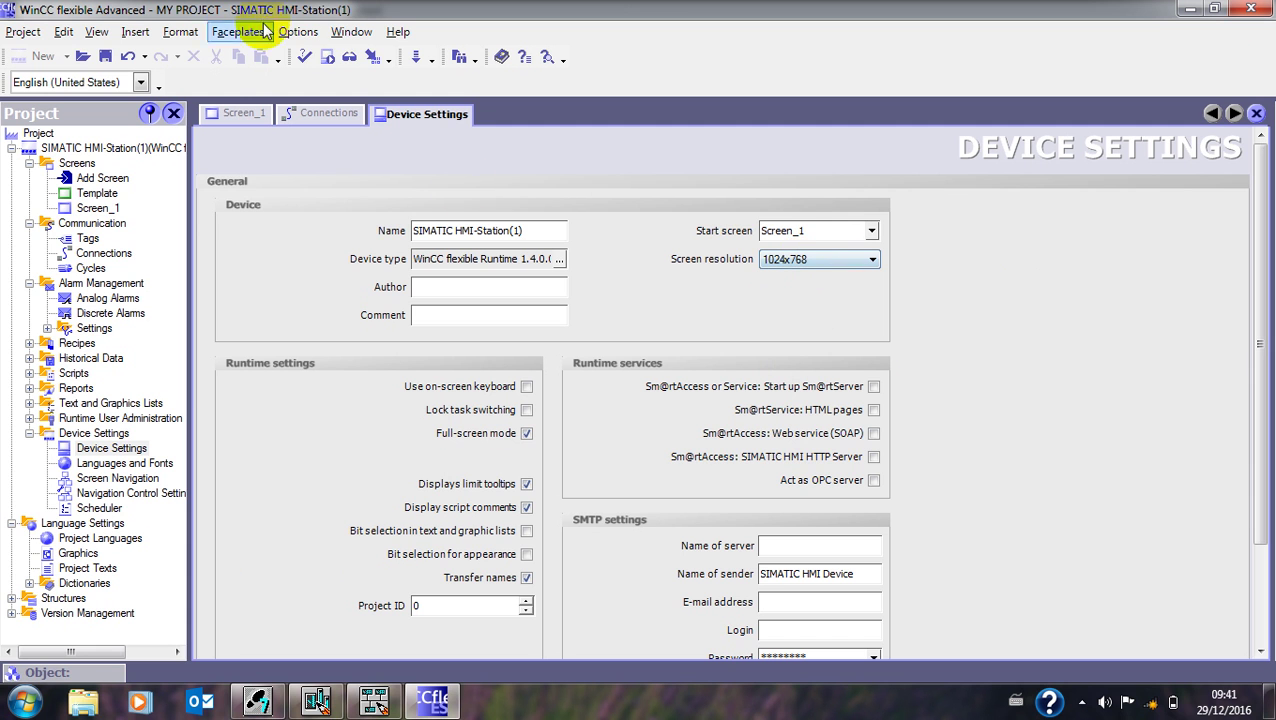
# Step: Start WinCC flexible Runtime to check how the start screen fits the display, and return to the device settings
pyautogui.click(327, 57)
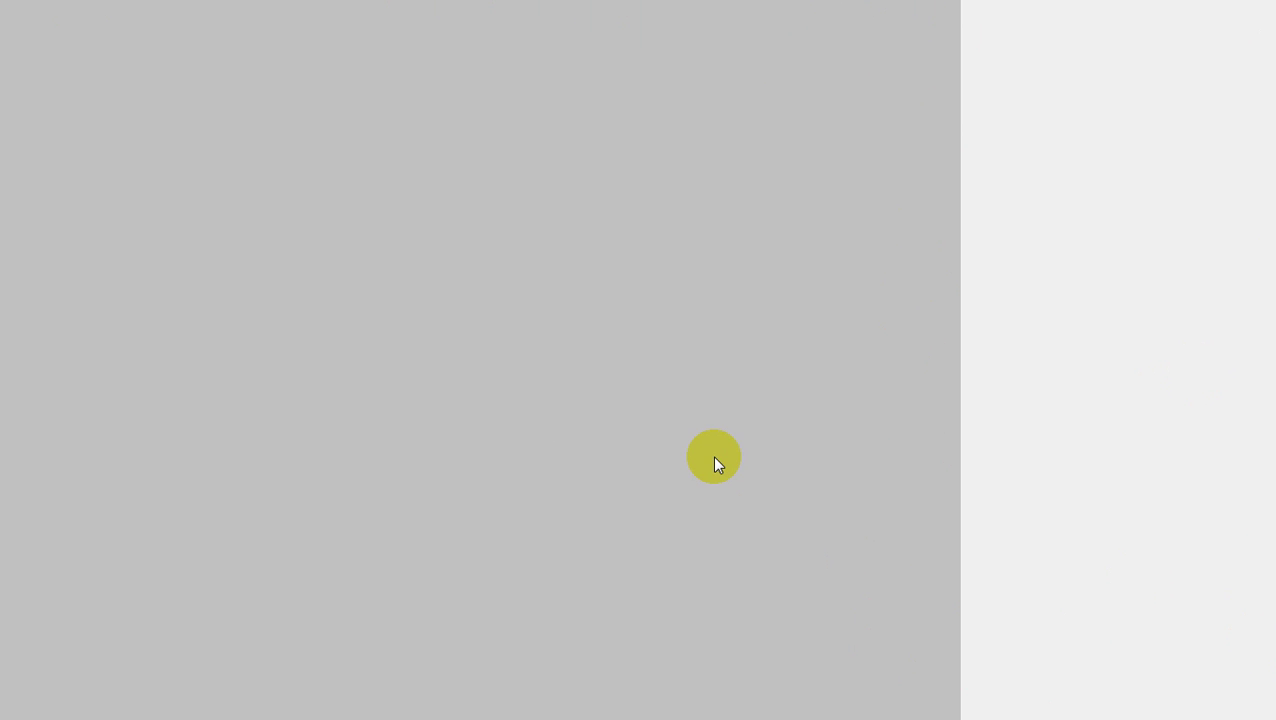
pyautogui.press('super')
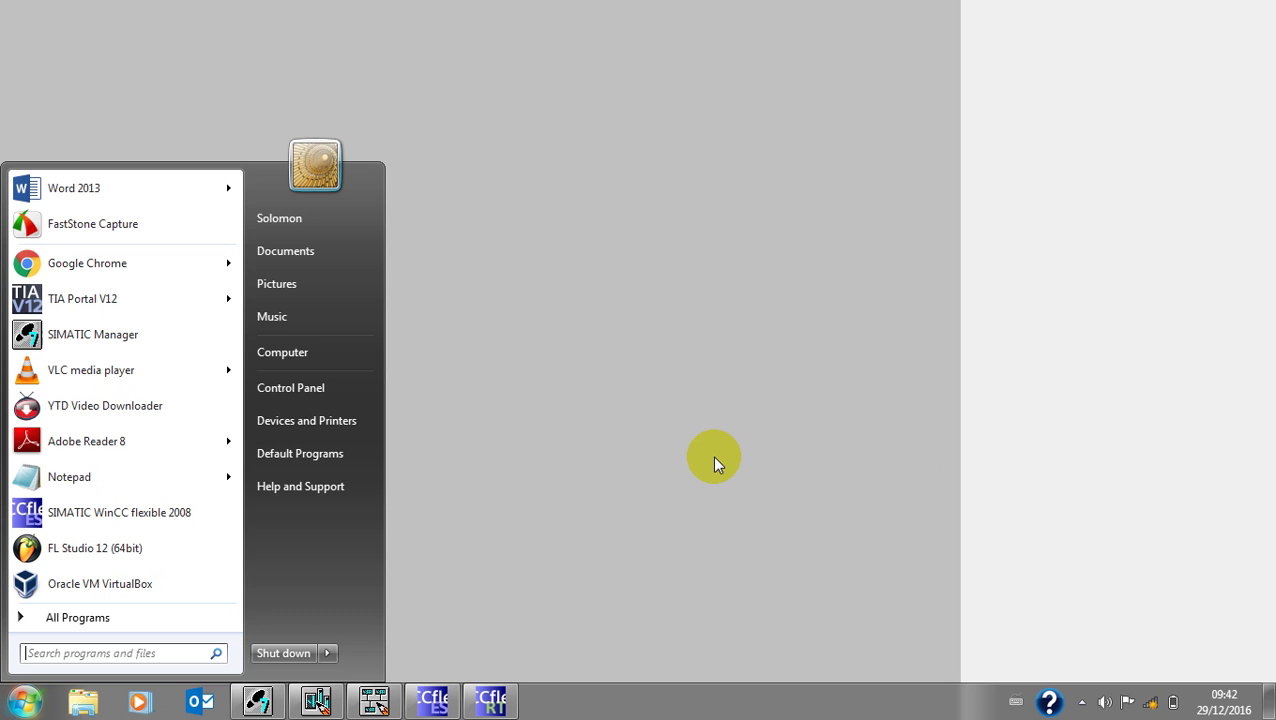
pyautogui.click(484, 703)
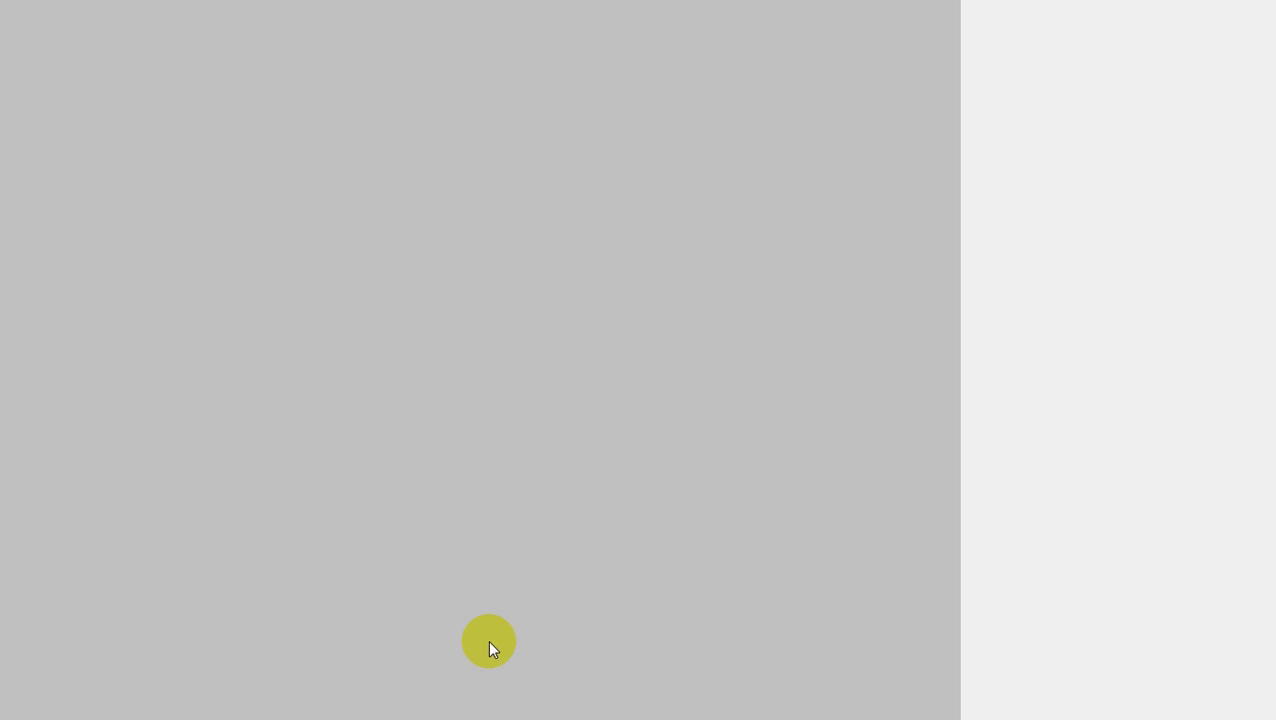
pyautogui.press('super')
pyautogui.click(432, 700)
pyautogui.moveTo(433, 703)
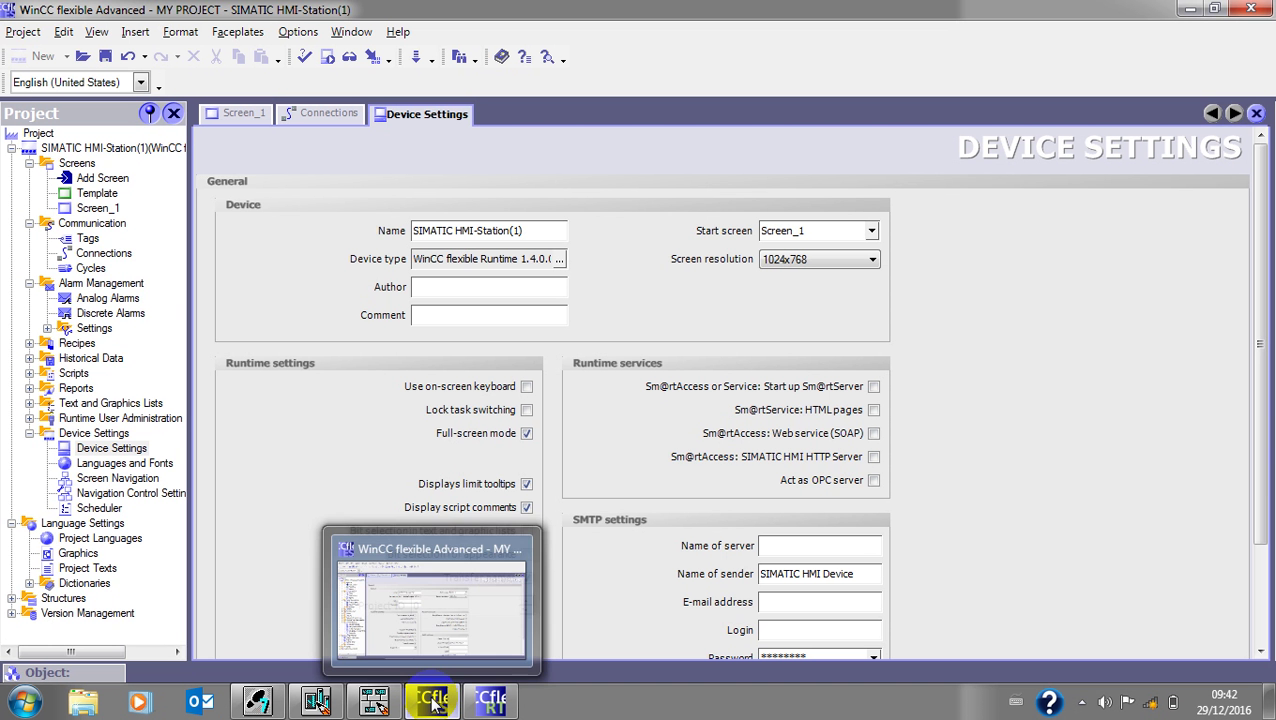
# Step: Try a screen resolution of 1280x1024 by running the project in Runtime, and close the Runtime window
pyautogui.click(871, 260)
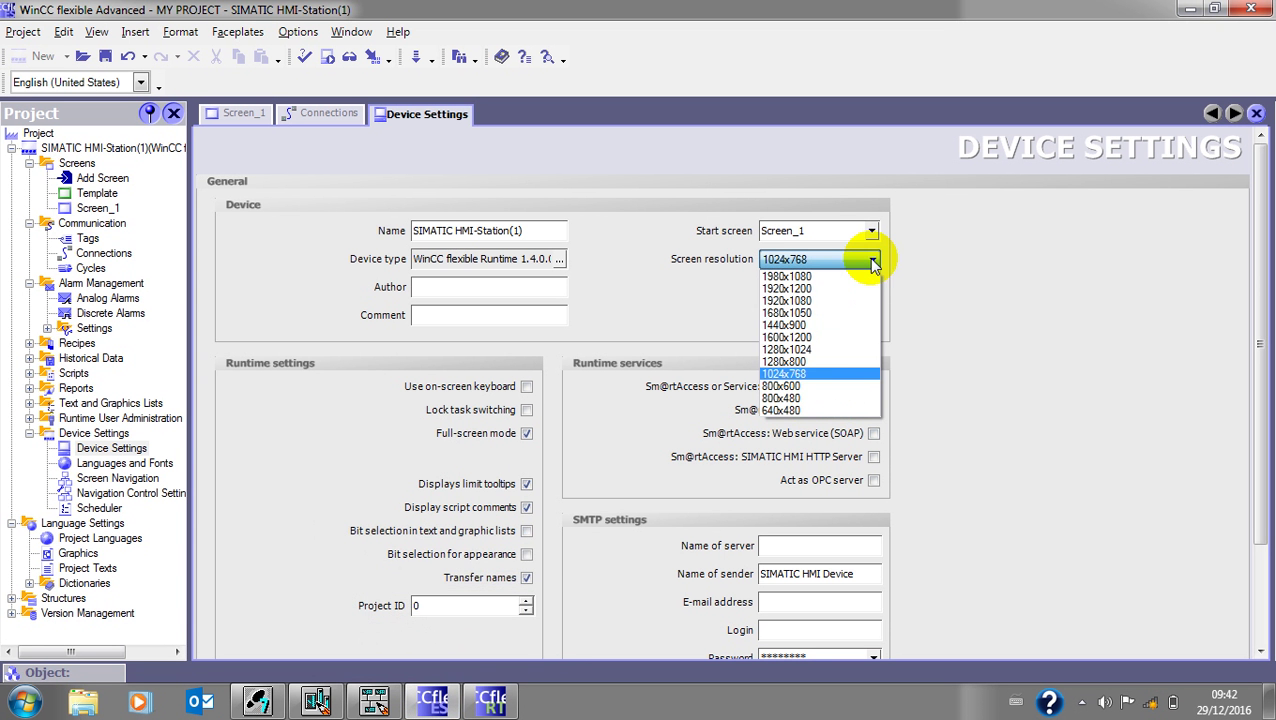
pyautogui.click(806, 349)
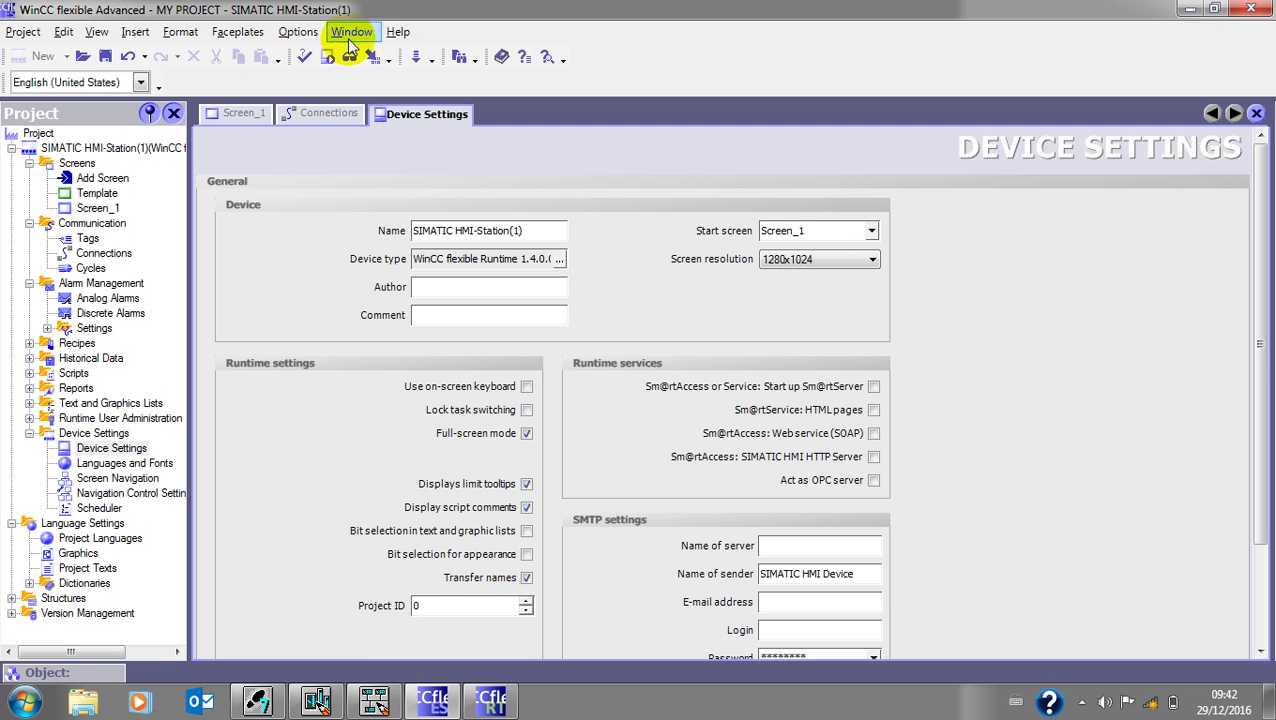
pyautogui.click(327, 57)
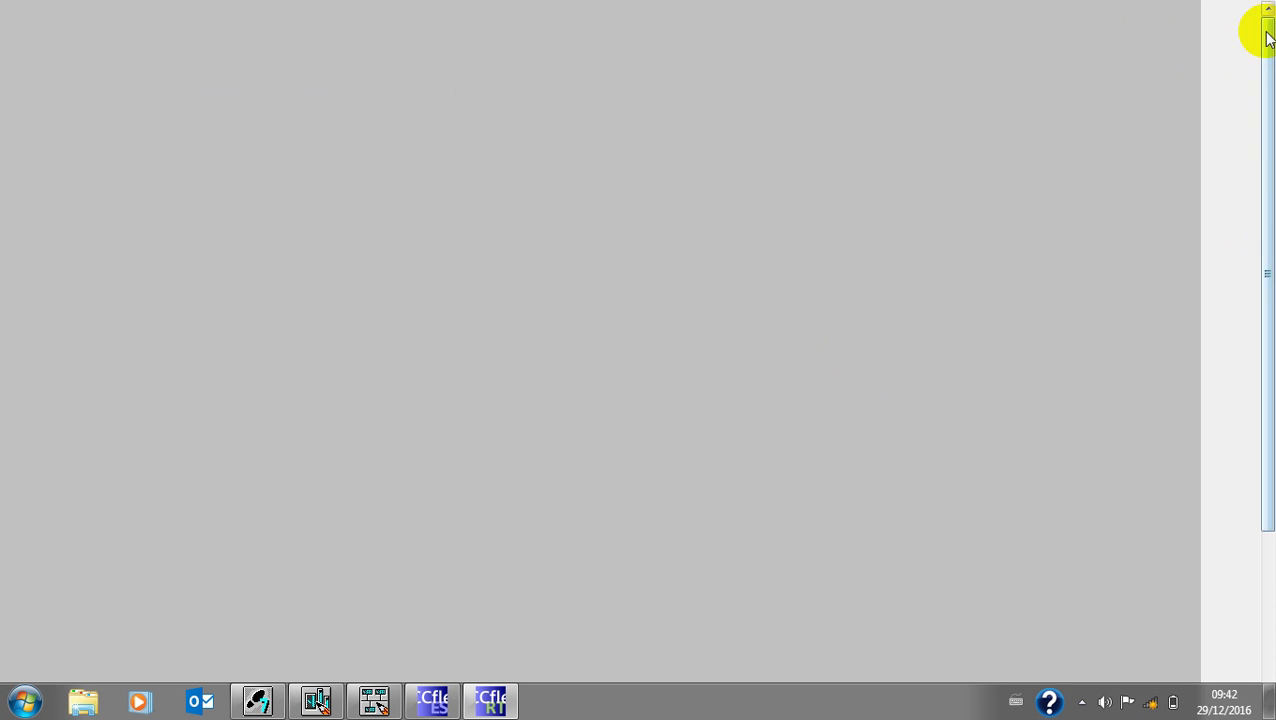
pyautogui.moveTo(1268, 57); pyautogui.dragTo(1262, 14)
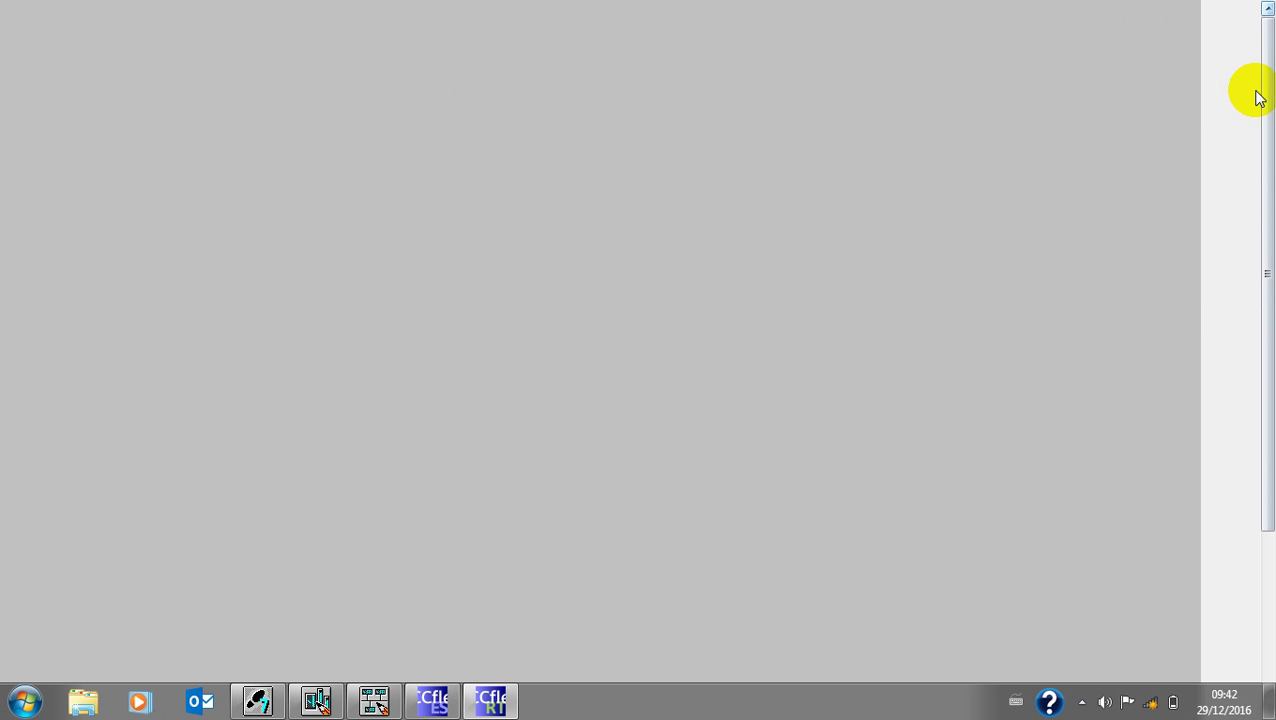
pyautogui.rightClick(493, 706)
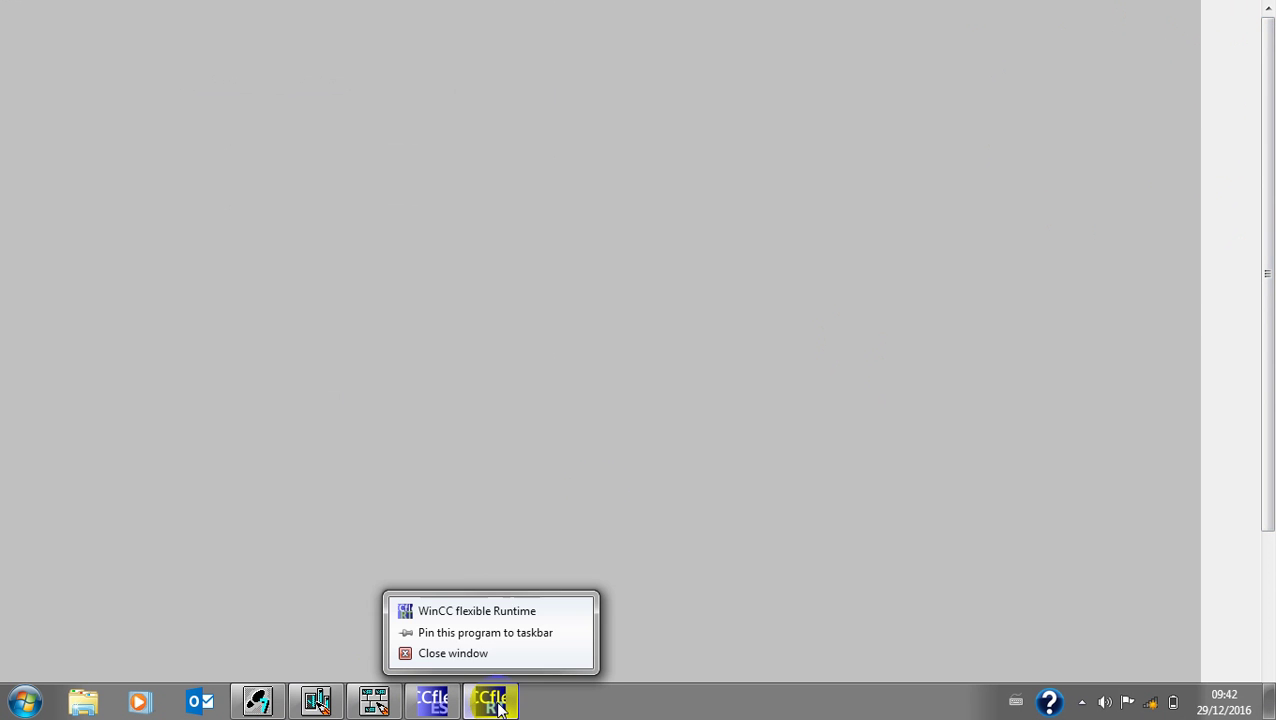
pyautogui.click(464, 653)
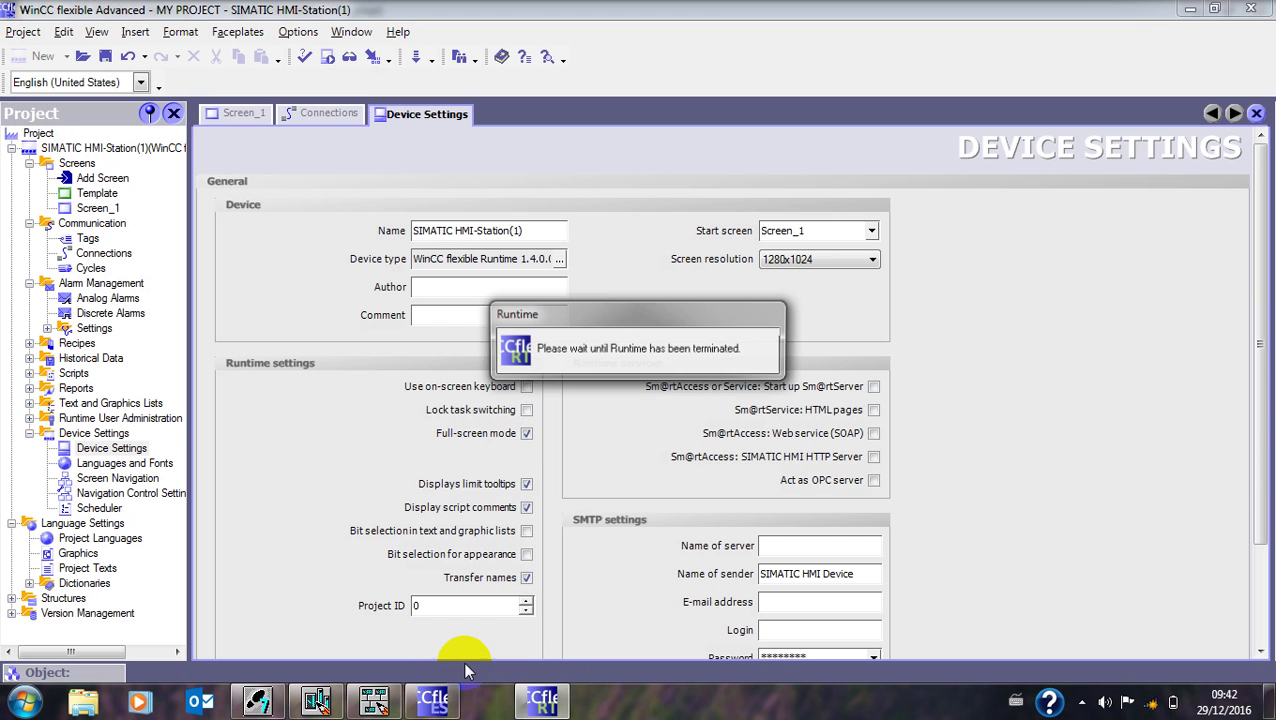
# Step: Set the screen resolution to 1600x1200, check the fit in Runtime, and close the Runtime window
pyautogui.click(873, 260)
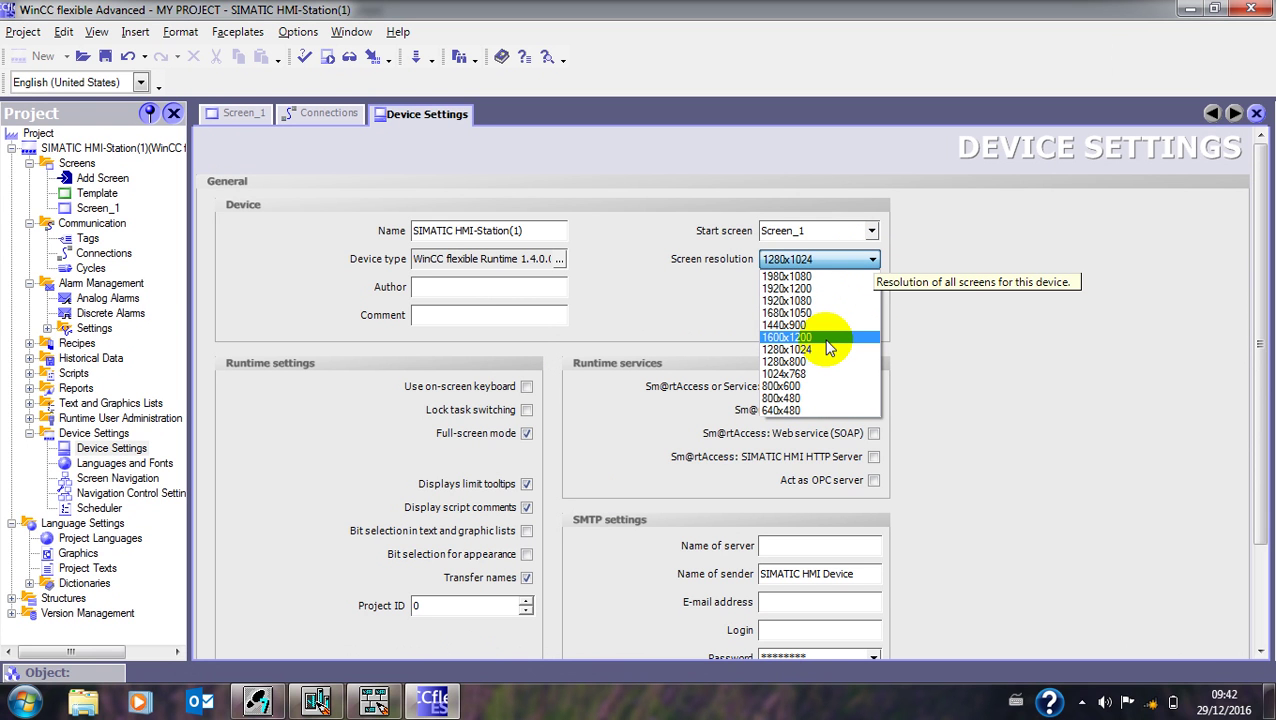
pyautogui.click(824, 339)
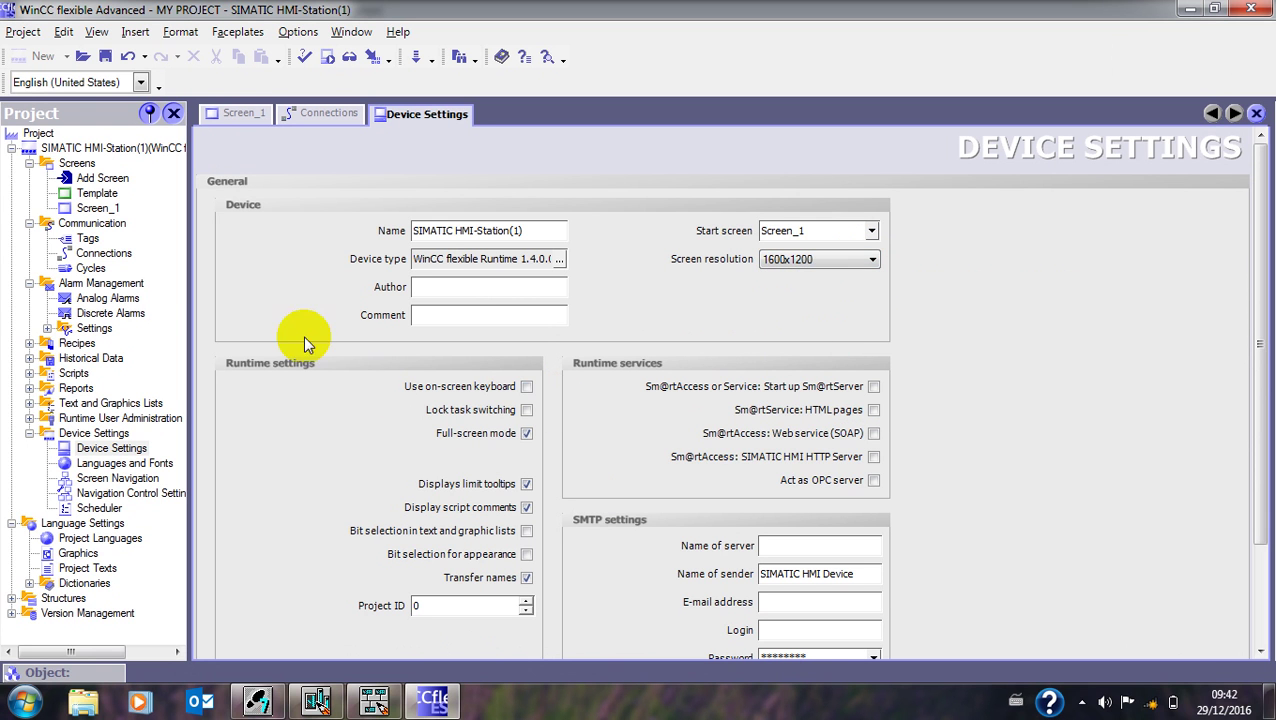
pyautogui.click(327, 57)
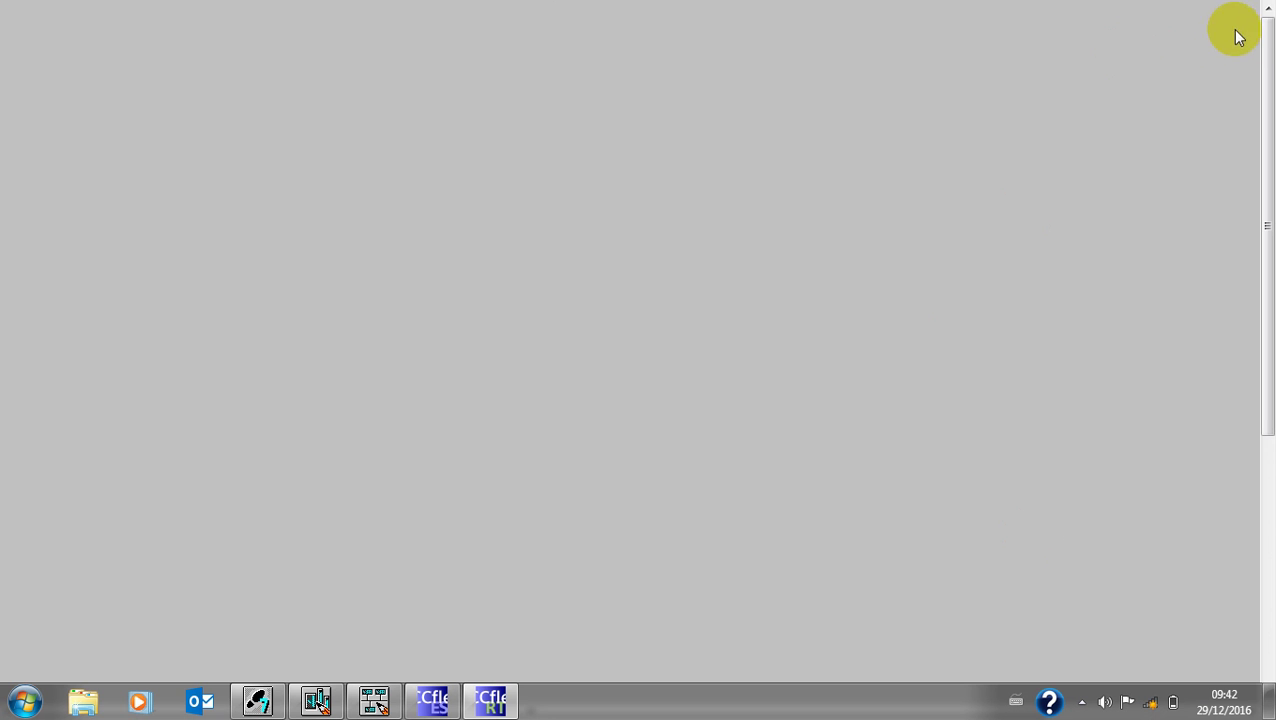
pyautogui.moveTo(1264, 43); pyautogui.dragTo(1268, 72)
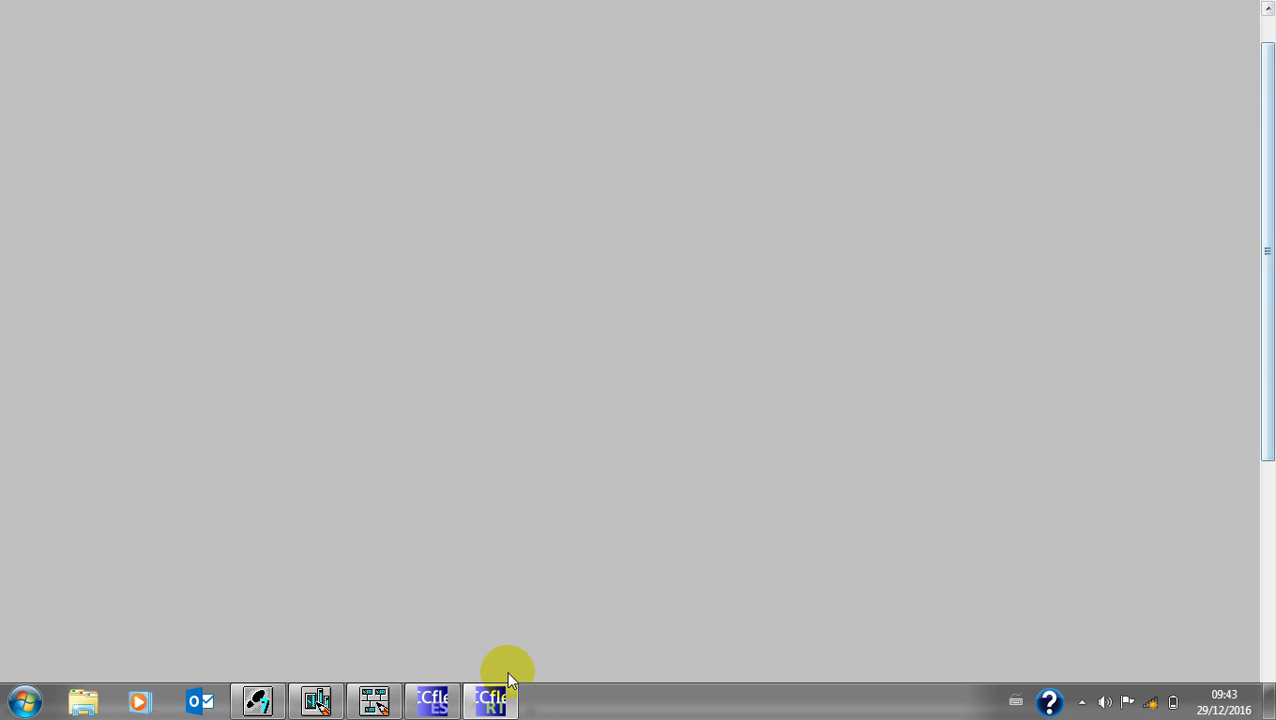
pyautogui.rightClick(500, 706)
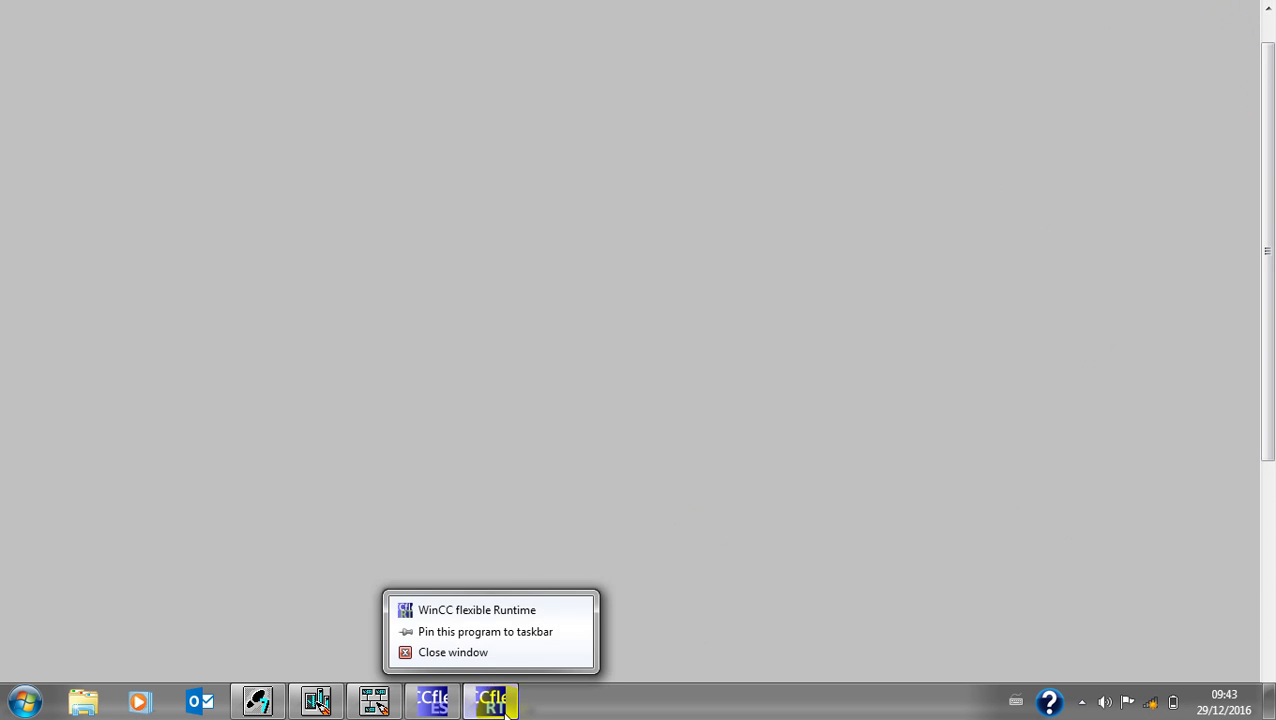
pyautogui.click(468, 657)
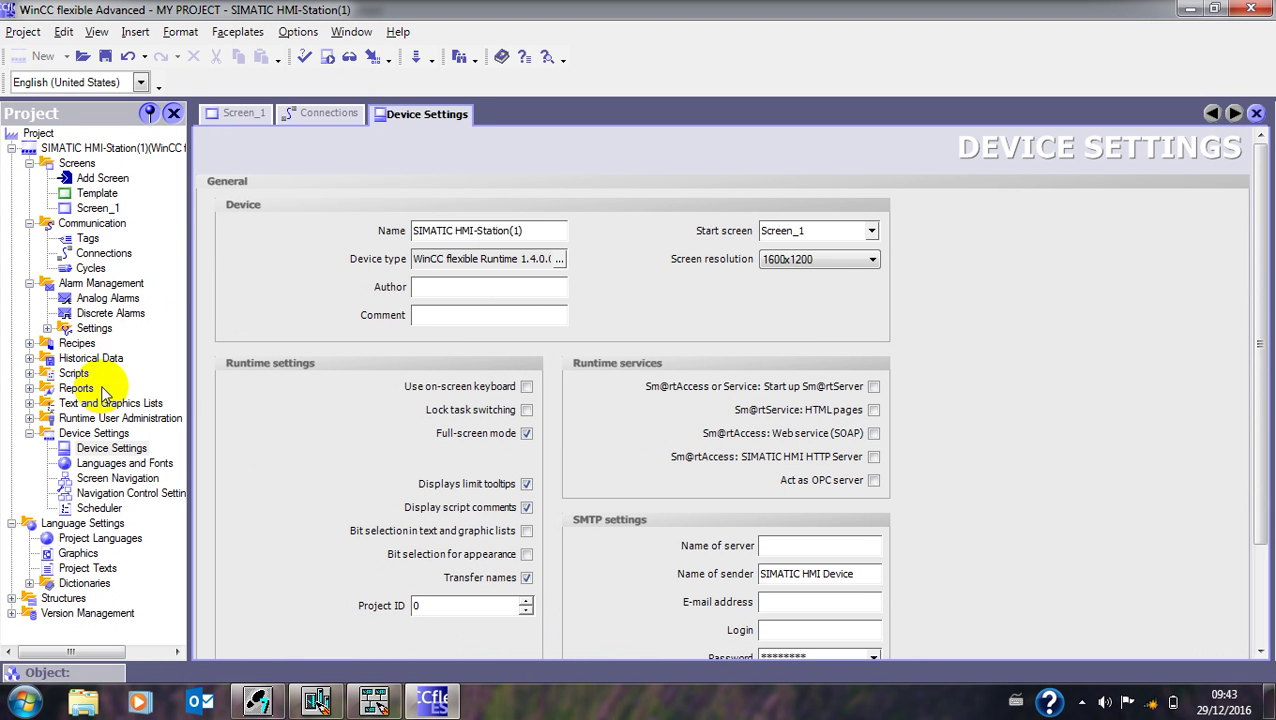
# Step: Rename the HMI screen Screen_1 as MAIN
pyautogui.rightClick(98, 208)
pyautogui.click(142, 240)
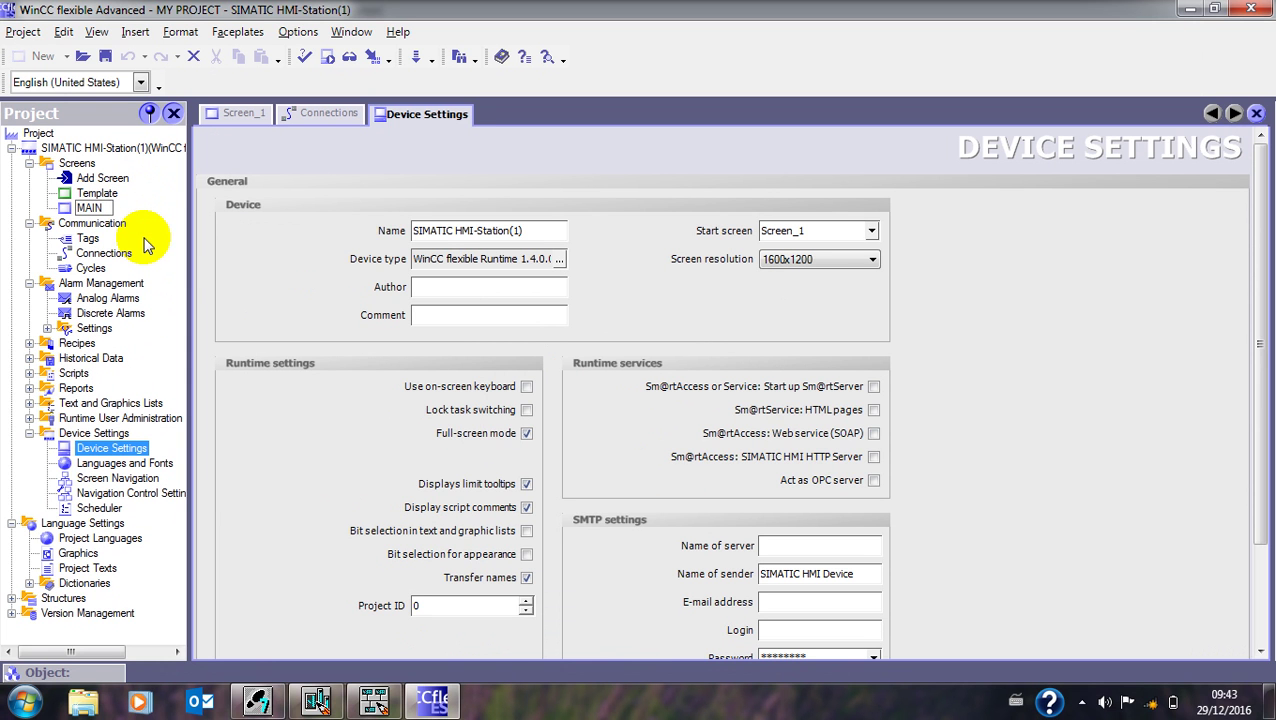
pyautogui.write('MAIN')
pyautogui.press('Return')
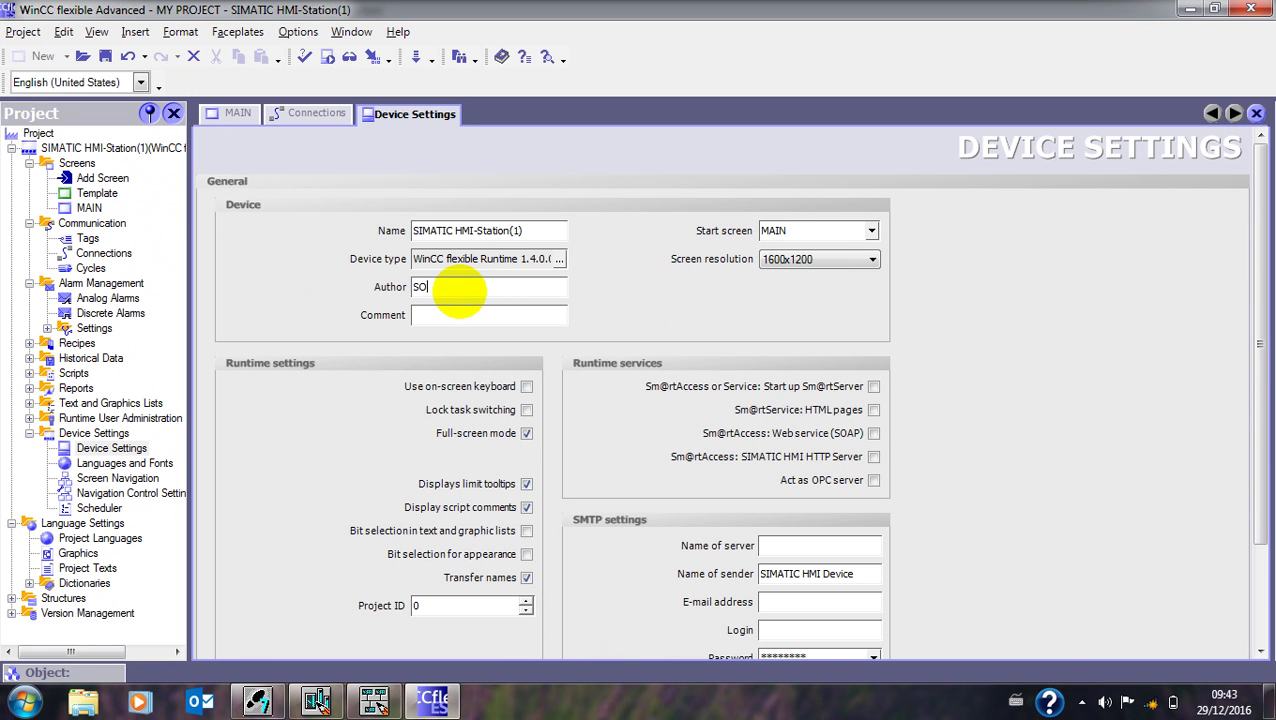
# Step: Enter the author's full name and the comment TRAINING PURPOSES in the device settings
pyautogui.click(460, 290)
pyautogui.write('SOLOMON KOROMA')
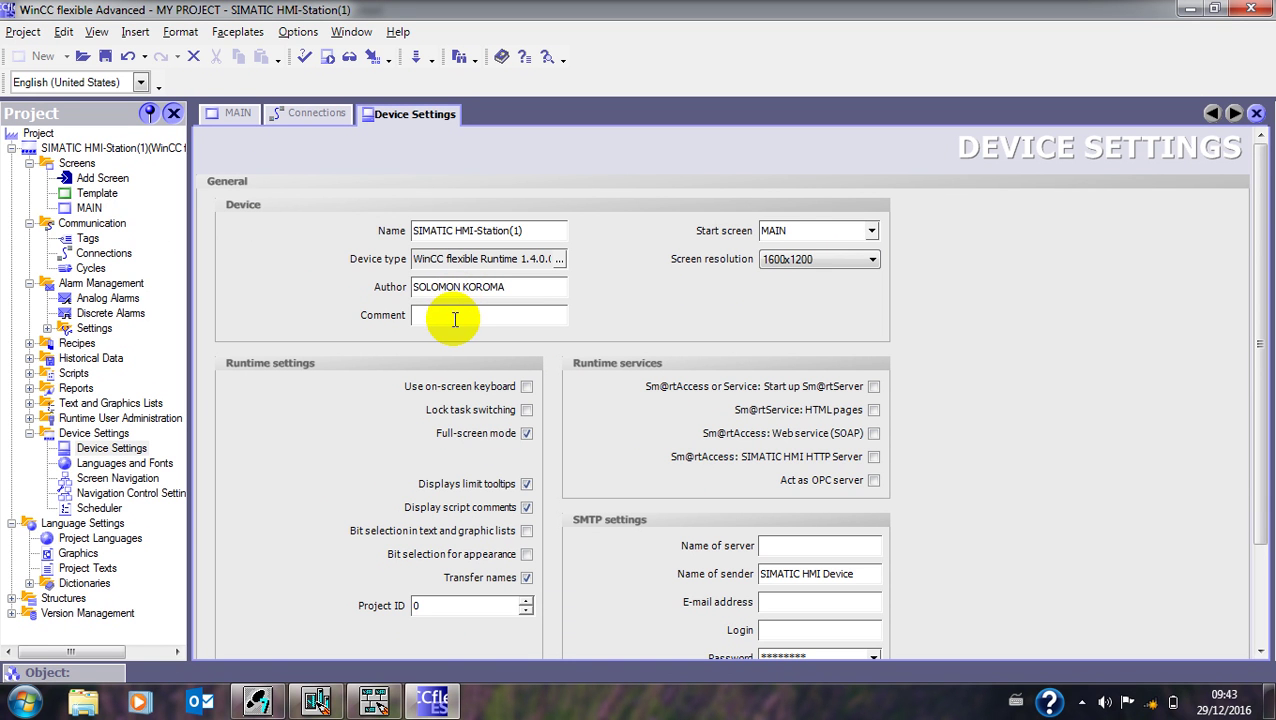
pyautogui.click(455, 320)
pyautogui.write('TRAINING PURPOSES')
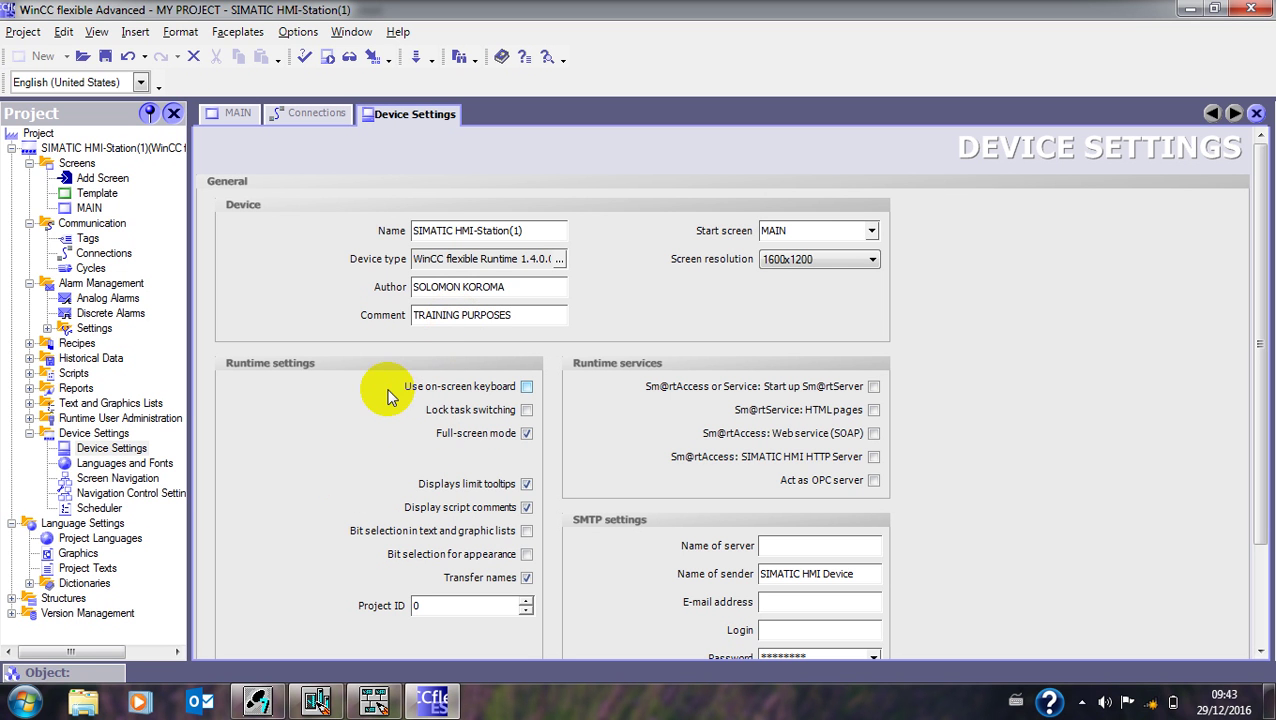
# Step: Add a button to the MAIN screen, enlarge it, and position it toward the right of the visible area
pyautogui.doubleClick(89, 207)
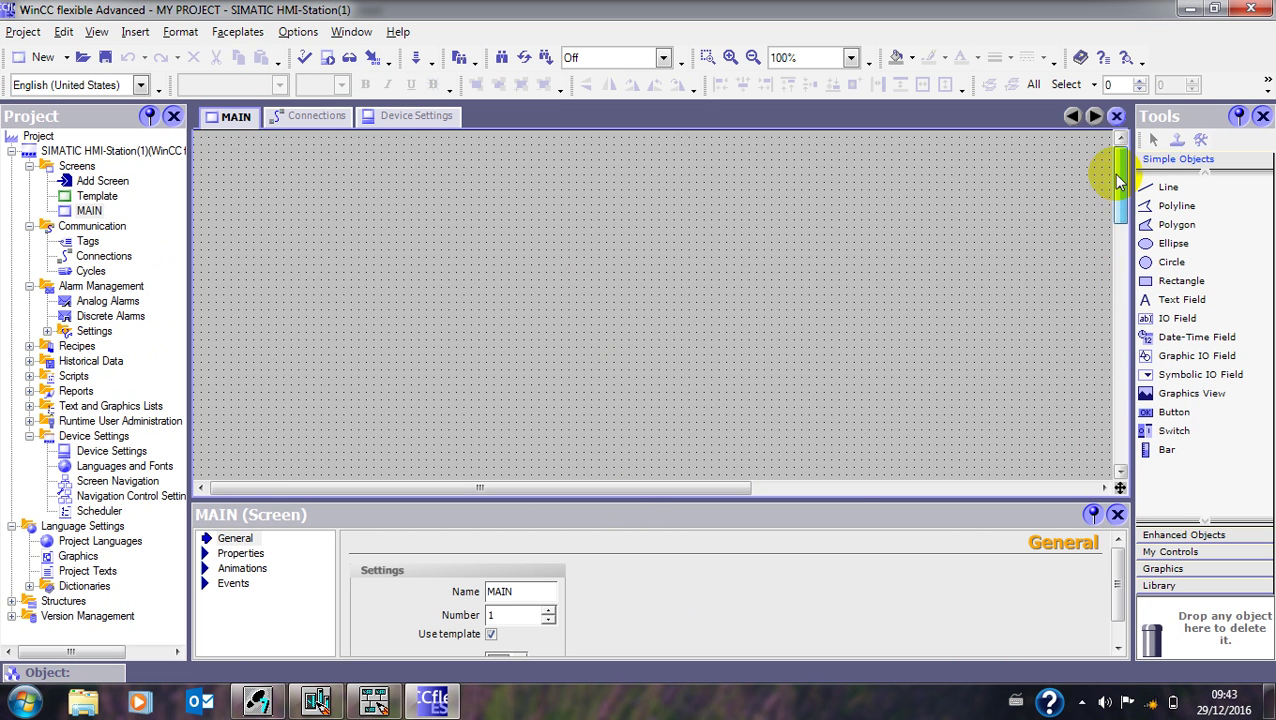
pyautogui.moveTo(1118, 172)
pyautogui.mouseDown()
pyautogui.moveTo(1103, 445)
pyautogui.moveTo(1122, 152)
pyautogui.mouseUp()
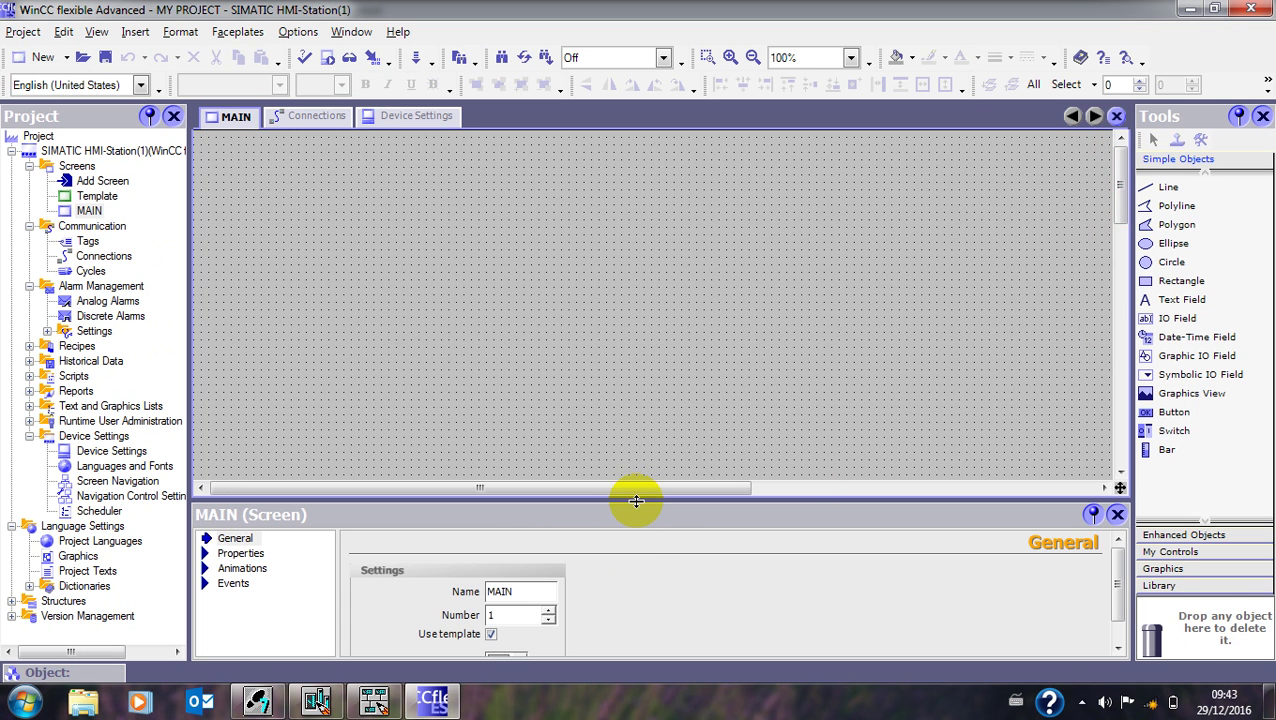
pyautogui.moveTo(636, 500); pyautogui.dragTo(649, 649)
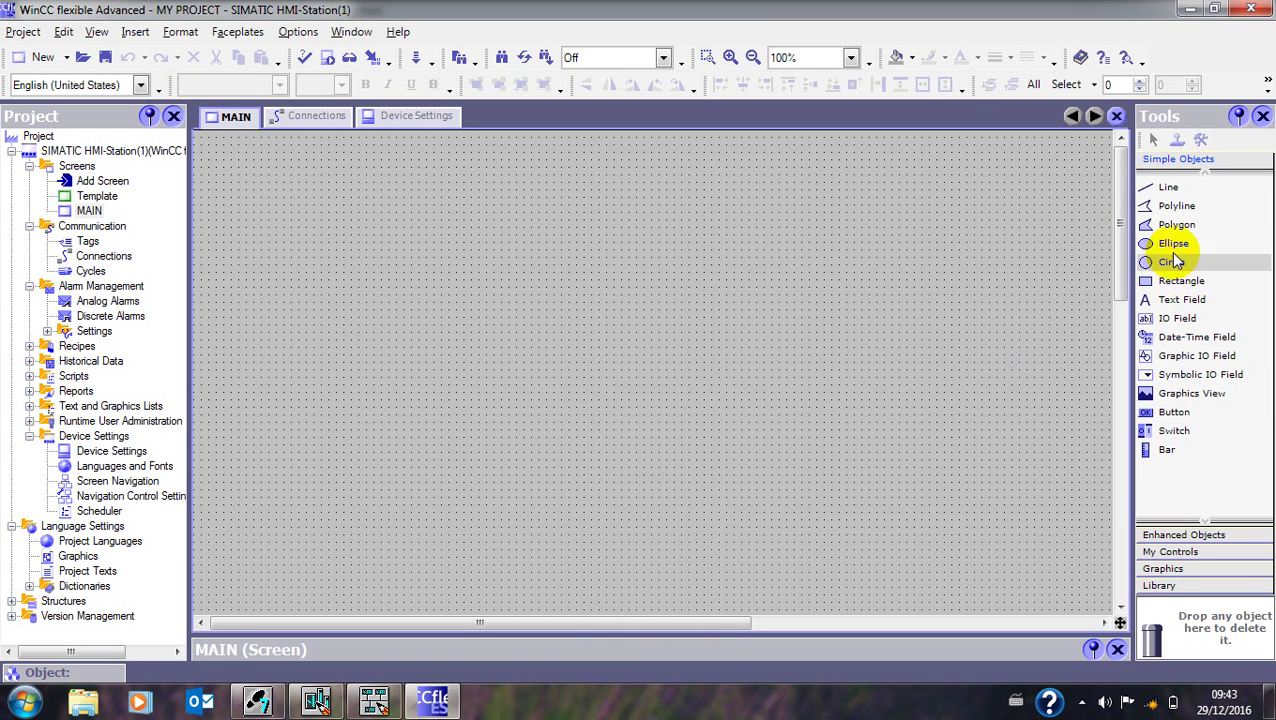
pyautogui.click(1176, 412)
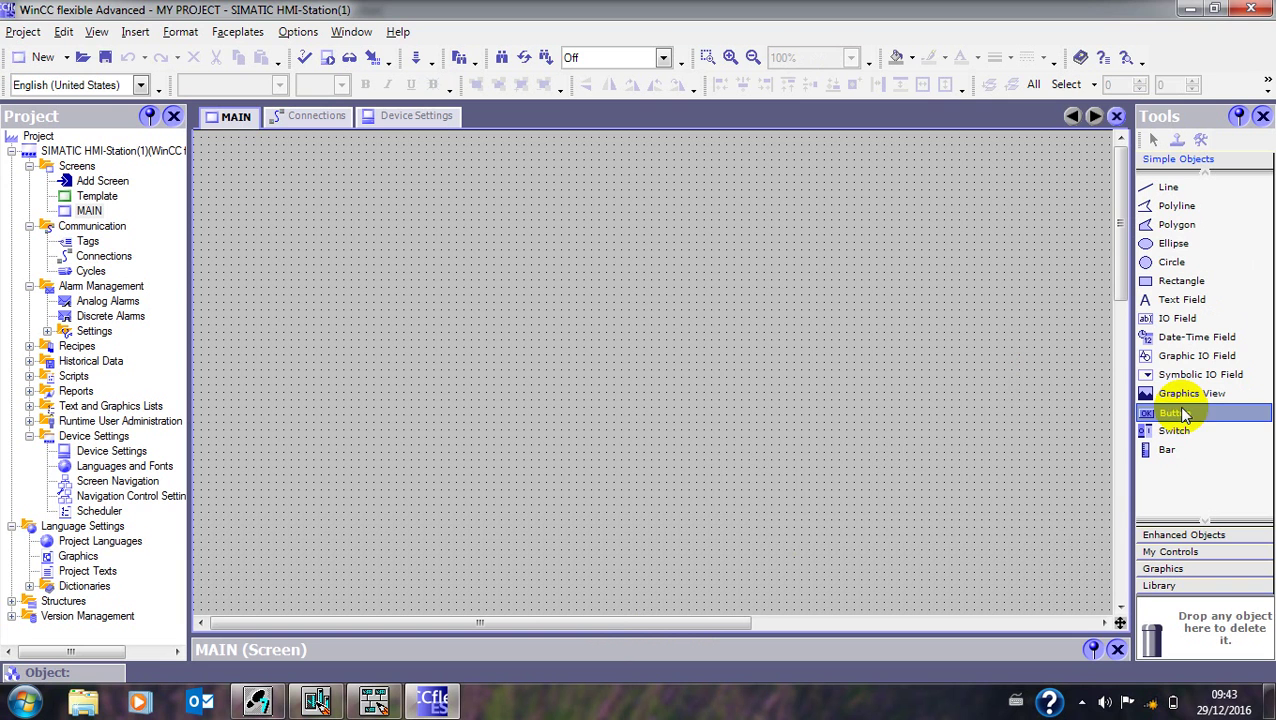
pyautogui.click(731, 466)
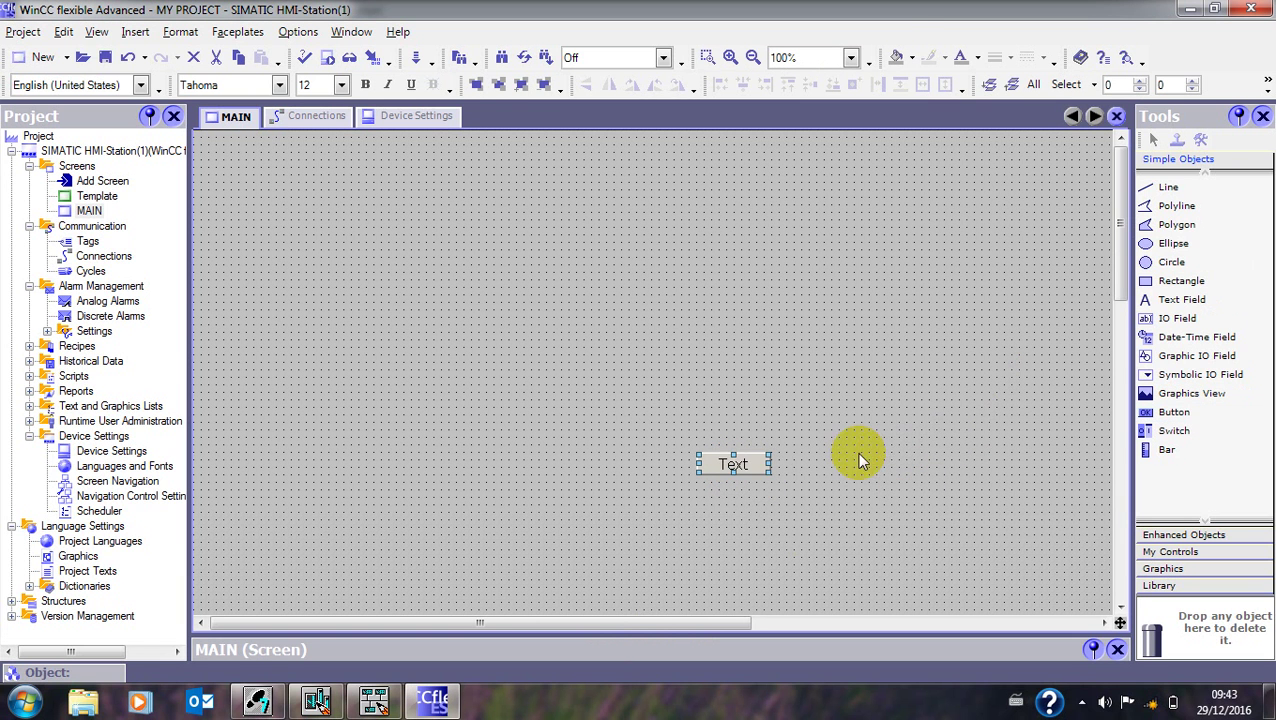
pyautogui.moveTo(733, 457); pyautogui.dragTo(972, 495)
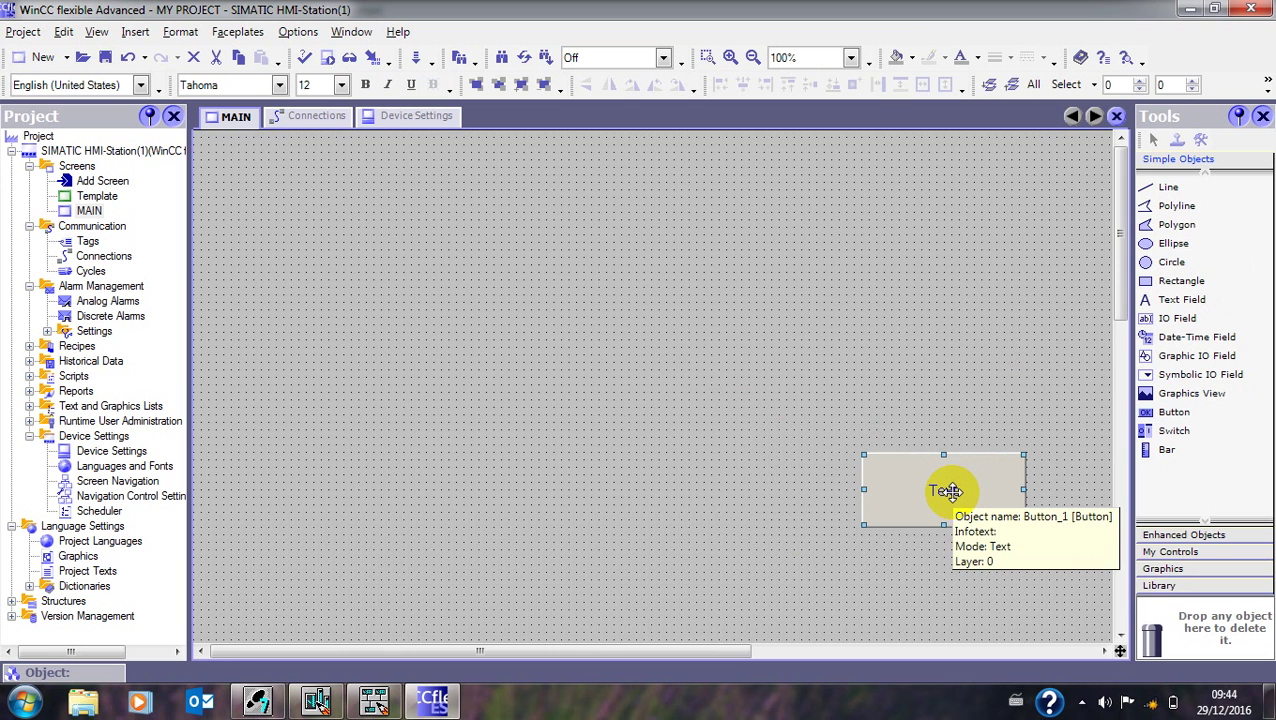
pyautogui.doubleClick(947, 491)
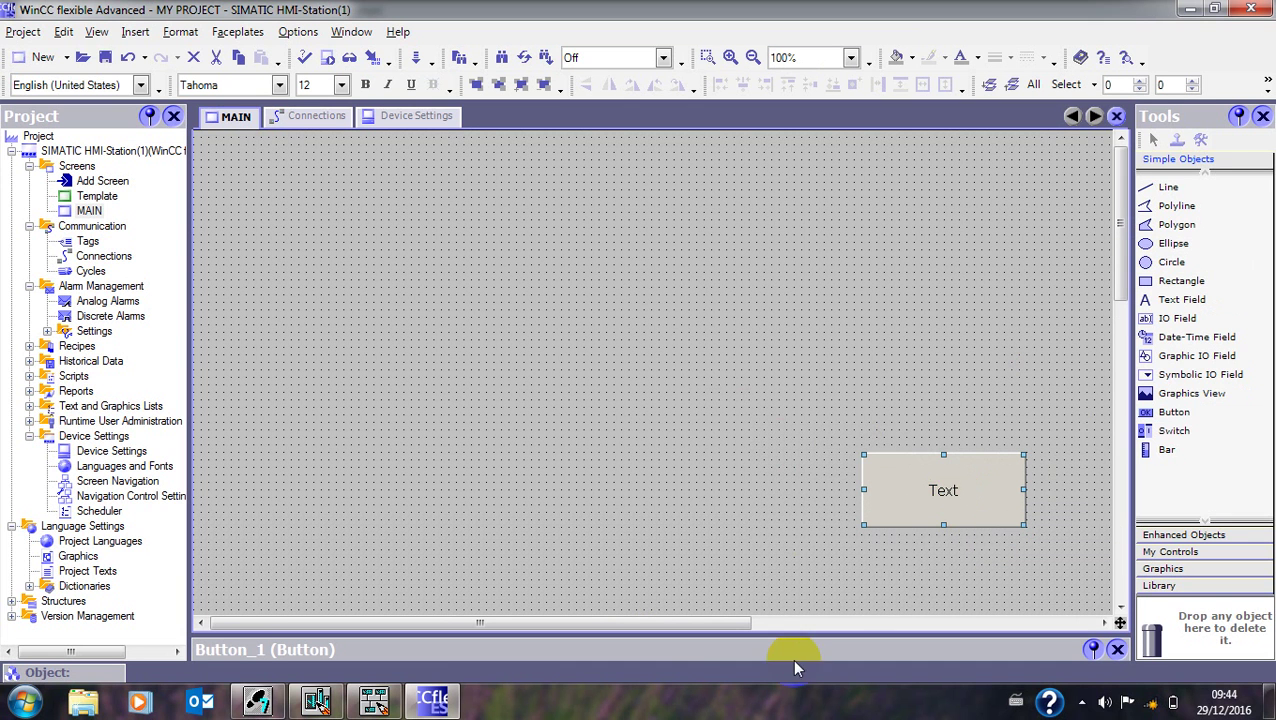
pyautogui.moveTo(940, 484); pyautogui.dragTo(918, 379)
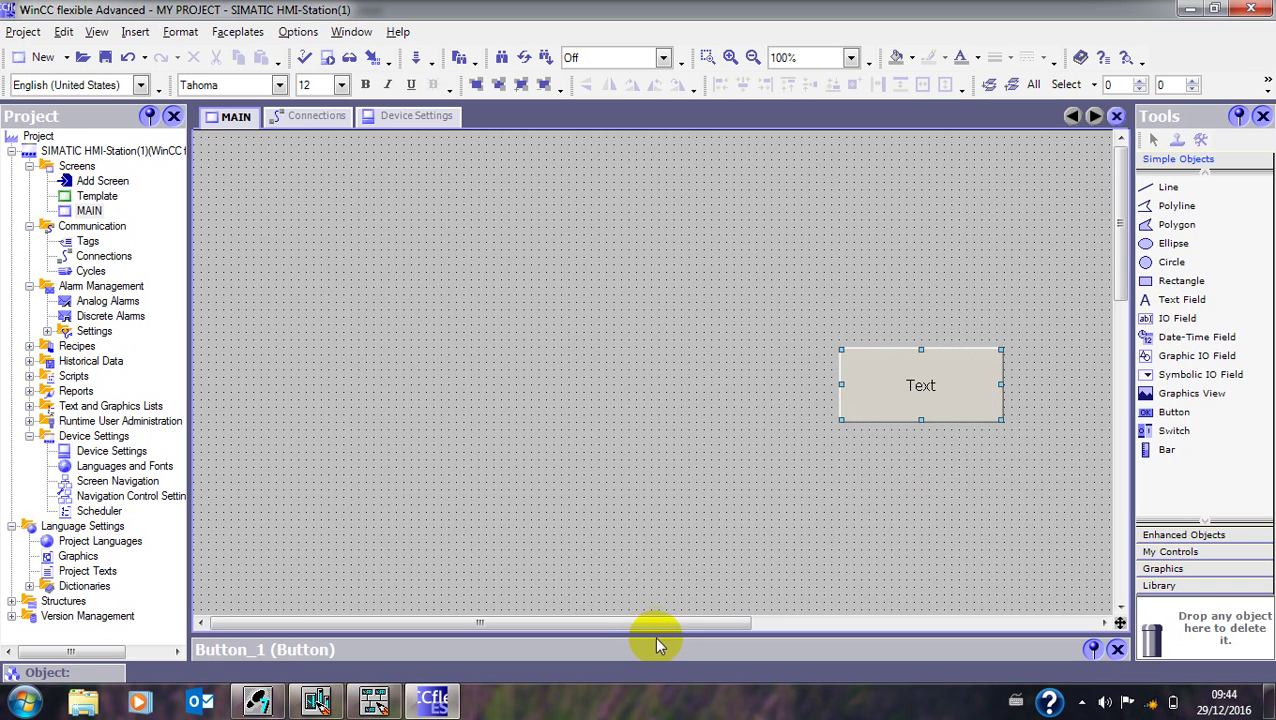
# Step: Set the new button's OFF text and ON text both to SHUTDOWN
pyautogui.moveTo(657, 643); pyautogui.dragTo(655, 460)
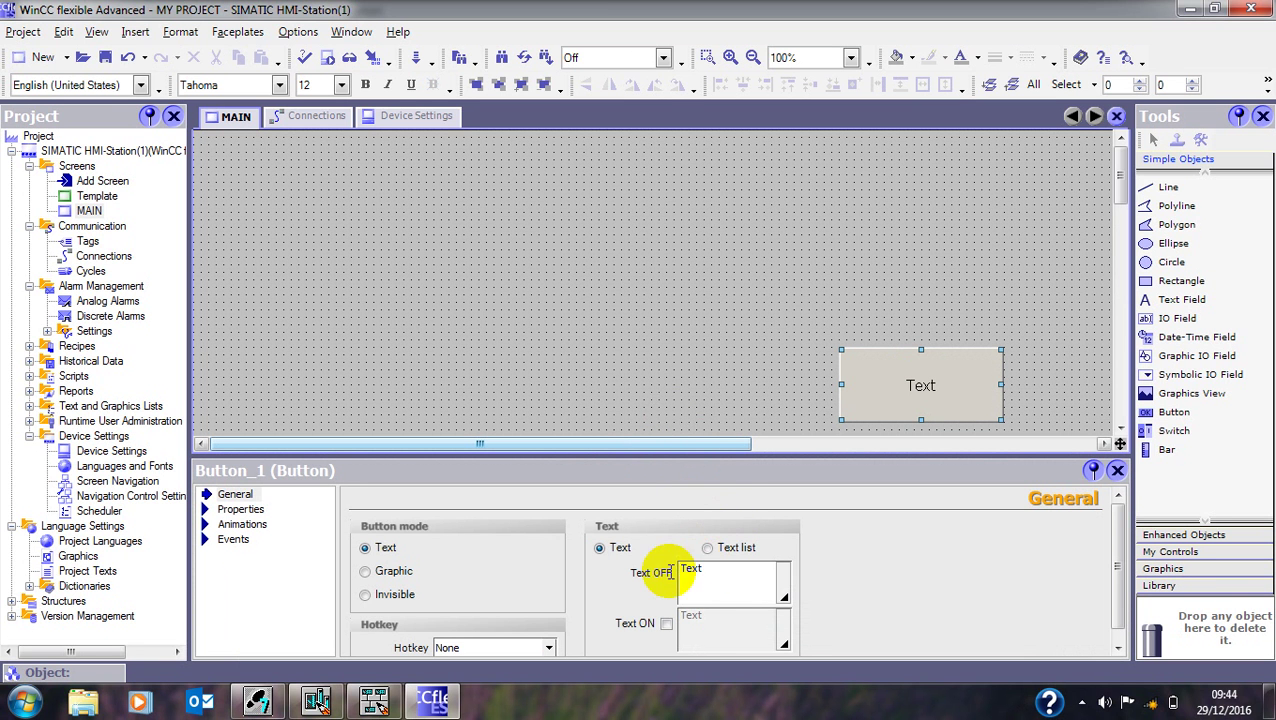
pyautogui.click(720, 566)
pyautogui.moveTo(714, 565); pyautogui.dragTo(646, 570)
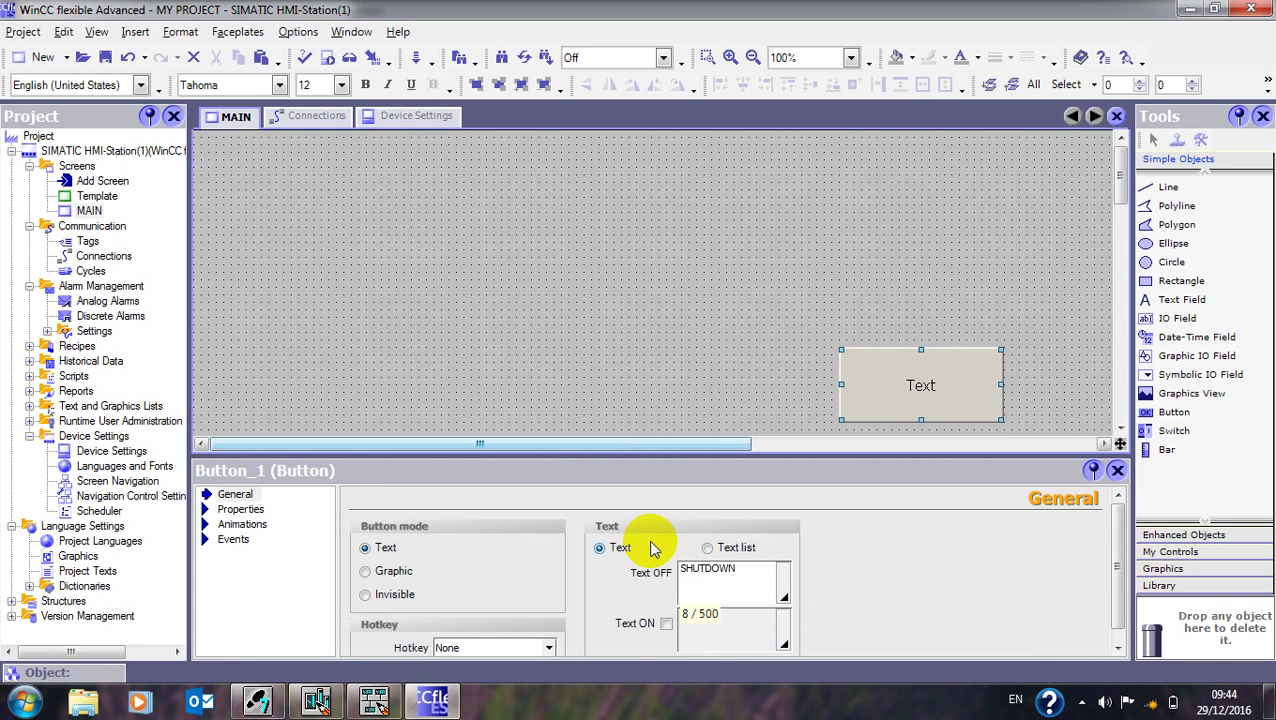
pyautogui.click(666, 623)
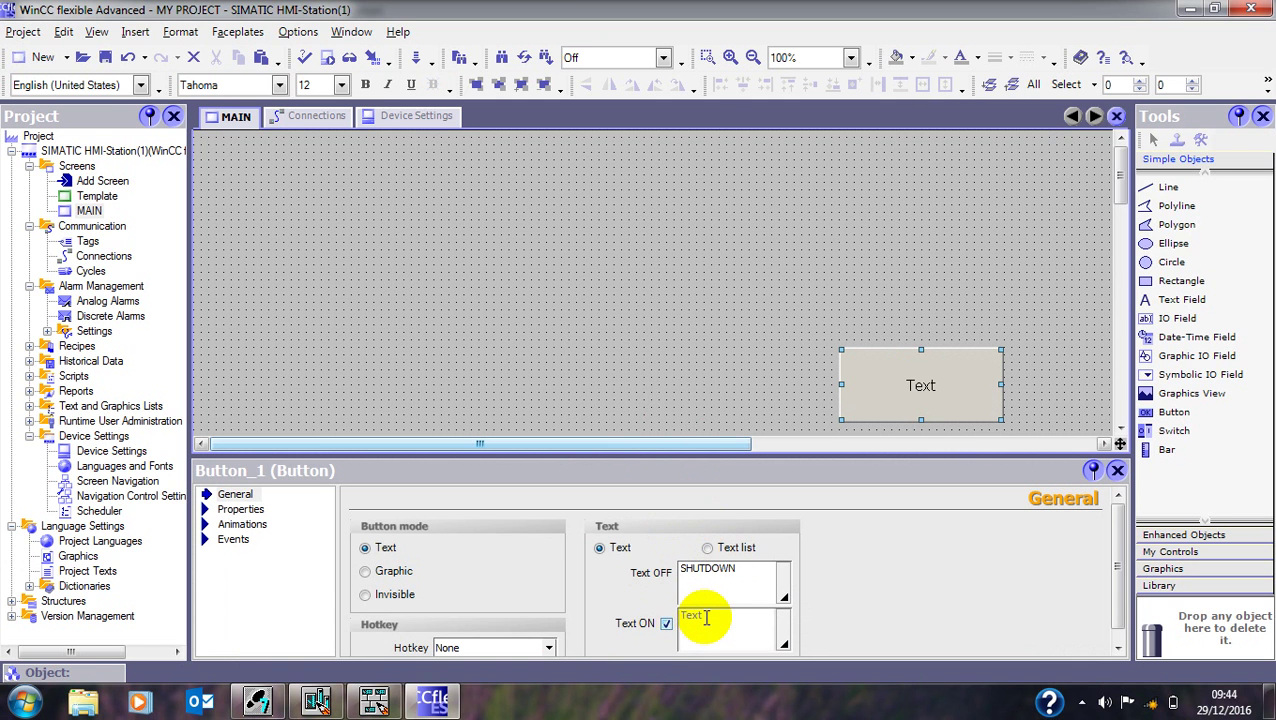
pyautogui.click(678, 615)
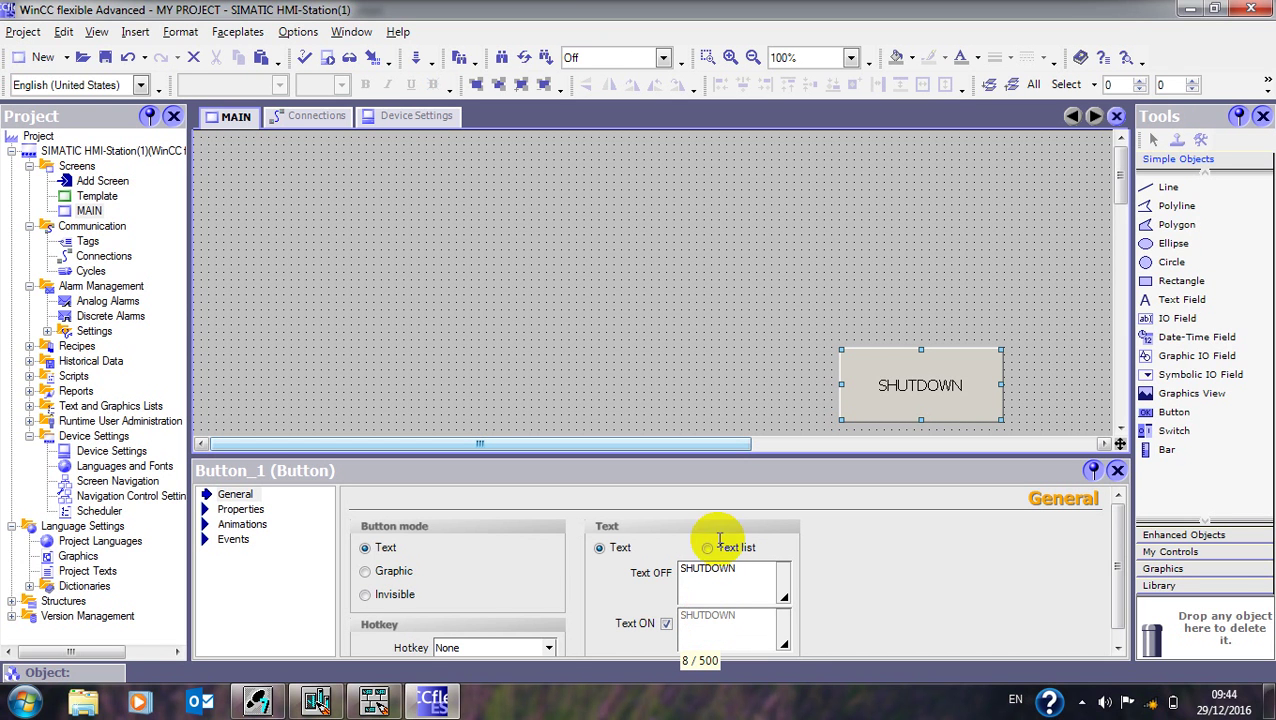
pyautogui.click(890, 388)
pyautogui.click(60, 672)
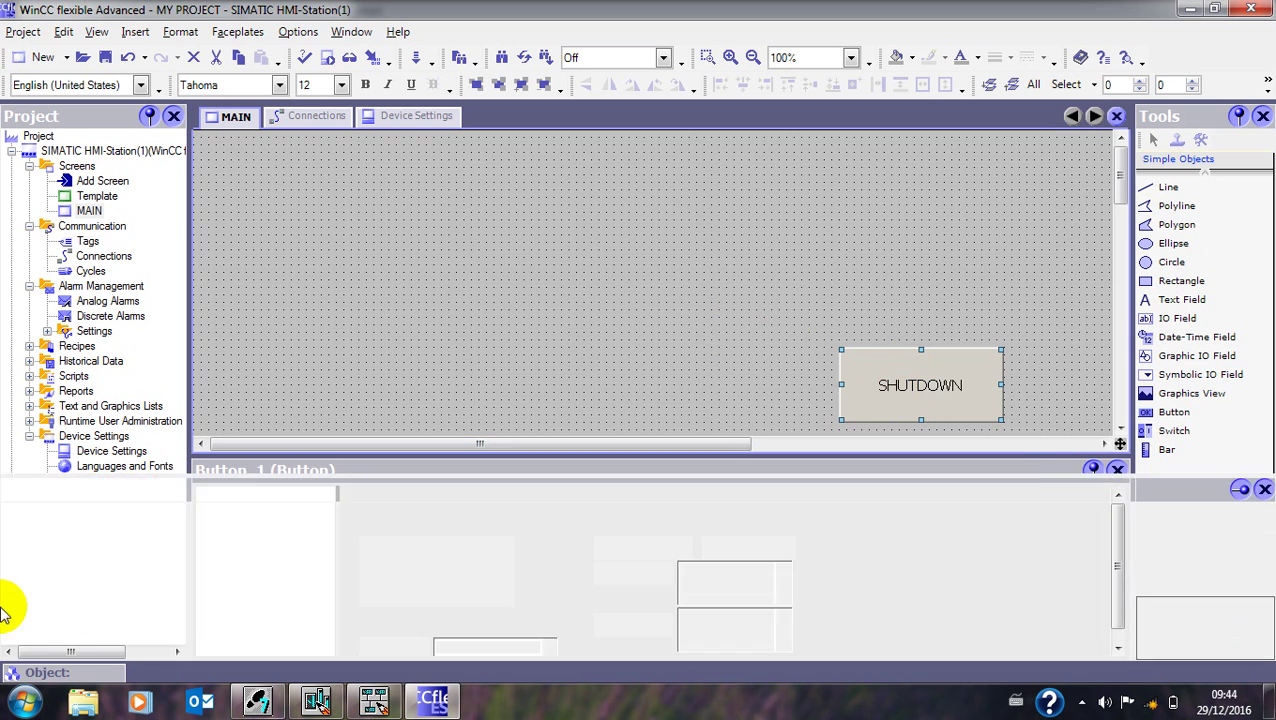
pyautogui.click(883, 383)
pyautogui.doubleClick(863, 385)
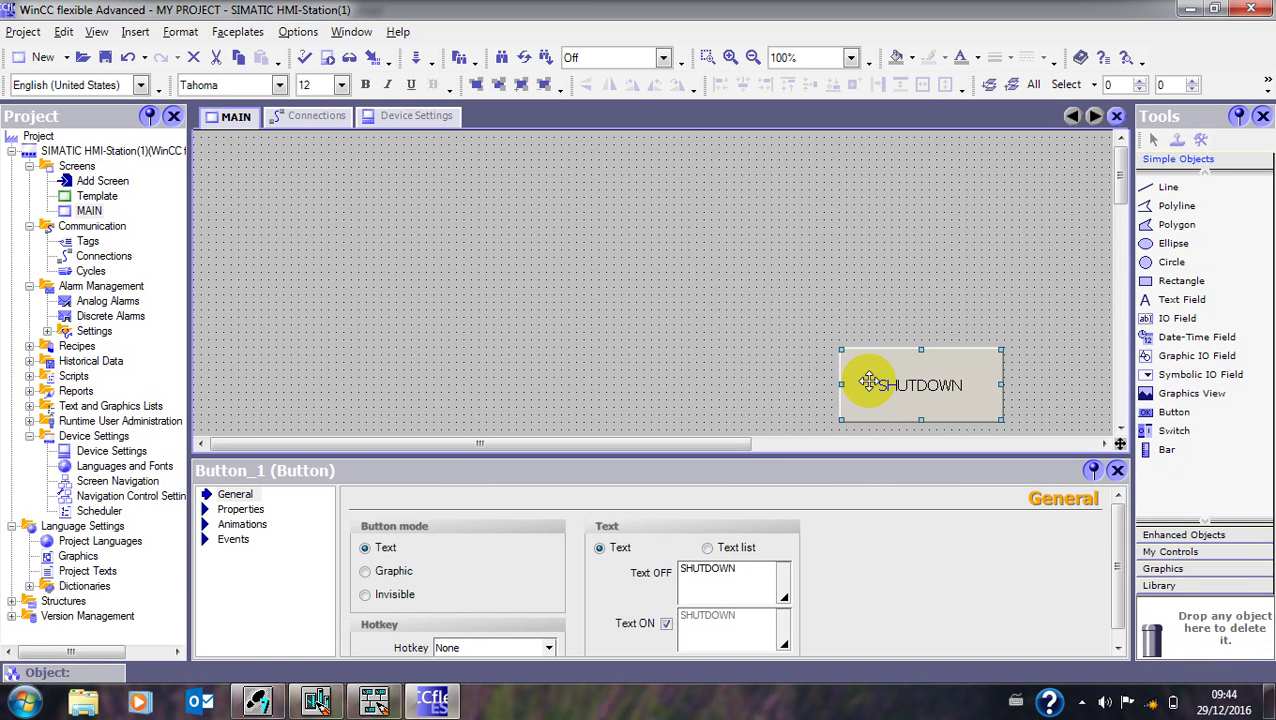
# Step: Assign the StopRuntime system function to the SHUTDOWN button's Click event and test the button in Runtime
pyautogui.click(233, 539)
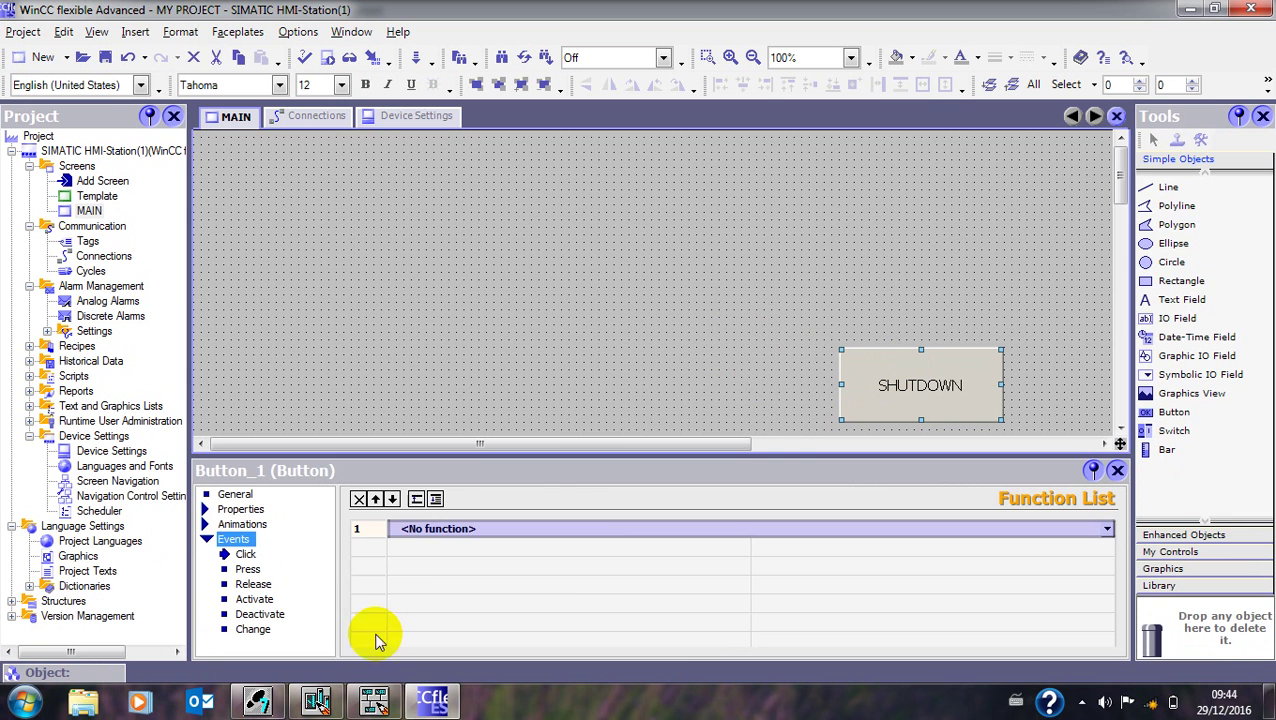
pyautogui.click(1107, 529)
pyautogui.click(1107, 529)
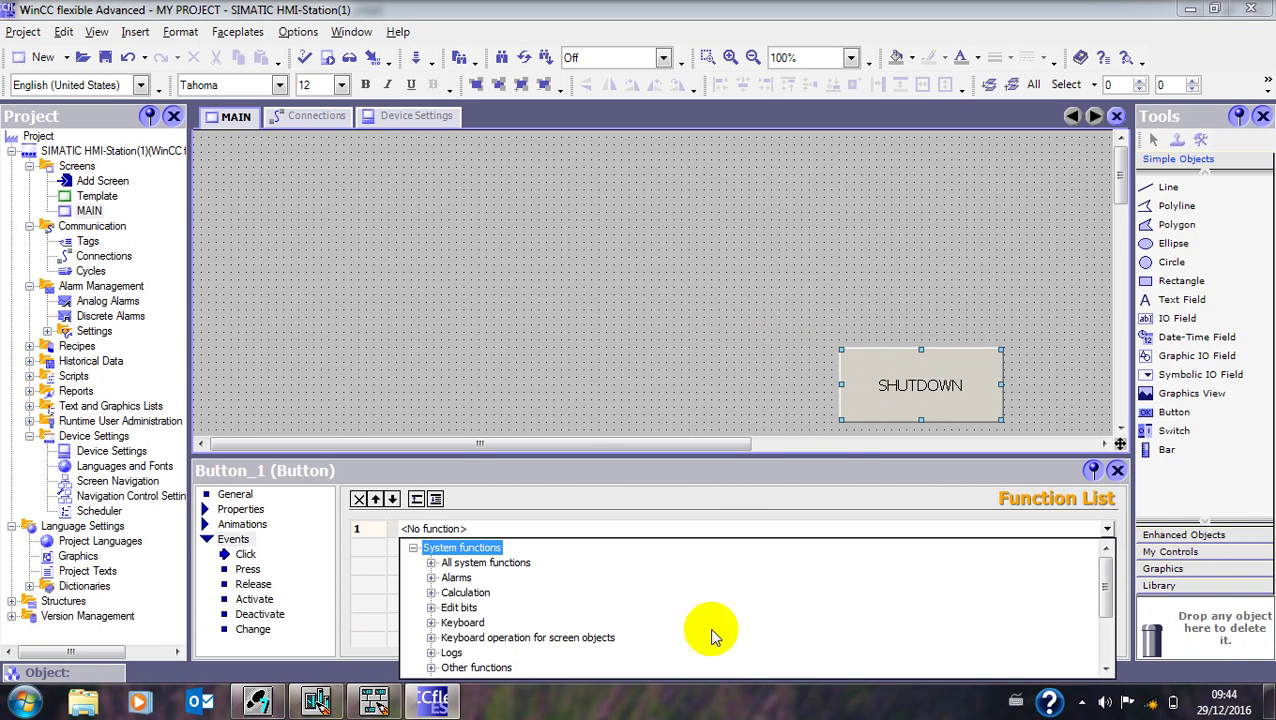
pyautogui.click(431, 563)
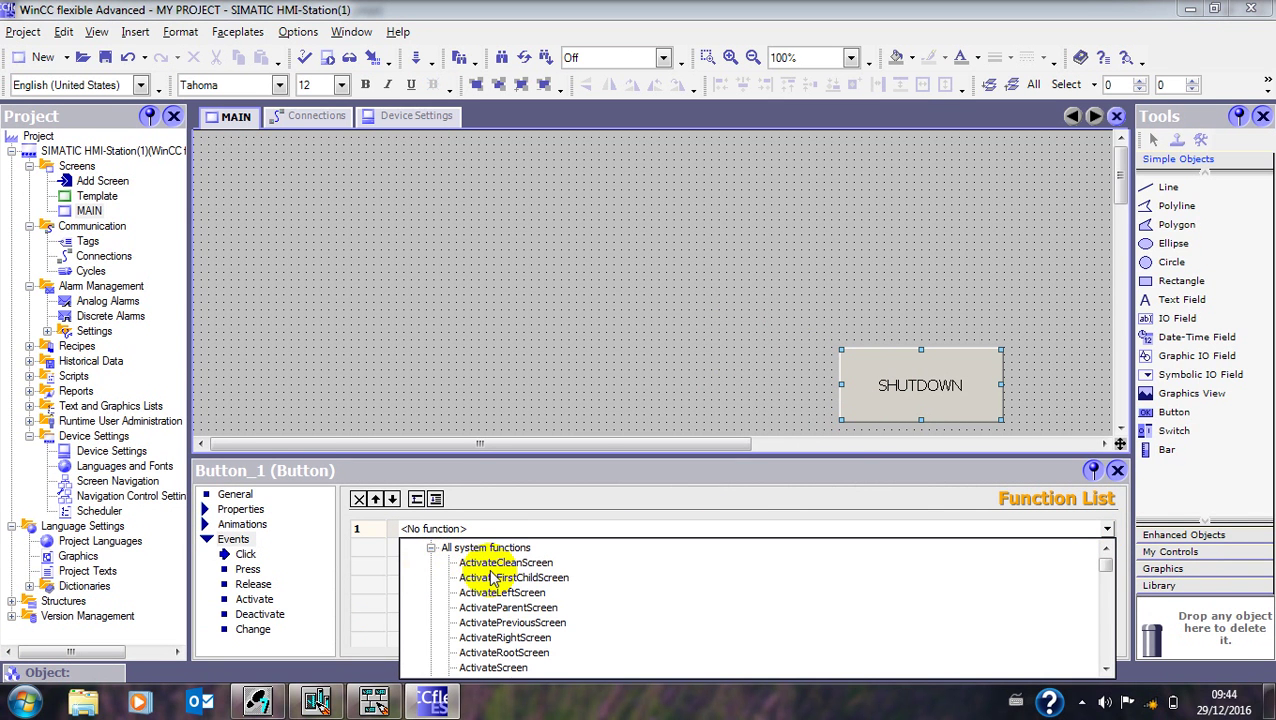
pyautogui.scroll(-10, 488, 580)
pyautogui.scroll(-15, 490, 580)
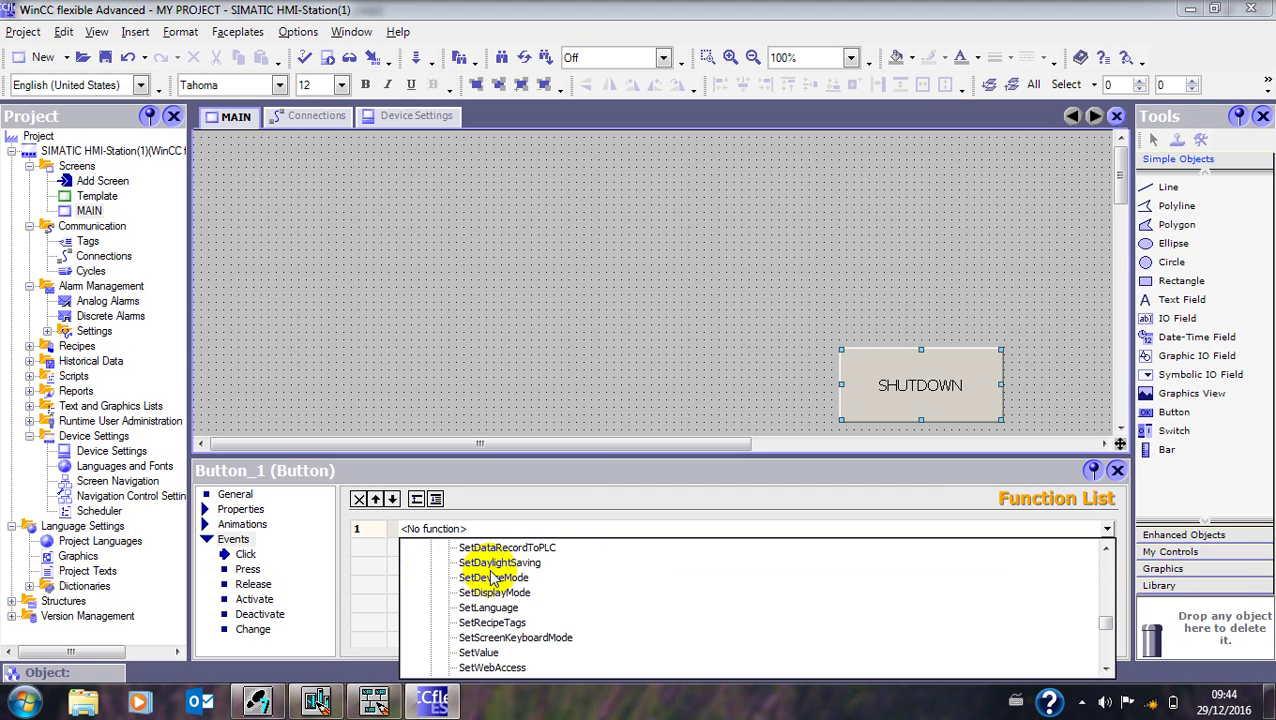
pyautogui.scroll(-7, 492, 580)
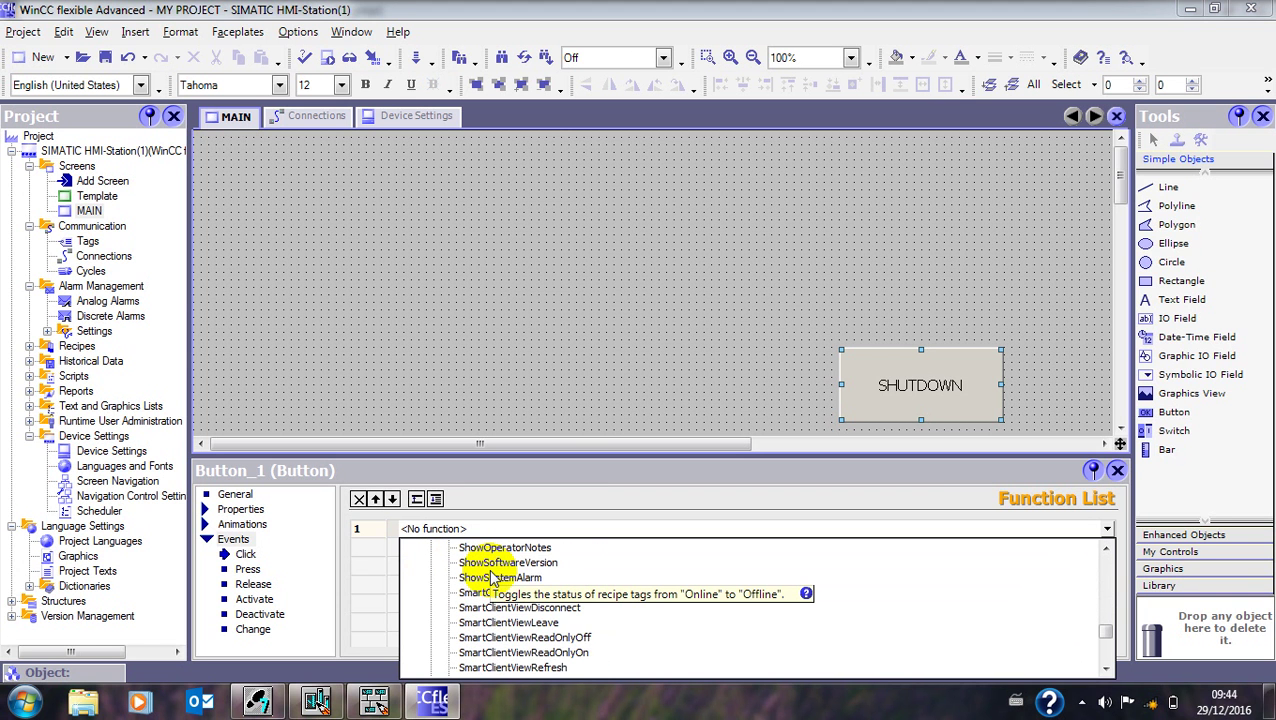
pyautogui.scroll(-2, 490, 580)
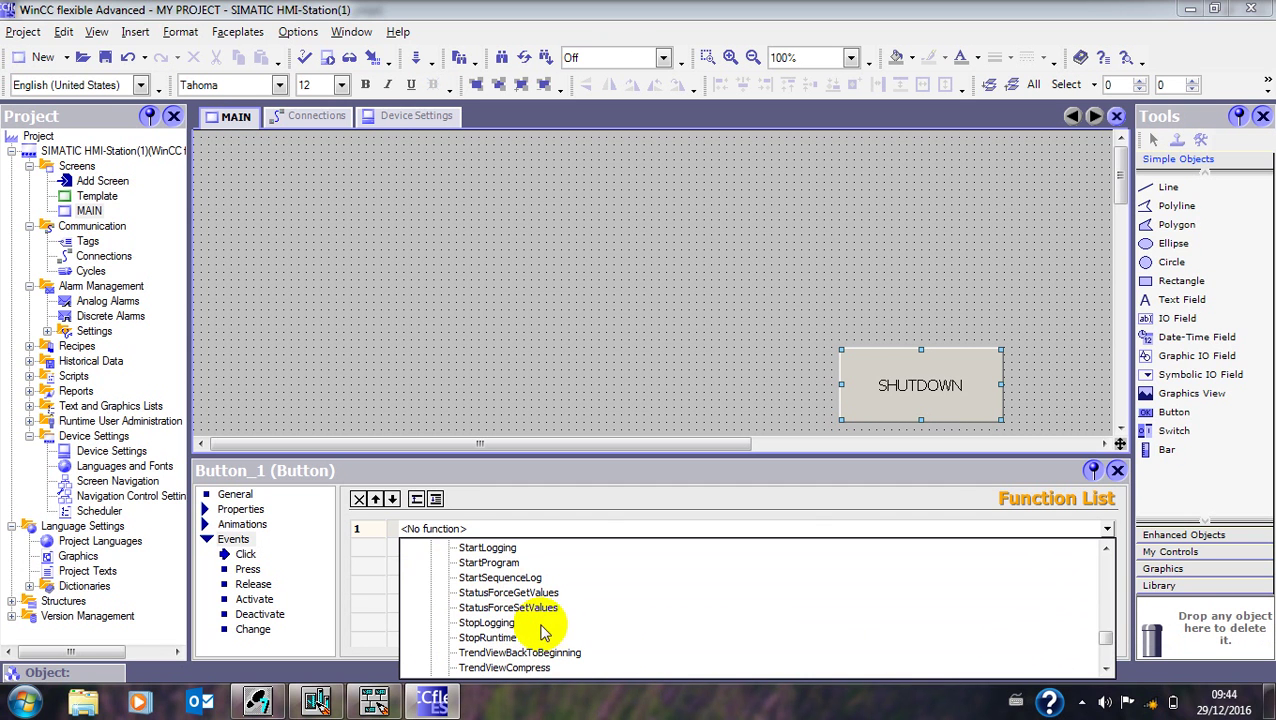
pyautogui.click(492, 637)
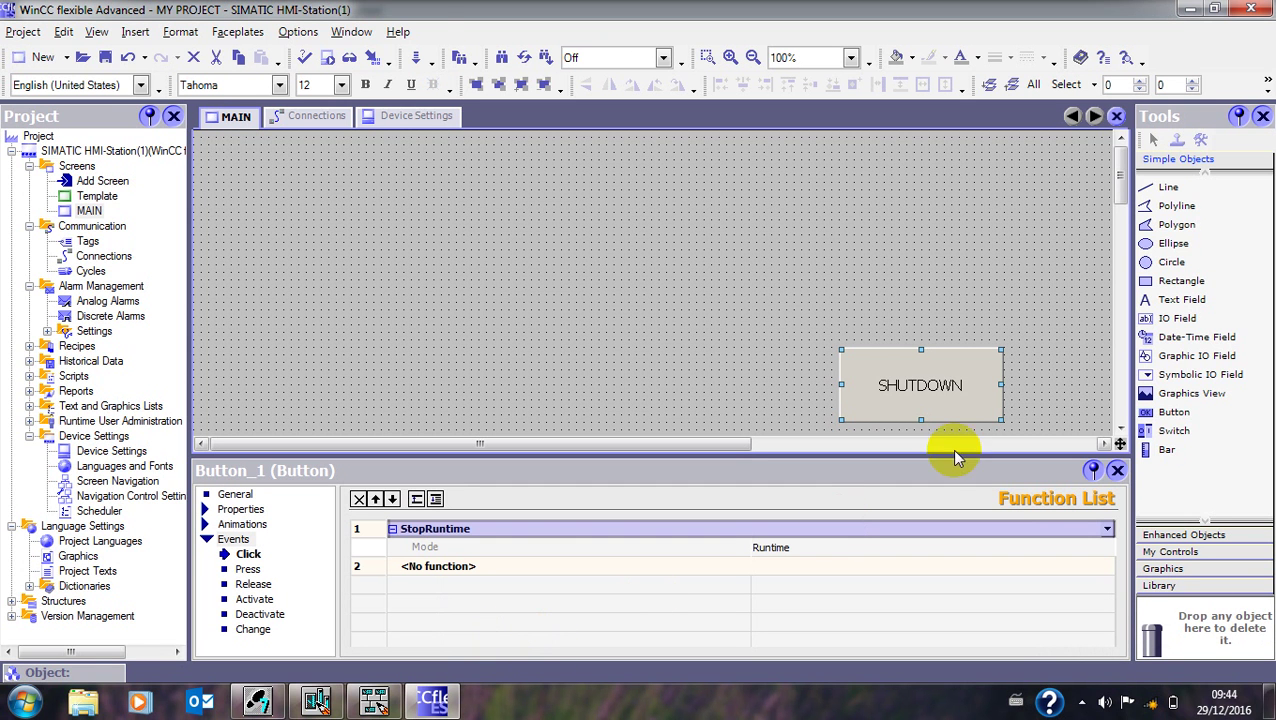
pyautogui.click(327, 58)
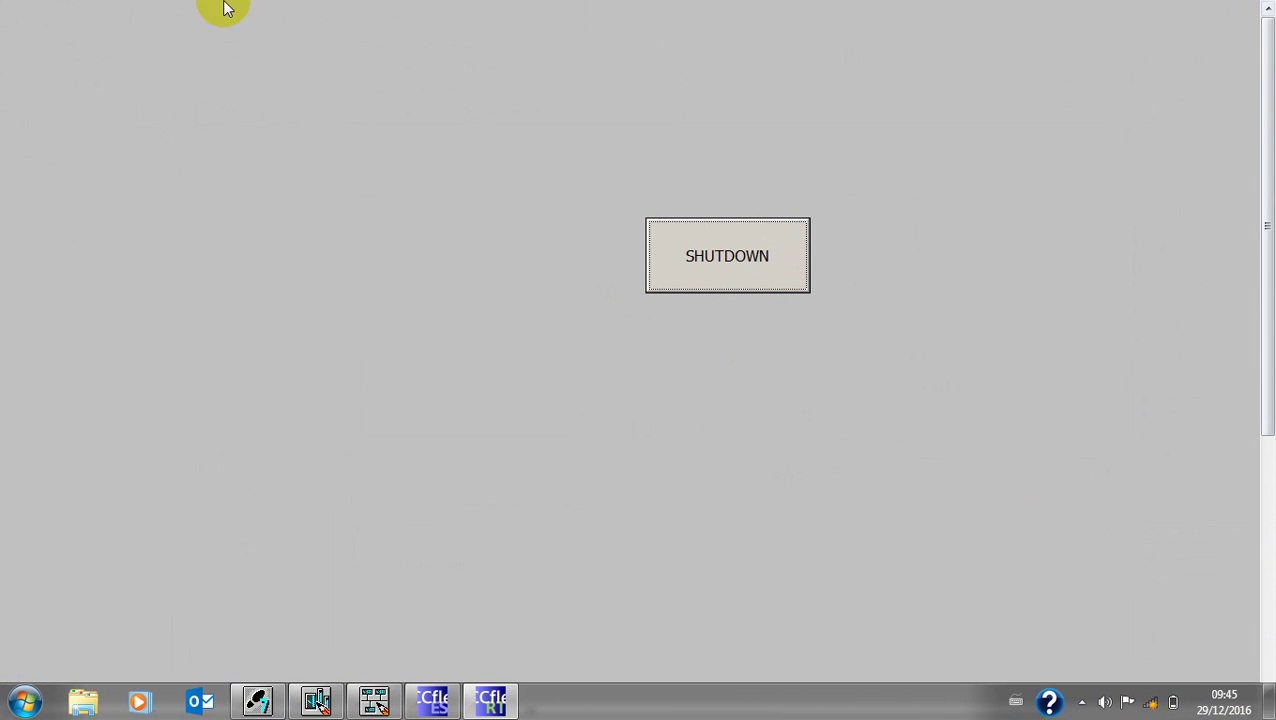
pyautogui.click(765, 268)
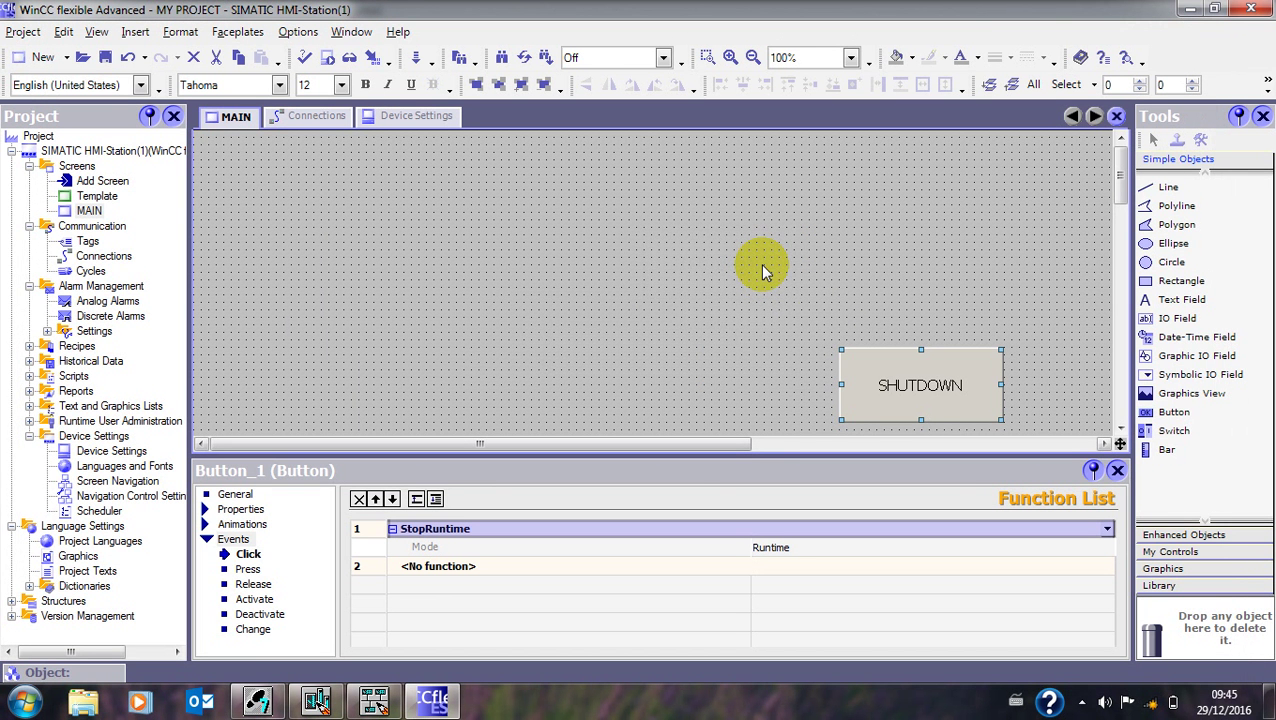
# Step: Move the SHUTDOWN button lower on the MAIN screen, check its position in Runtime, and stop Runtime with it
pyautogui.moveTo(1120, 166); pyautogui.dragTo(1105, 213)
pyautogui.moveTo(968, 185); pyautogui.dragTo(995, 396)
pyautogui.moveTo(1119, 245); pyautogui.dragTo(1115, 278)
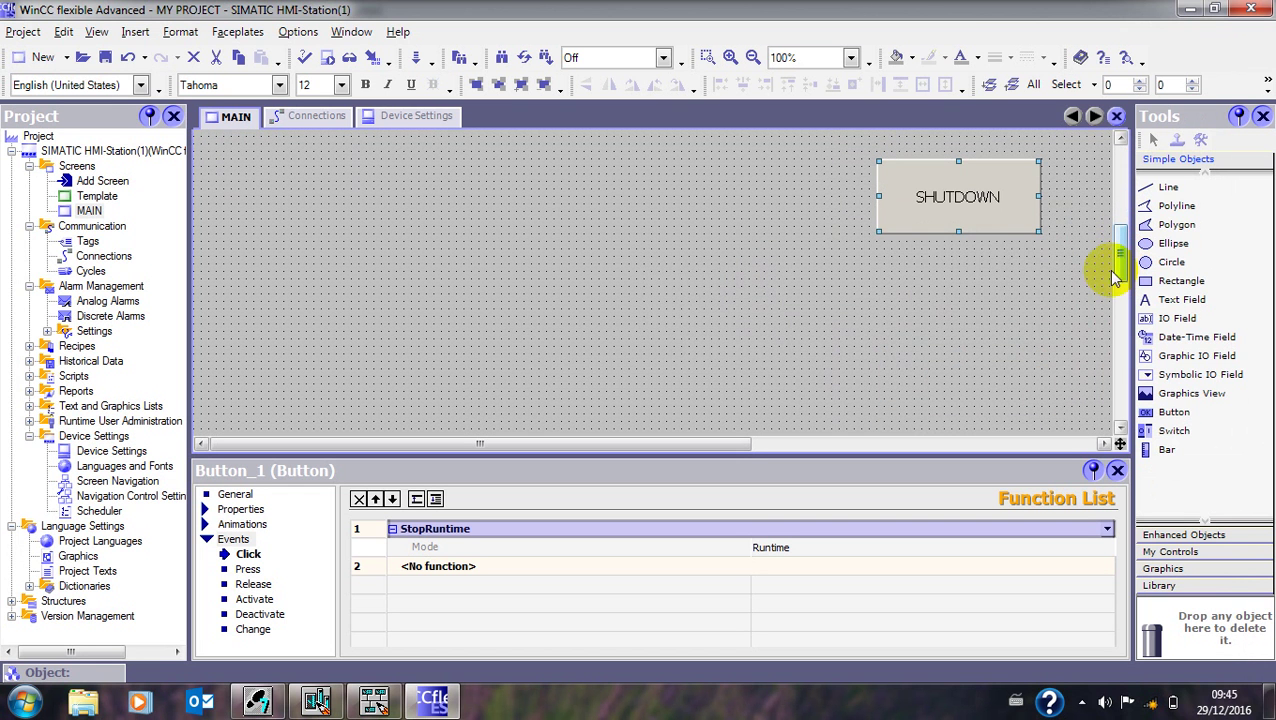
pyautogui.moveTo(977, 205); pyautogui.dragTo(963, 352)
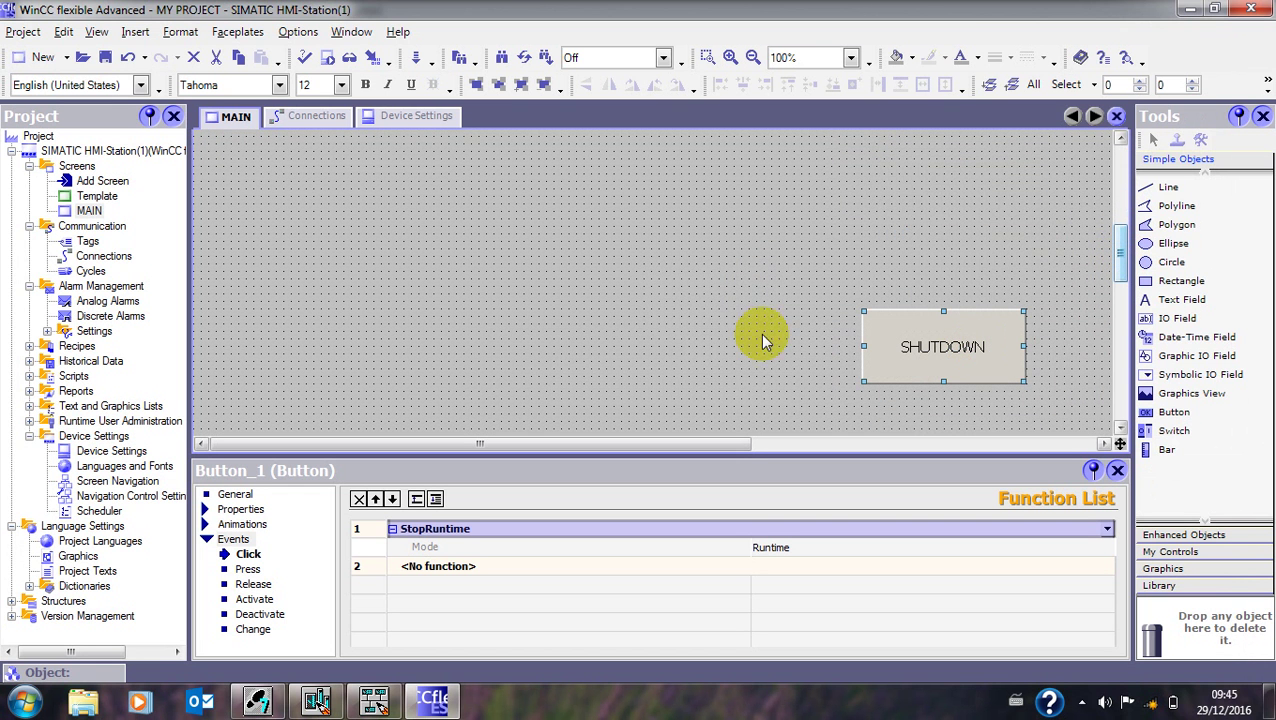
pyautogui.click(325, 57)
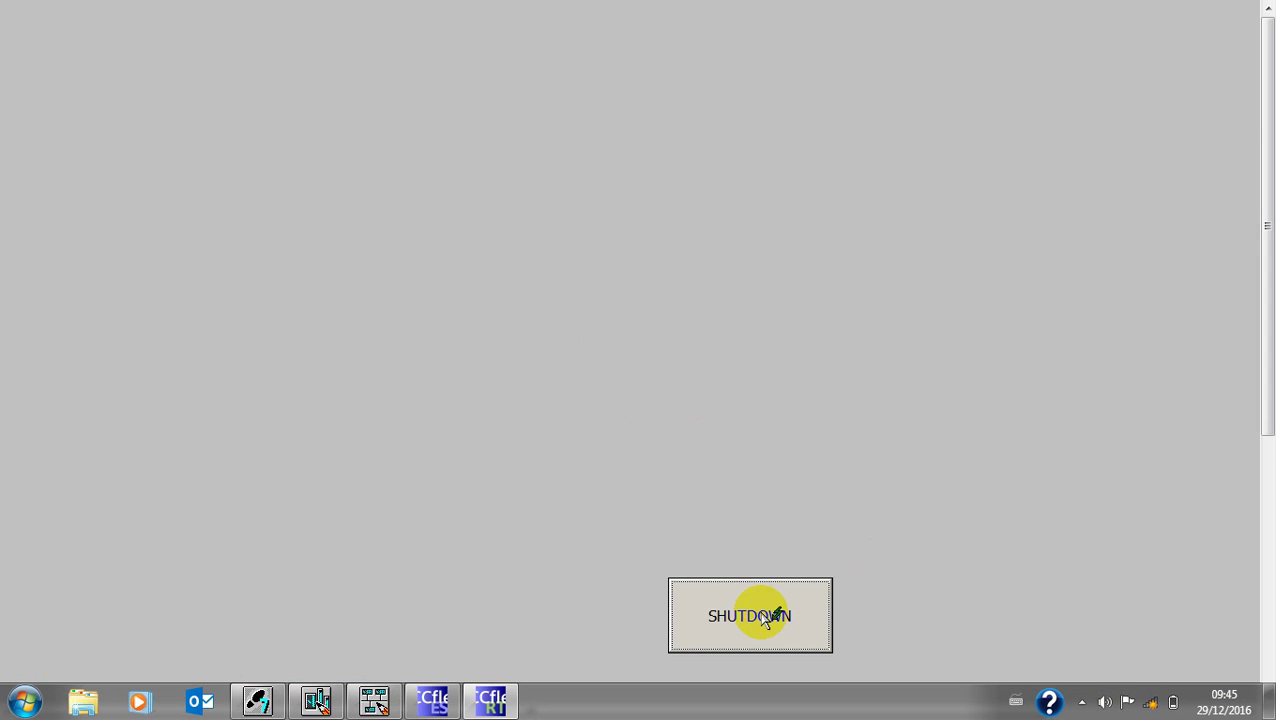
pyautogui.click(765, 617)
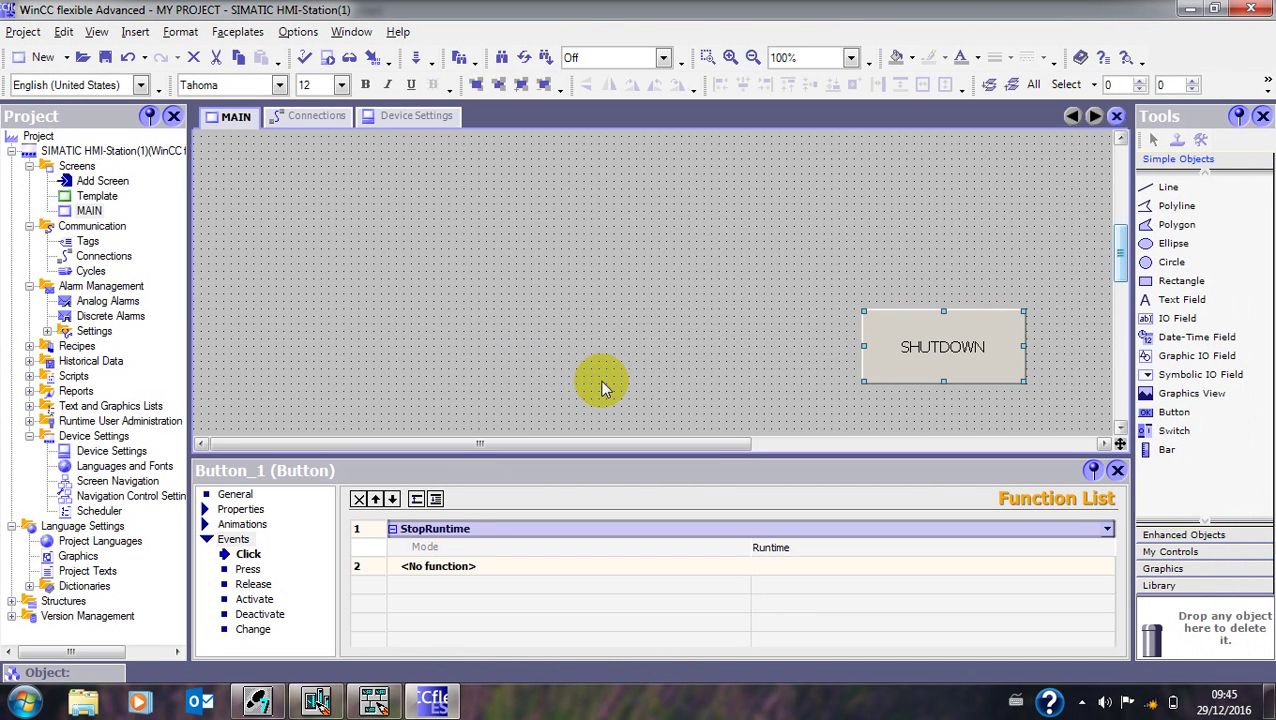
# Step: Move the SHUTDOWN button farther toward the right edge of the MAIN screen
pyautogui.moveTo(938, 335); pyautogui.dragTo(1070, 342)
pyautogui.moveTo(712, 443); pyautogui.dragTo(849, 441)
pyautogui.moveTo(833, 341); pyautogui.dragTo(1016, 357)
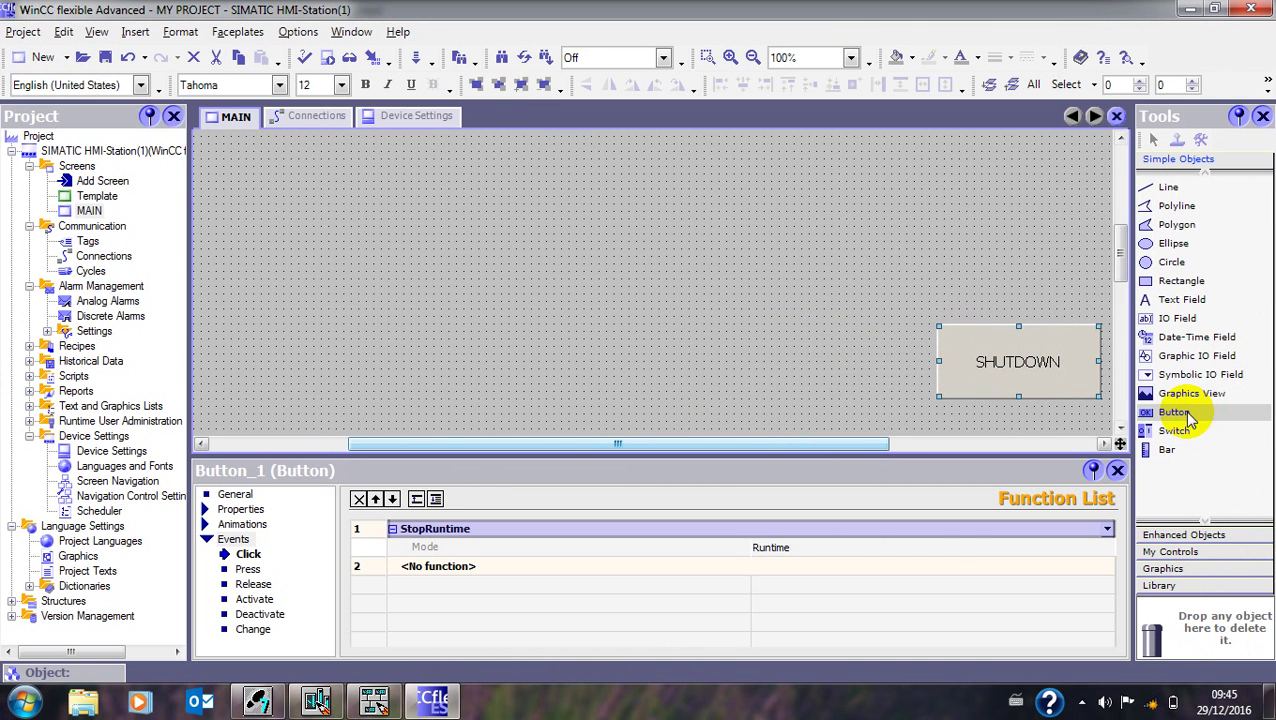
# Step: Add a second, larger button above and to the left of SHUTDOWN, and delete its extra copy
pyautogui.moveTo(1190, 412); pyautogui.dragTo(372, 298)
pyautogui.moveTo(414, 251); pyautogui.dragTo(684, 252)
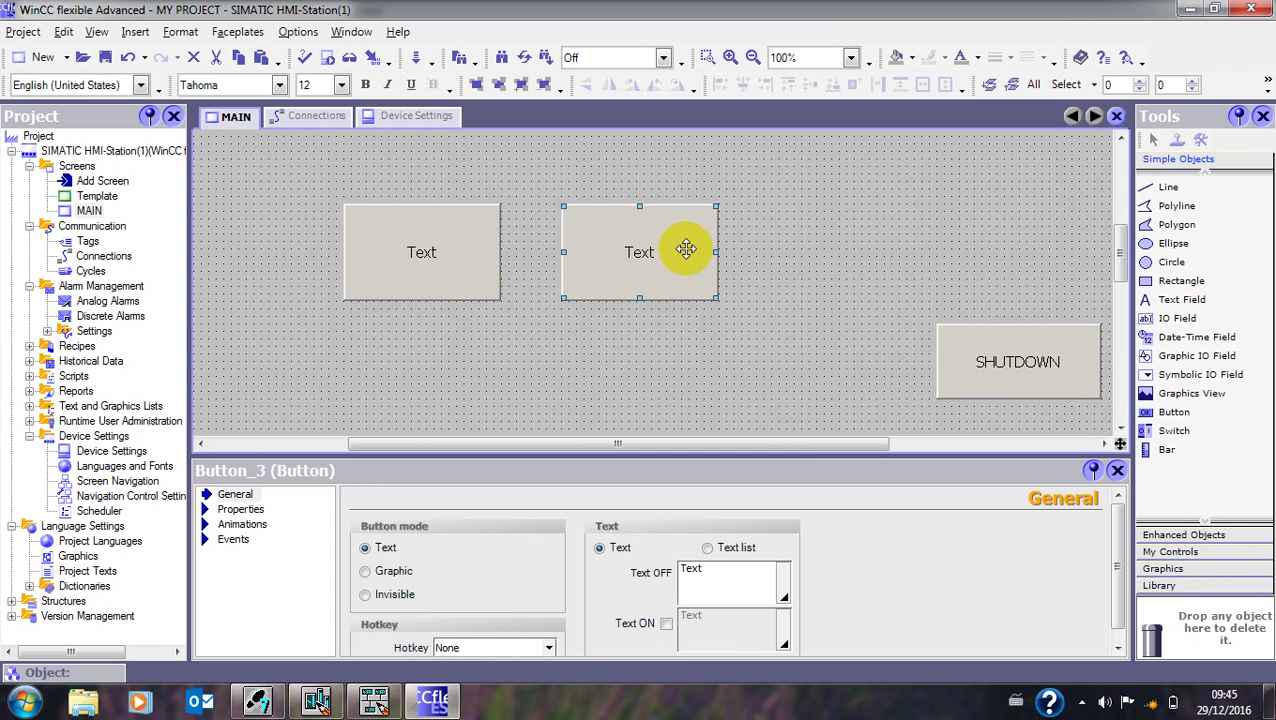
pyautogui.press('Delete')
# Step: Label the large blank button START for its OFF text, and enable its ON text with START as well
pyautogui.click(422, 249)
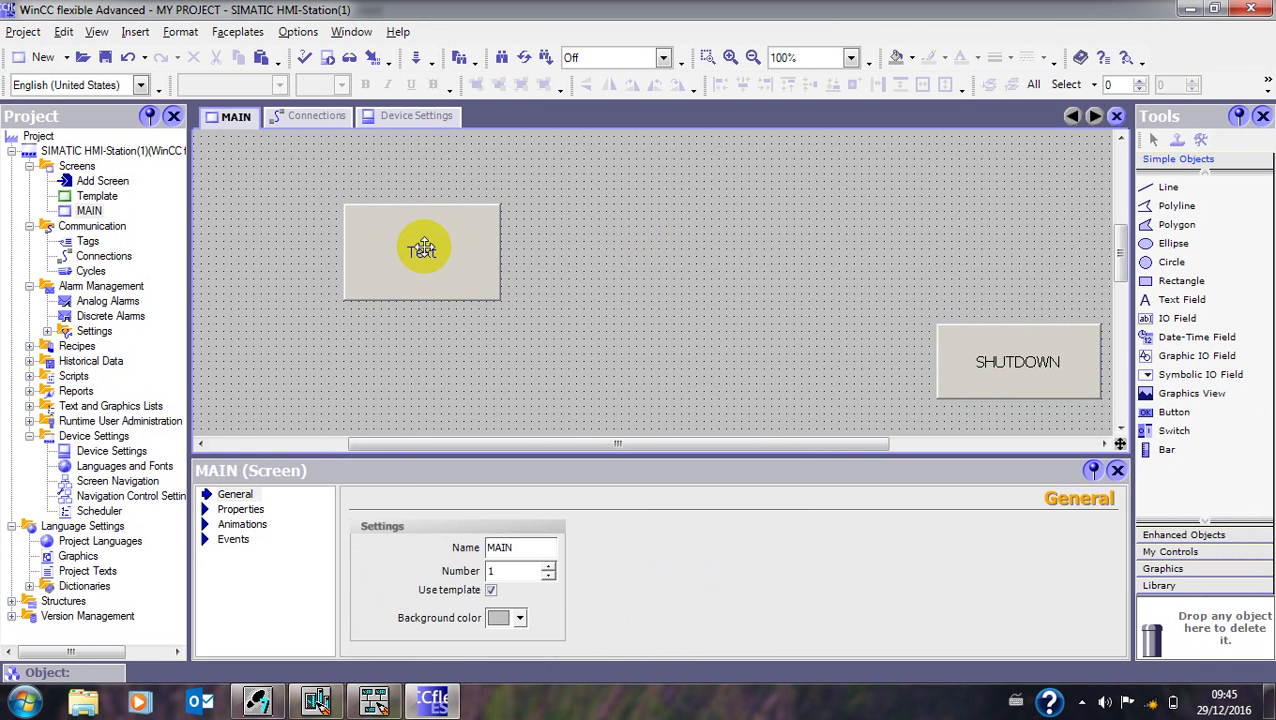
pyautogui.hotkey('alt', 'Return')
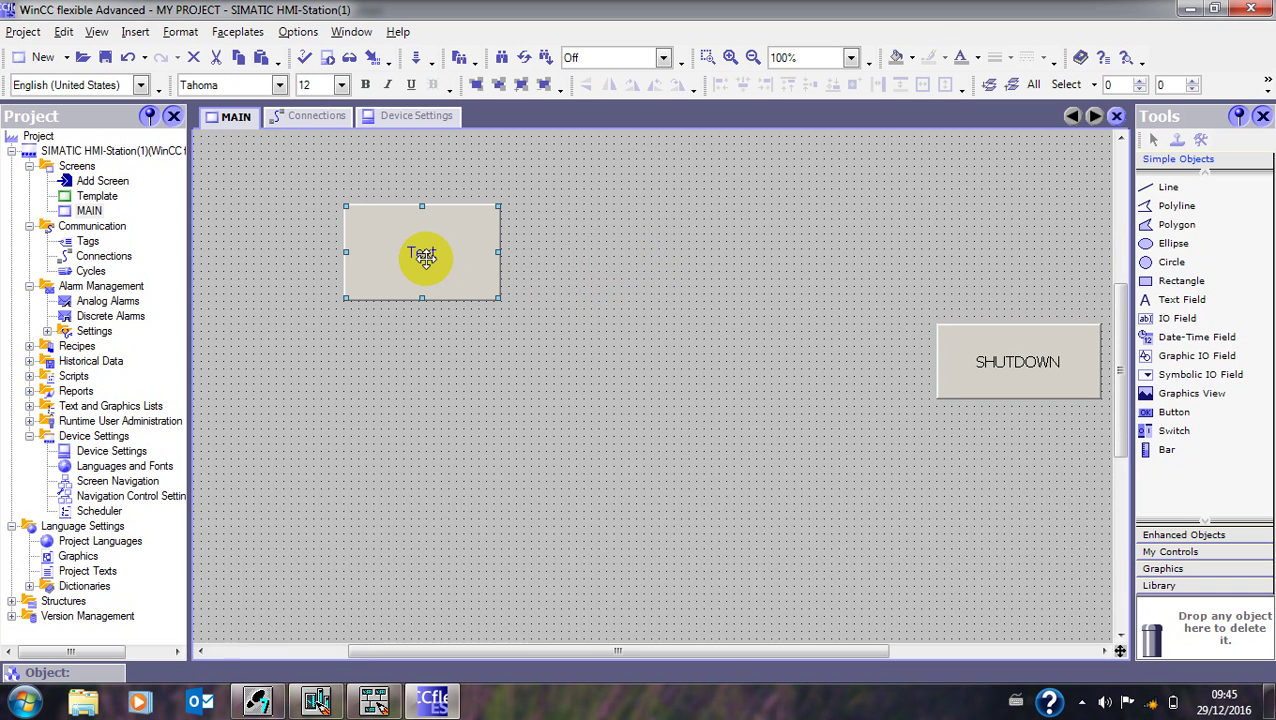
pyautogui.doubleClick(422, 256)
pyautogui.click(212, 494)
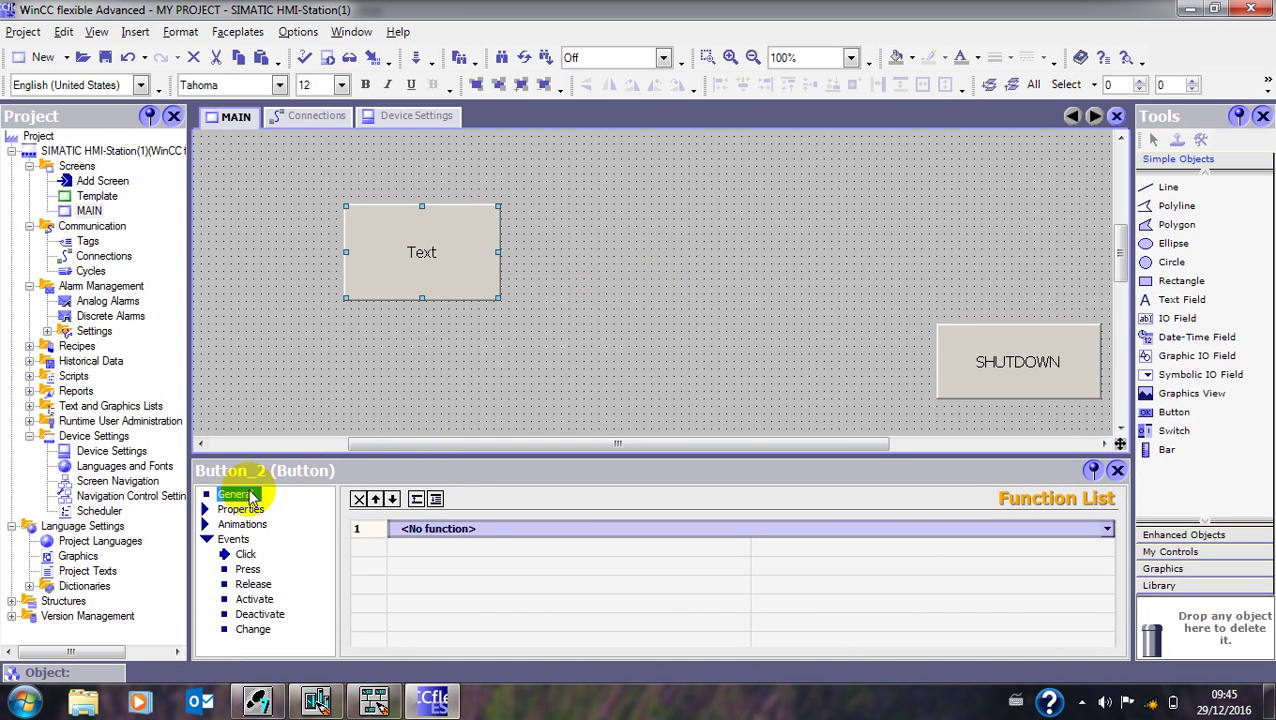
pyautogui.click(686, 569)
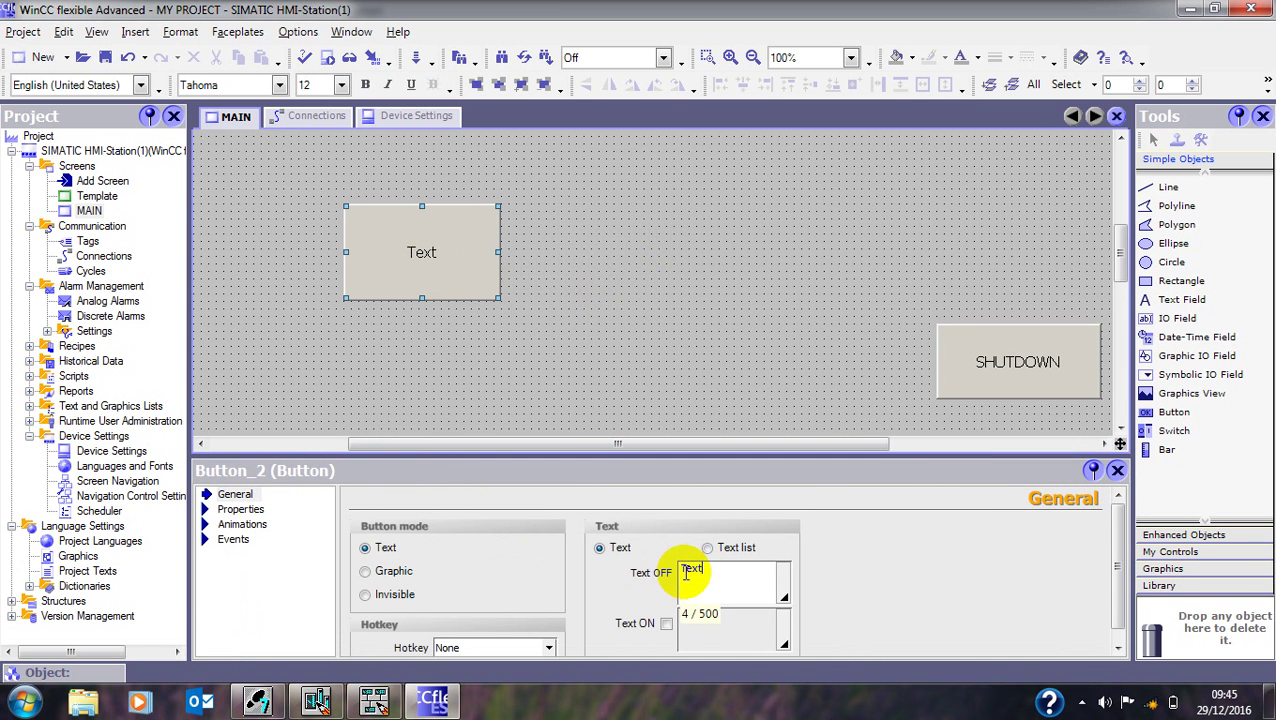
pyautogui.moveTo(710, 568); pyautogui.dragTo(650, 578)
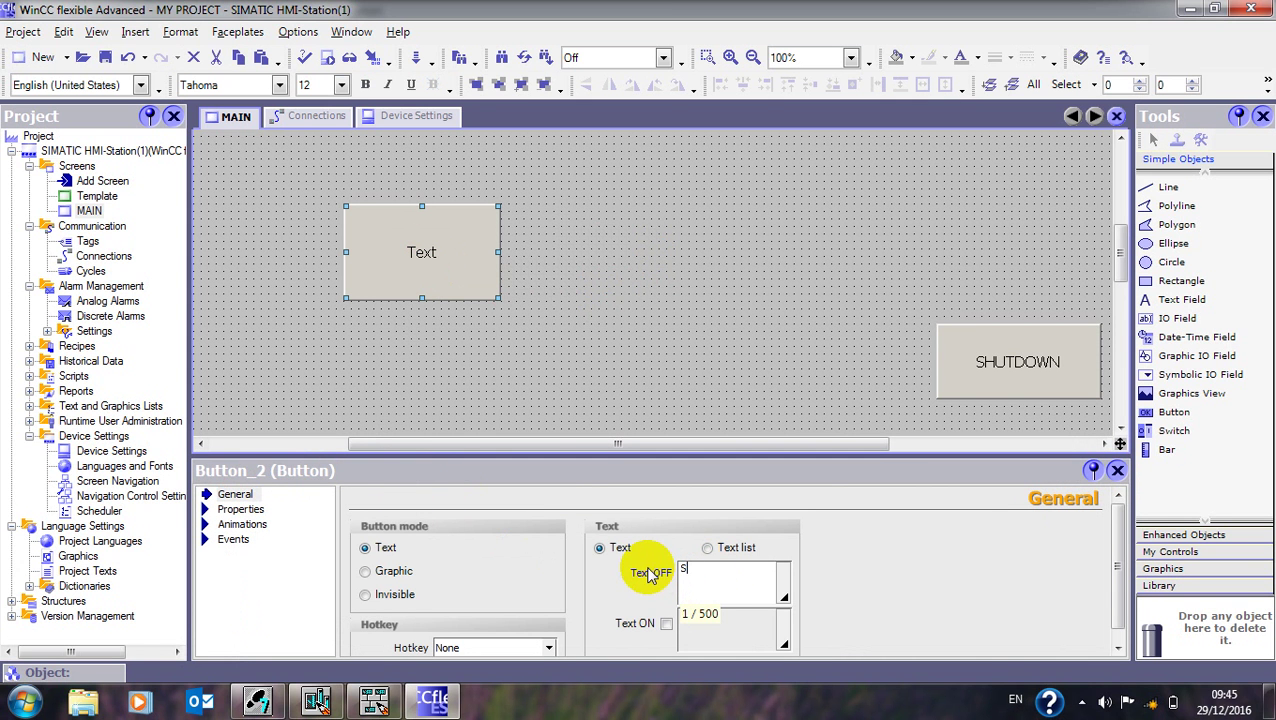
pyautogui.write('START')
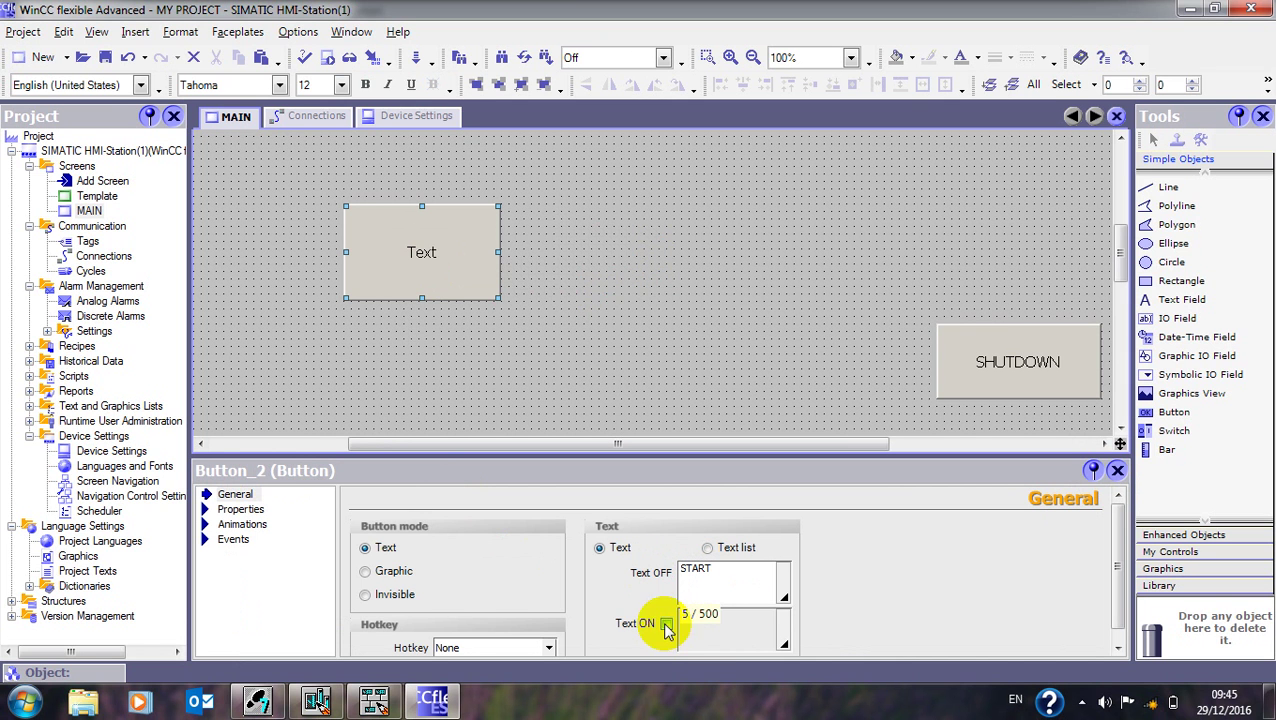
pyautogui.click(666, 623)
pyautogui.moveTo(702, 617); pyautogui.dragTo(683, 620)
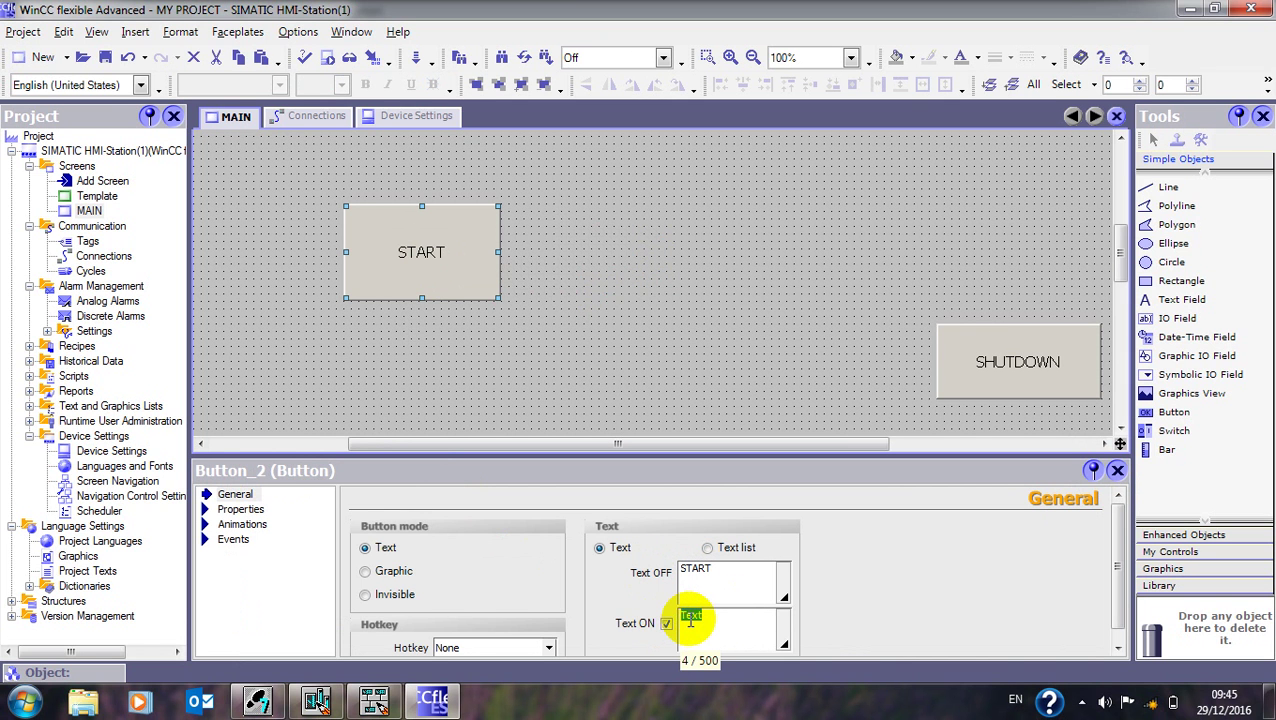
pyautogui.write('START')
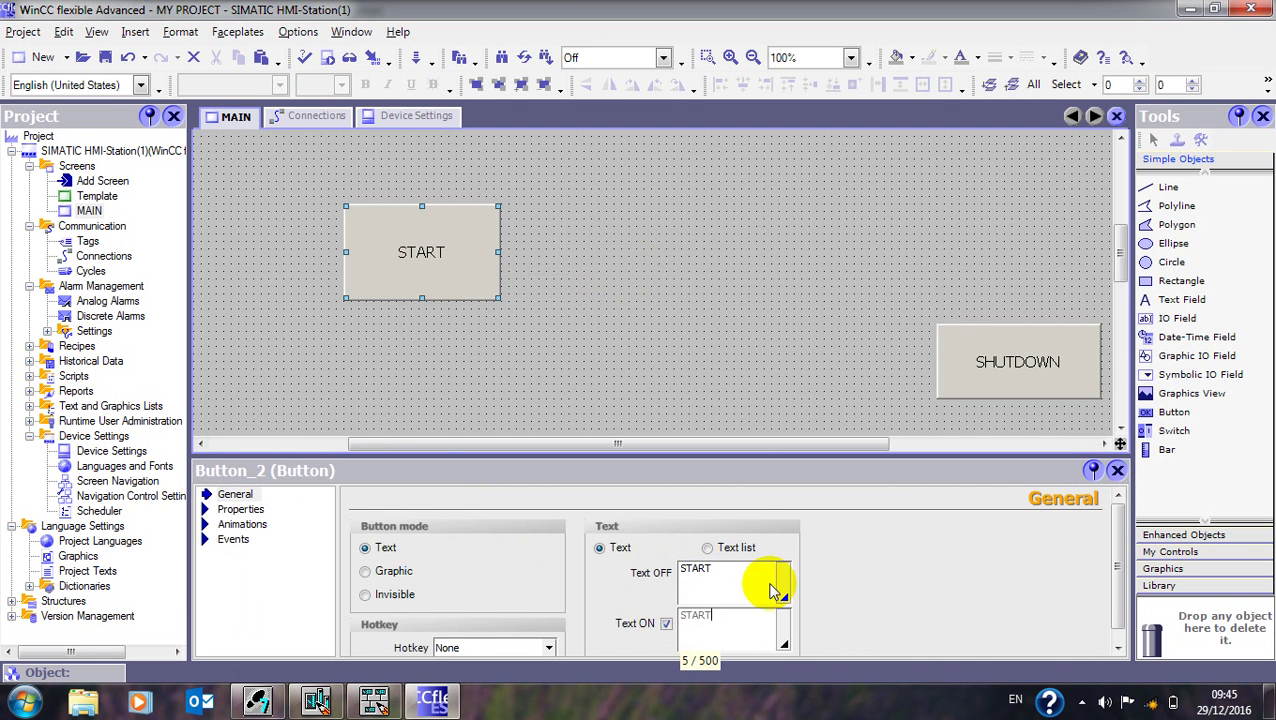
pyautogui.click(650, 336)
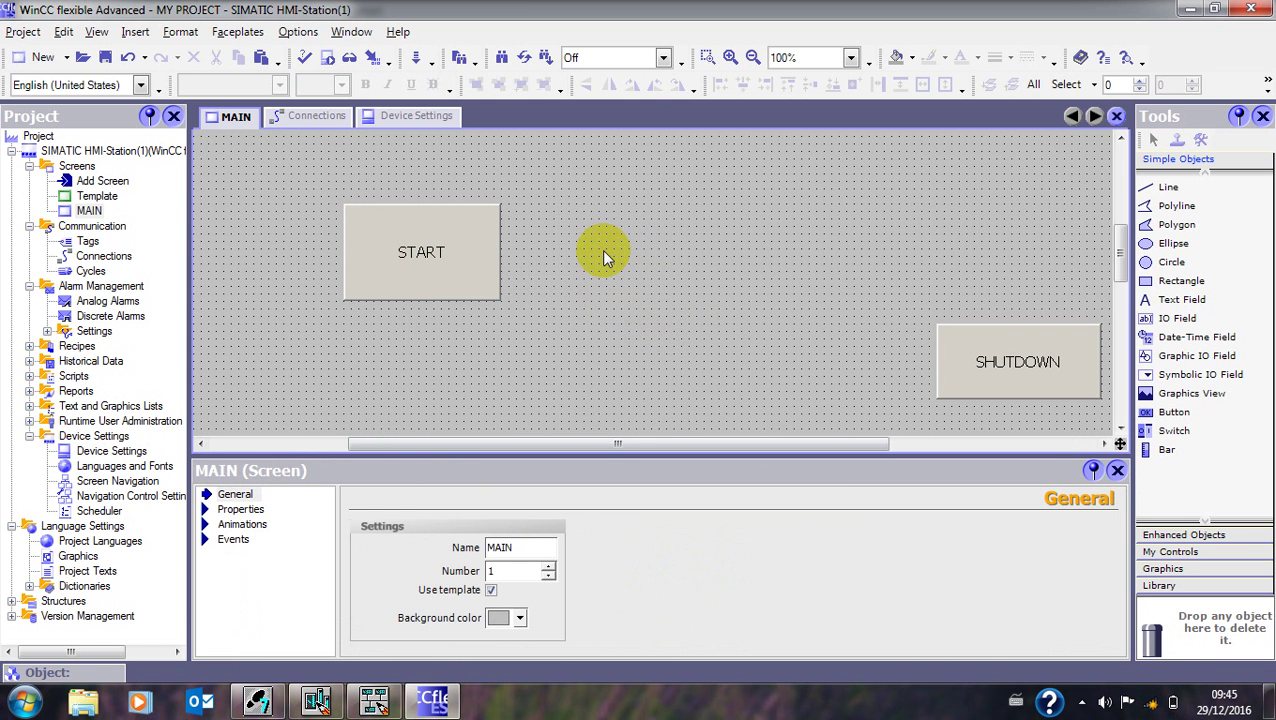
# Step: Switch to SIMATIC Manager and insert a new function FC1 in the Blocks folder, created in LAD language
pyautogui.click(257, 700)
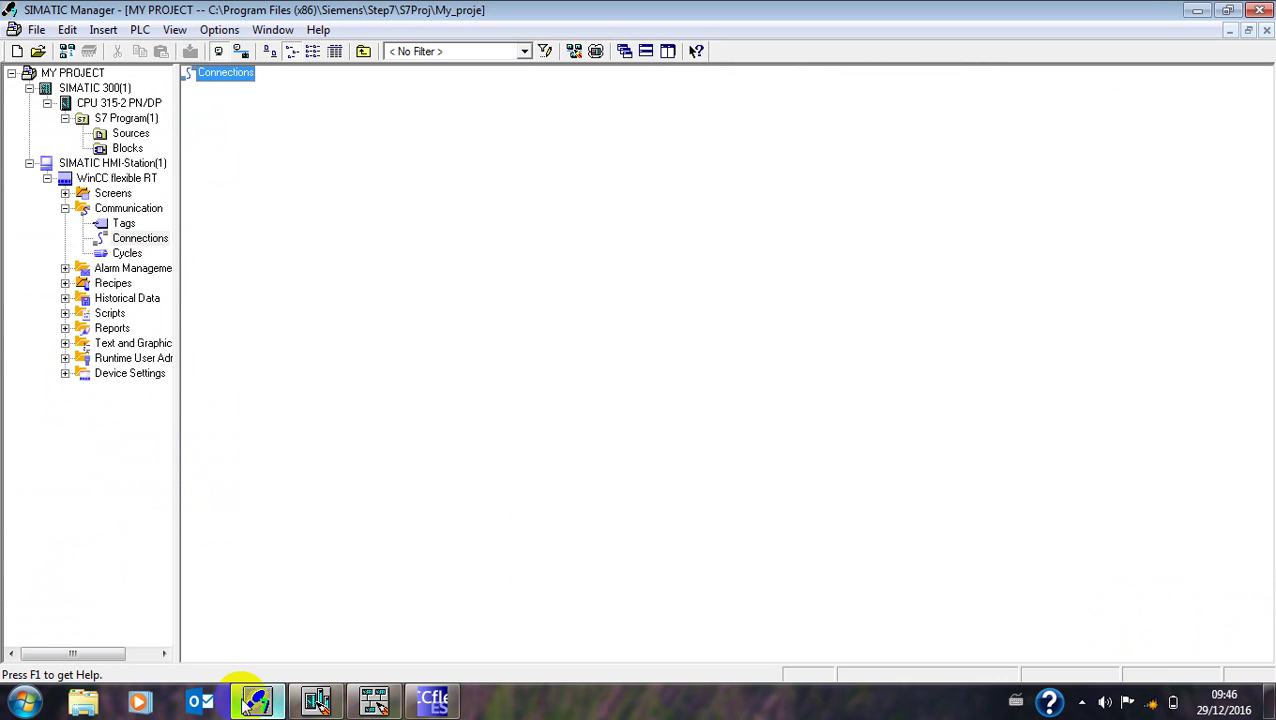
pyautogui.click(125, 148)
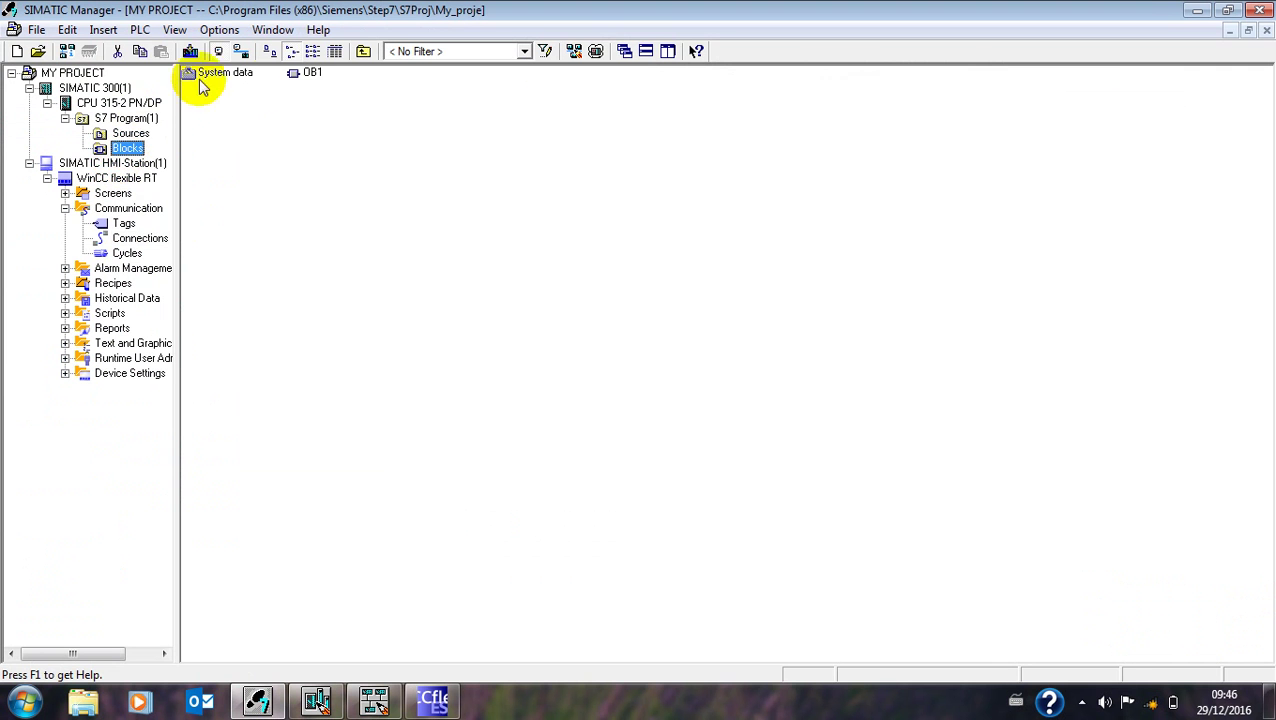
pyautogui.rightClick(101, 152)
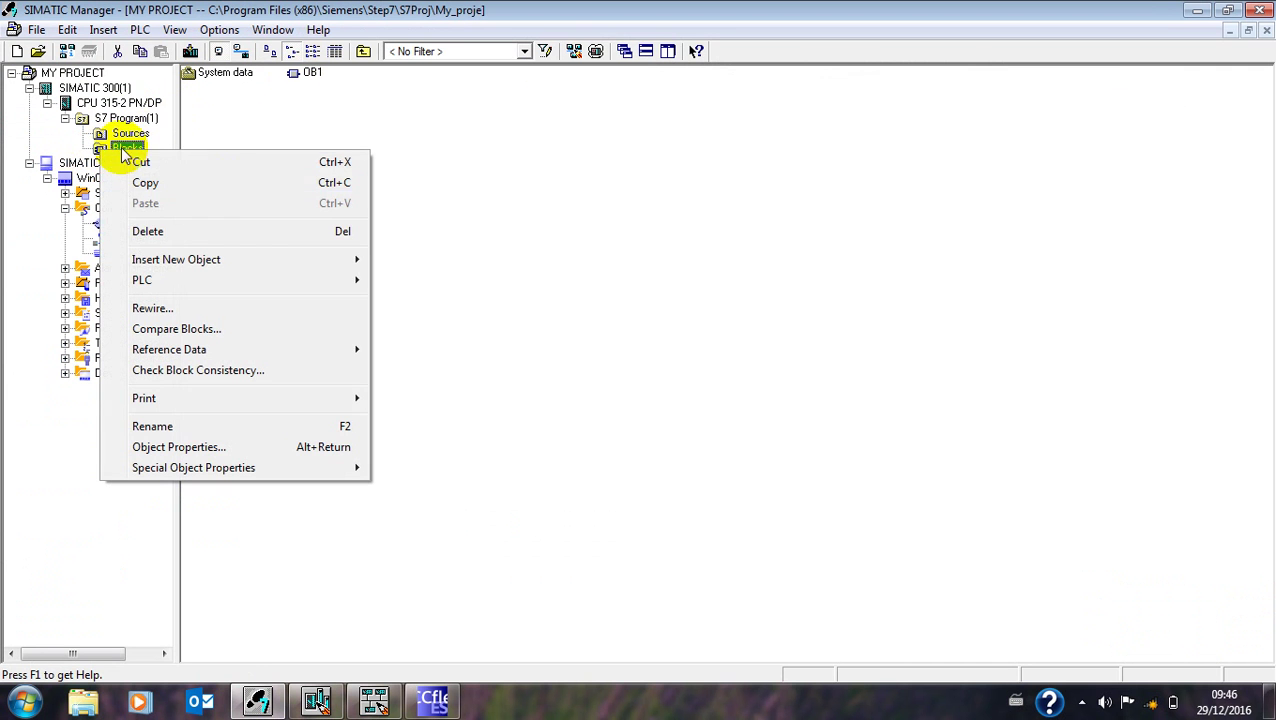
pyautogui.moveTo(262, 262)
pyautogui.click(437, 311)
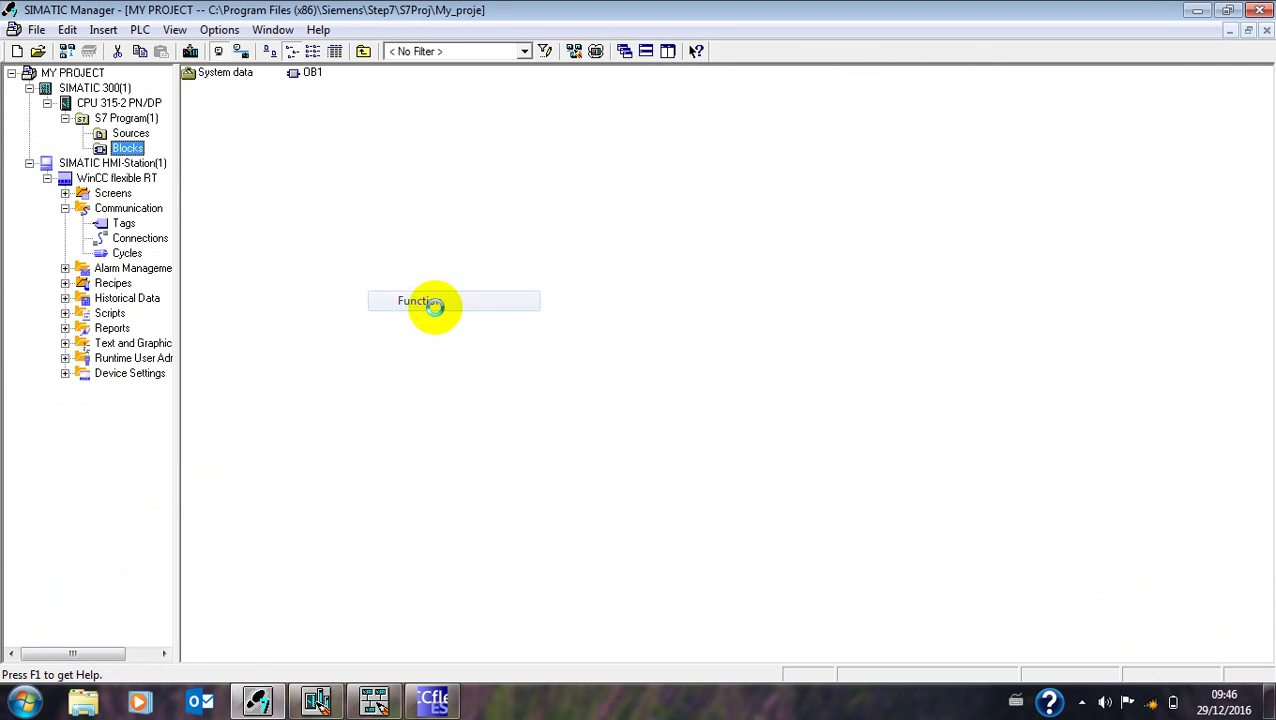
pyautogui.click(623, 300)
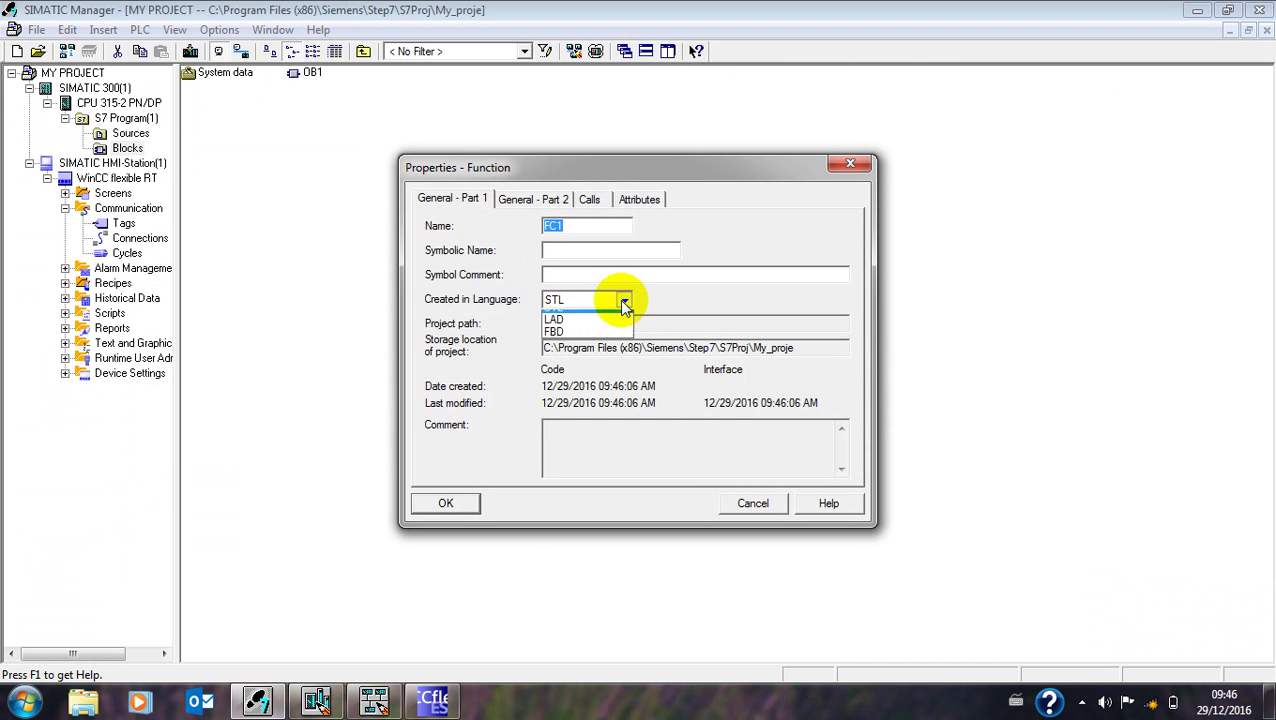
pyautogui.click(576, 326)
pyautogui.click(436, 508)
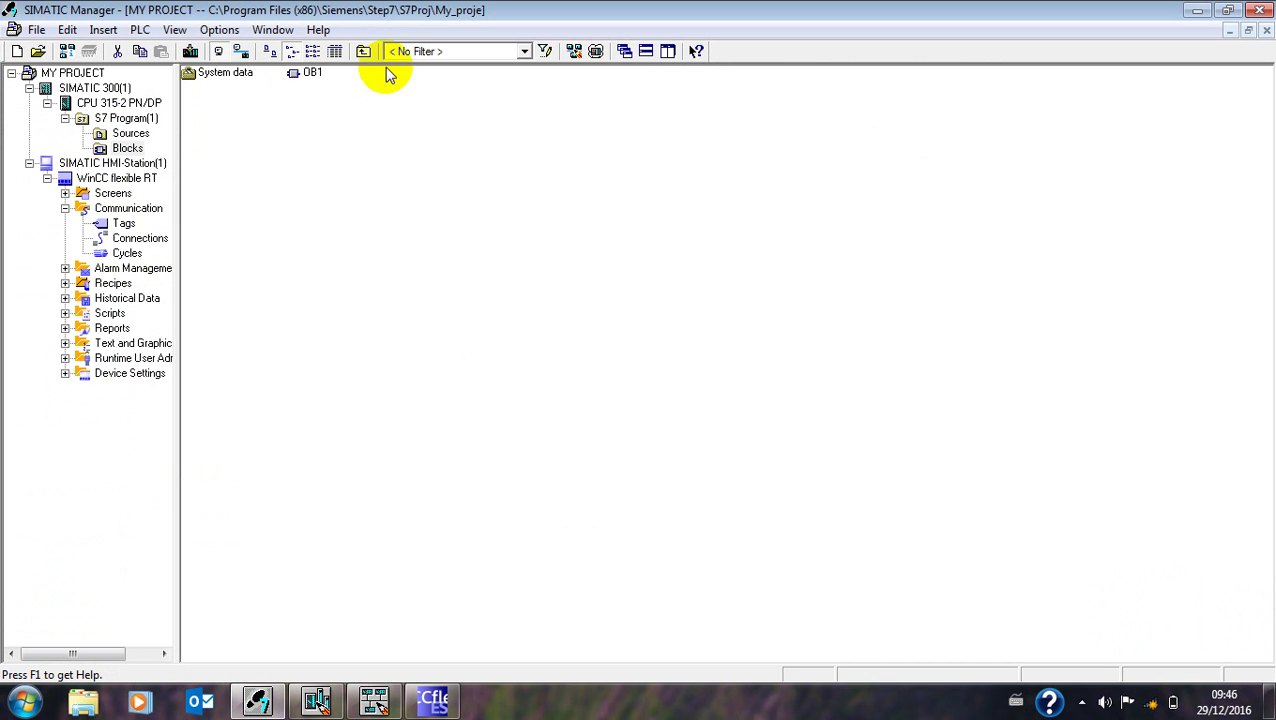
# Step: Open FC1 and build a Network 1 rung with a normally open contact, a normally closed contact and an output coil
pyautogui.doubleClick(410, 73)
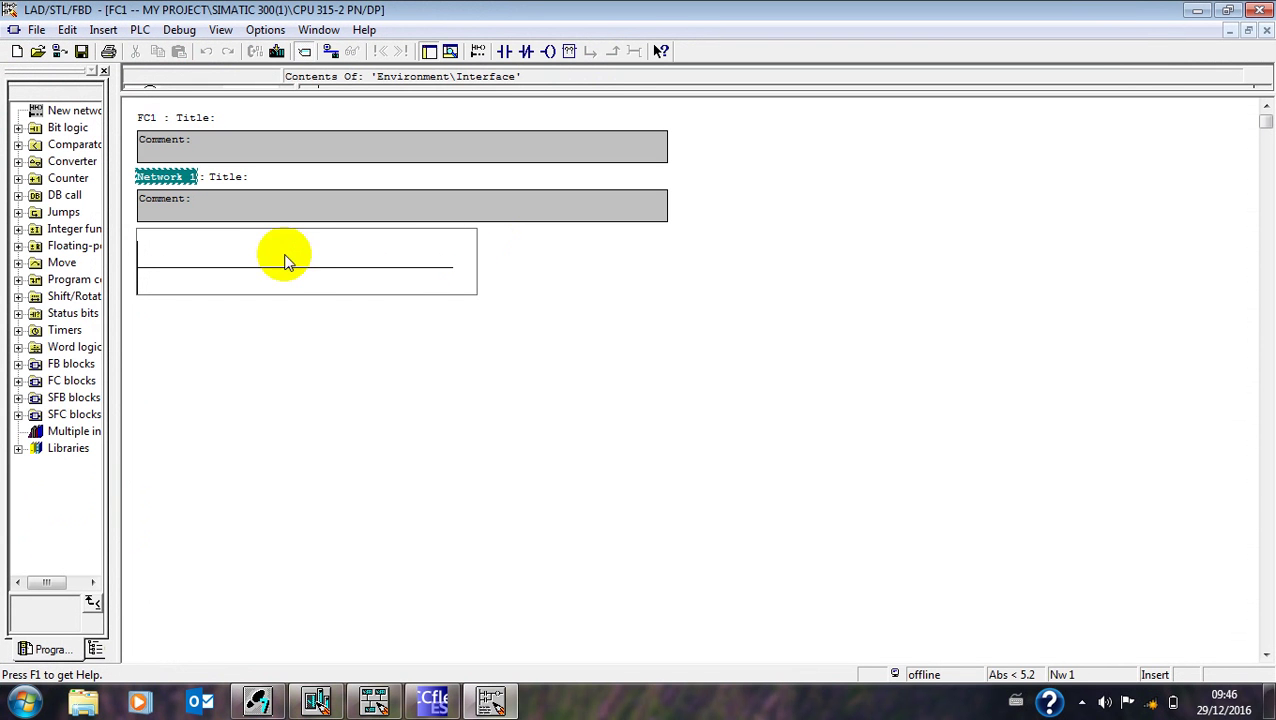
pyautogui.click(285, 268)
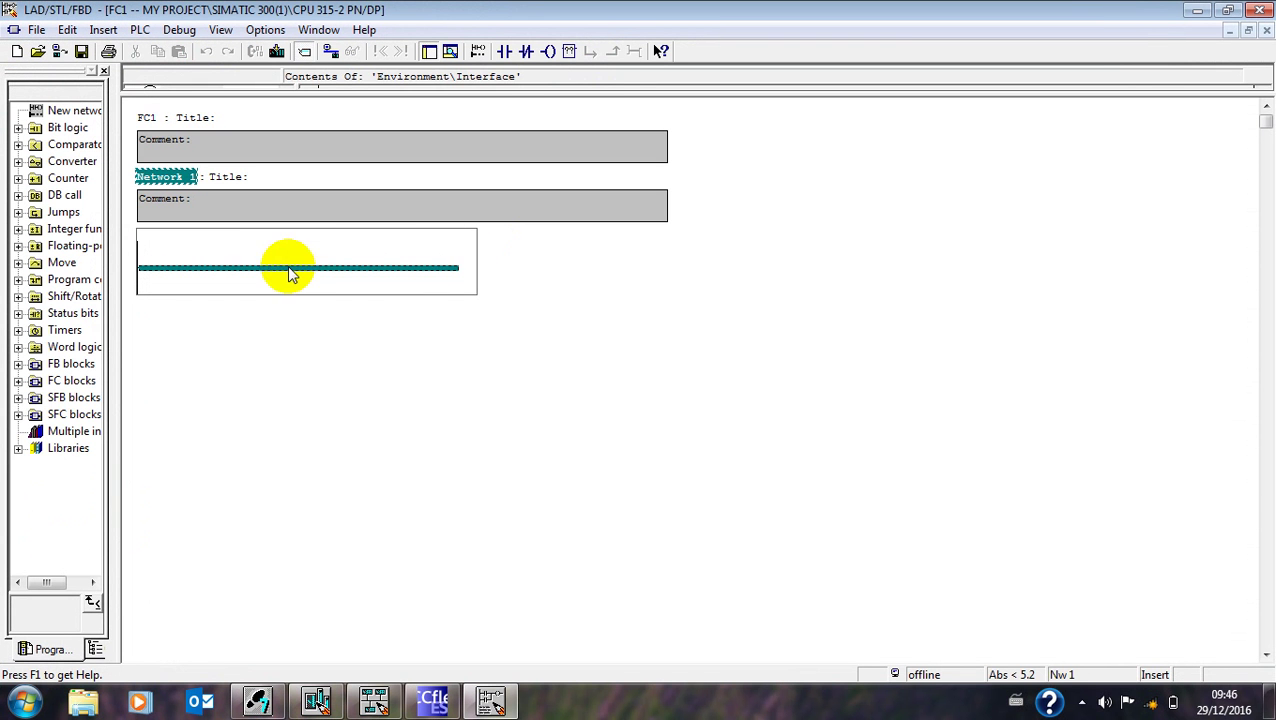
pyautogui.click(505, 51)
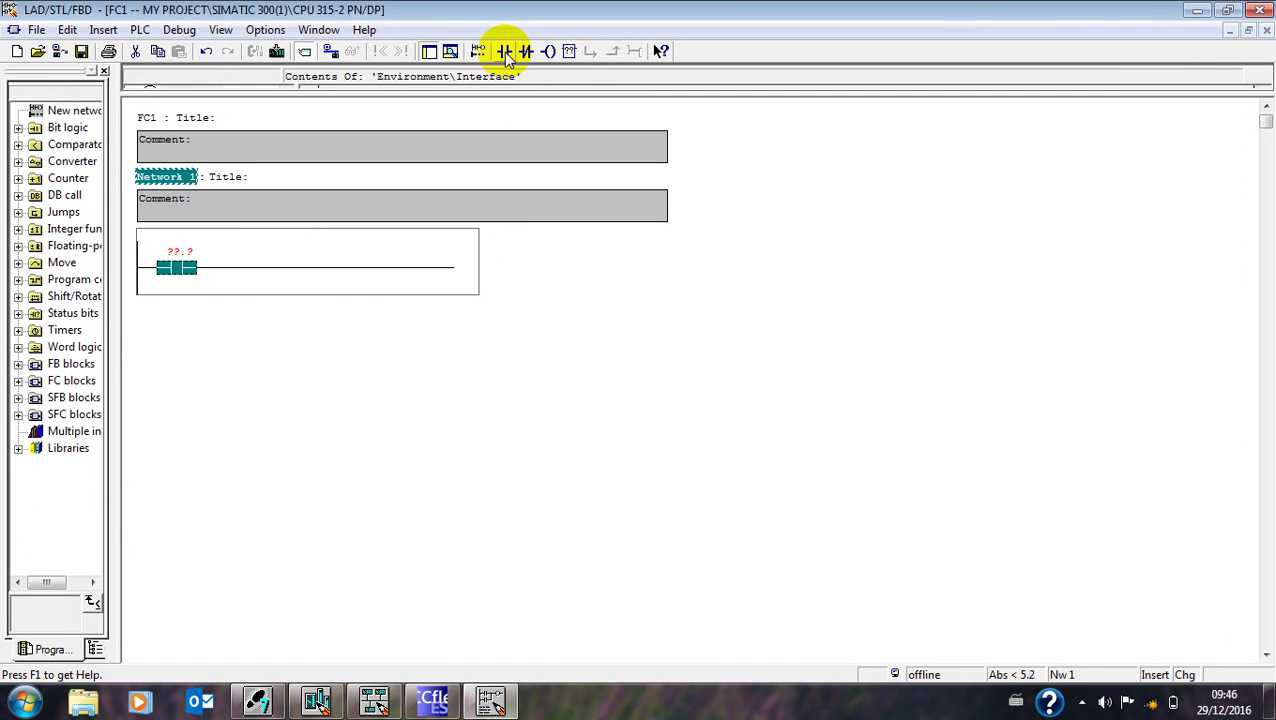
pyautogui.click(505, 51)
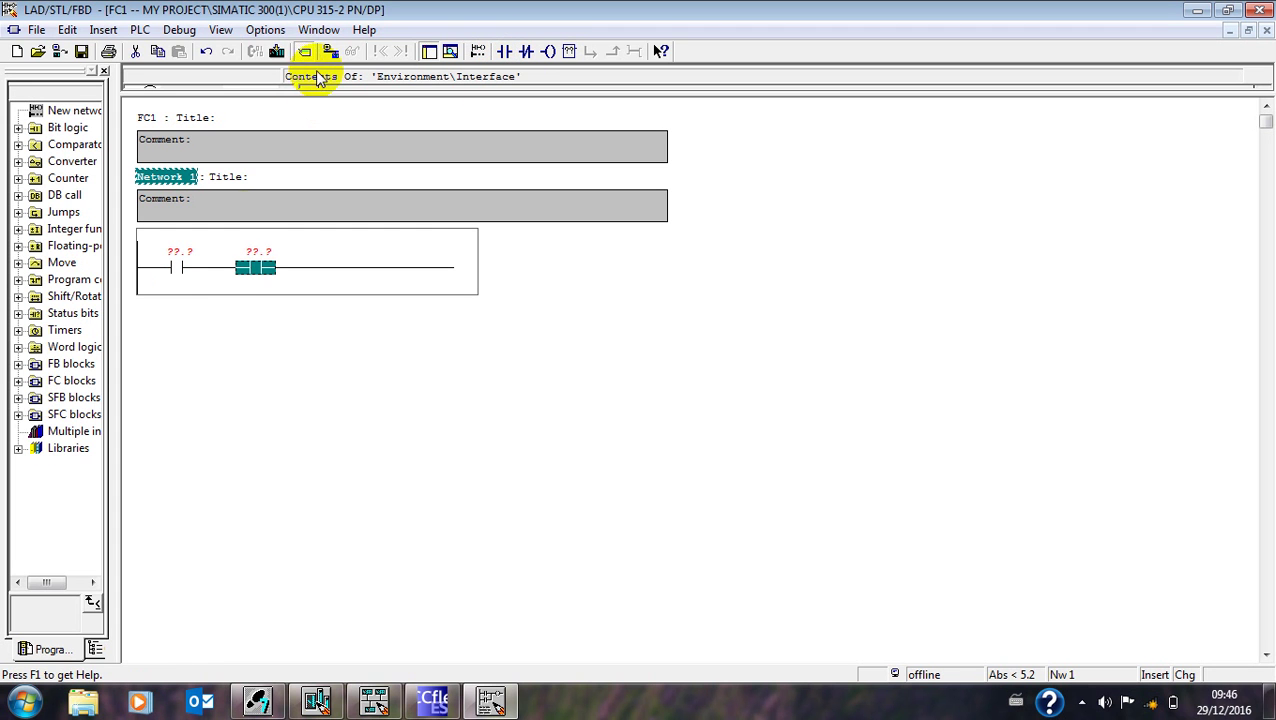
pyautogui.click(250, 278)
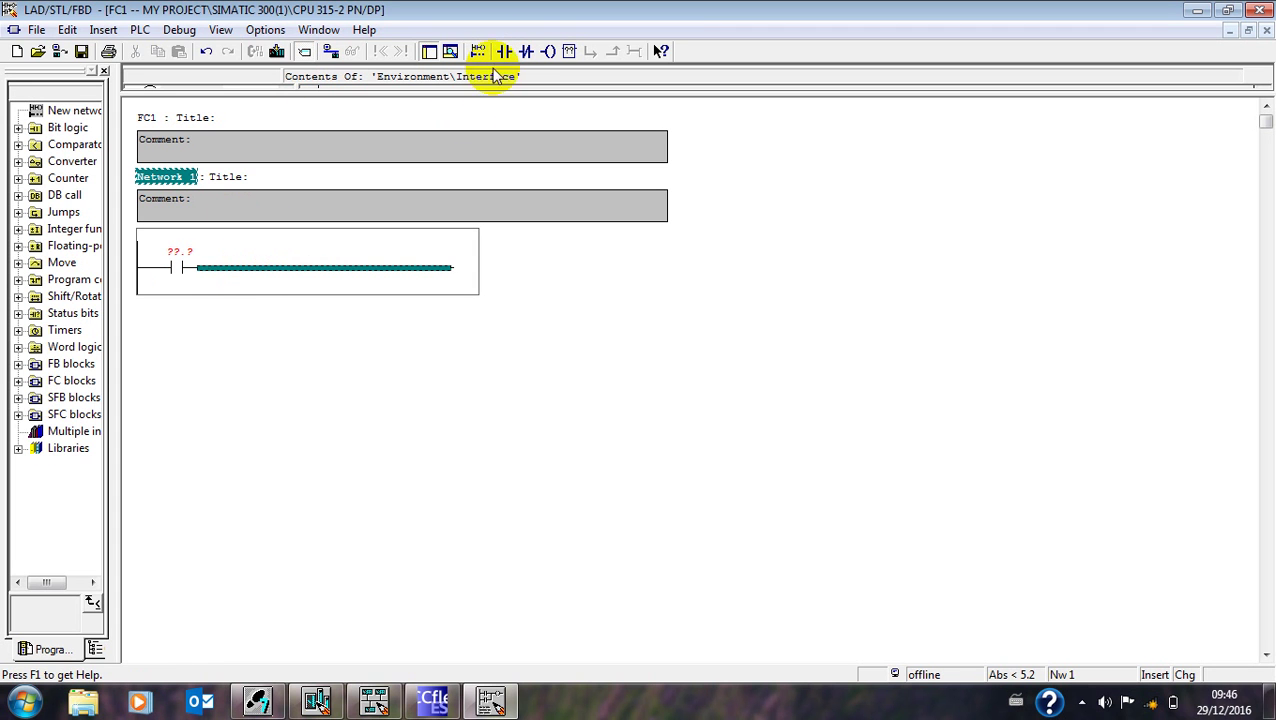
pyautogui.click(527, 51)
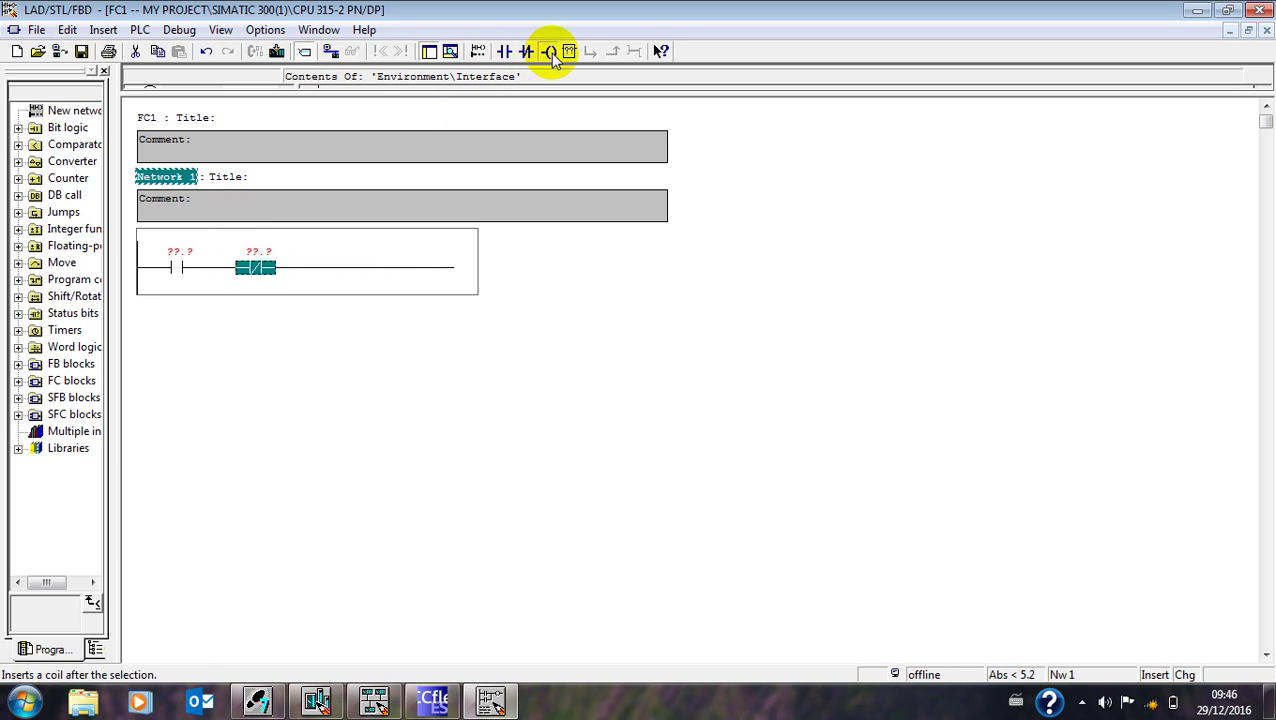
pyautogui.click(548, 51)
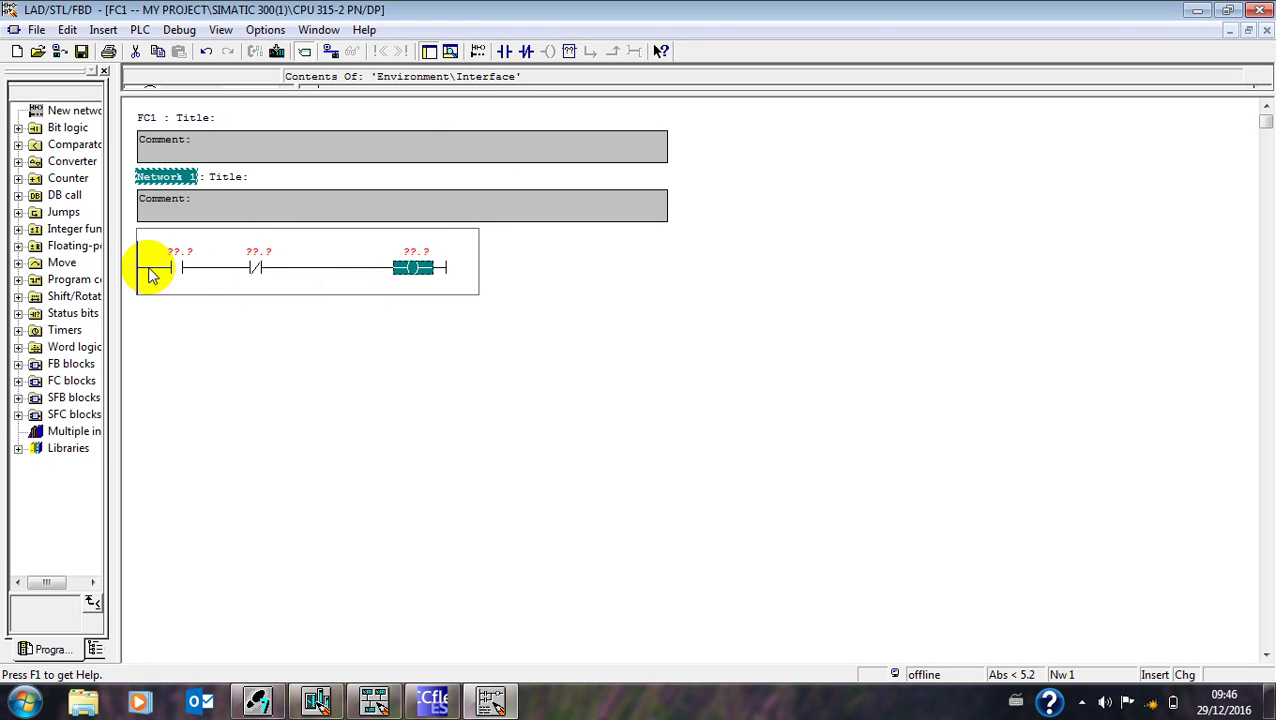
pyautogui.click(280, 310)
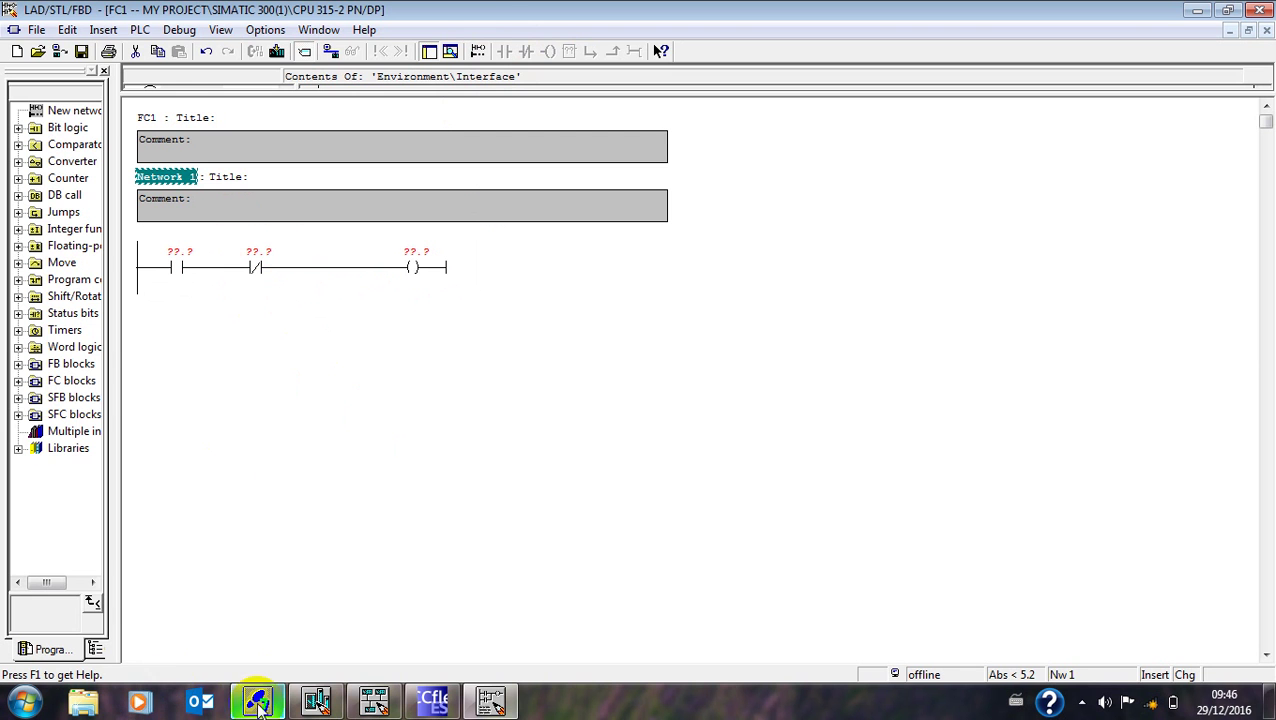
# Step: Return to SIMATIC Manager and insert a new data block DB1 in the Blocks folder
pyautogui.moveTo(260, 706)
pyautogui.click(227, 552)
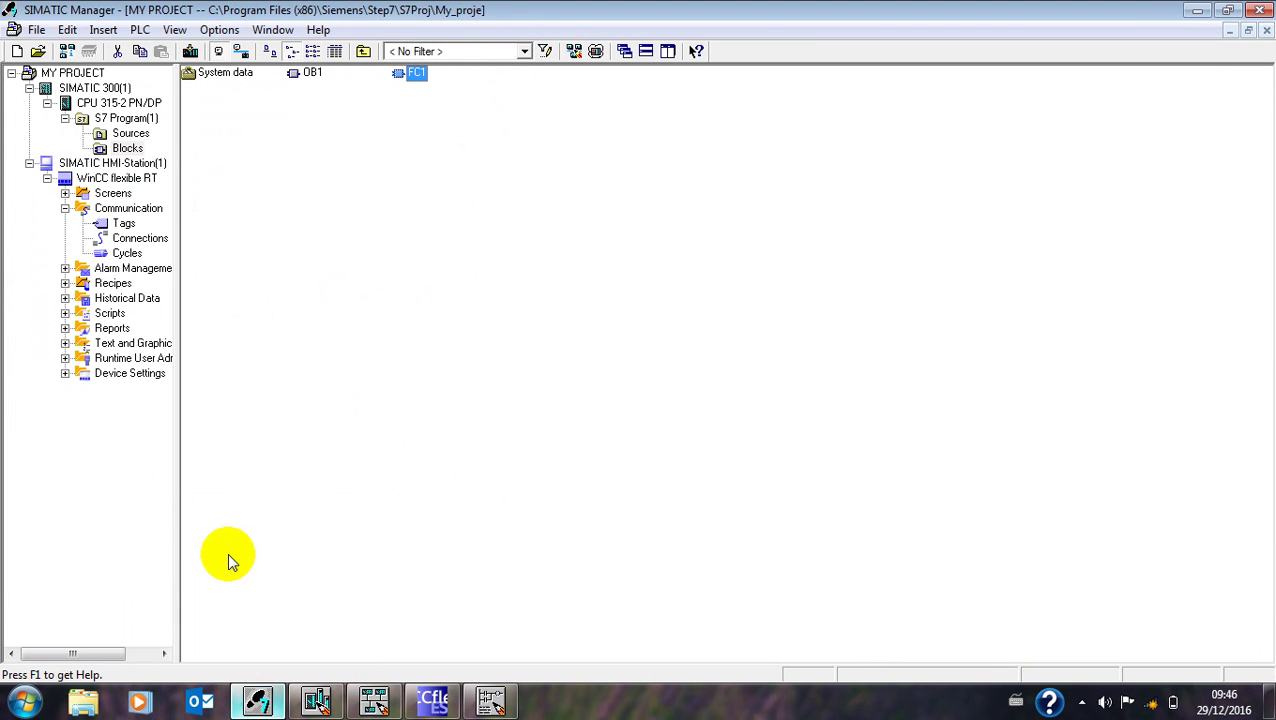
pyautogui.rightClick(138, 148)
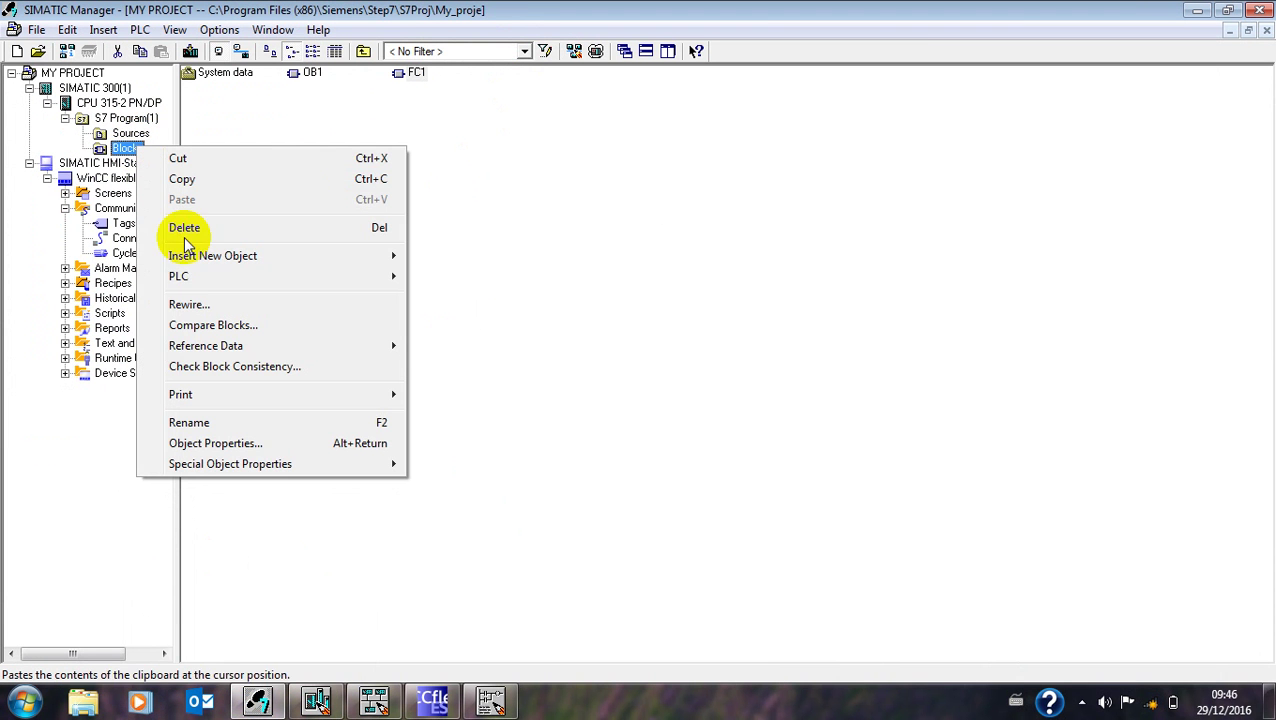
pyautogui.moveTo(200, 256)
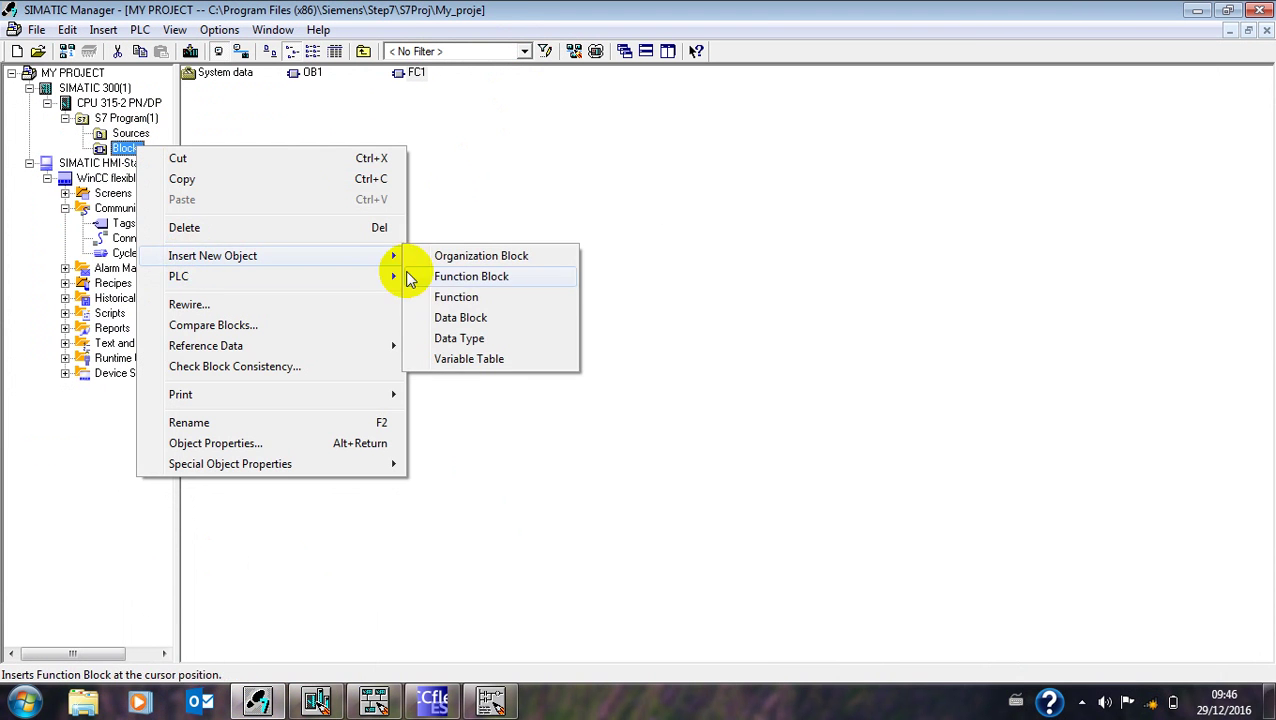
pyautogui.click(457, 325)
pyautogui.click(455, 503)
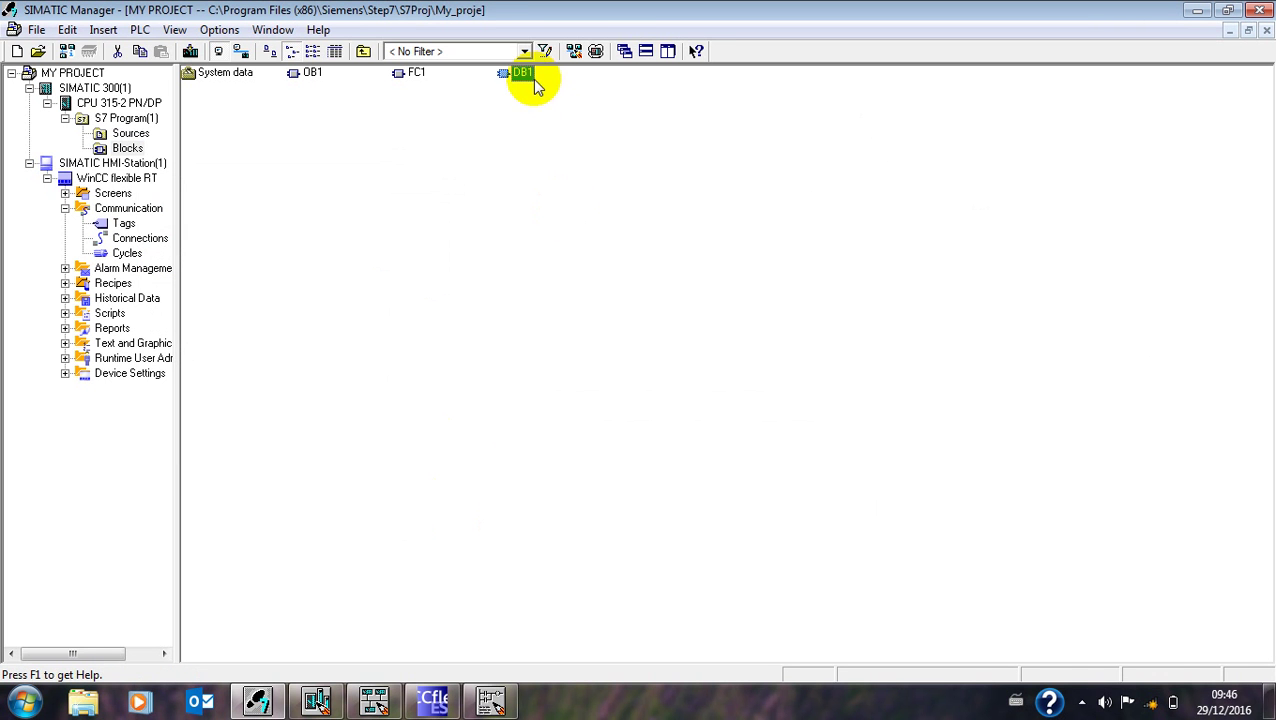
# Step: Open DB1, rename its placeholder variable START and set its data type to BOOL
pyautogui.doubleClick(528, 75)
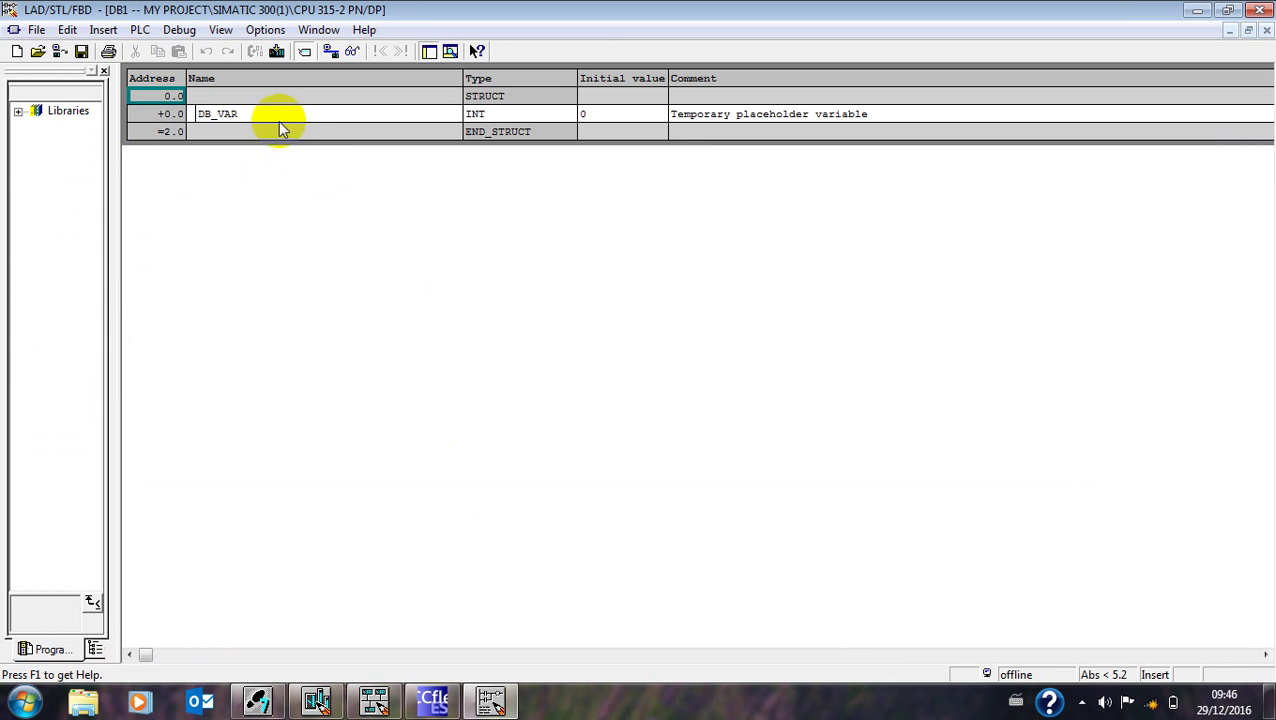
pyautogui.click(270, 113)
pyautogui.write('START')
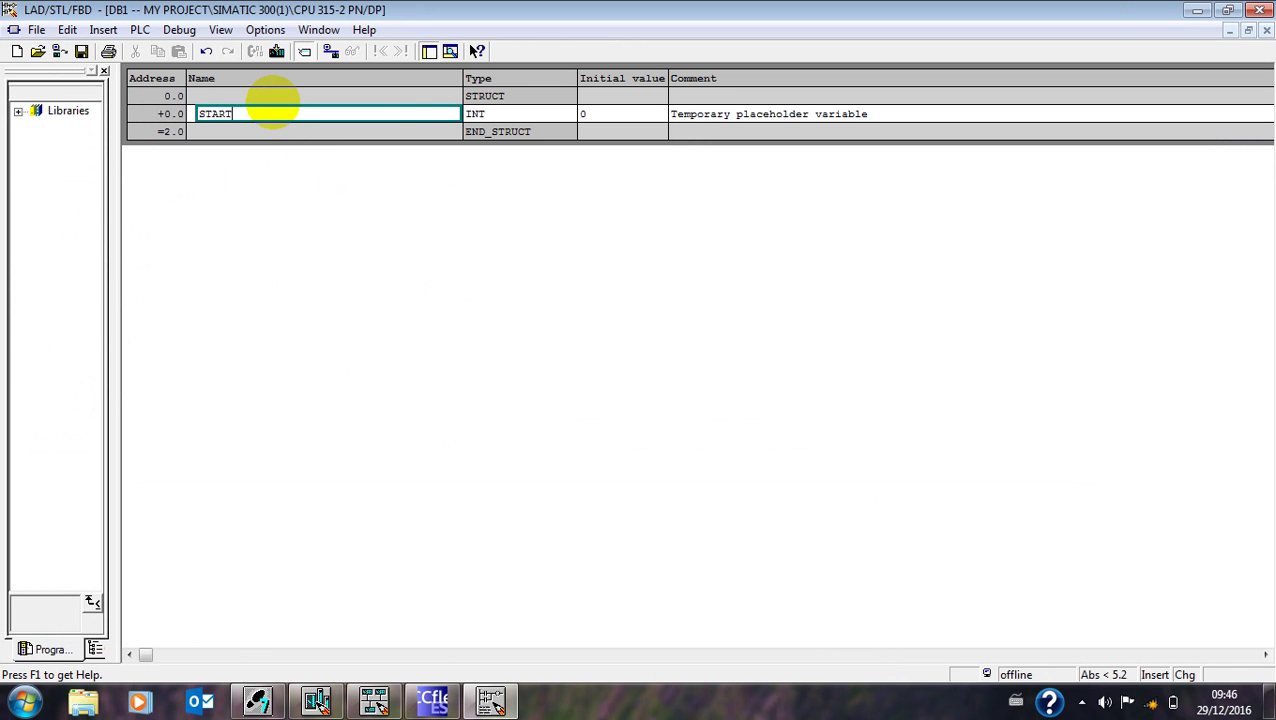
pyautogui.click(496, 131)
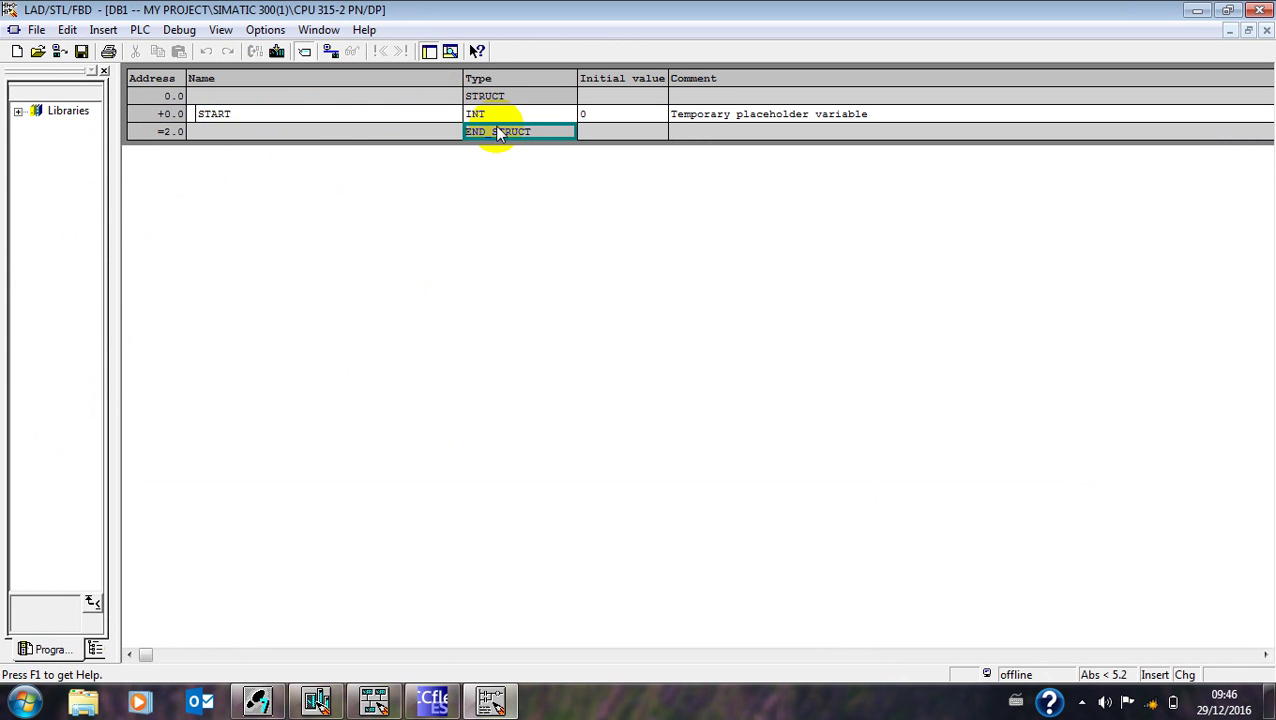
pyautogui.click(494, 114)
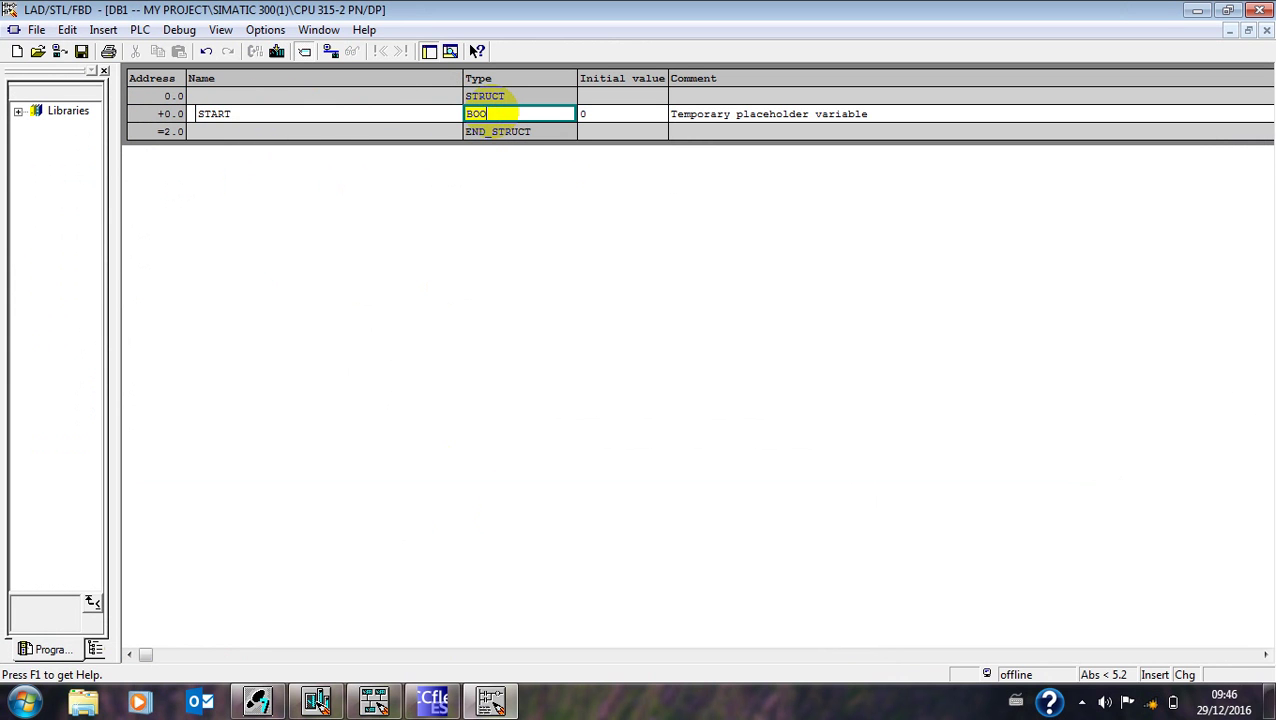
pyautogui.write('BOOL')
# Step: Set the START variable's comment to START SYSTEM and save DB1, returning to SIMATIC Manager
pyautogui.click(697, 117)
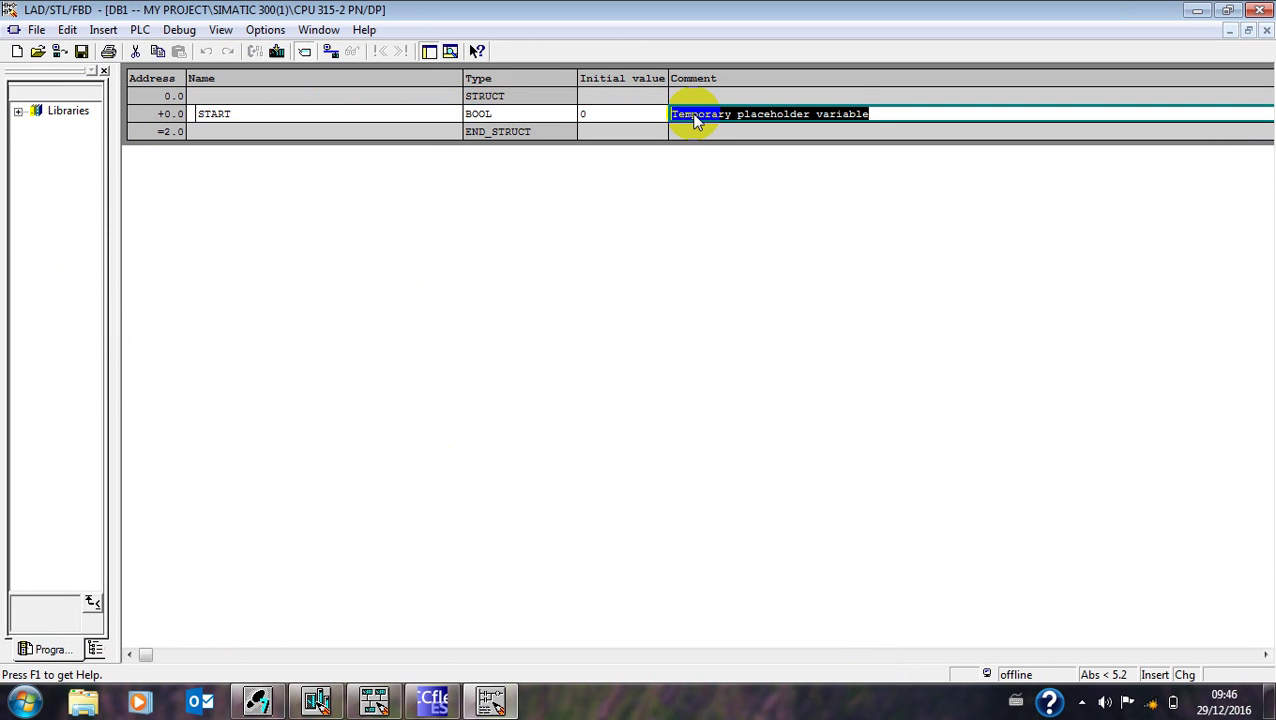
pyautogui.write('START SYSTEM')
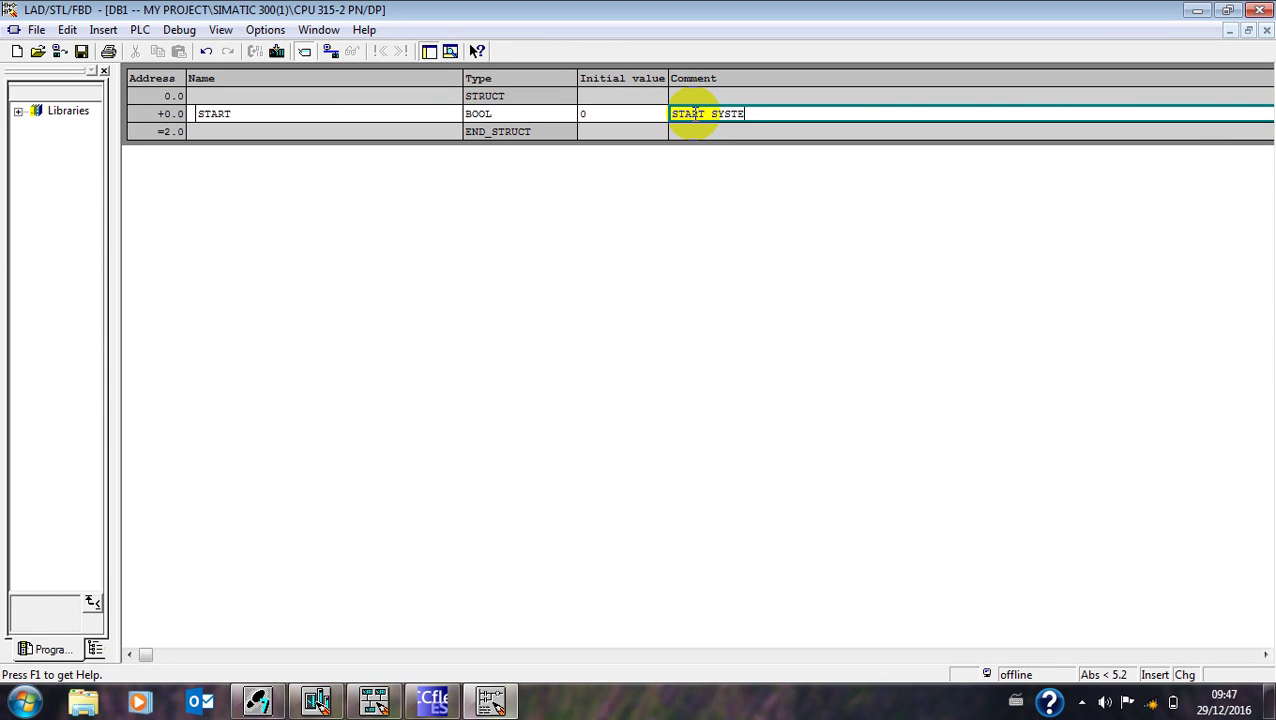
pyautogui.click(82, 51)
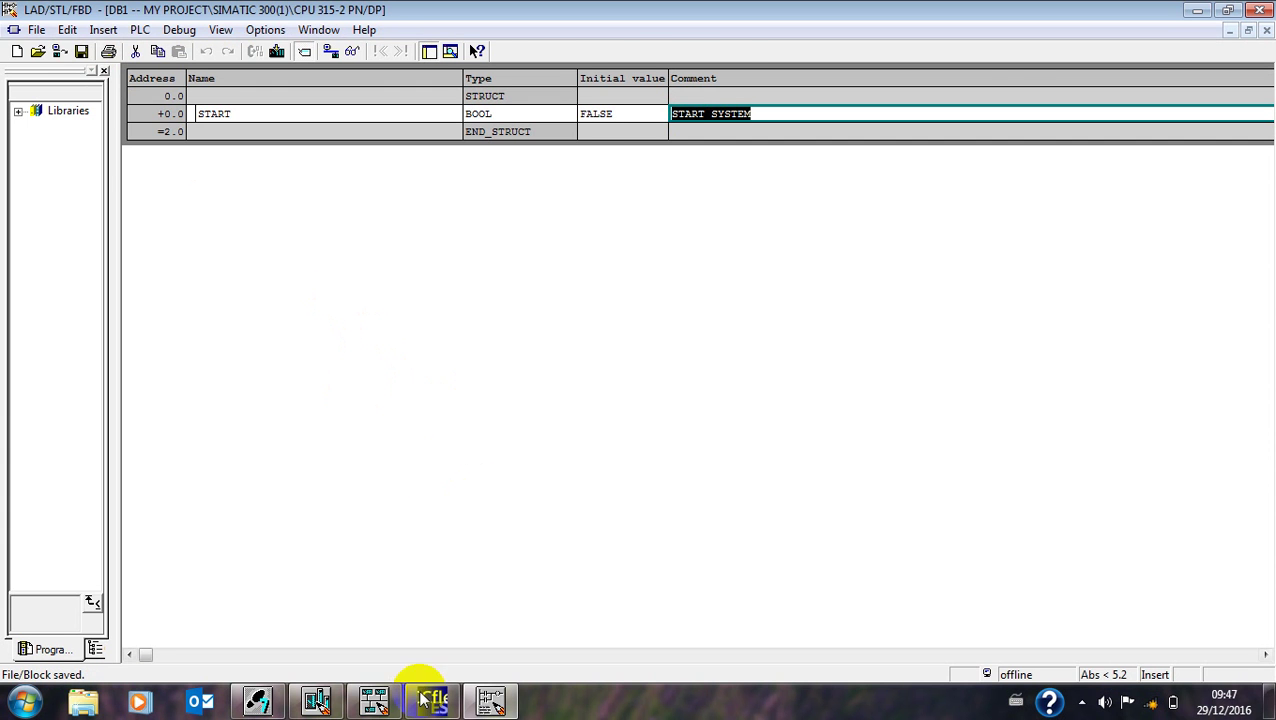
pyautogui.click(257, 703)
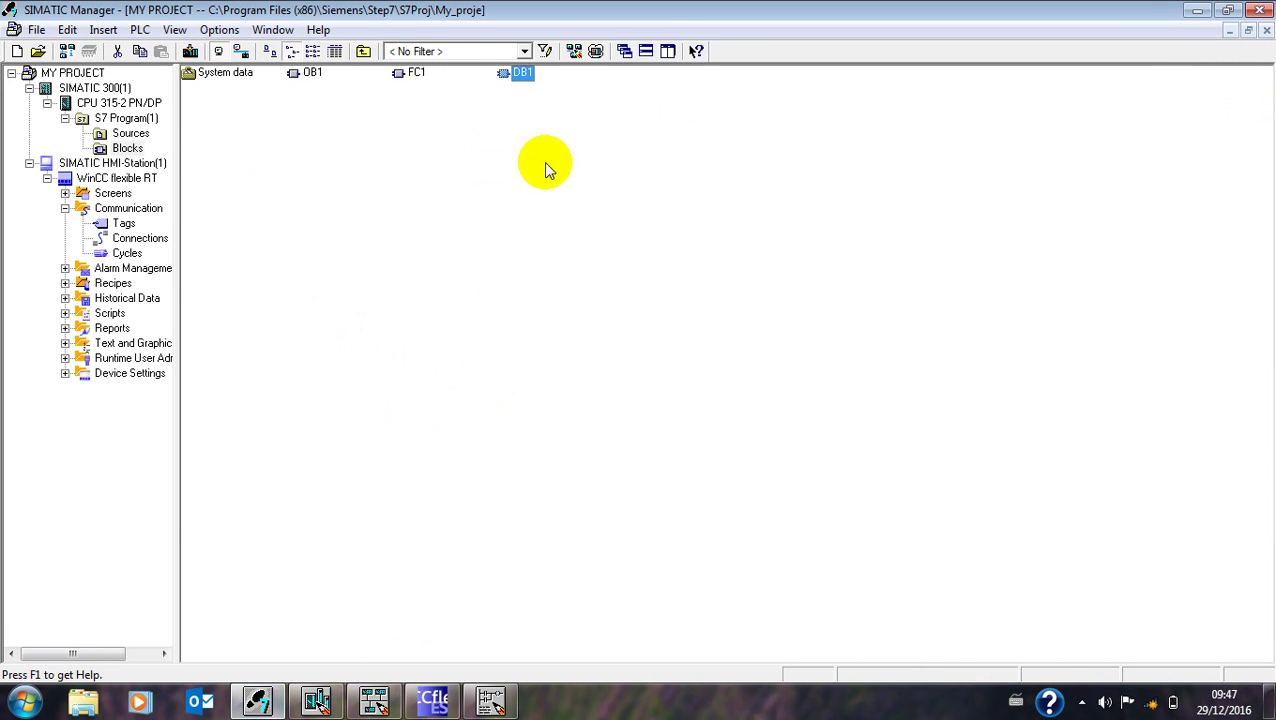
# Step: Check the address of the START variable in DB1, ending back in the FC1 ladder
pyautogui.click(515, 73)
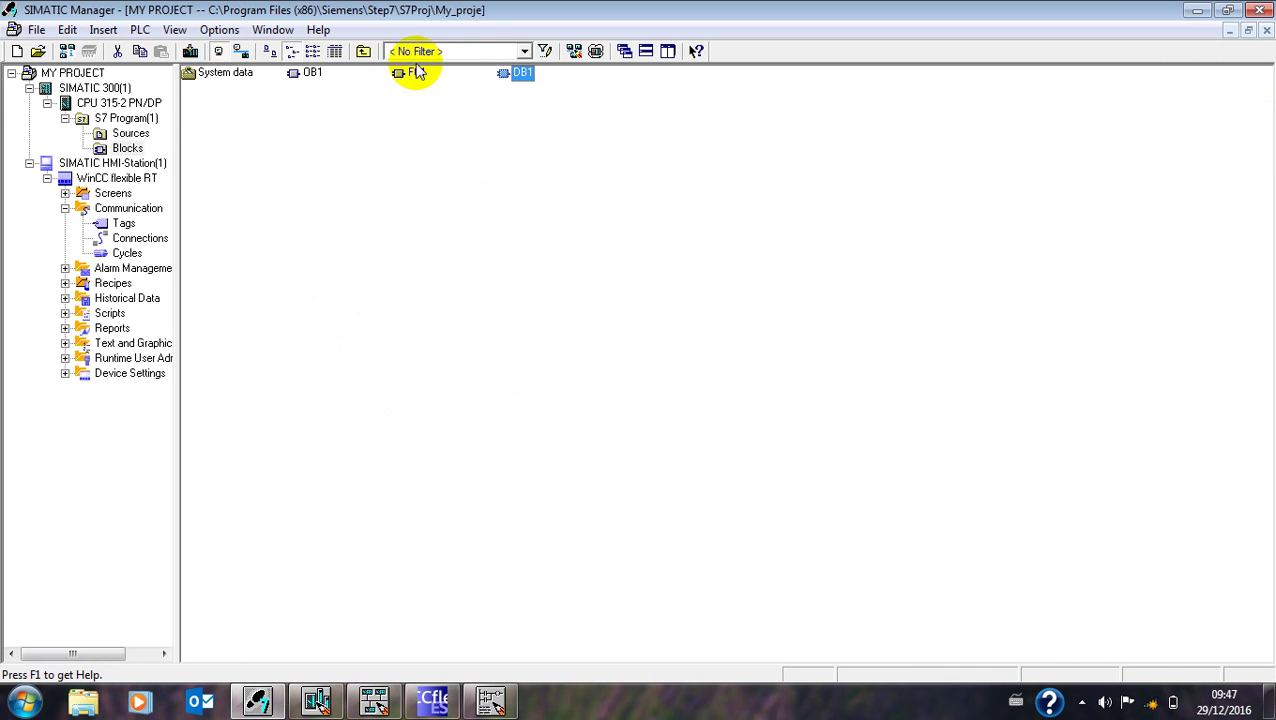
pyautogui.doubleClick(408, 74)
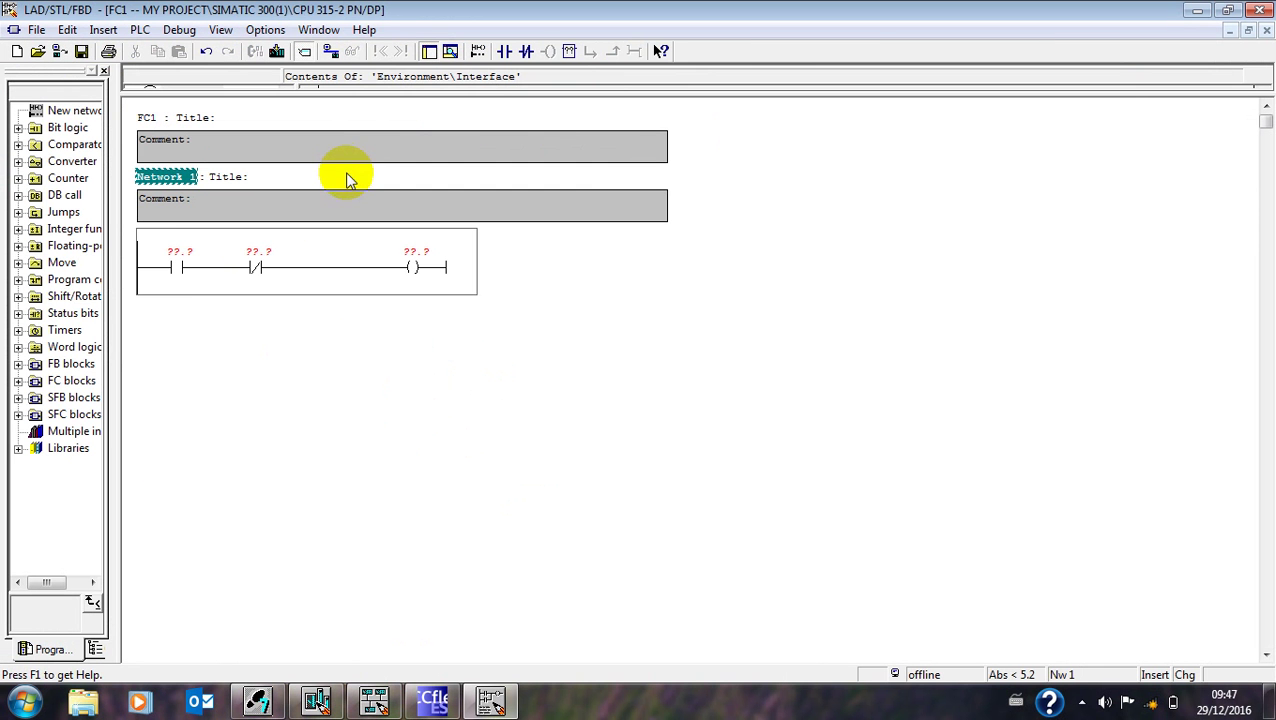
pyautogui.click(200, 256)
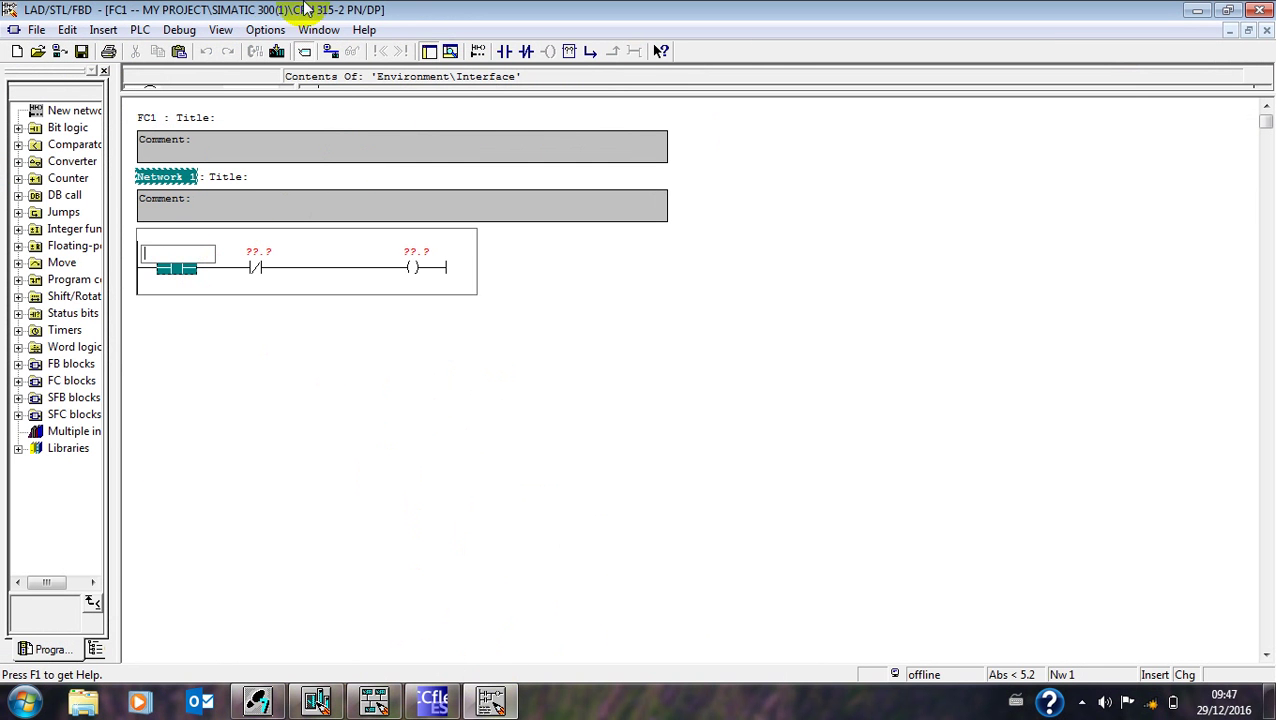
pyautogui.click(318, 30)
pyautogui.click(365, 307)
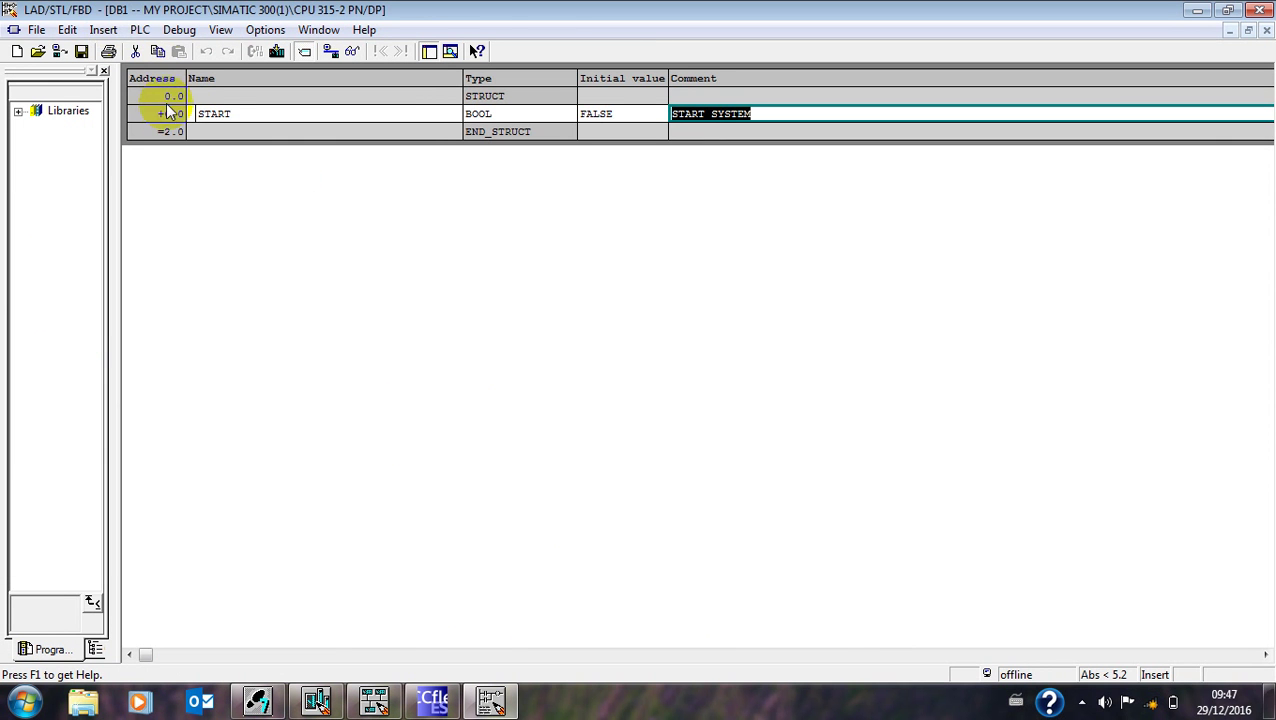
pyautogui.click(490, 700)
pyautogui.click(490, 700)
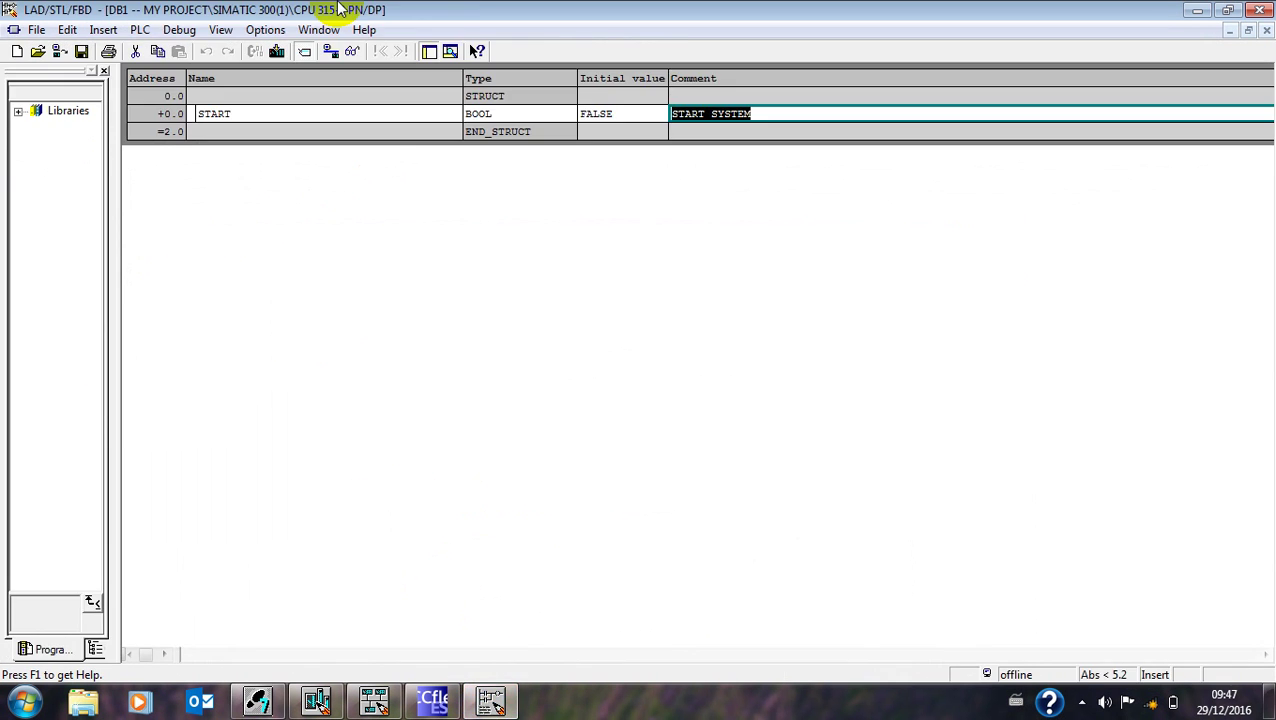
pyautogui.click(320, 30)
pyautogui.click(390, 207)
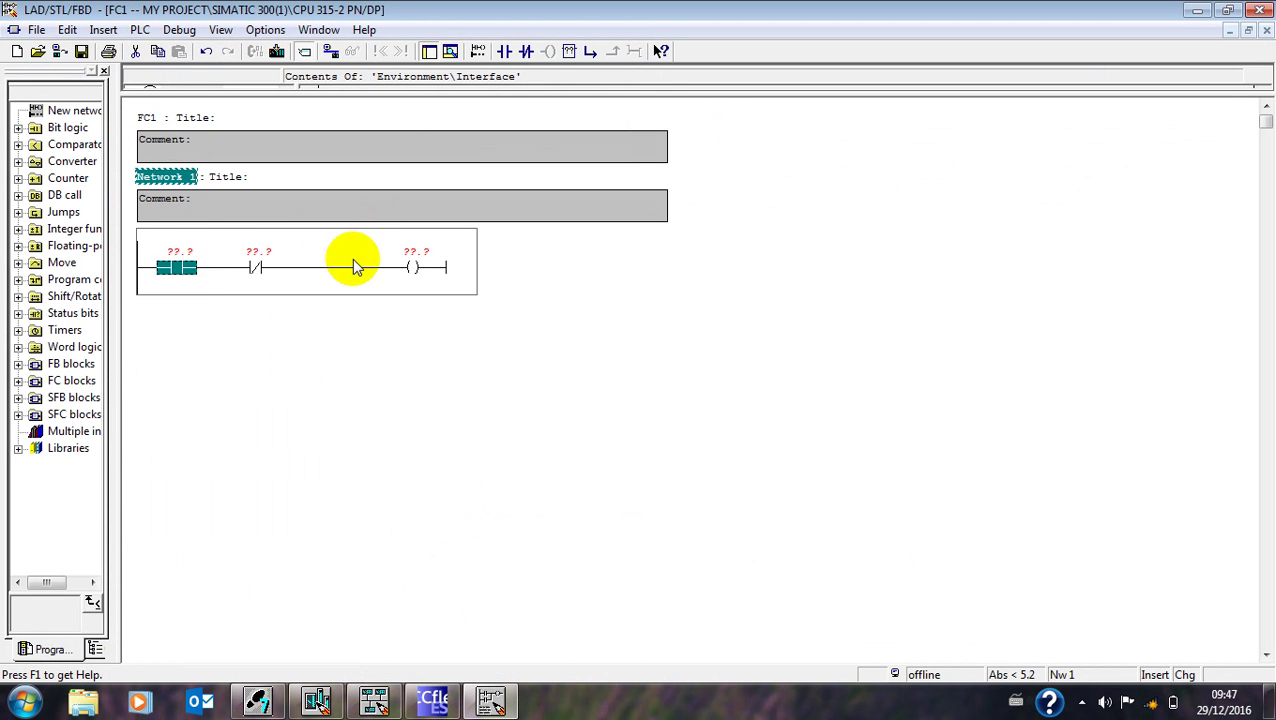
# Step: Assign the address DB1.DBX0.0 to the normally open contact in FC1 Network 1
pyautogui.click(196, 250)
pyautogui.write('DB')
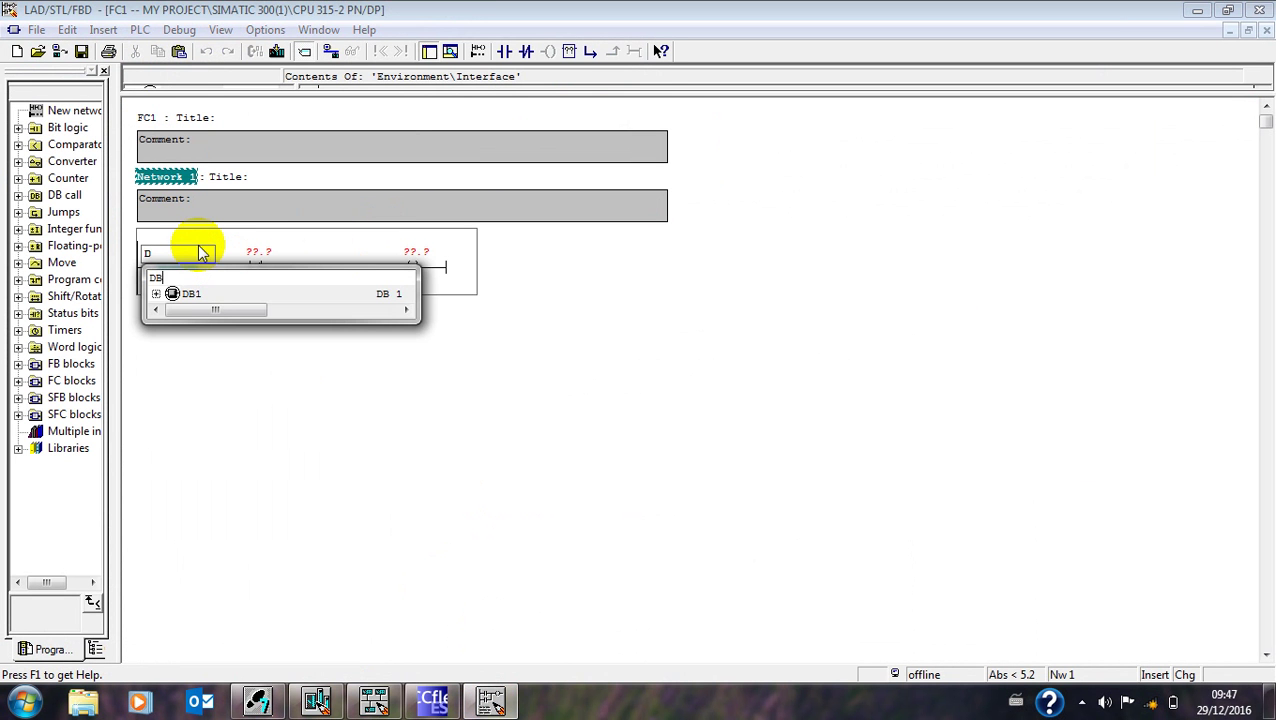
pyautogui.write('1.DBX0.0')
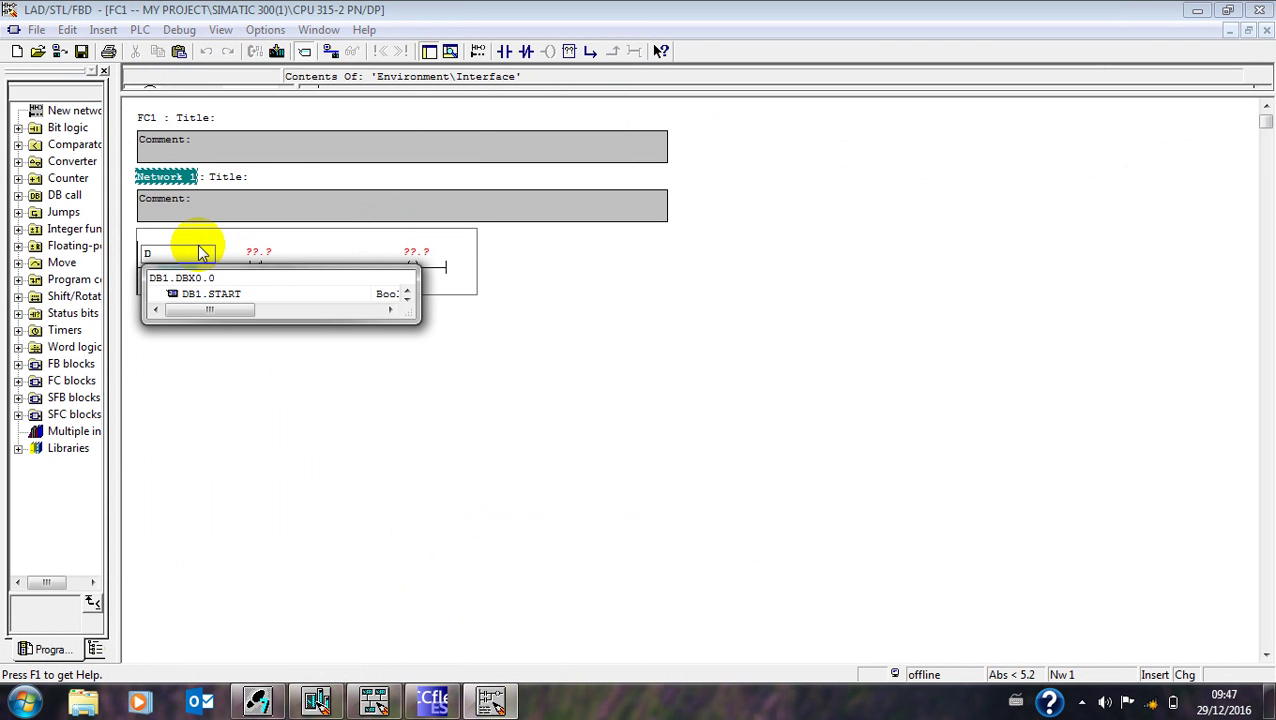
pyautogui.press('Return')
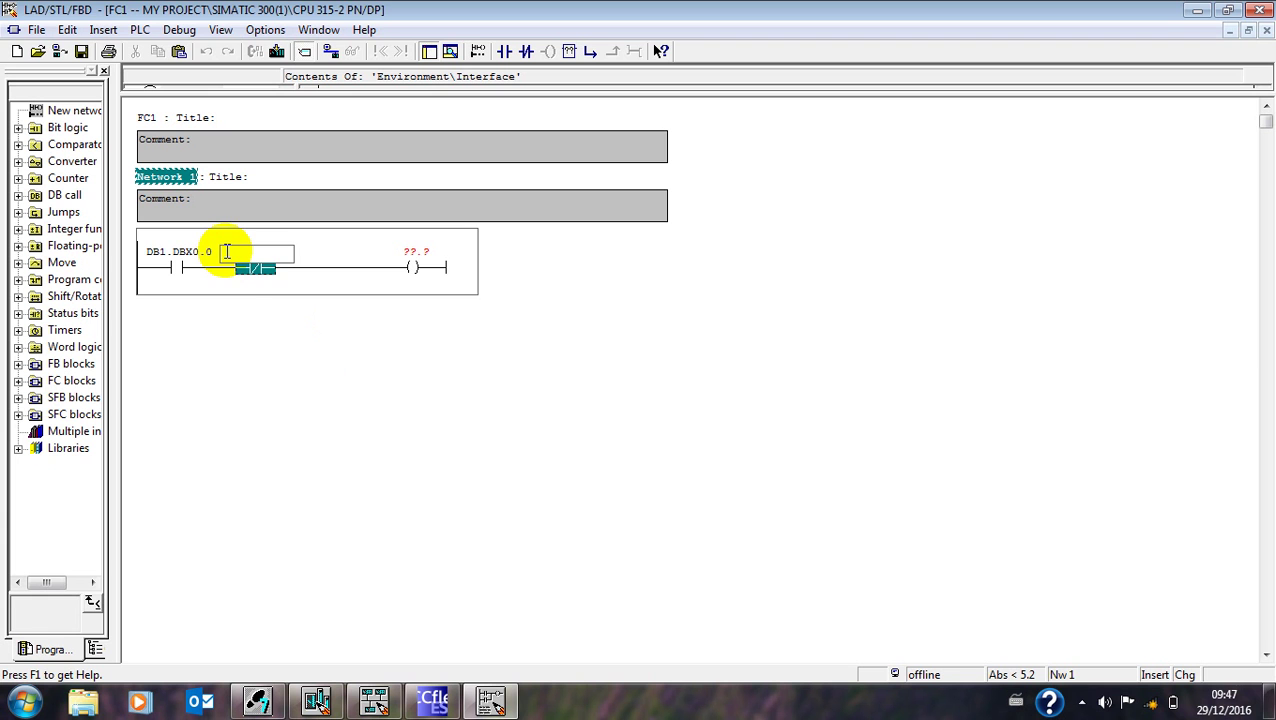
# Step: Assign M1.0 to the normally closed contact and M2.0 to the output coil in Network 1
pyautogui.write('DB')
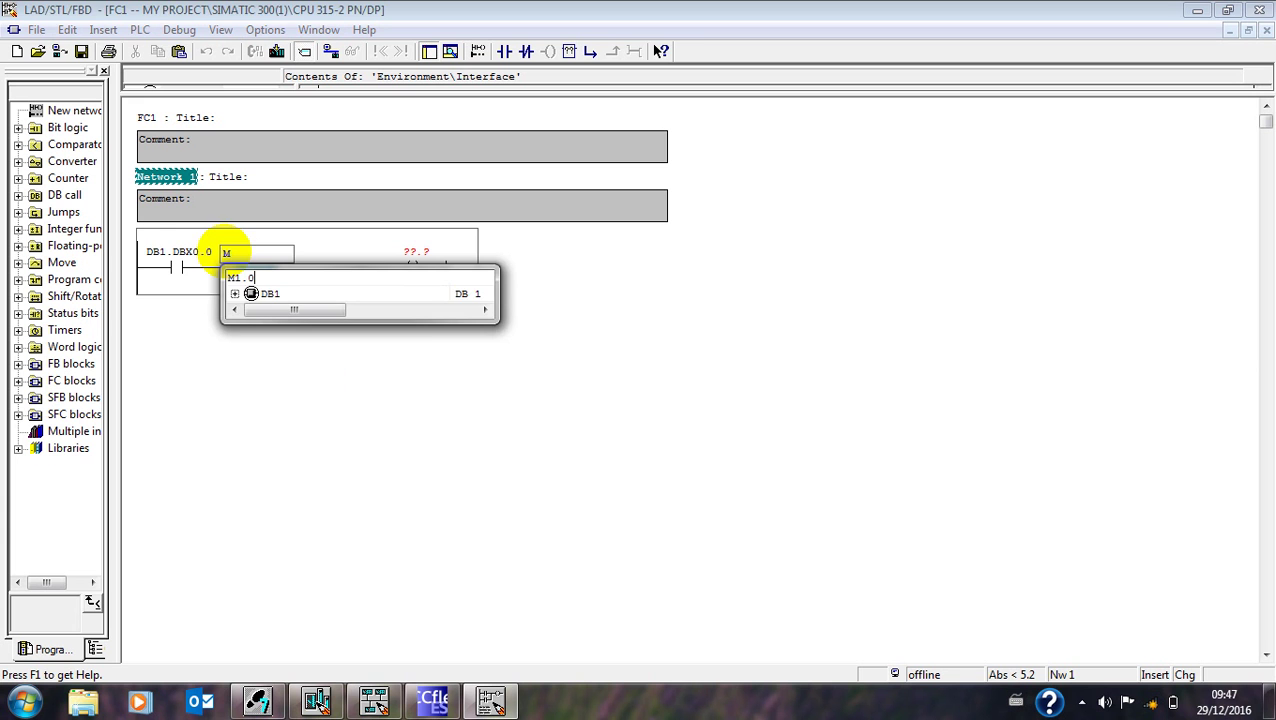
pyautogui.write('1.DBX0')
pyautogui.press('Return')
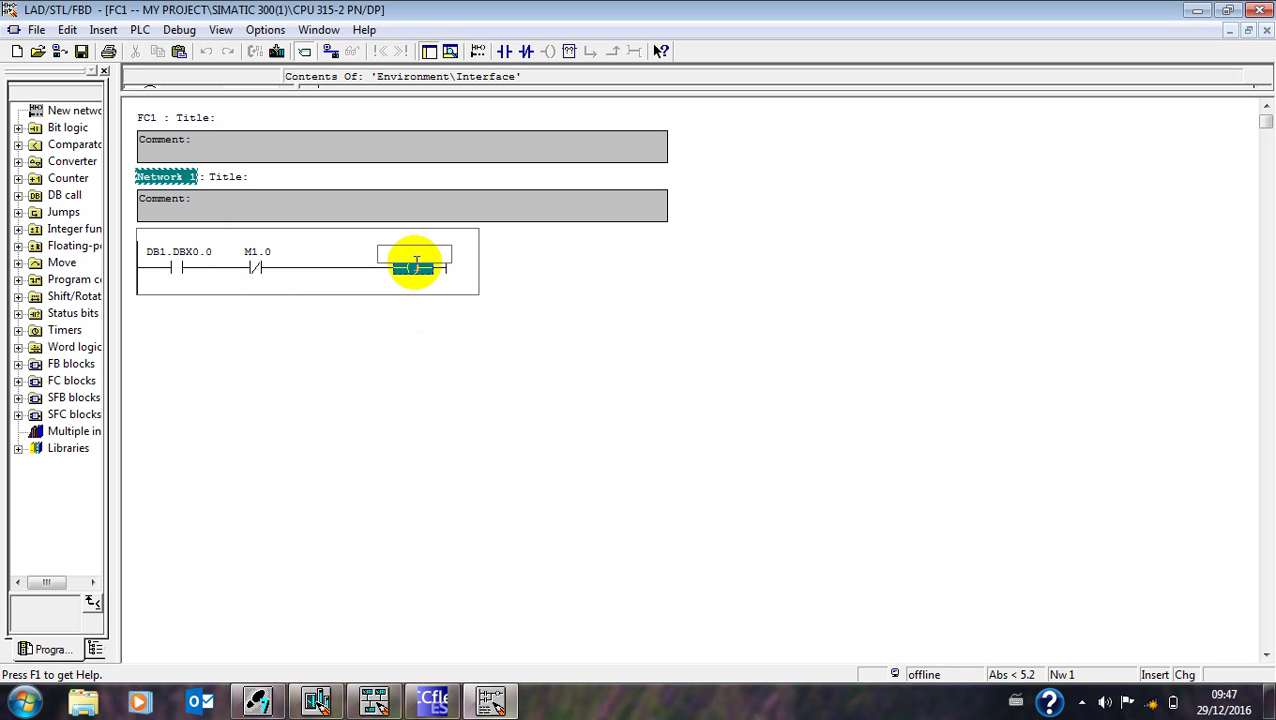
pyautogui.write('M2.0')
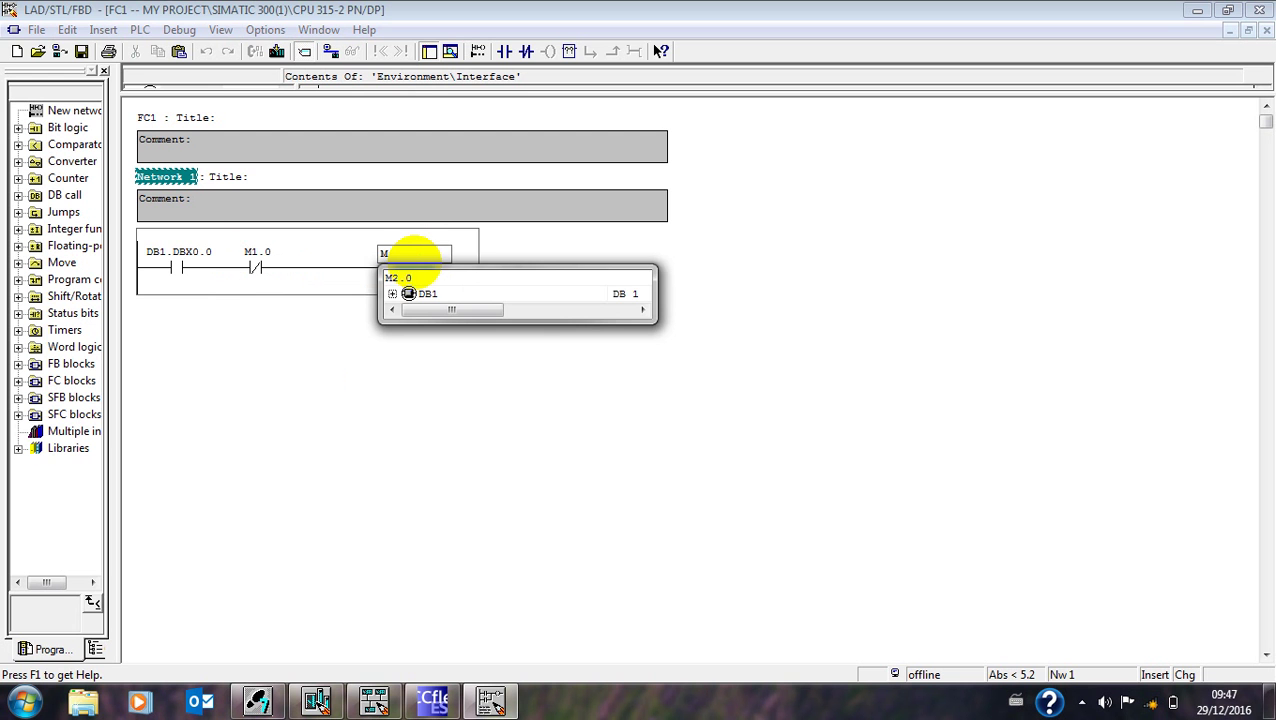
pyautogui.press('Return')
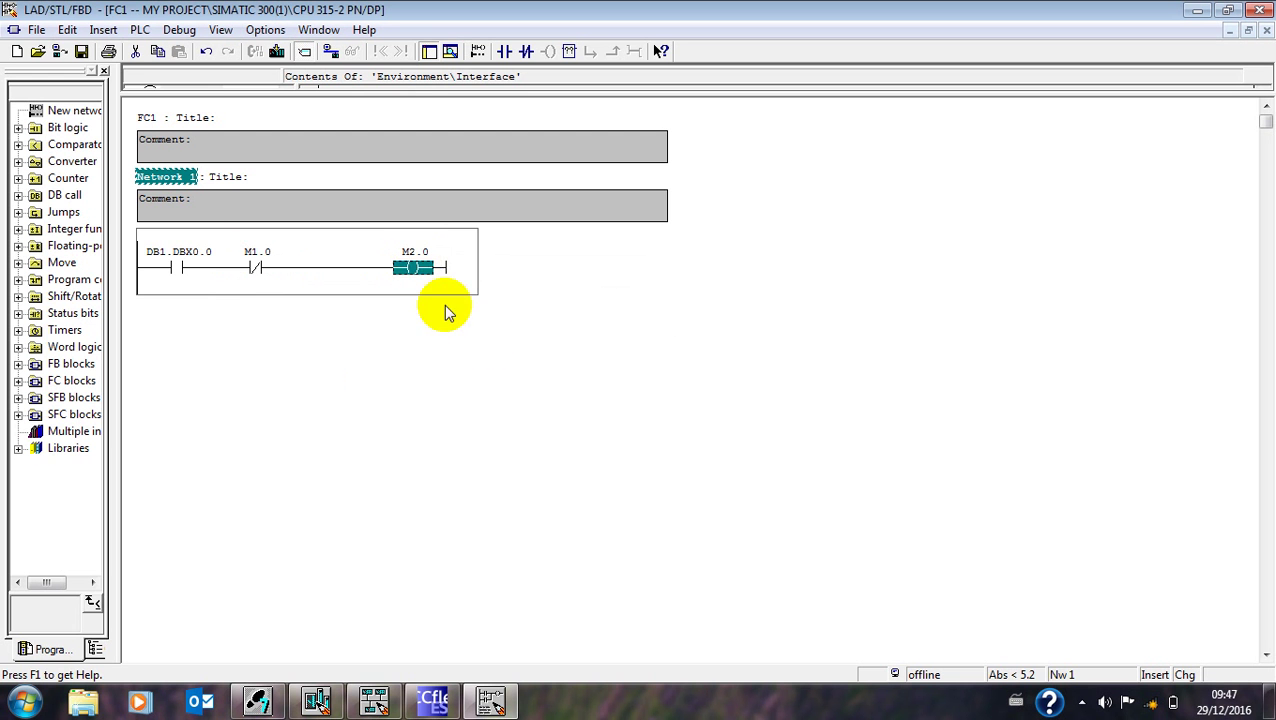
pyautogui.click(333, 436)
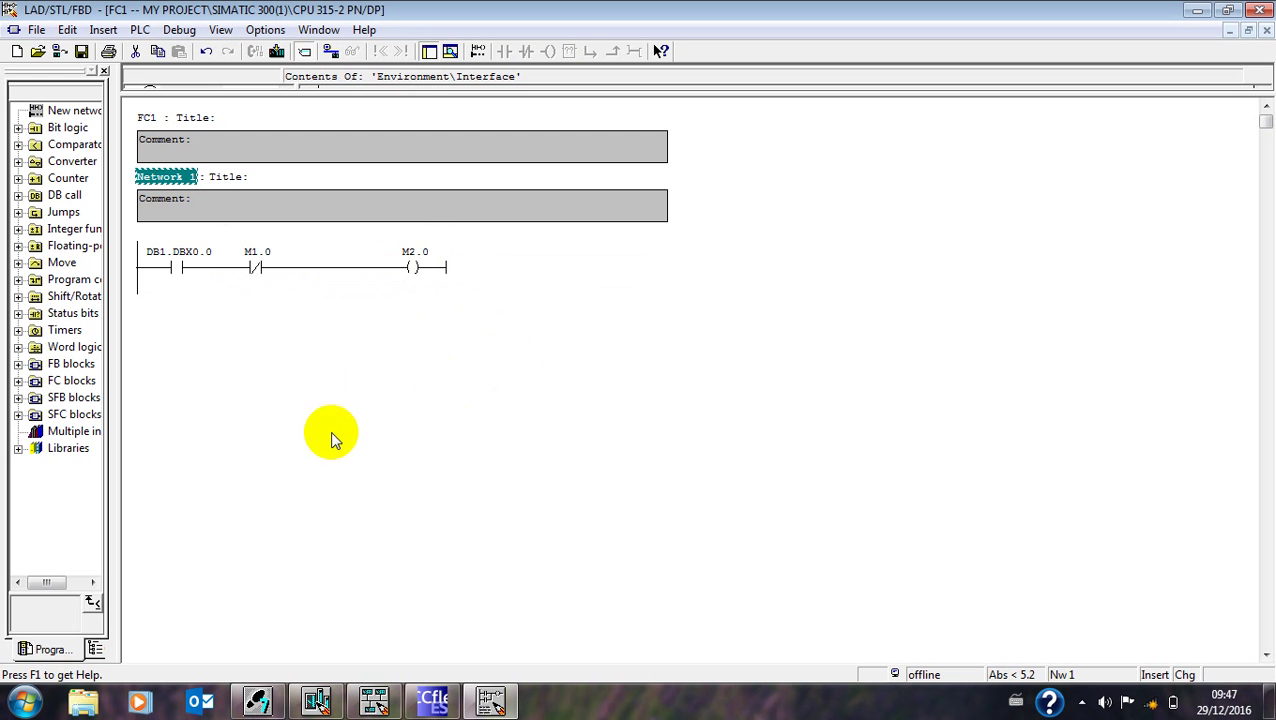
# Step: Edit the symbols for the DB1.DBX0.0 contact, giving DB 1 the symbol DB1 and the comment START, and apply them
pyautogui.rightClick(191, 262)
pyautogui.click(262, 455)
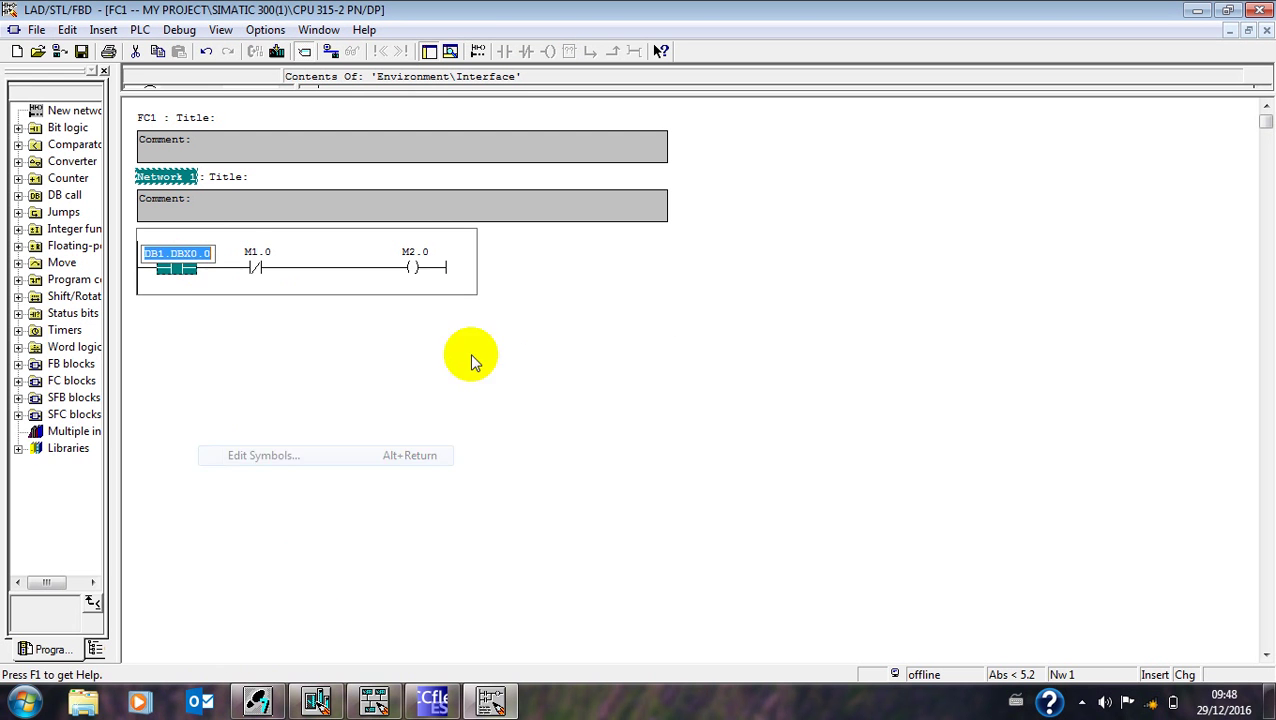
pyautogui.click(552, 298)
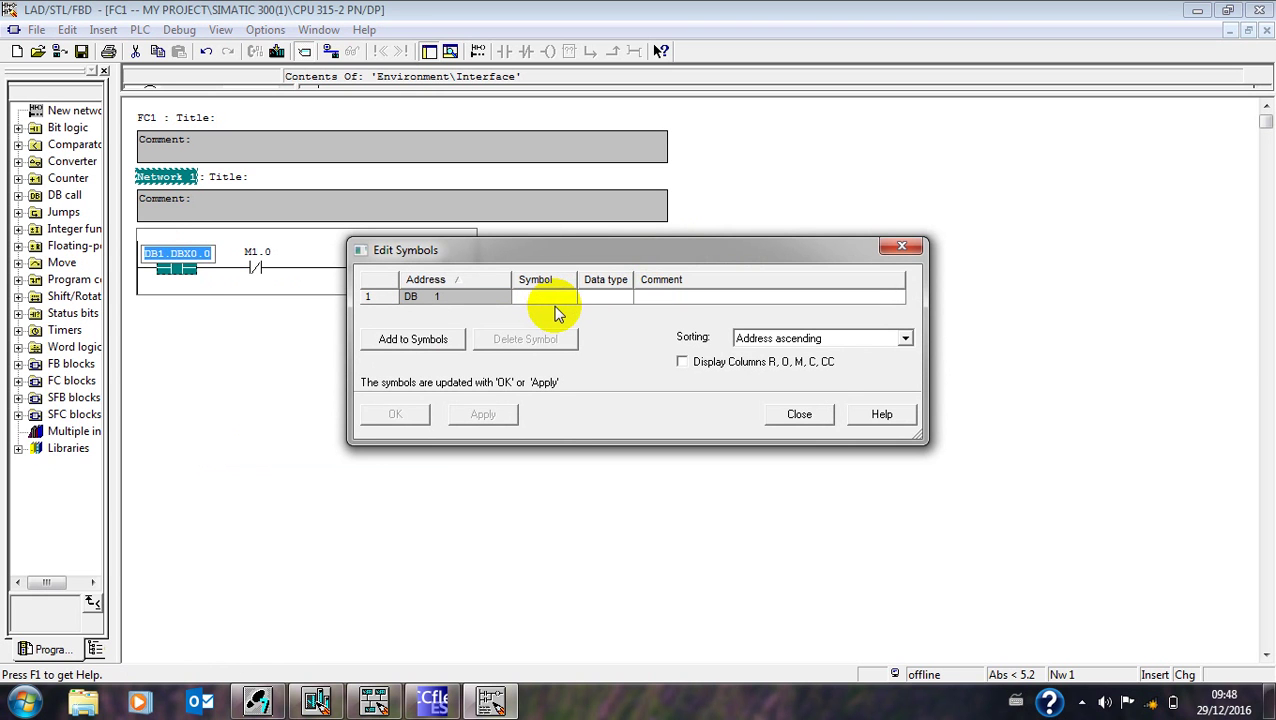
pyautogui.write('DB1')
pyautogui.click(686, 296)
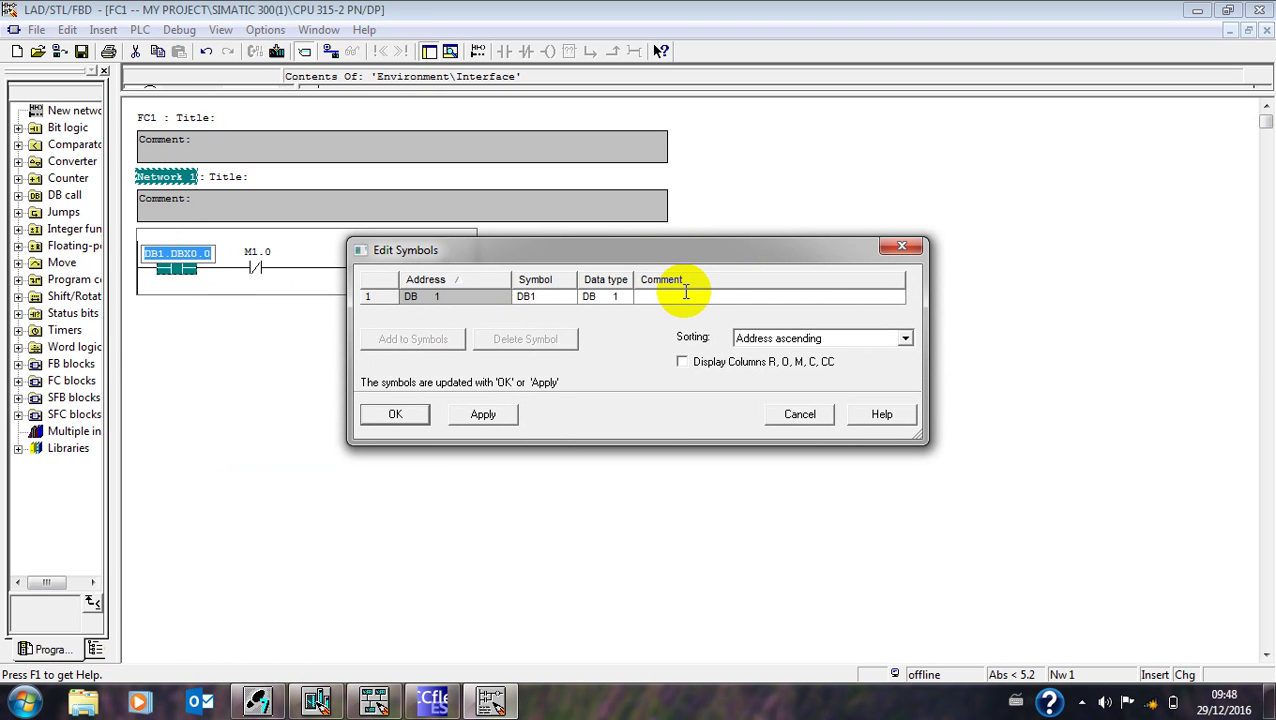
pyautogui.click(483, 416)
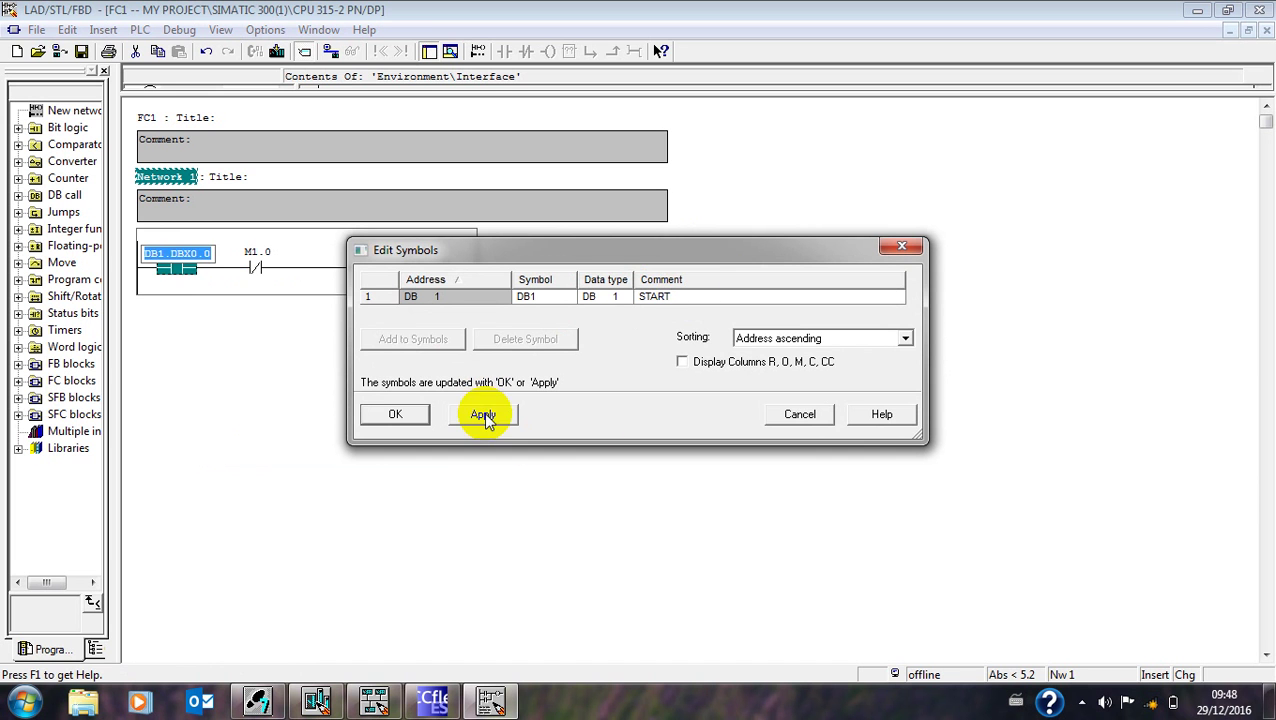
pyautogui.click(806, 418)
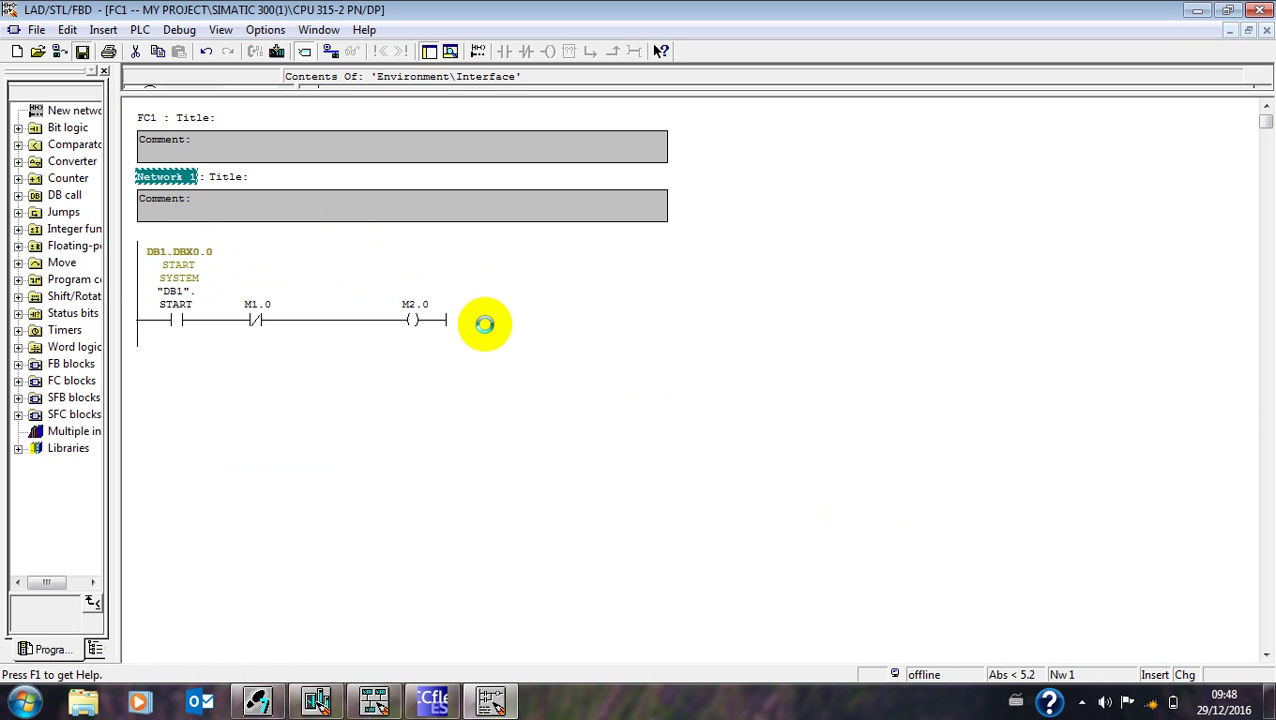
# Step: Switch to SIMATIC Manager and change the OB1 block's programming language to STL in its properties
pyautogui.click(257, 702)
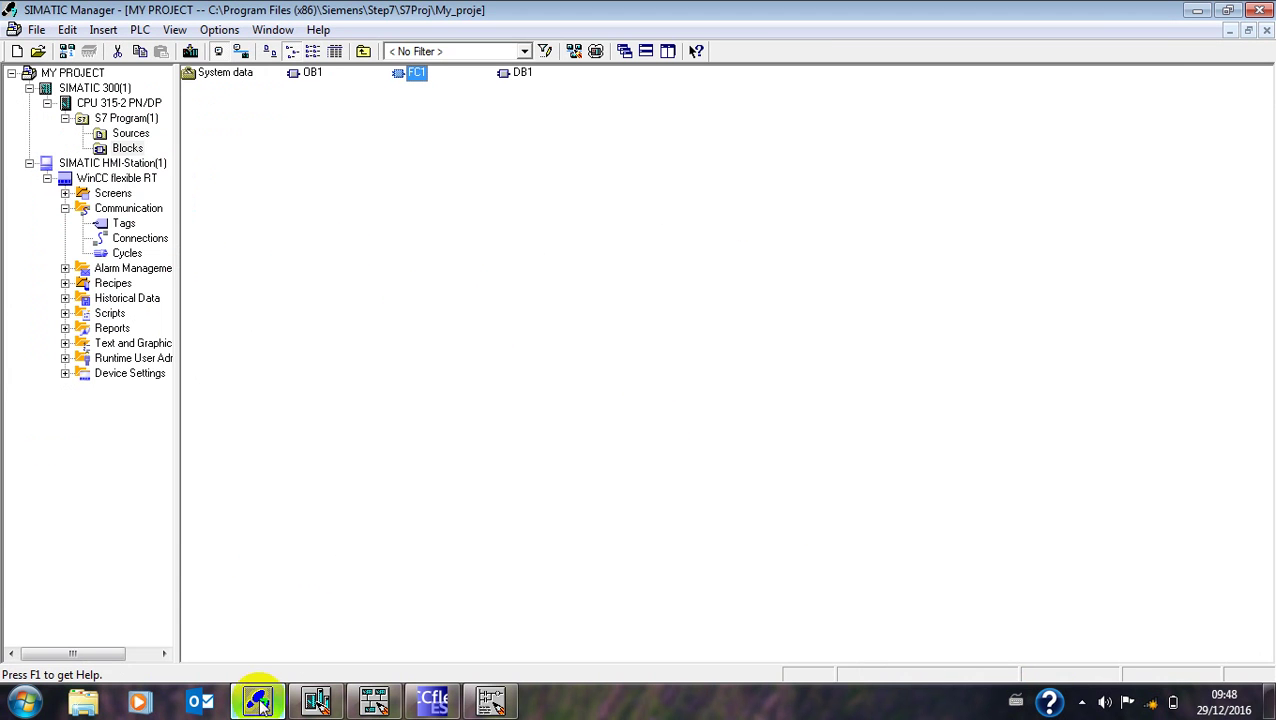
pyautogui.click(305, 72)
pyautogui.hotkey('alt', 'Return')
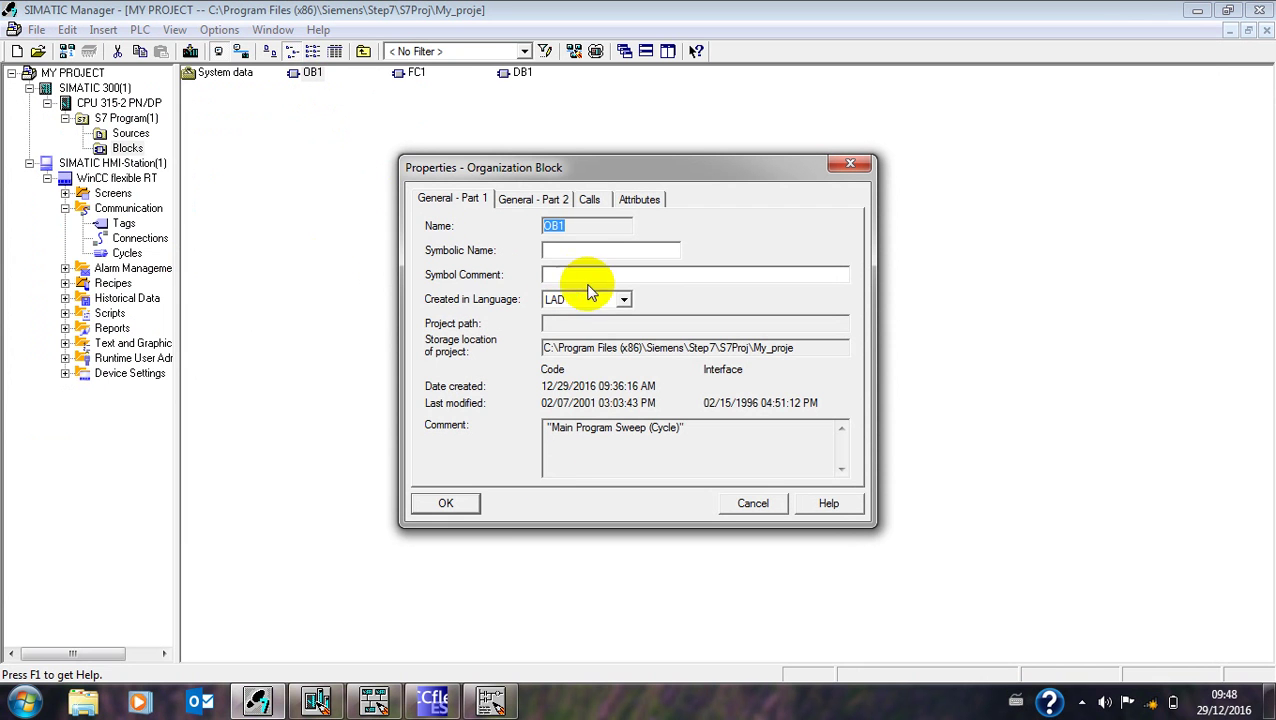
pyautogui.click(623, 301)
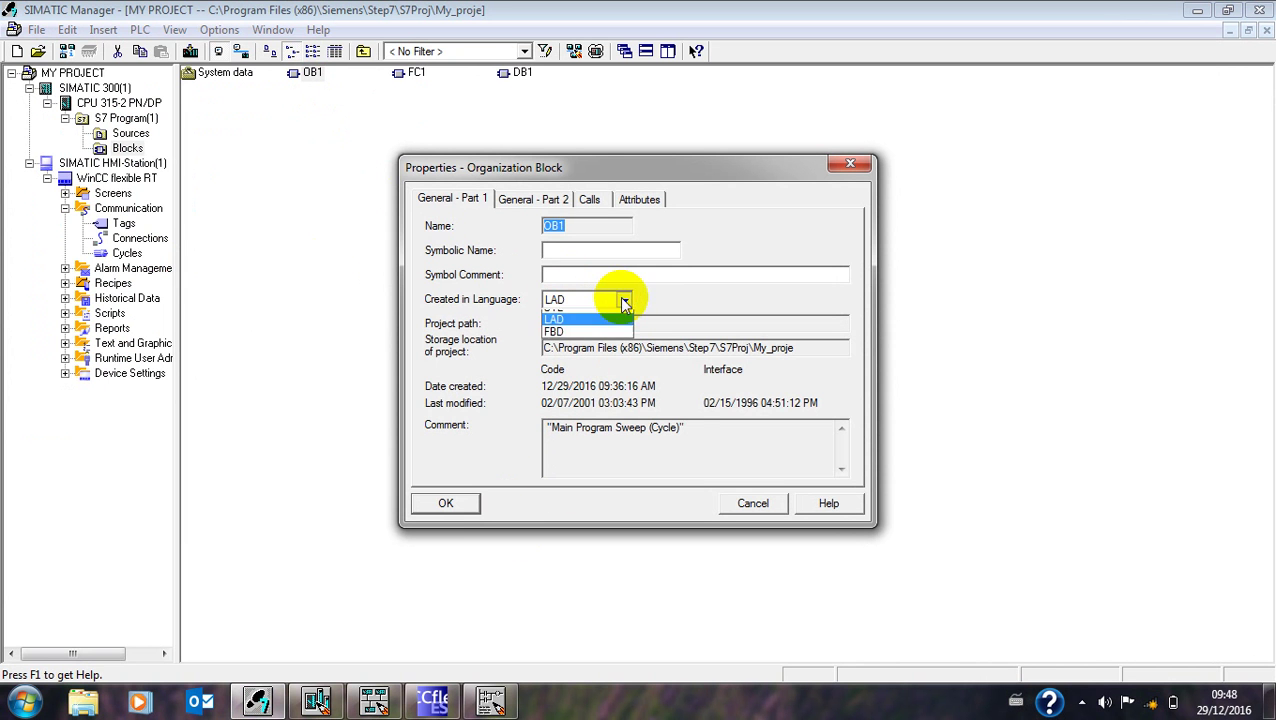
pyautogui.click(561, 317)
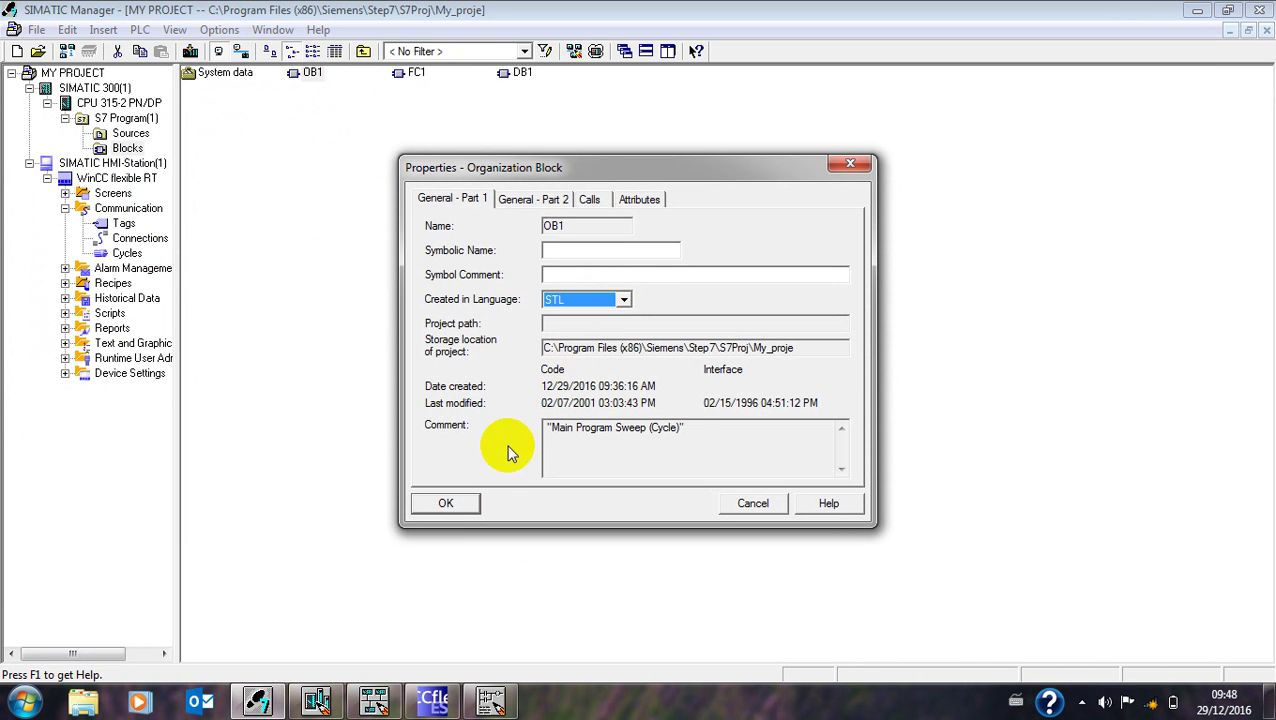
pyautogui.click(466, 507)
# Step: Open OB1, add the instruction CALL FC1 to Network 1 and save the block
pyautogui.doubleClick(305, 72)
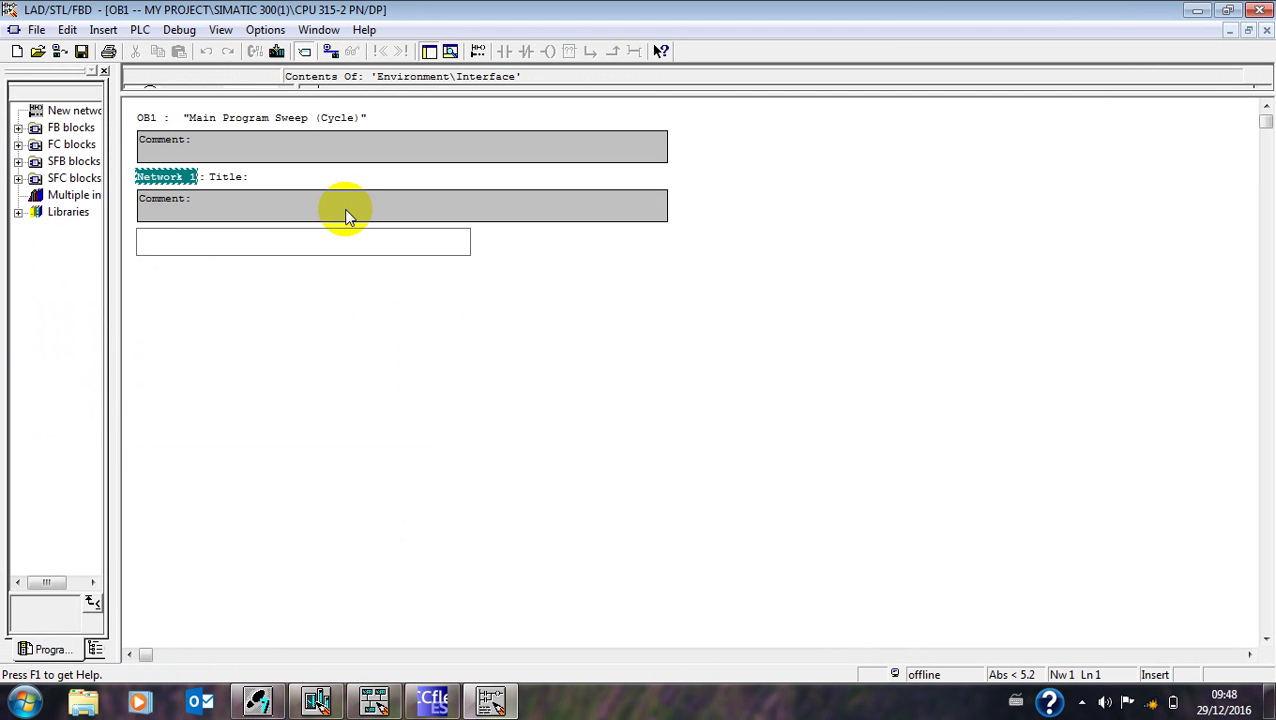
pyautogui.write('CALL FC1')
pyautogui.press('Return')
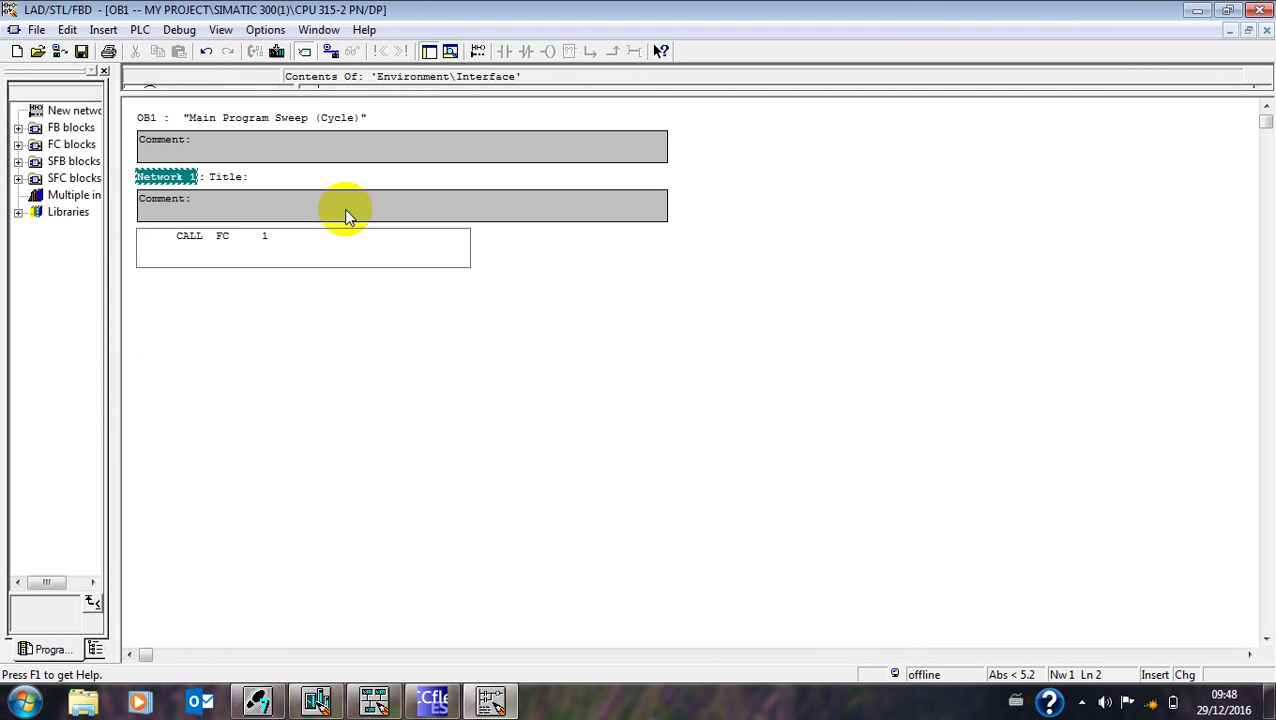
pyautogui.click(81, 51)
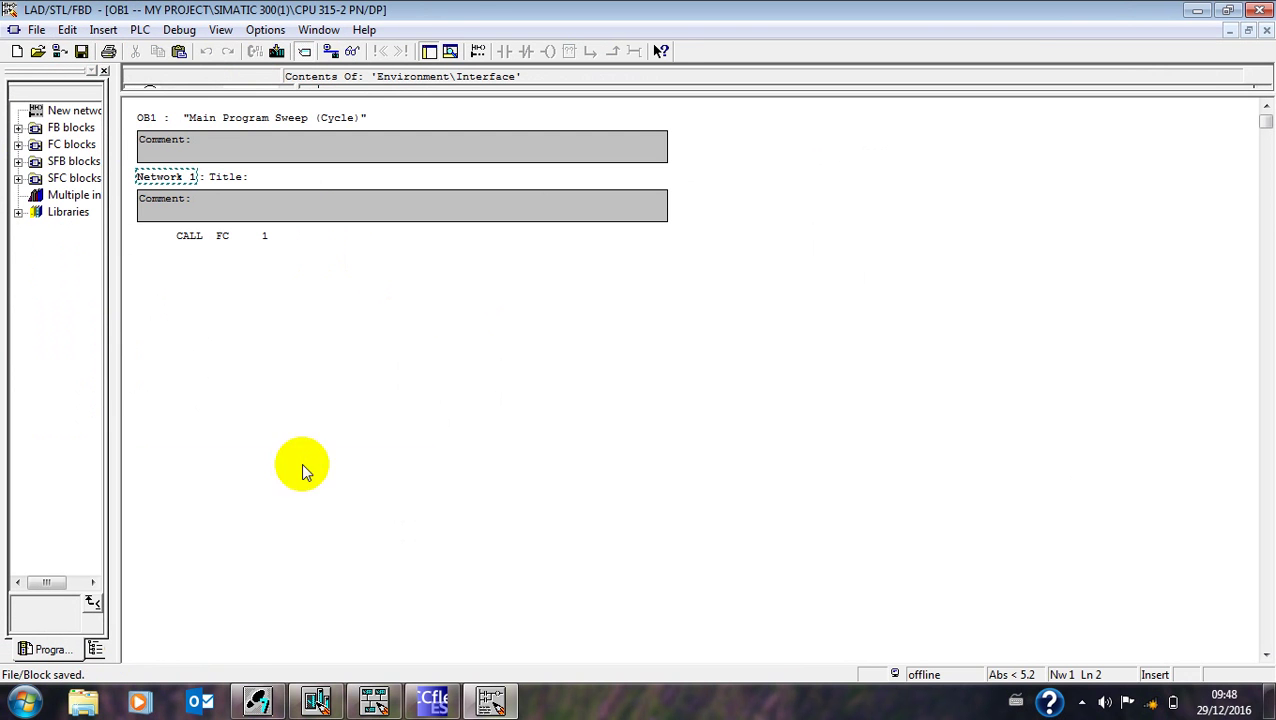
# Step: Start the PLC simulator from SIMATIC Manager, close the PIW 256 and PIW 262 windows, and reset the simulated CPU's memory
pyautogui.click(252, 700)
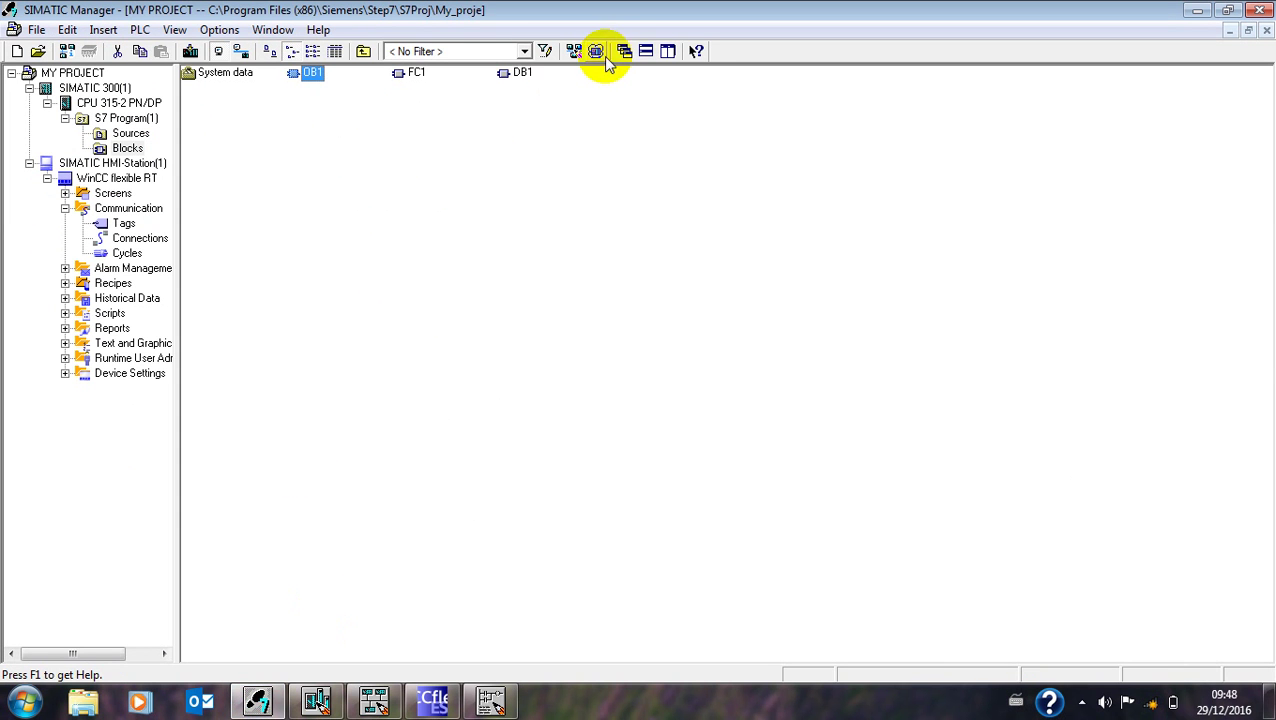
pyautogui.click(595, 51)
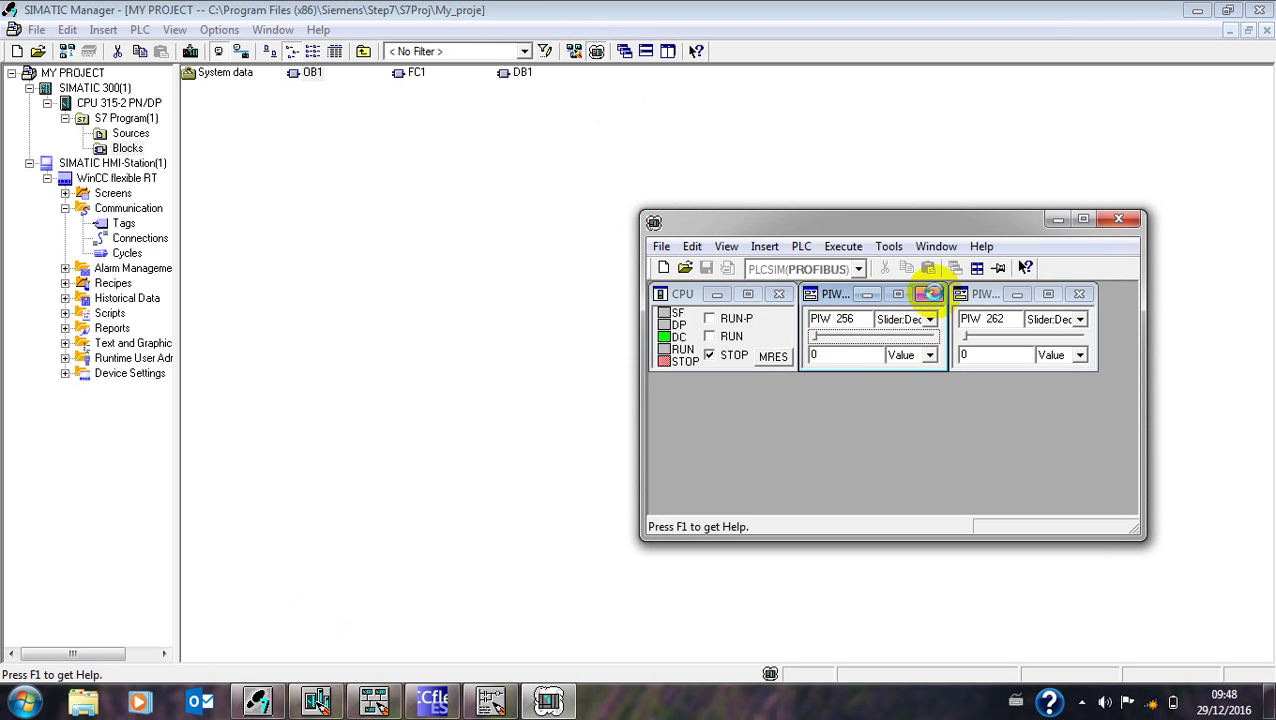
pyautogui.click(930, 295)
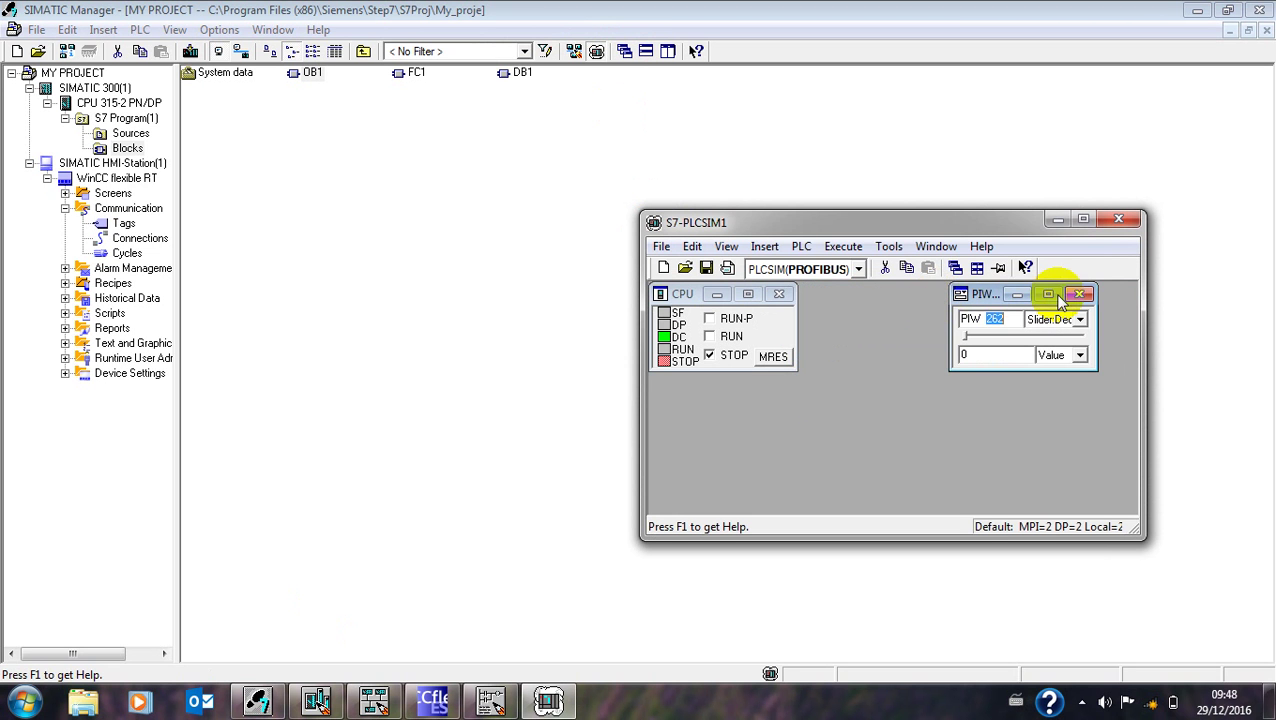
pyautogui.click(1079, 295)
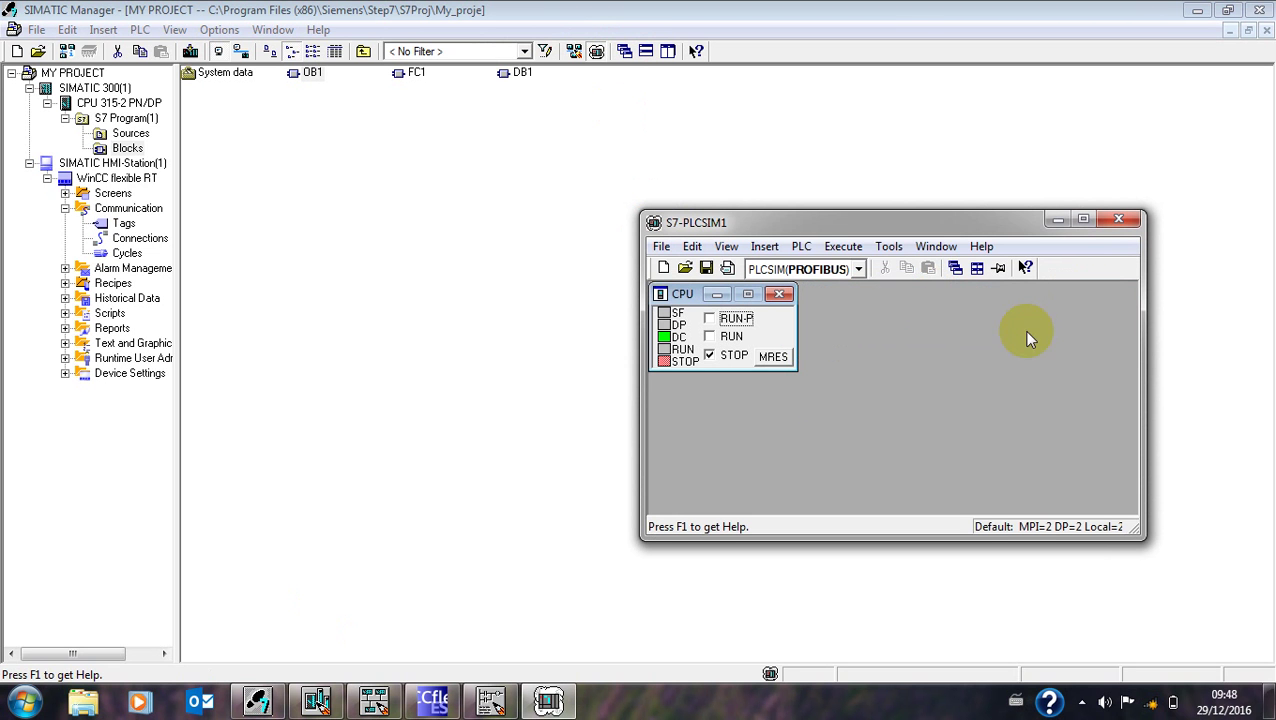
pyautogui.click(775, 357)
pyautogui.click(775, 435)
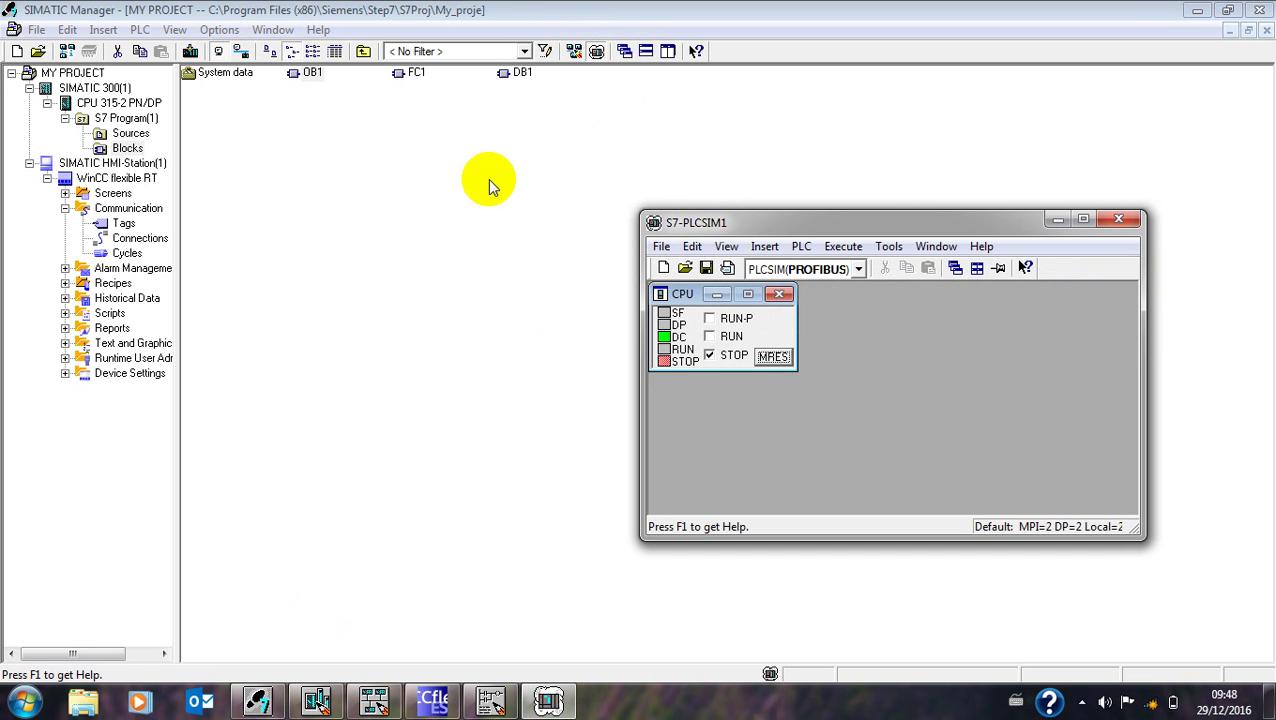
# Step: Show the Blocks folder in detail view and download OB1, FC1 and DB1 to the simulated CPU, accepting the confirmations
pyautogui.click(333, 52)
pyautogui.moveTo(208, 154); pyautogui.dragTo(208, 112)
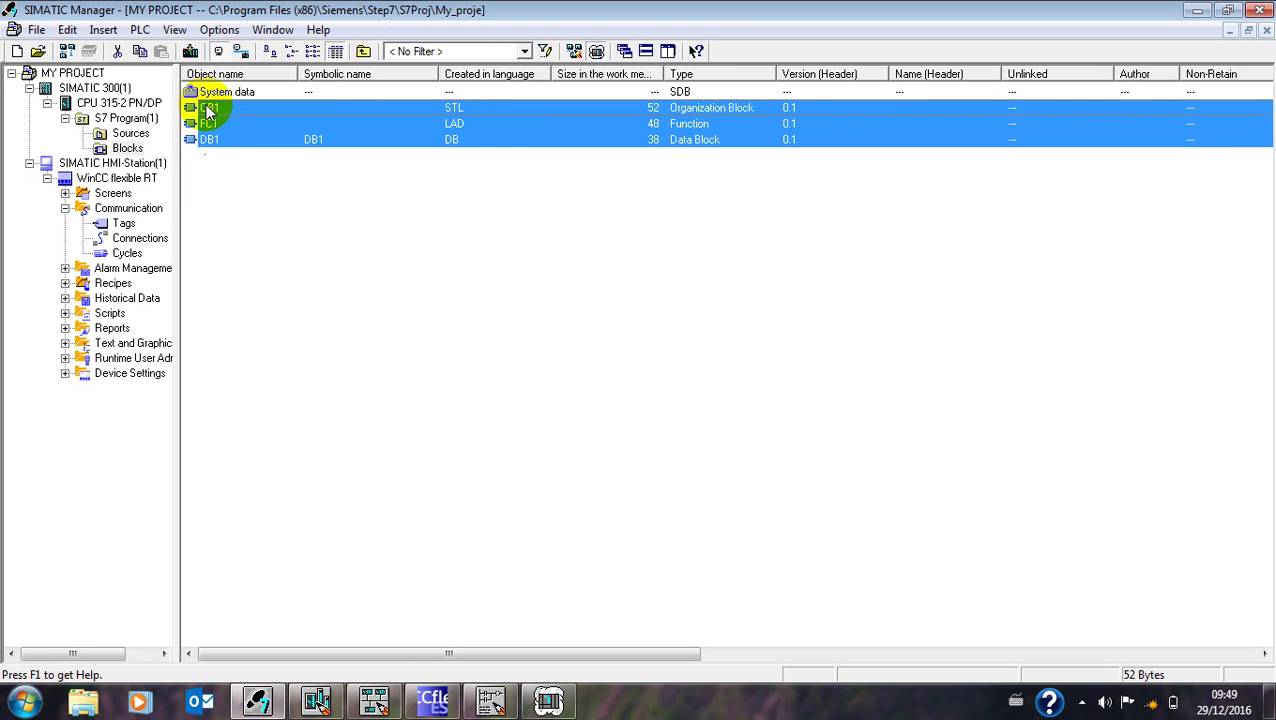
pyautogui.click(190, 51)
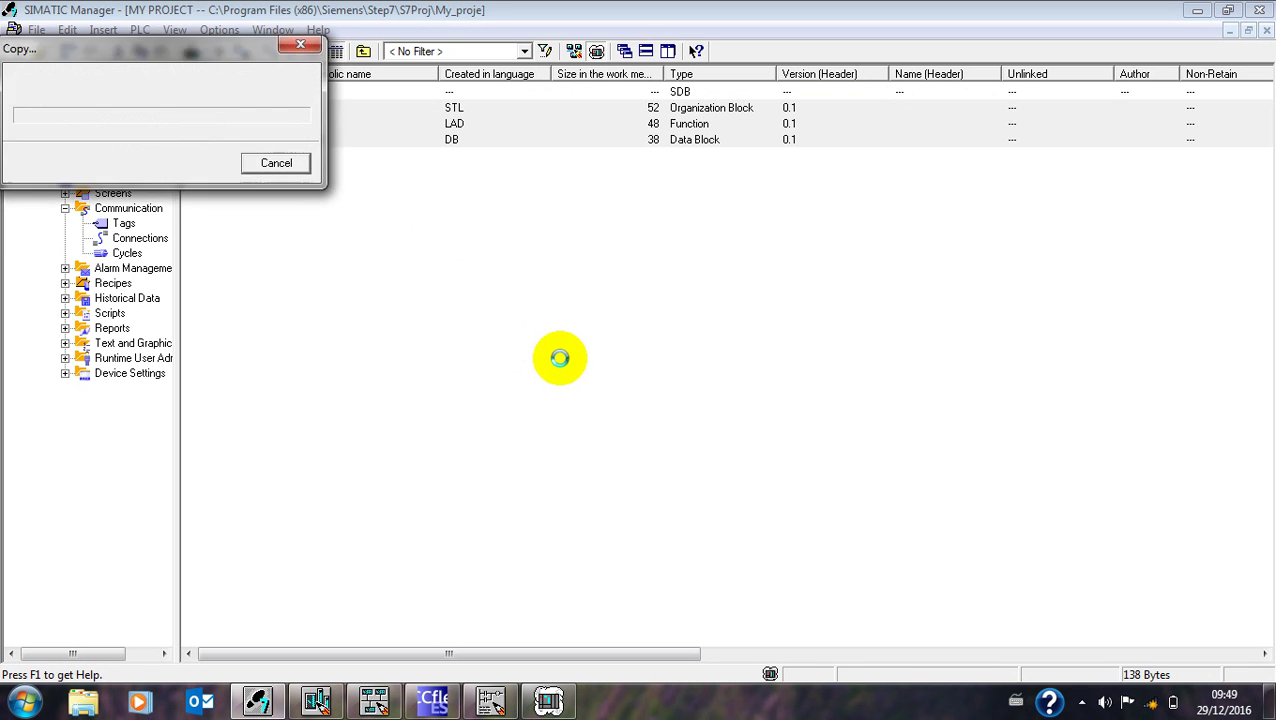
pyautogui.click(47, 172)
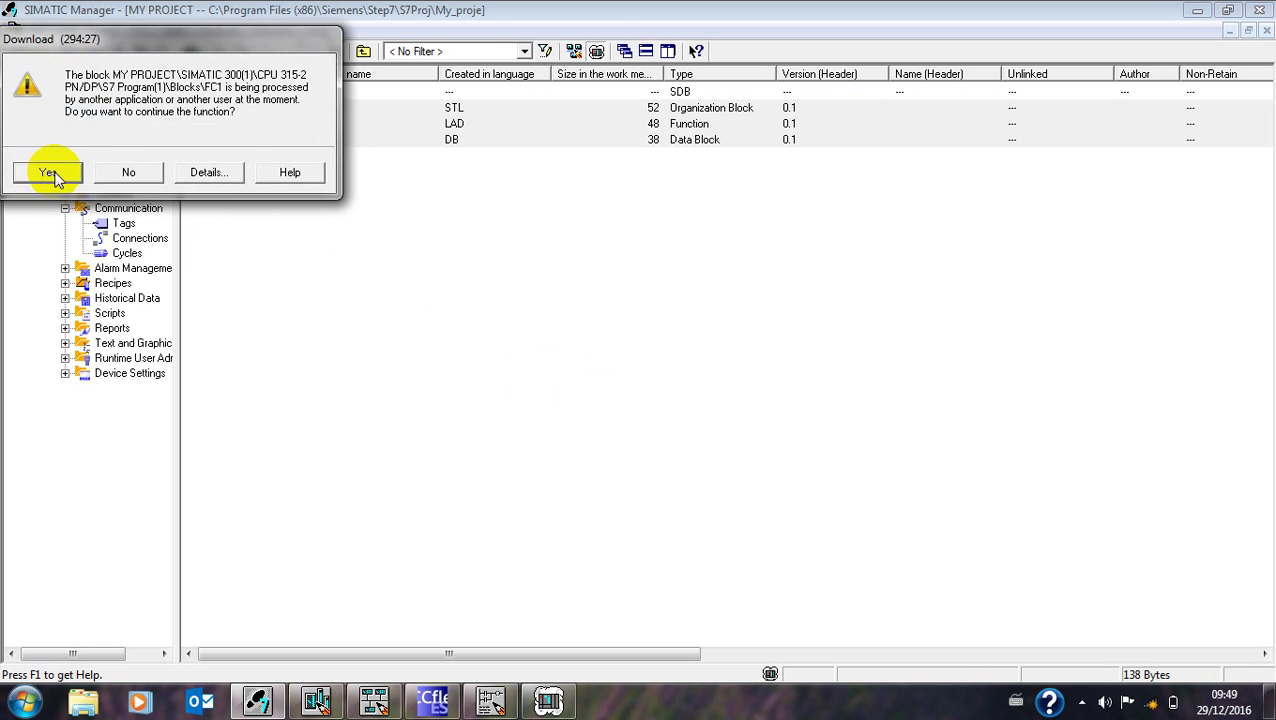
pyautogui.click(50, 173)
pyautogui.click(53, 173)
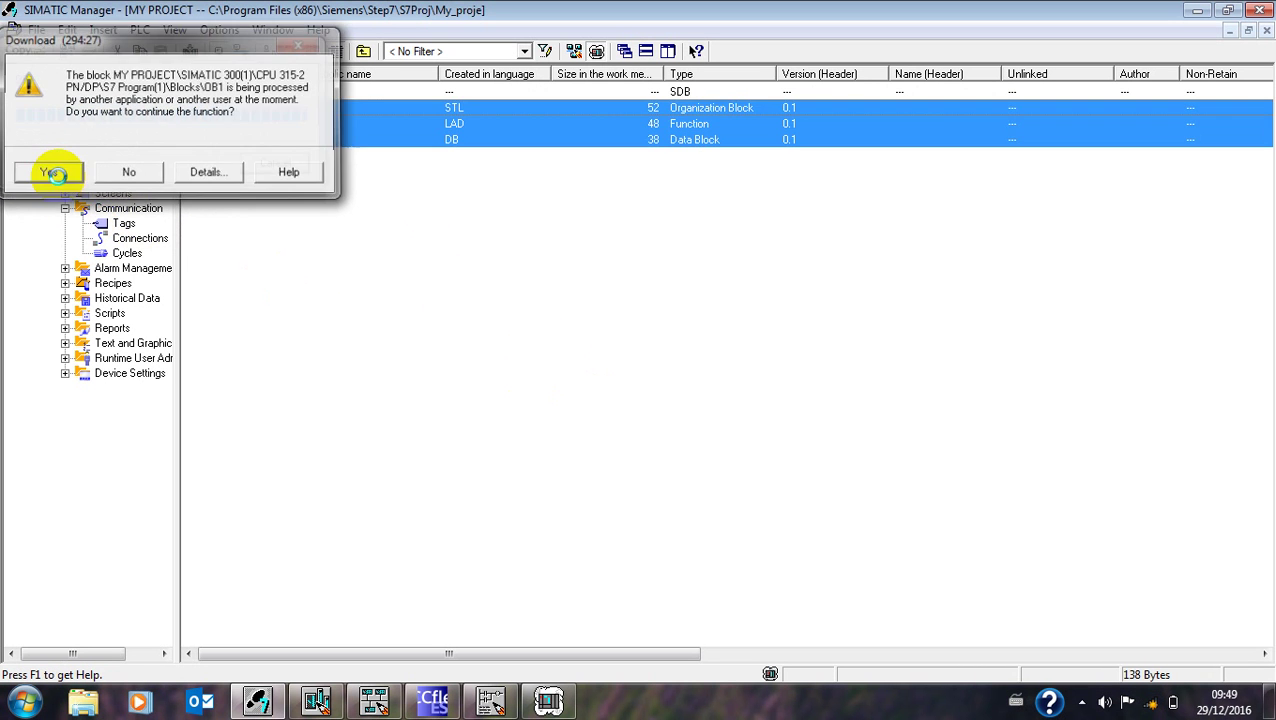
# Step: Switch to S7-PLCSIM and set the simulated CPU to RUN-P mode
pyautogui.click(548, 700)
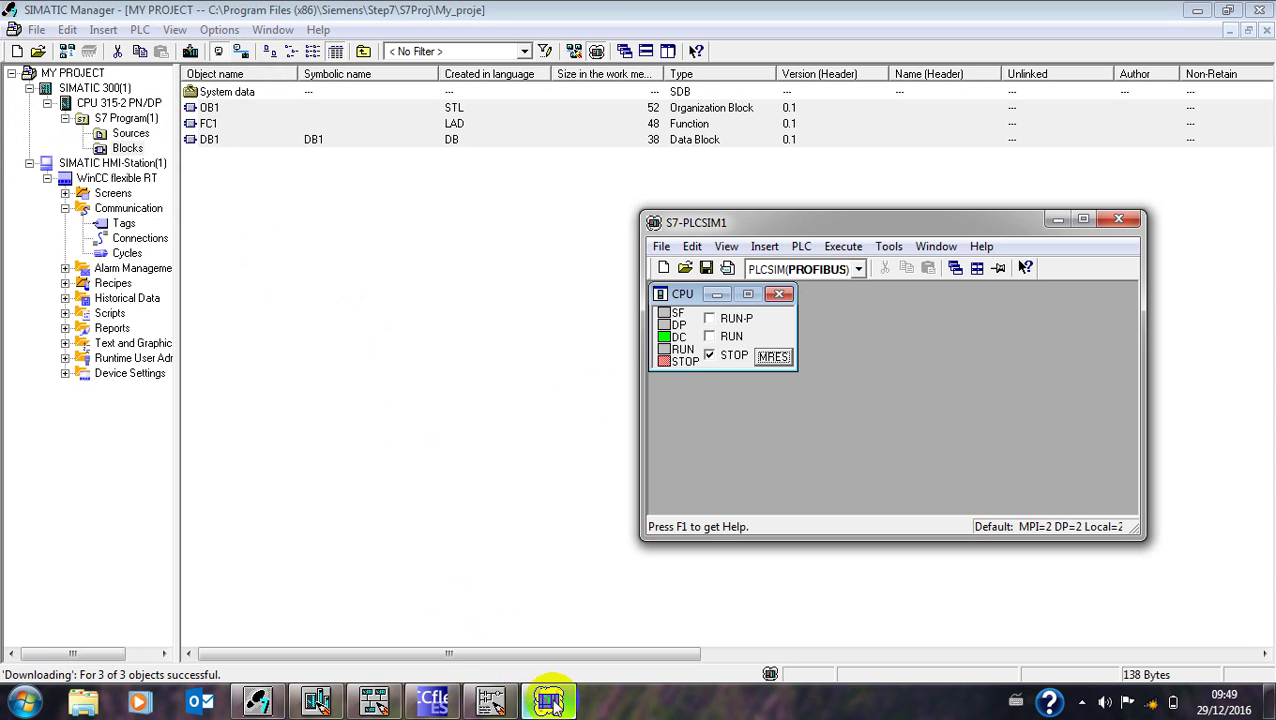
pyautogui.click(710, 319)
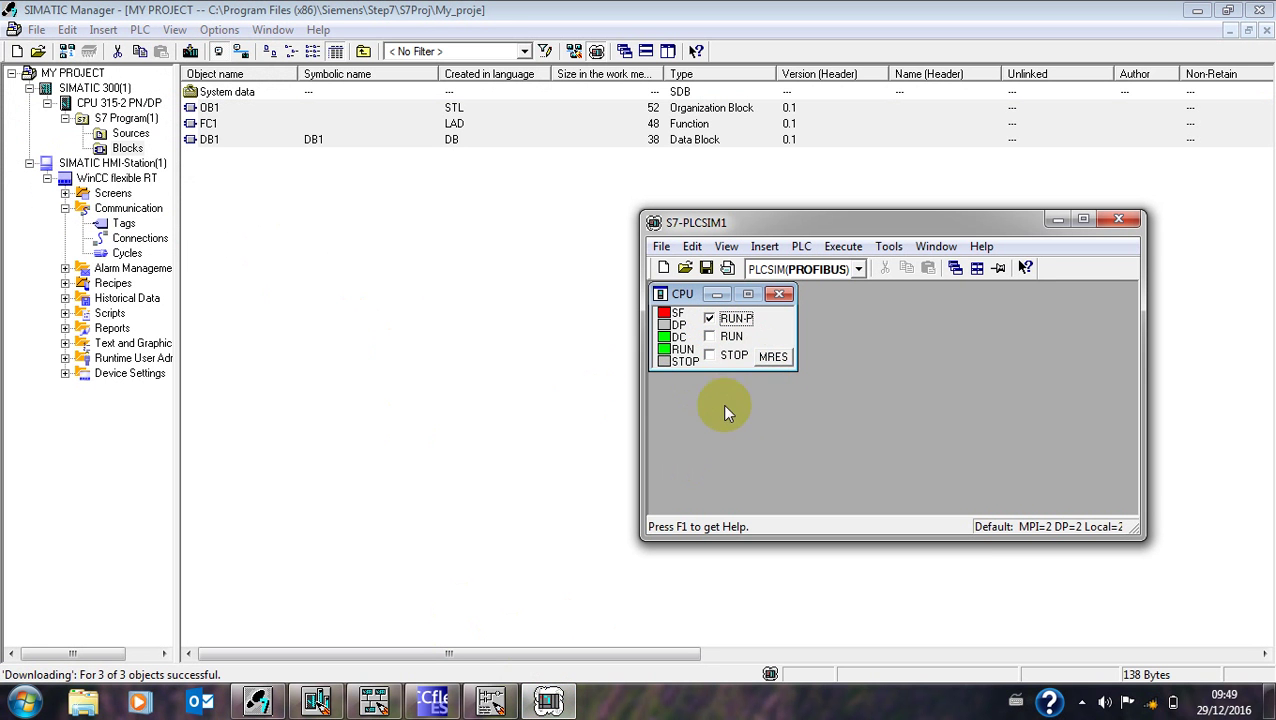
pyautogui.click(262, 233)
# Step: Switch to the LAD/STL/FBD editor, bring up block FC1 and turn on online monitoring
pyautogui.click(488, 700)
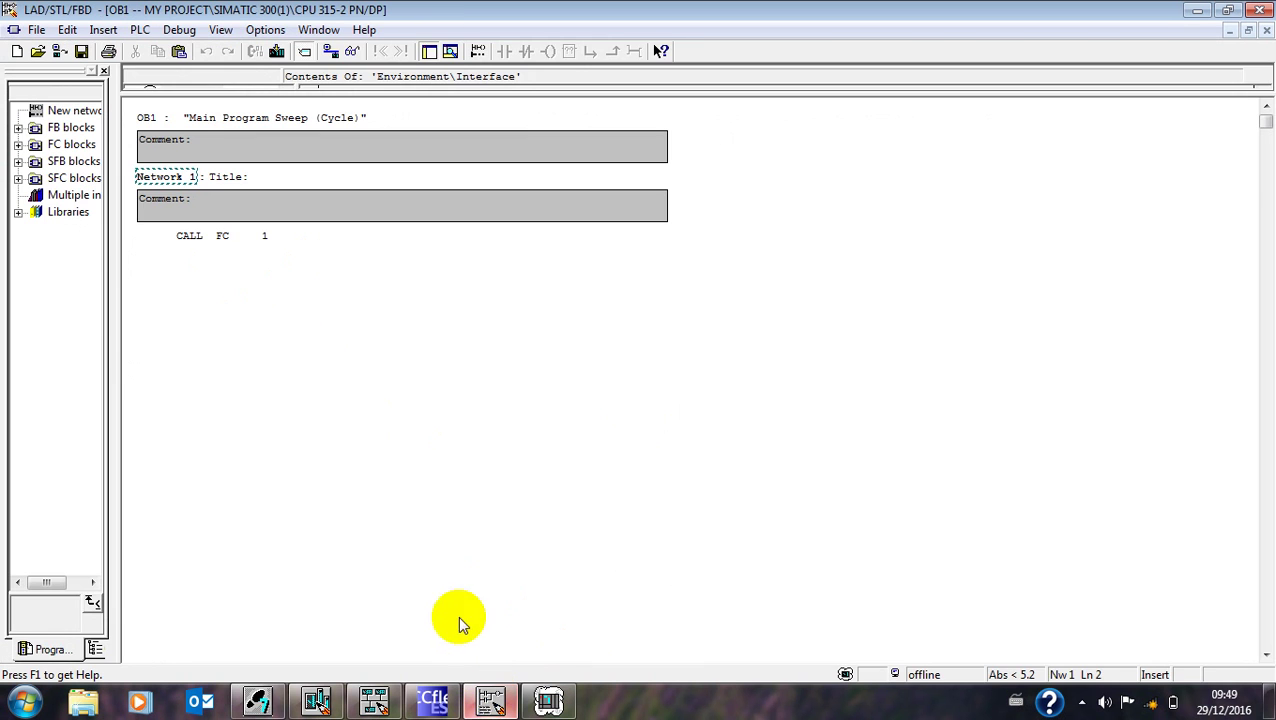
pyautogui.click(318, 29)
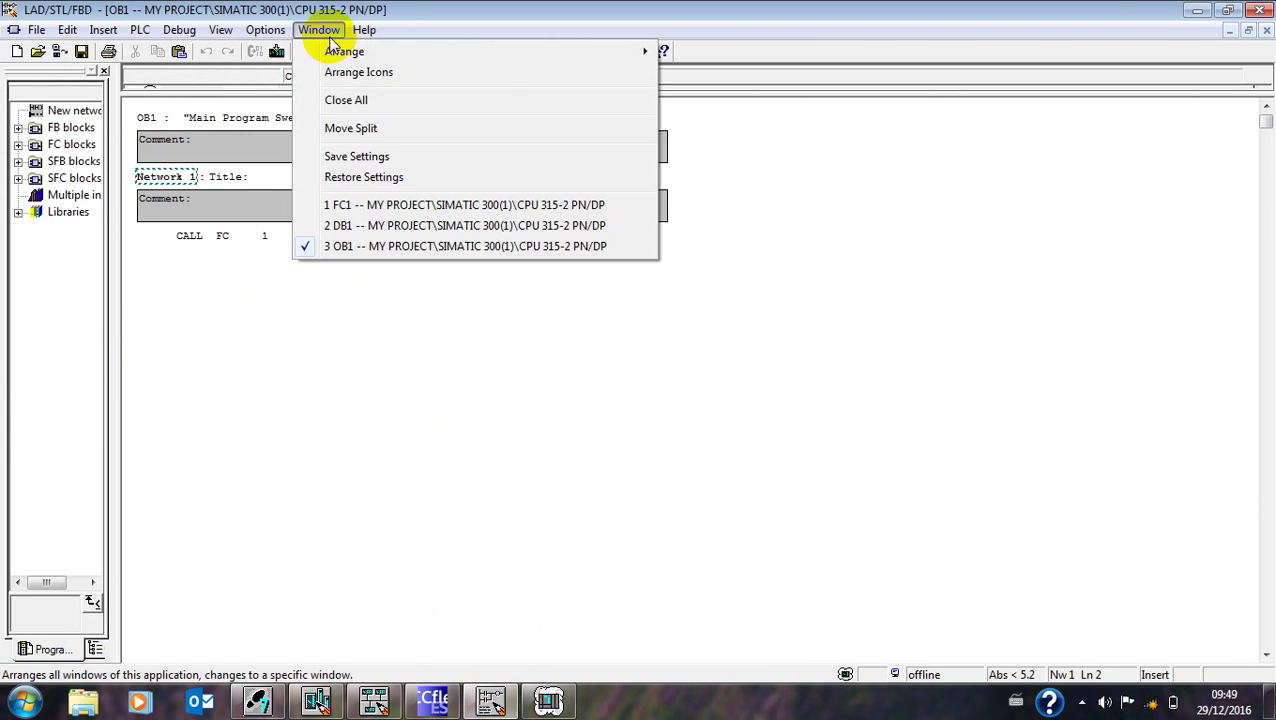
pyautogui.click(330, 208)
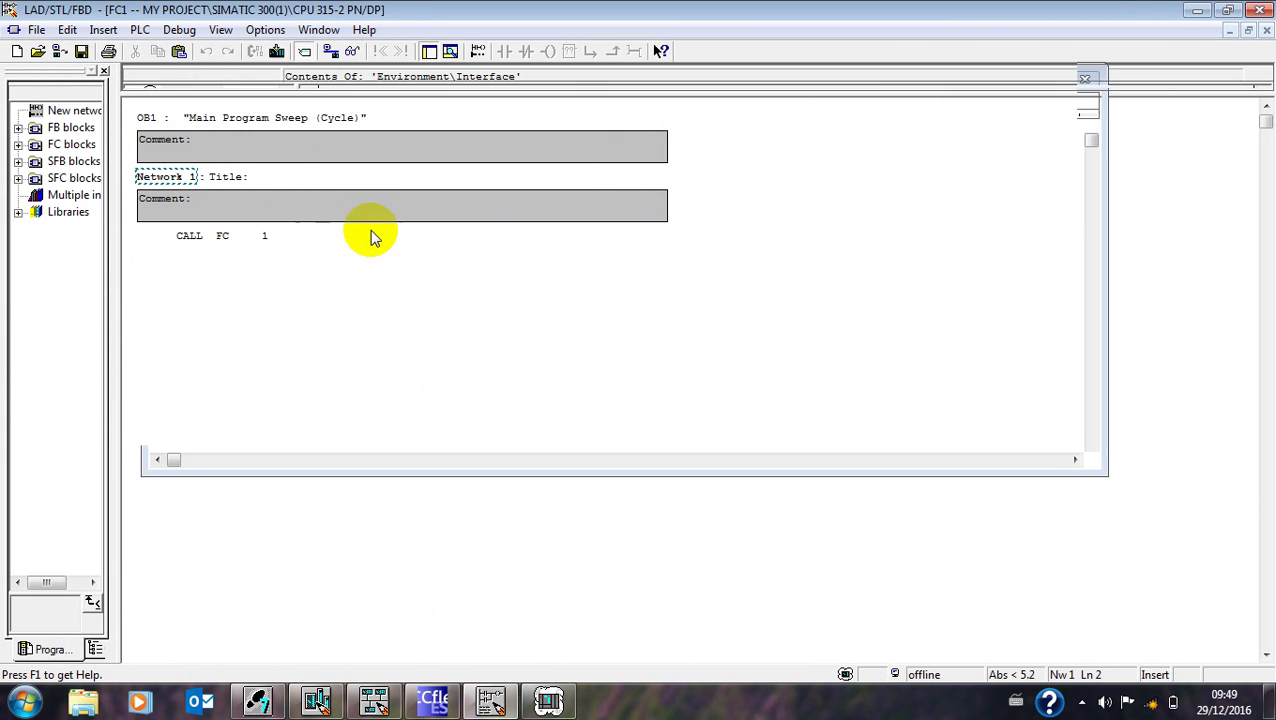
pyautogui.click(350, 50)
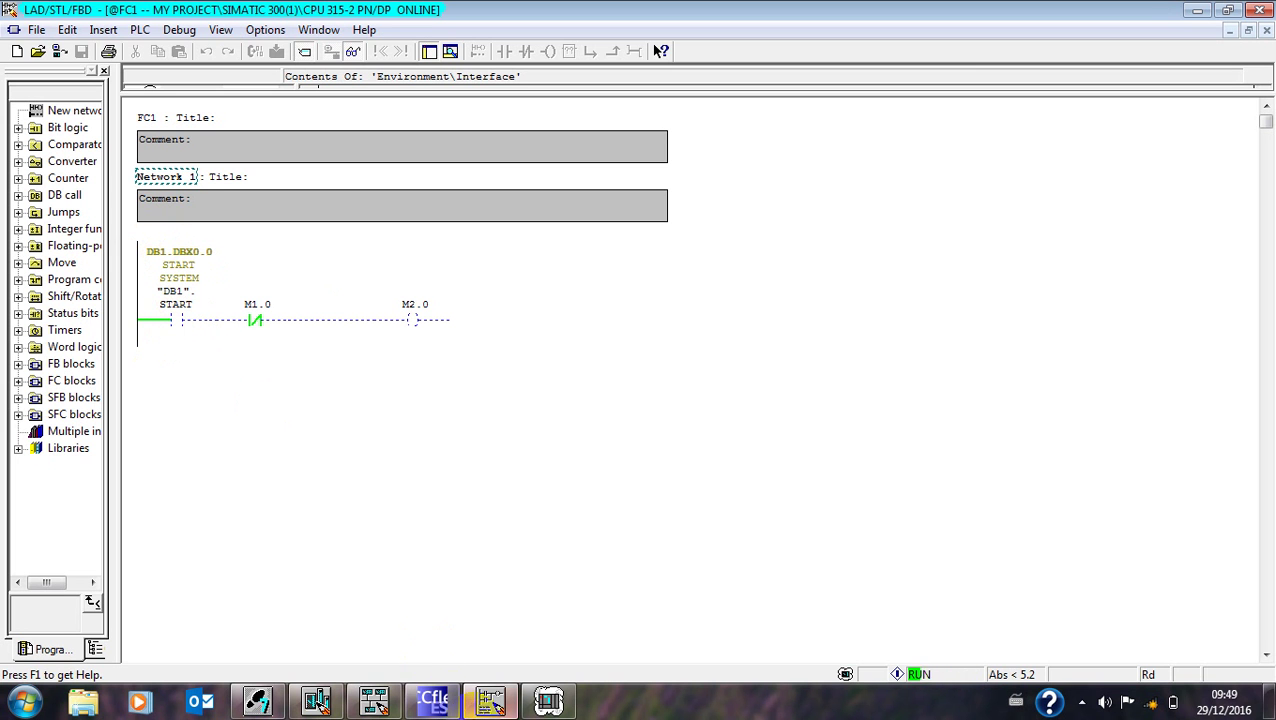
# Step: Switch to WinCC flexible and assign the InvertBit function to the START button's Press event
pyautogui.click(440, 700)
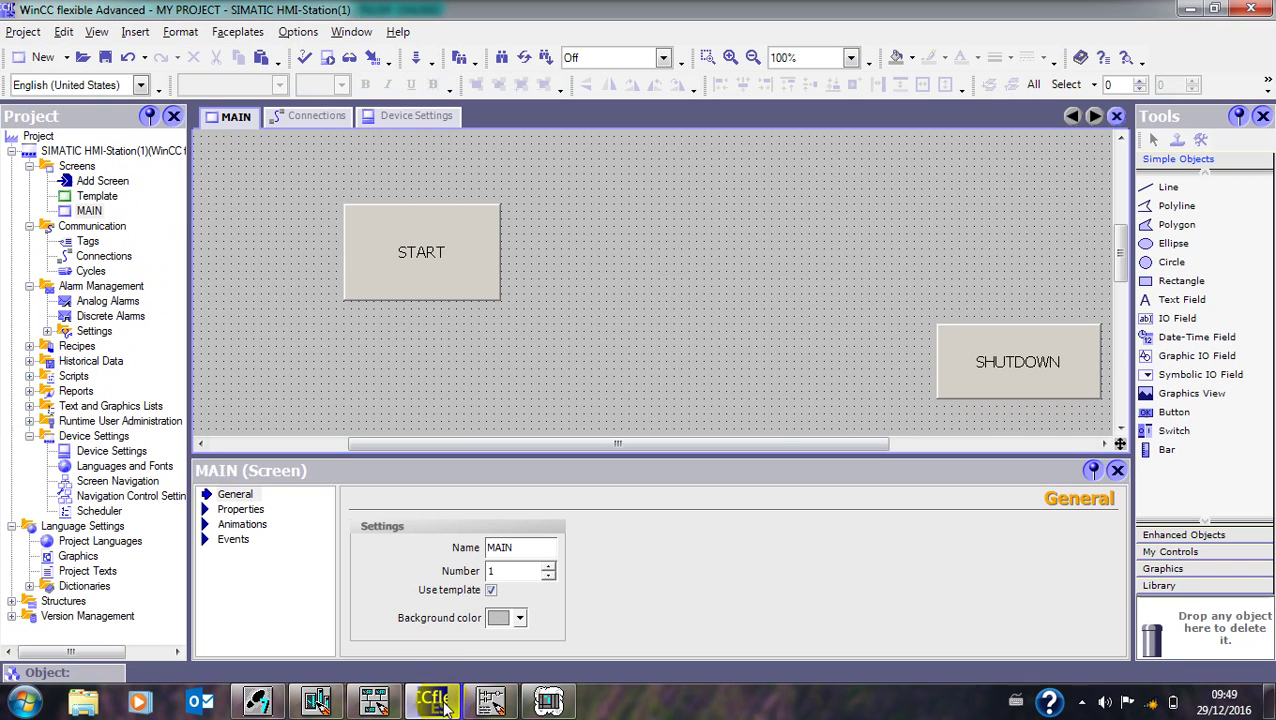
pyautogui.click(425, 268)
pyautogui.click(236, 540)
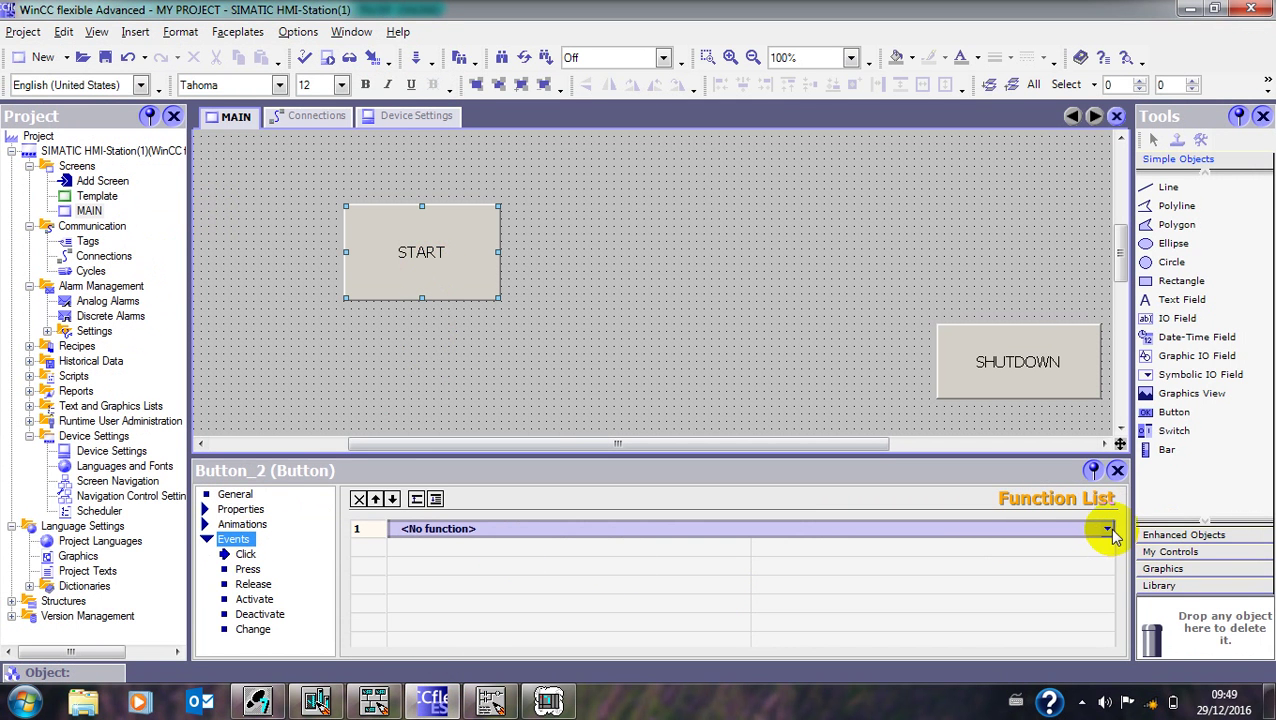
pyautogui.click(248, 569)
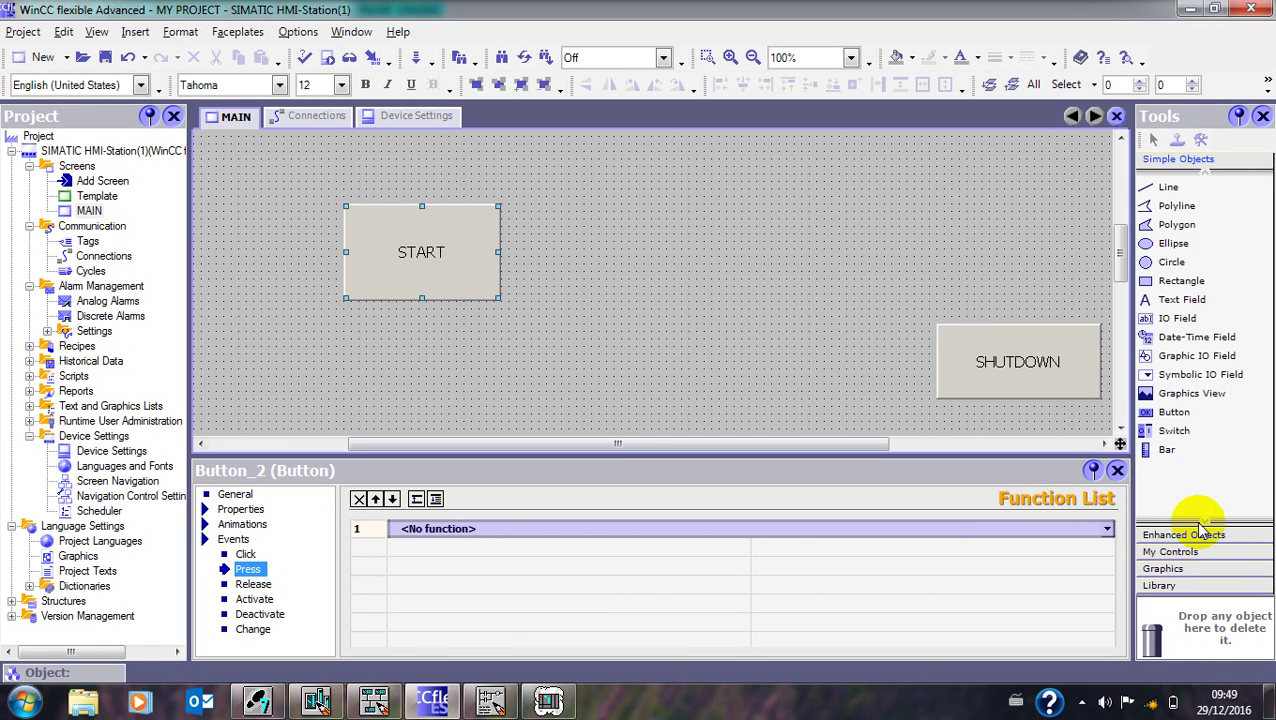
pyautogui.click(1107, 529)
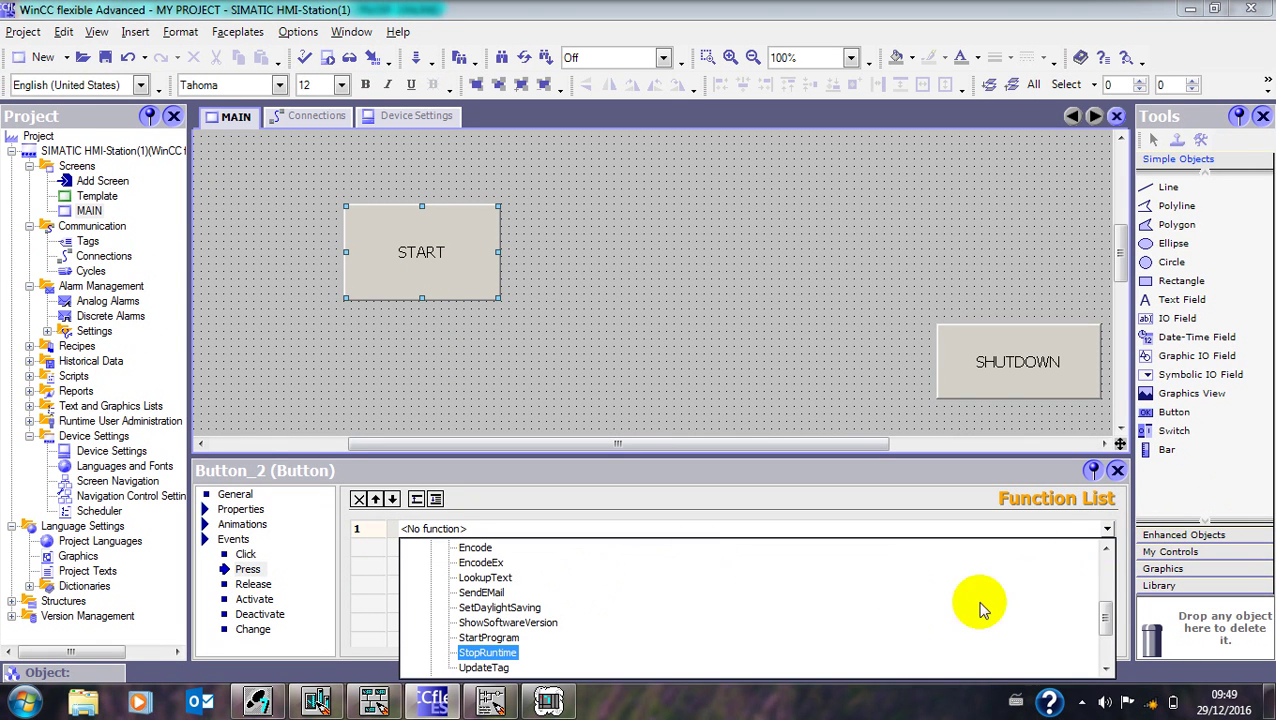
pyautogui.moveTo(1105, 612); pyautogui.dragTo(1105, 565)
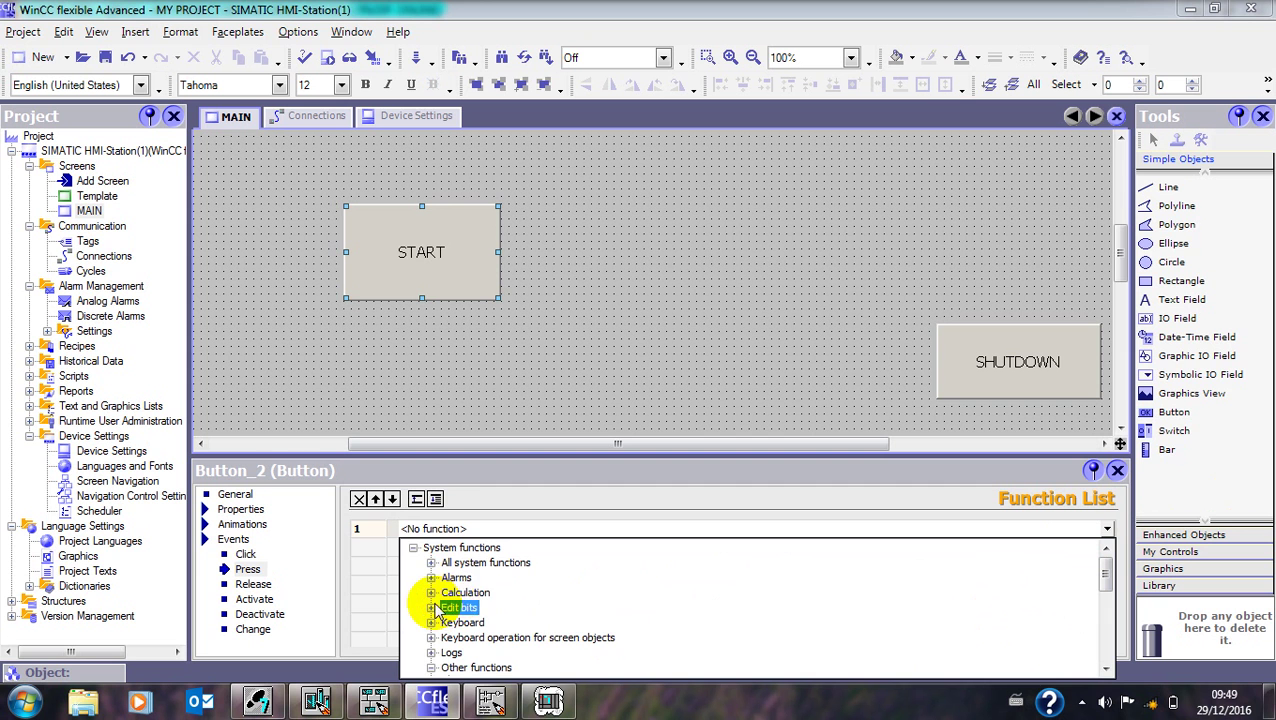
pyautogui.click(431, 607)
pyautogui.click(470, 566)
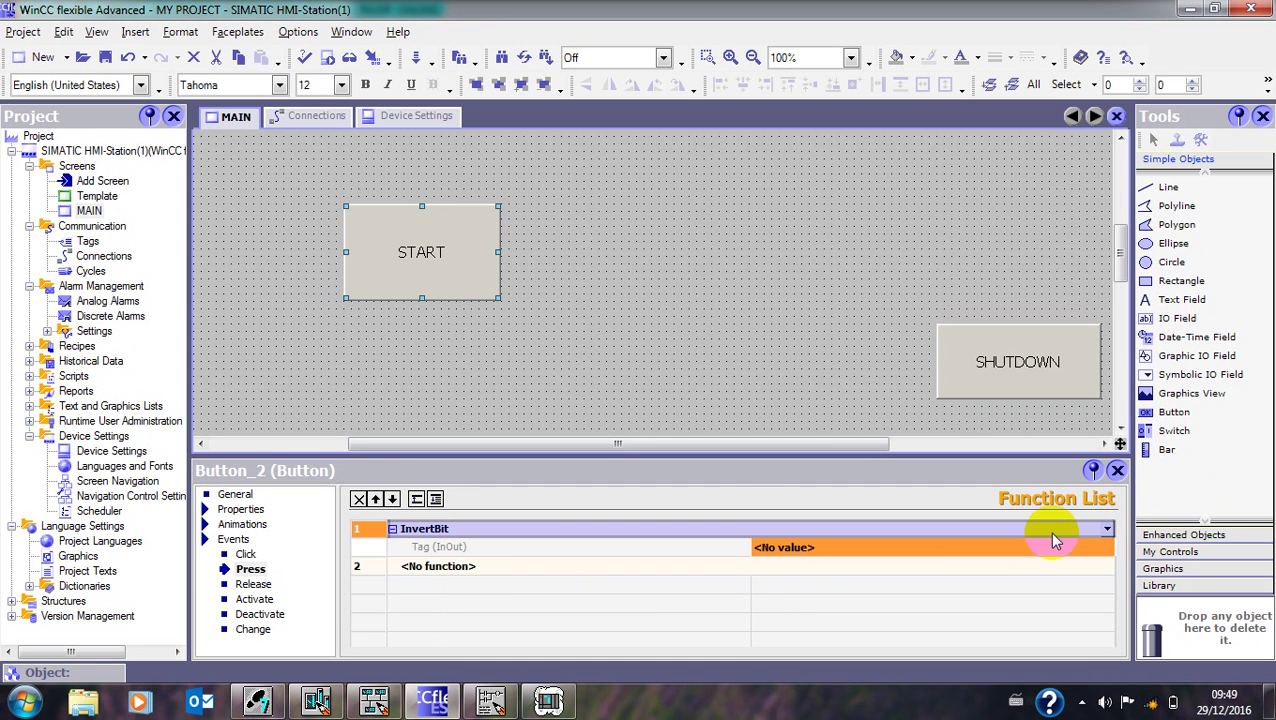
# Step: Link the InvertBit function to the START tag of DB1 in the SIMATIC 300(1) S7 program
pyautogui.click(1100, 547)
pyautogui.click(1107, 547)
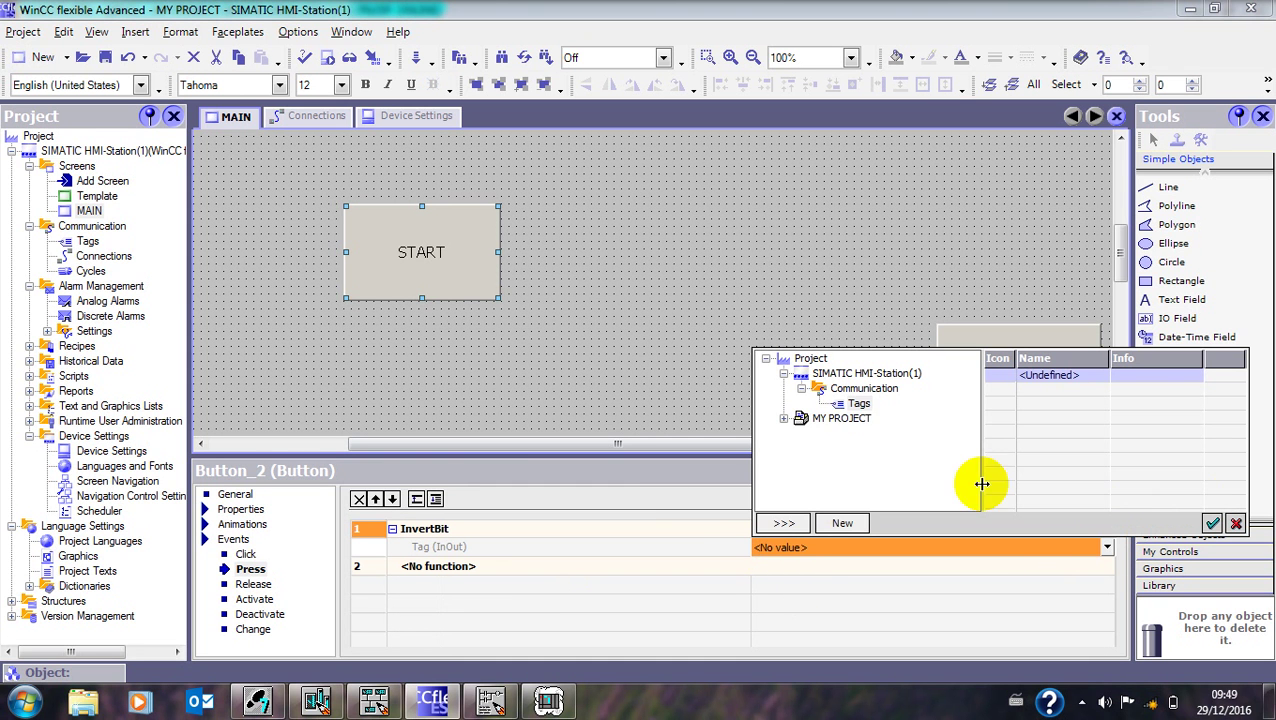
pyautogui.click(832, 418)
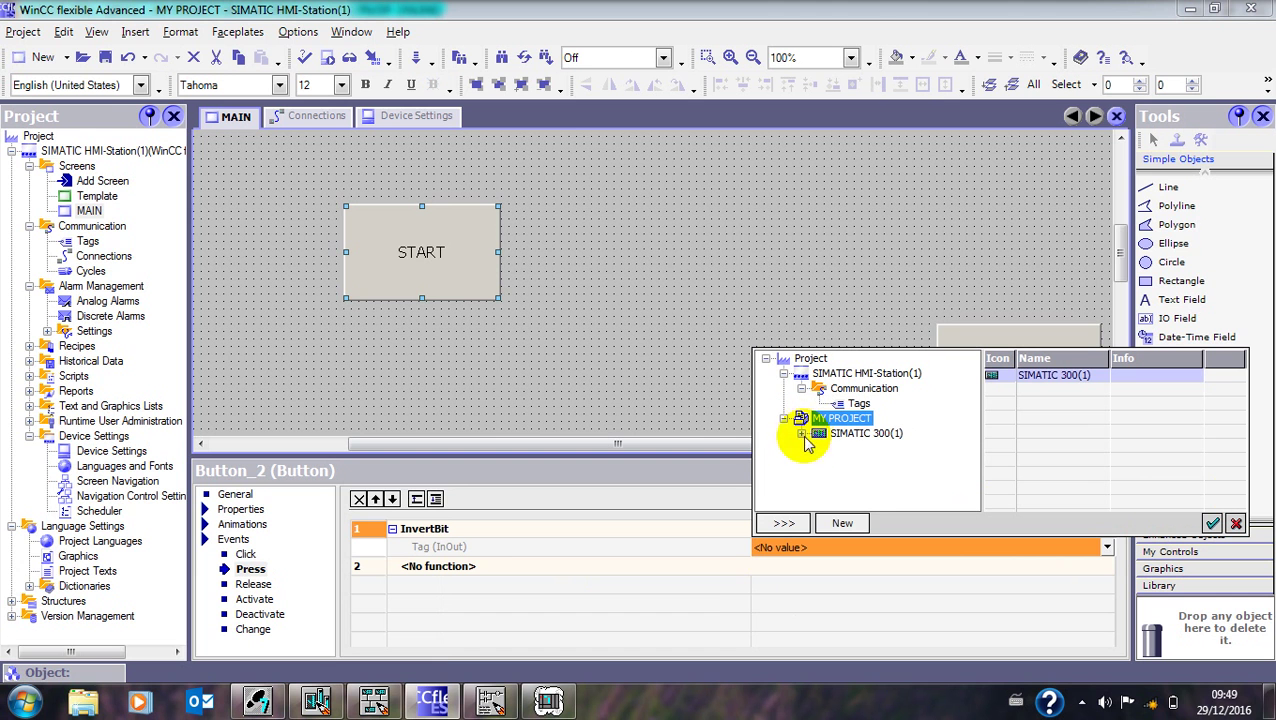
pyautogui.click(801, 433)
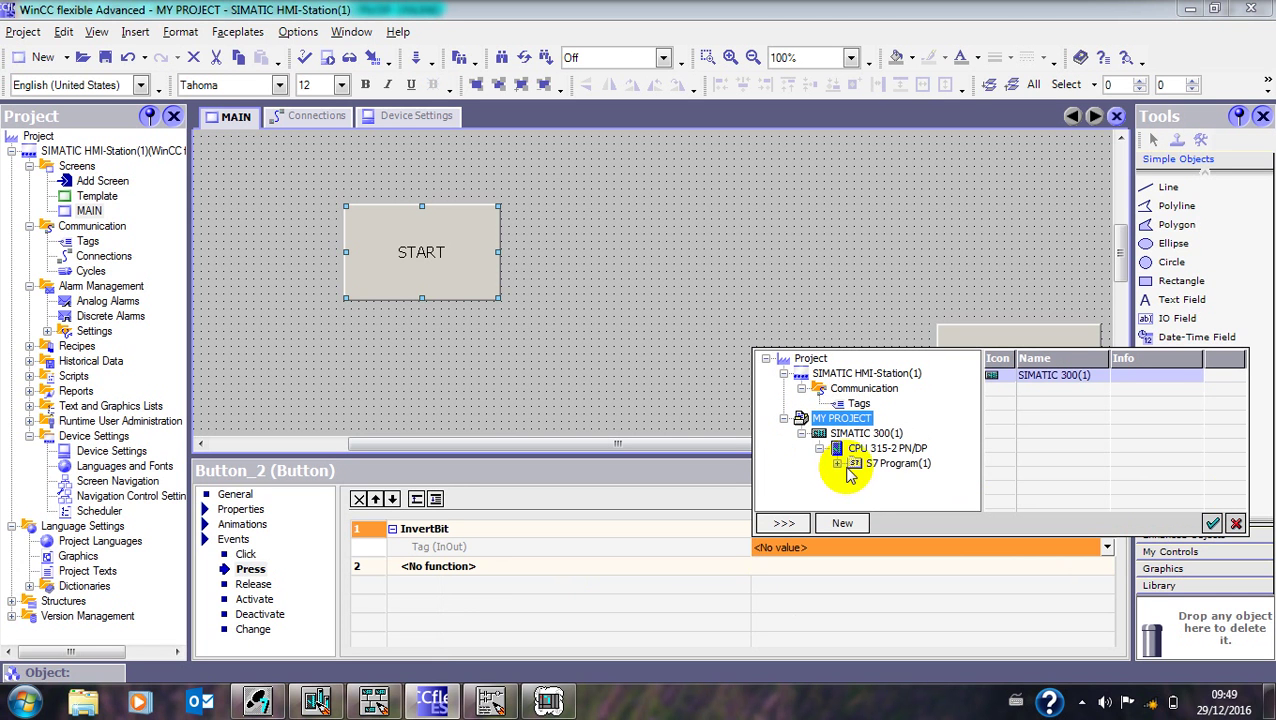
pyautogui.click(838, 464)
pyautogui.click(889, 493)
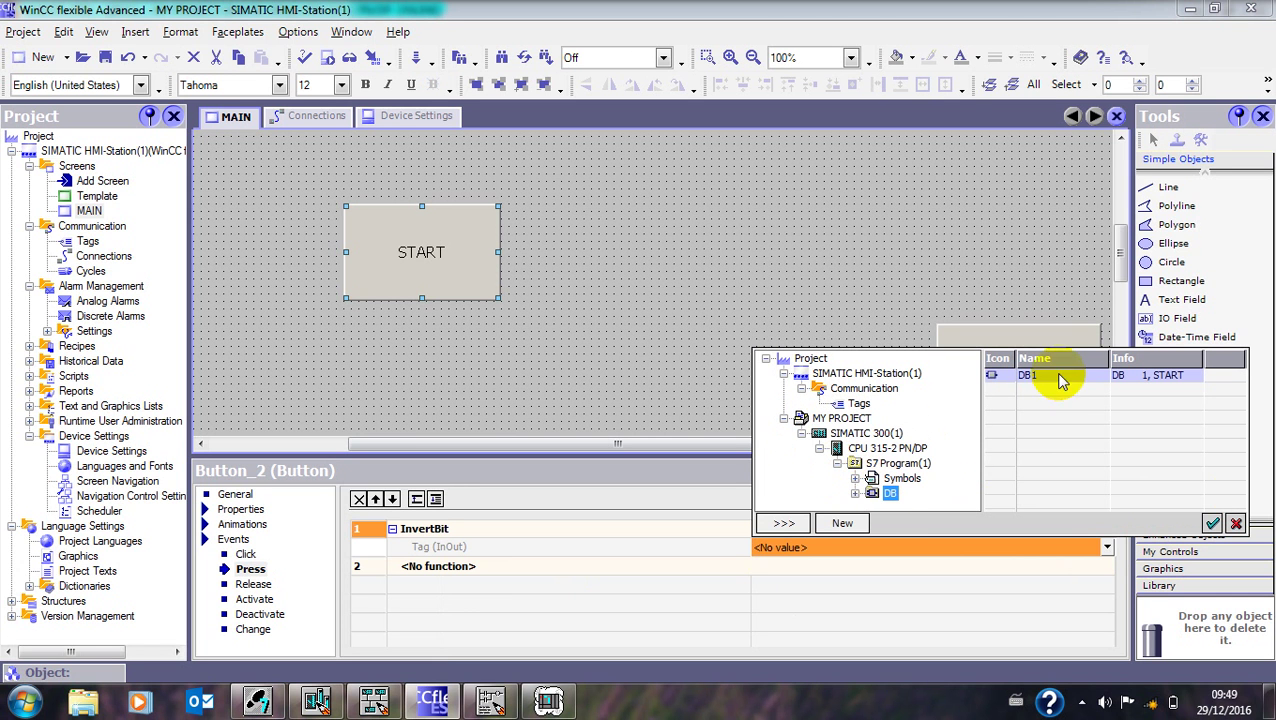
pyautogui.doubleClick(889, 493)
pyautogui.click(908, 493)
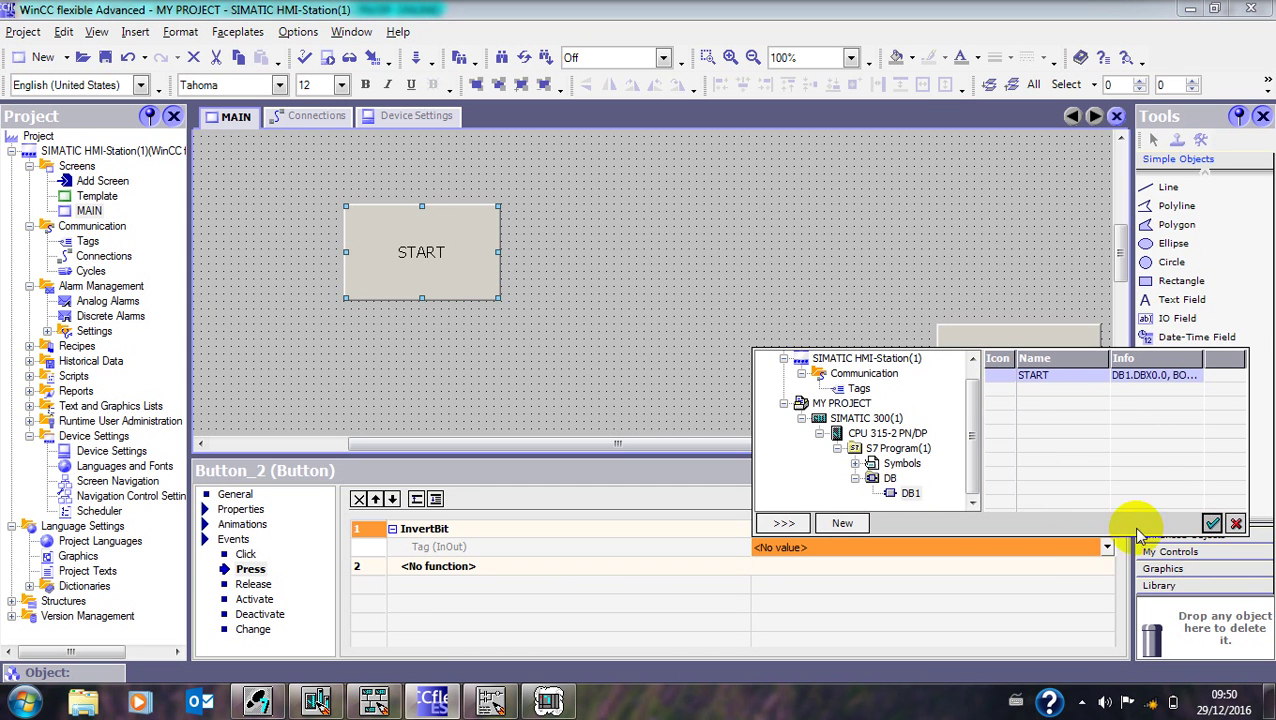
pyautogui.click(1211, 523)
pyautogui.click(869, 527)
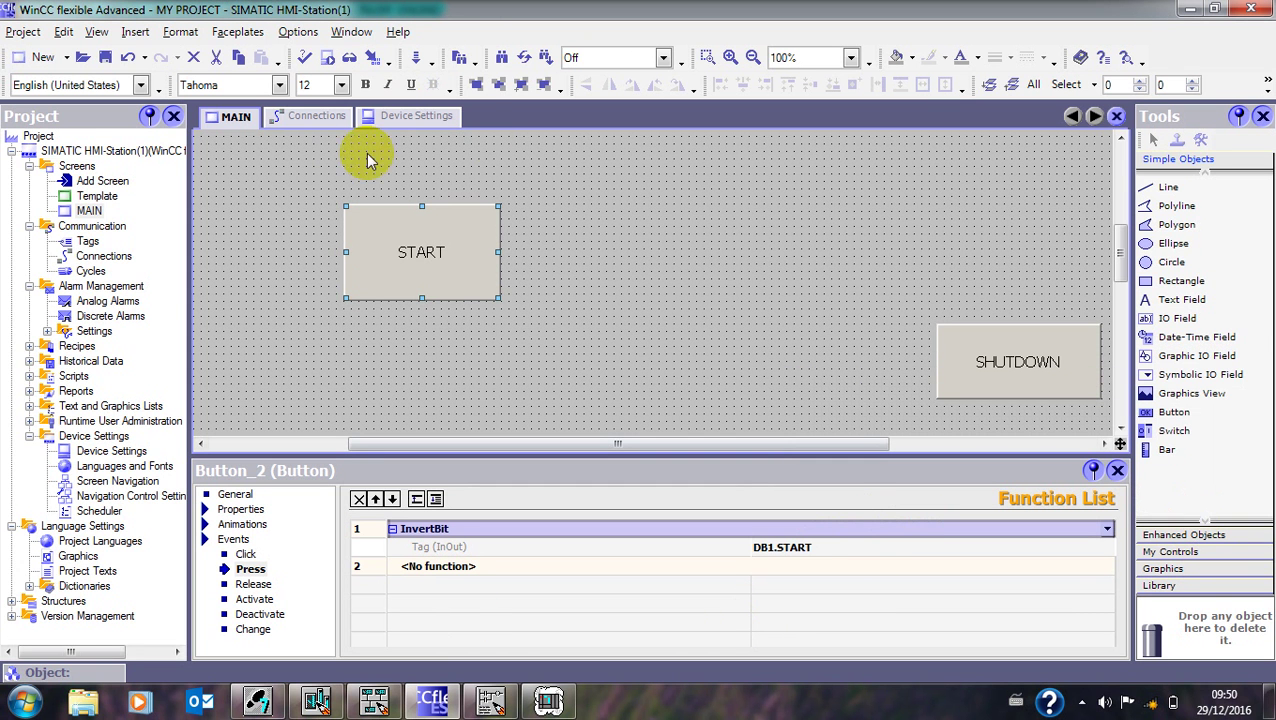
# Step: Start the WinCC flexible runtime and show the monitored FC1 block in a smaller window over the runtime screen
pyautogui.click(327, 57)
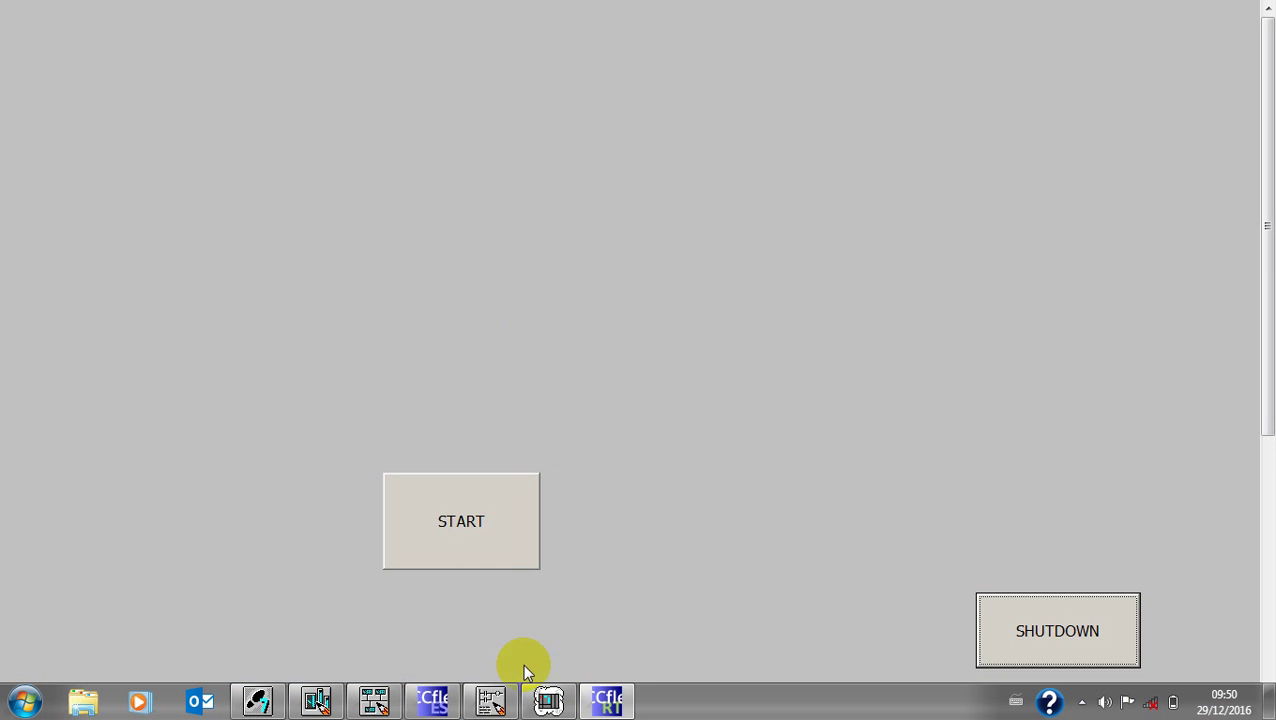
pyautogui.click(503, 707)
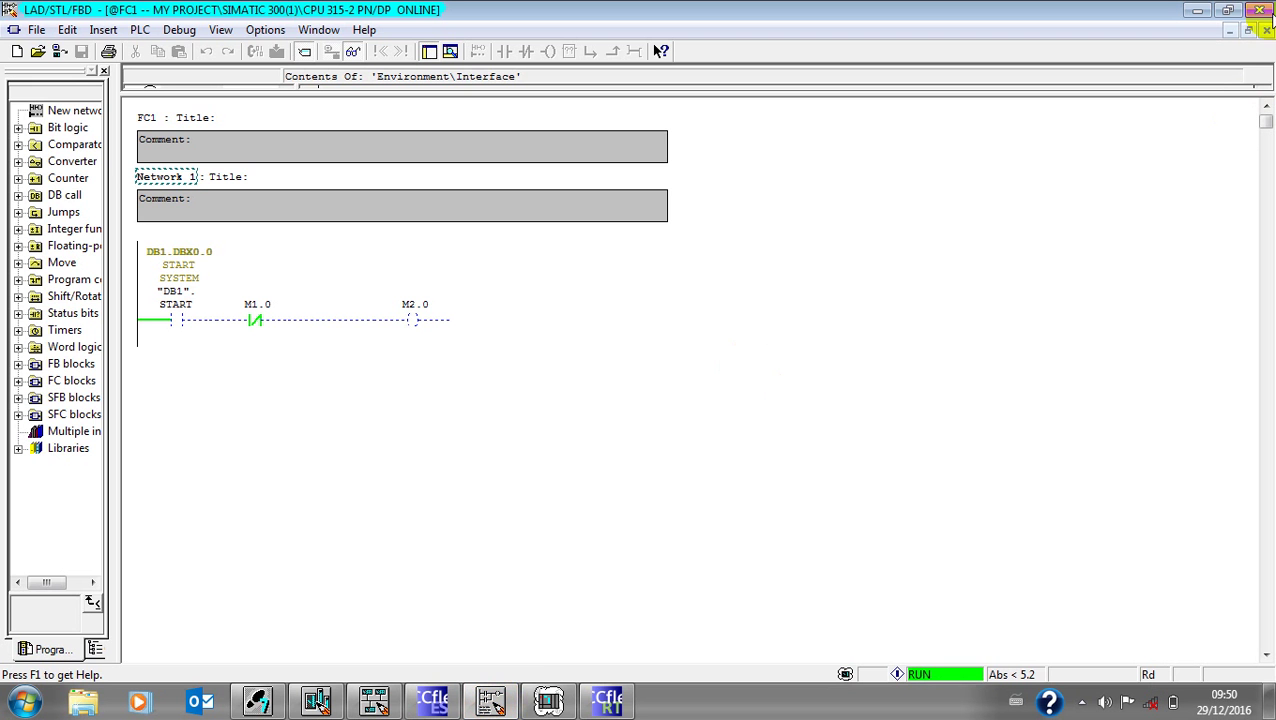
pyautogui.click(1230, 10)
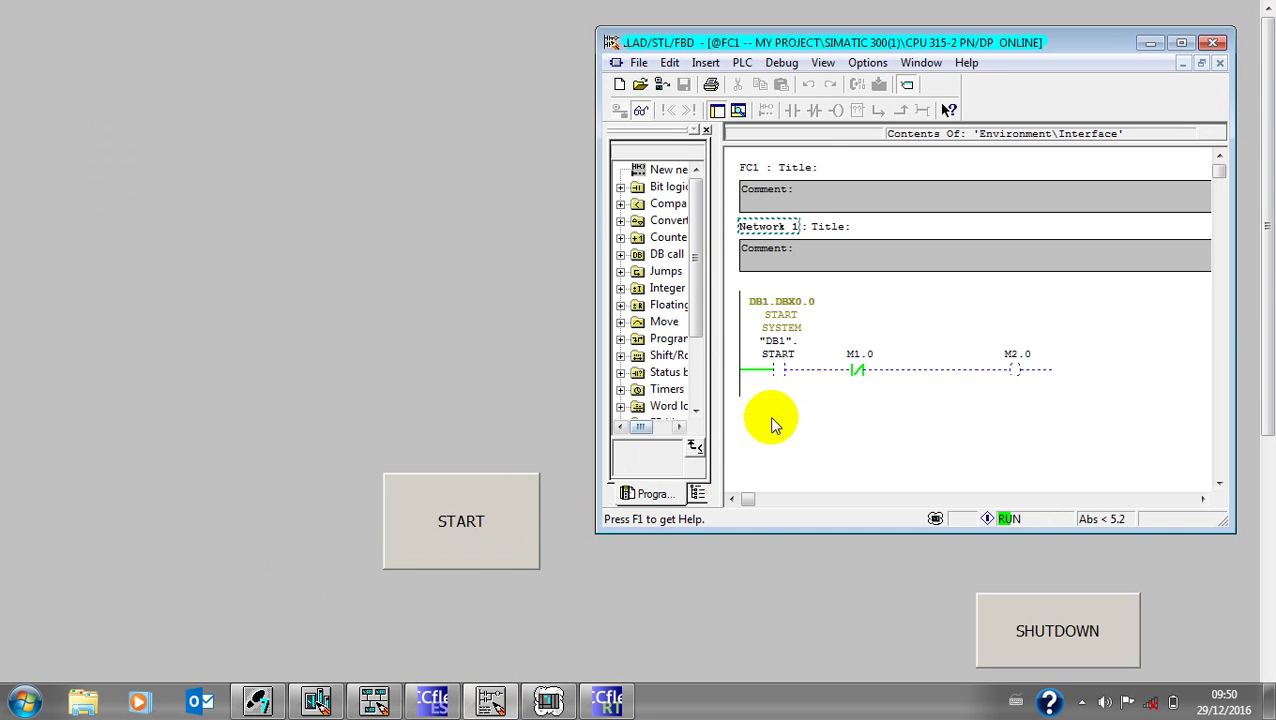
# Step: Operate the runtime START button repeatedly and check the live status of the DB1.START contact and M2.0 coil in FC1
pyautogui.click(478, 497)
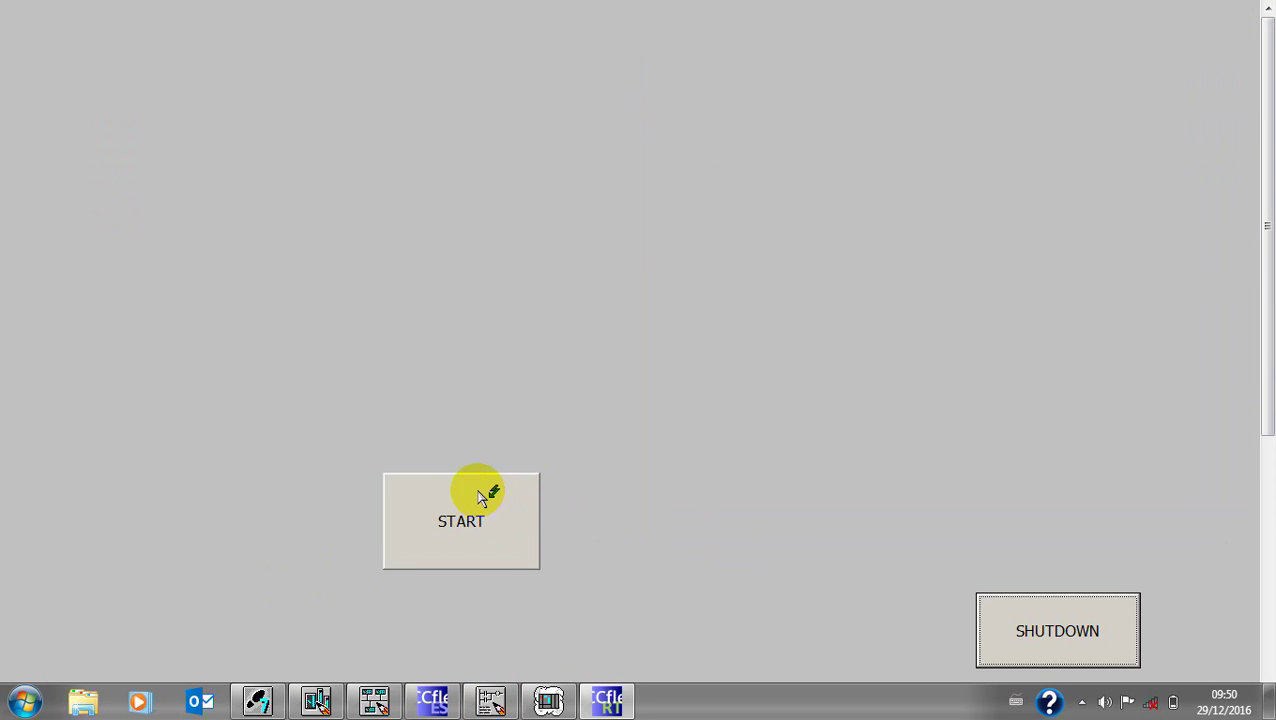
pyautogui.click(505, 700)
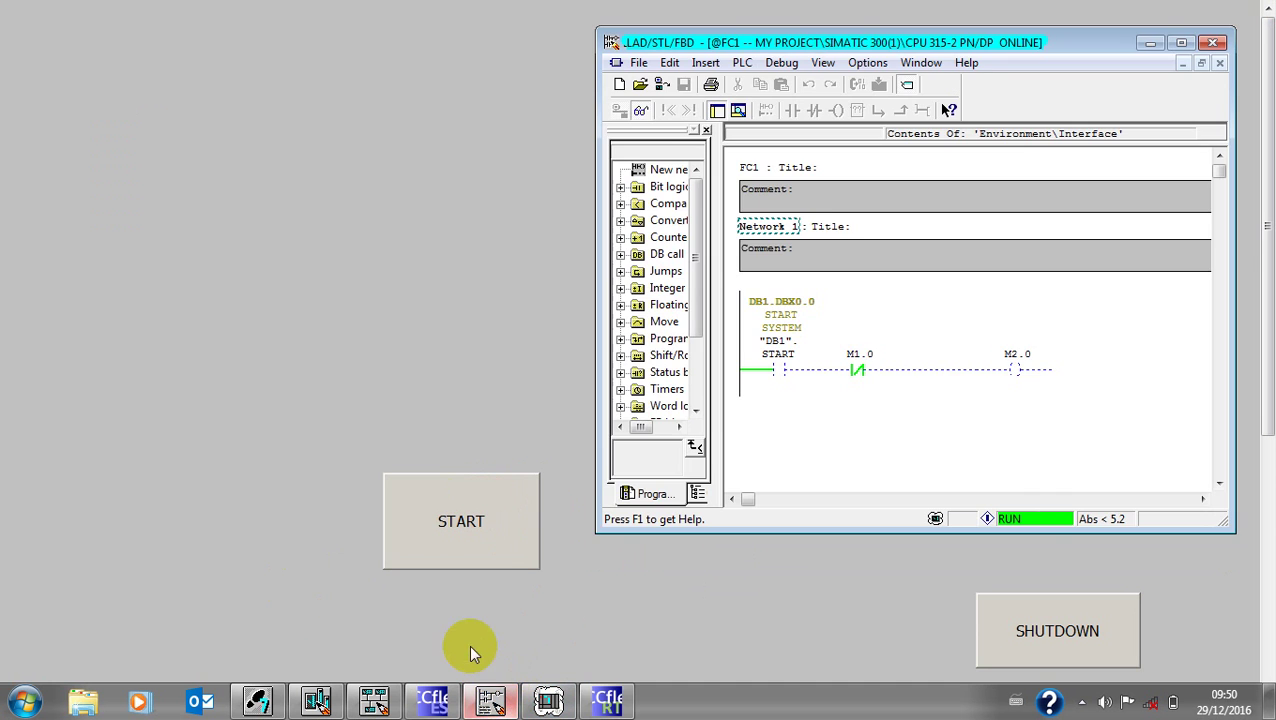
pyautogui.click(490, 566)
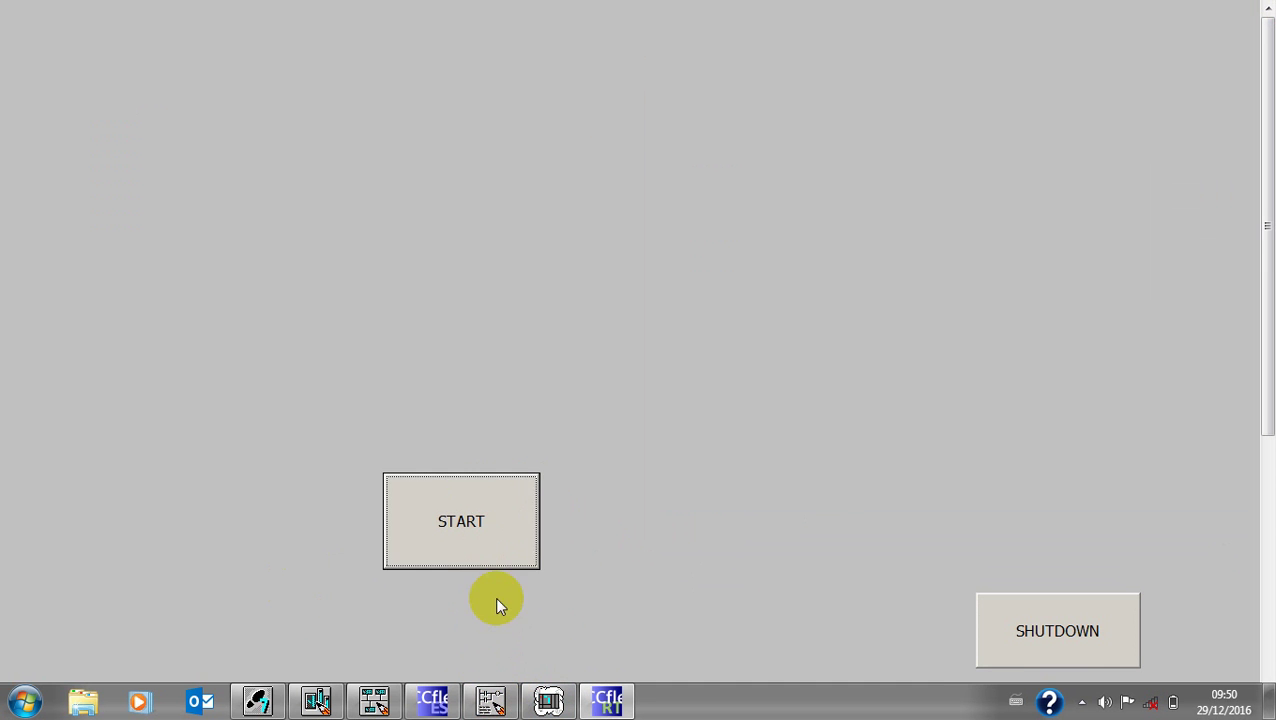
pyautogui.click(490, 697)
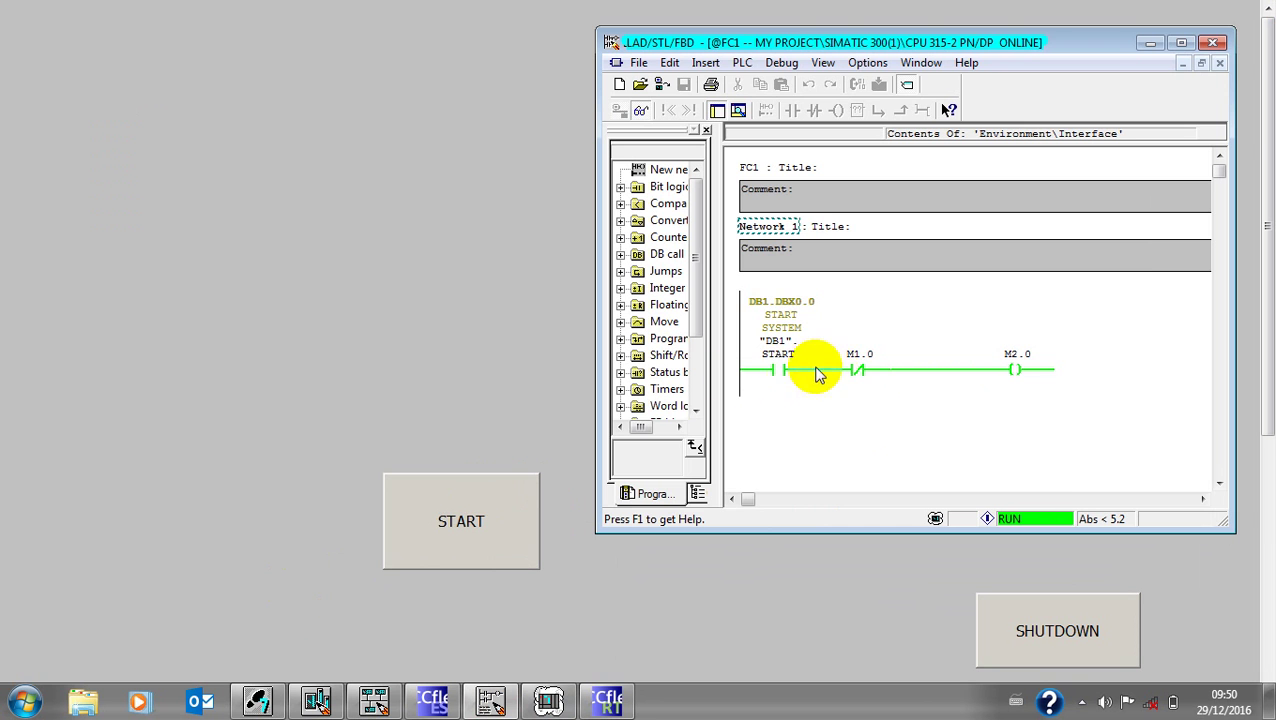
pyautogui.click(441, 535)
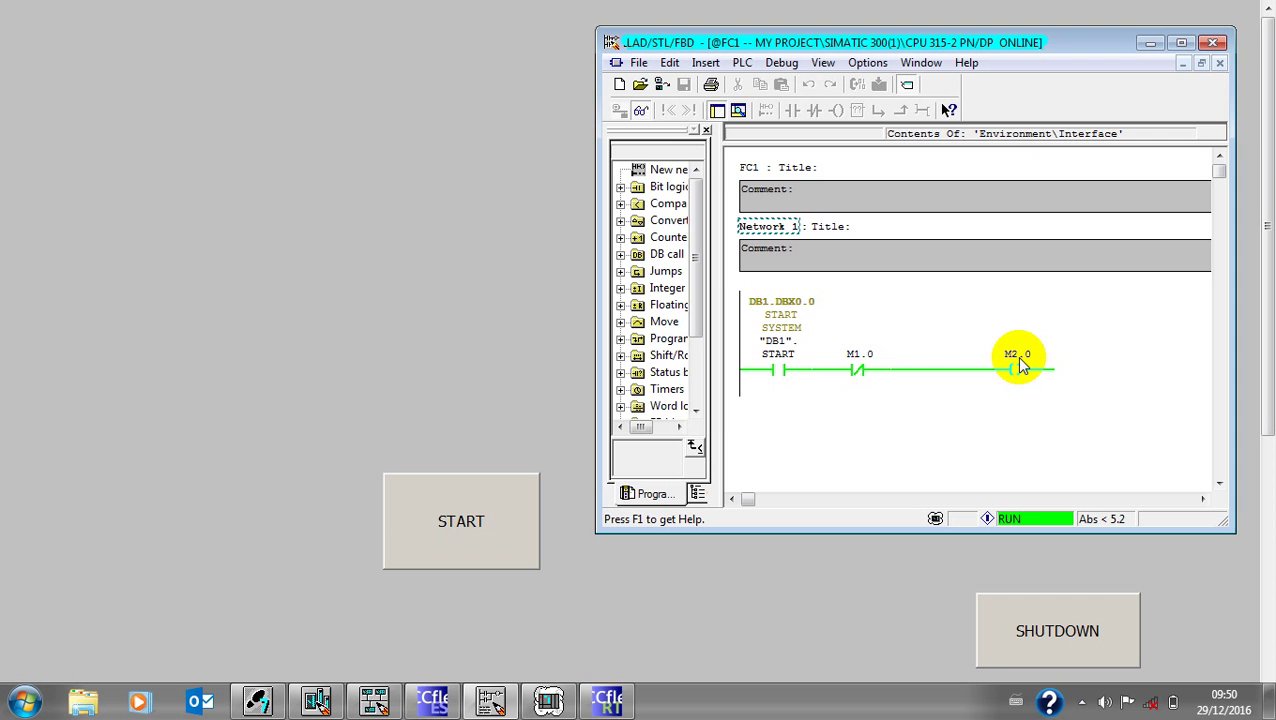
pyautogui.click(487, 527)
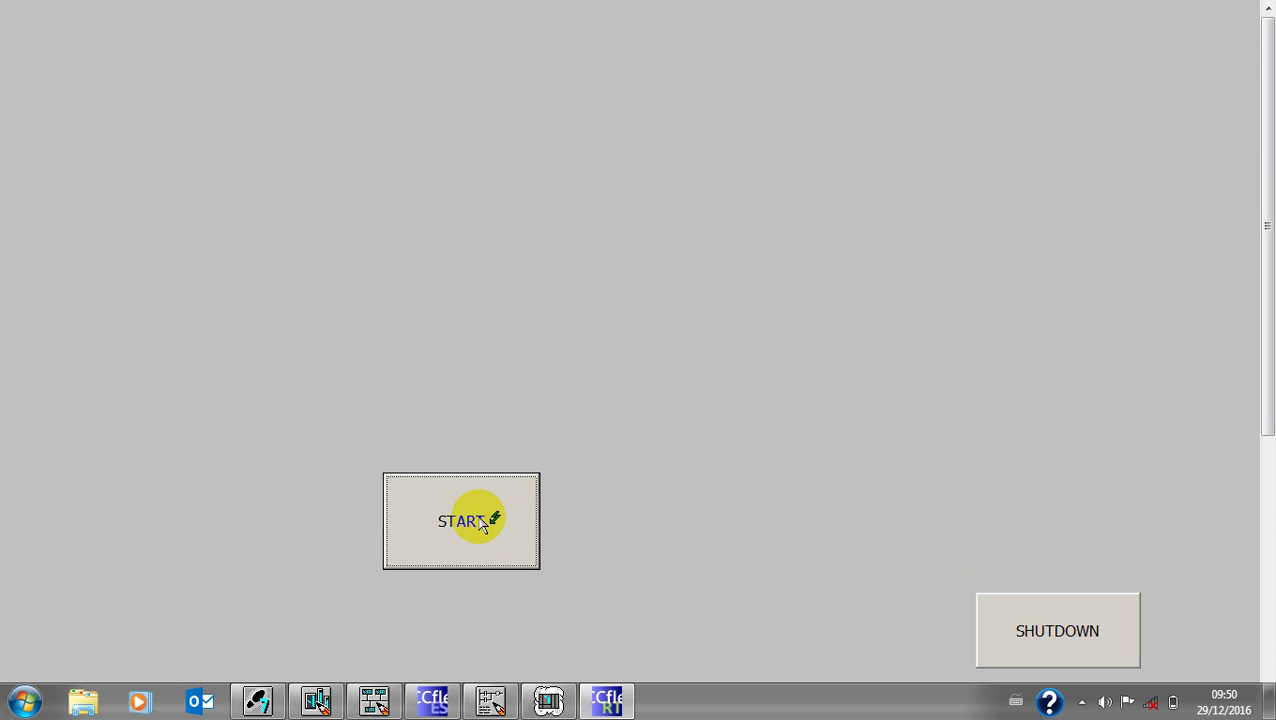
pyautogui.click(548, 702)
pyautogui.click(466, 522)
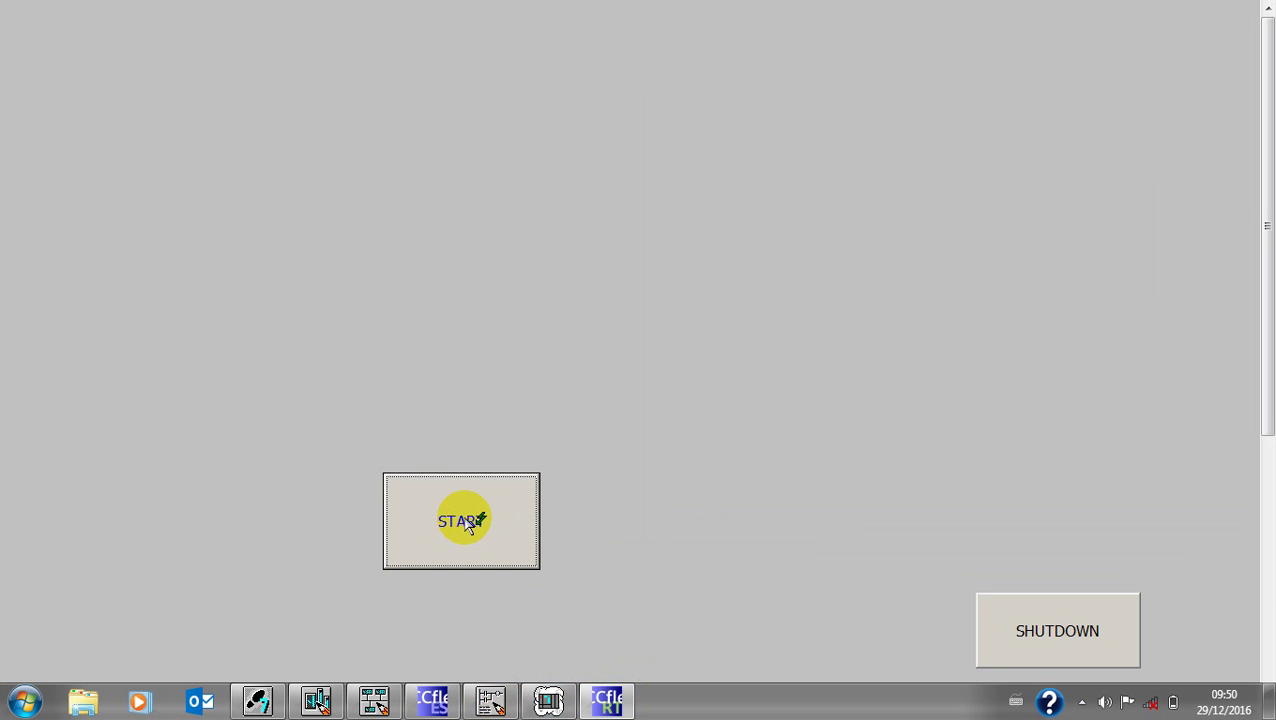
pyautogui.click(490, 702)
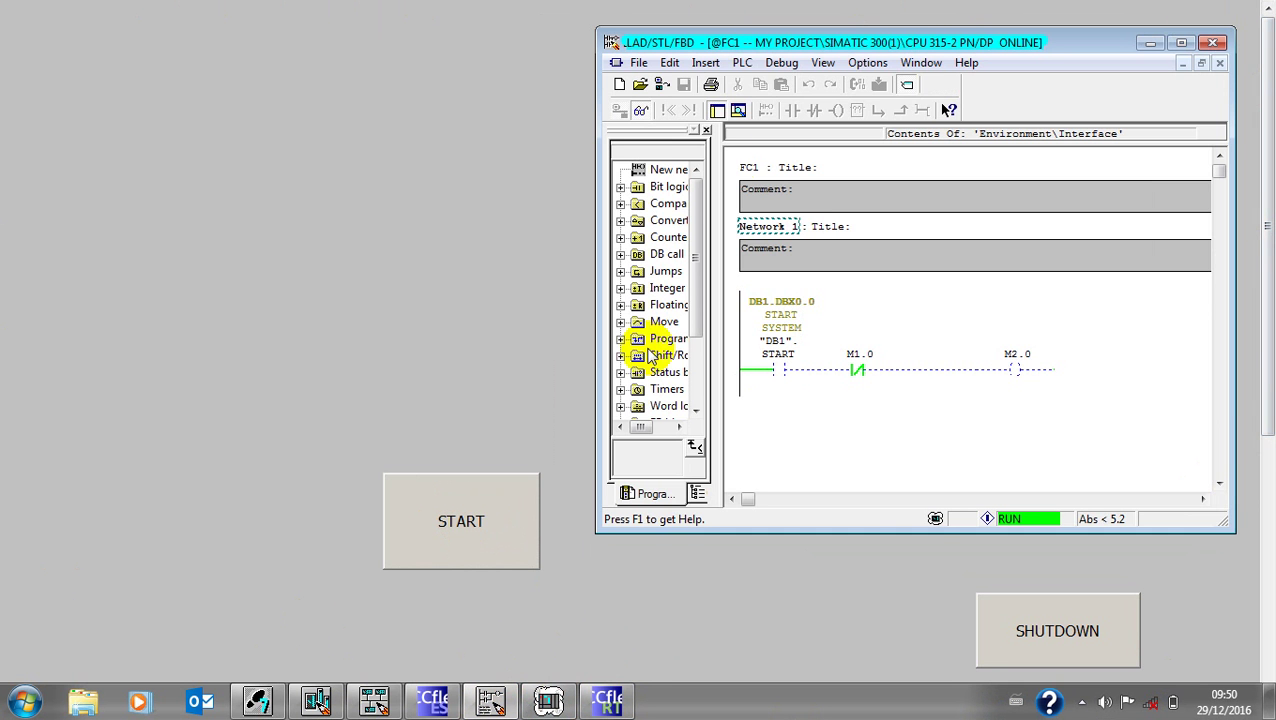
# Step: Maximize the FC1 editor window and turn off online monitoring
pyautogui.moveTo(817, 30); pyautogui.dragTo(805, 1)
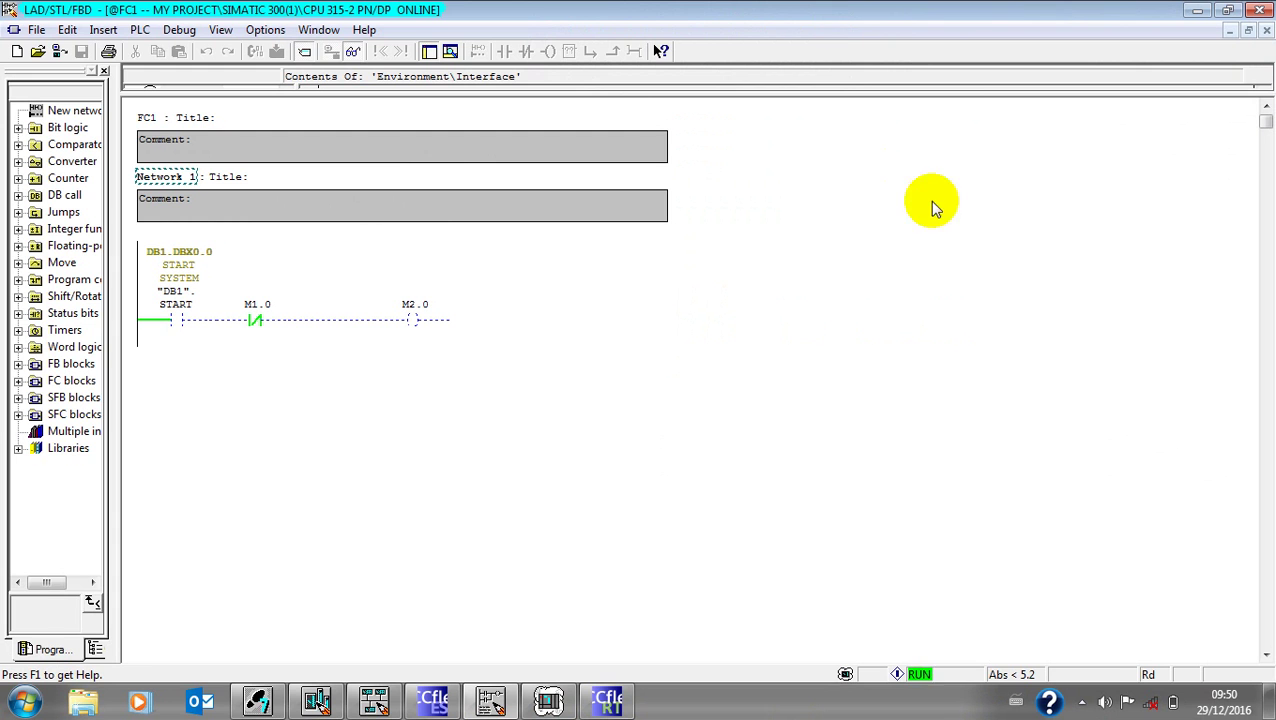
pyautogui.click(610, 702)
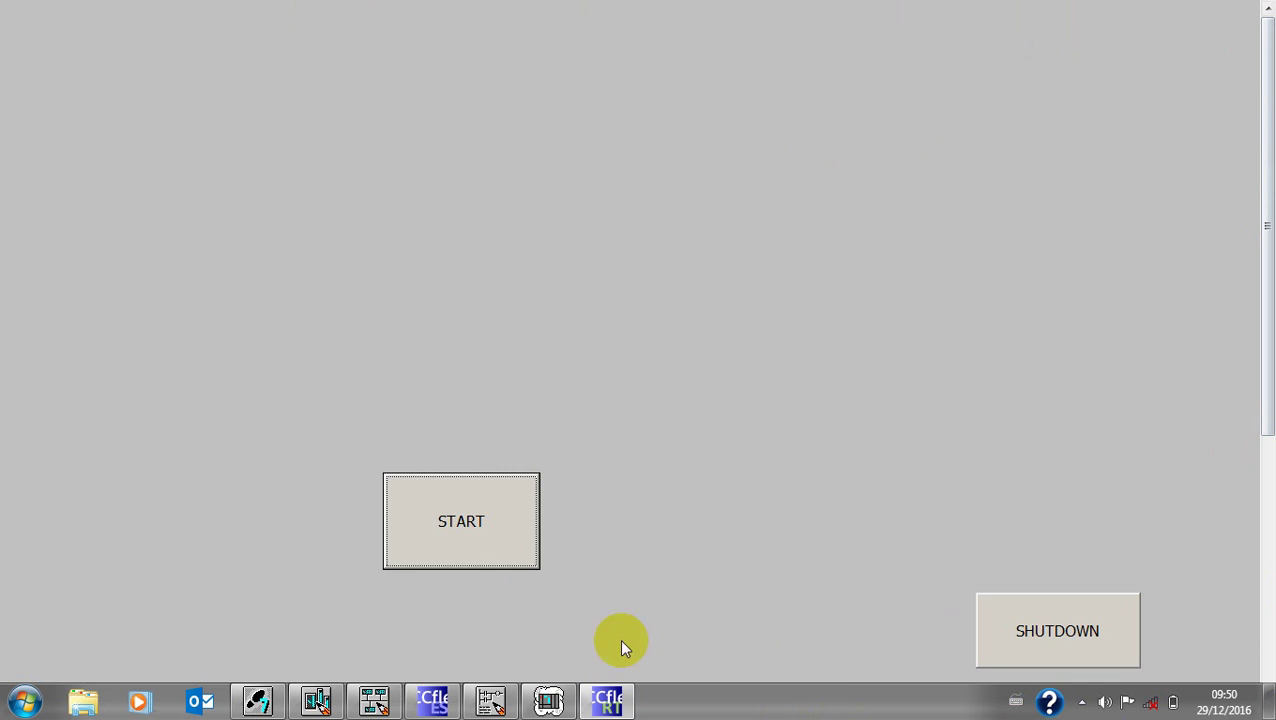
pyautogui.click(610, 707)
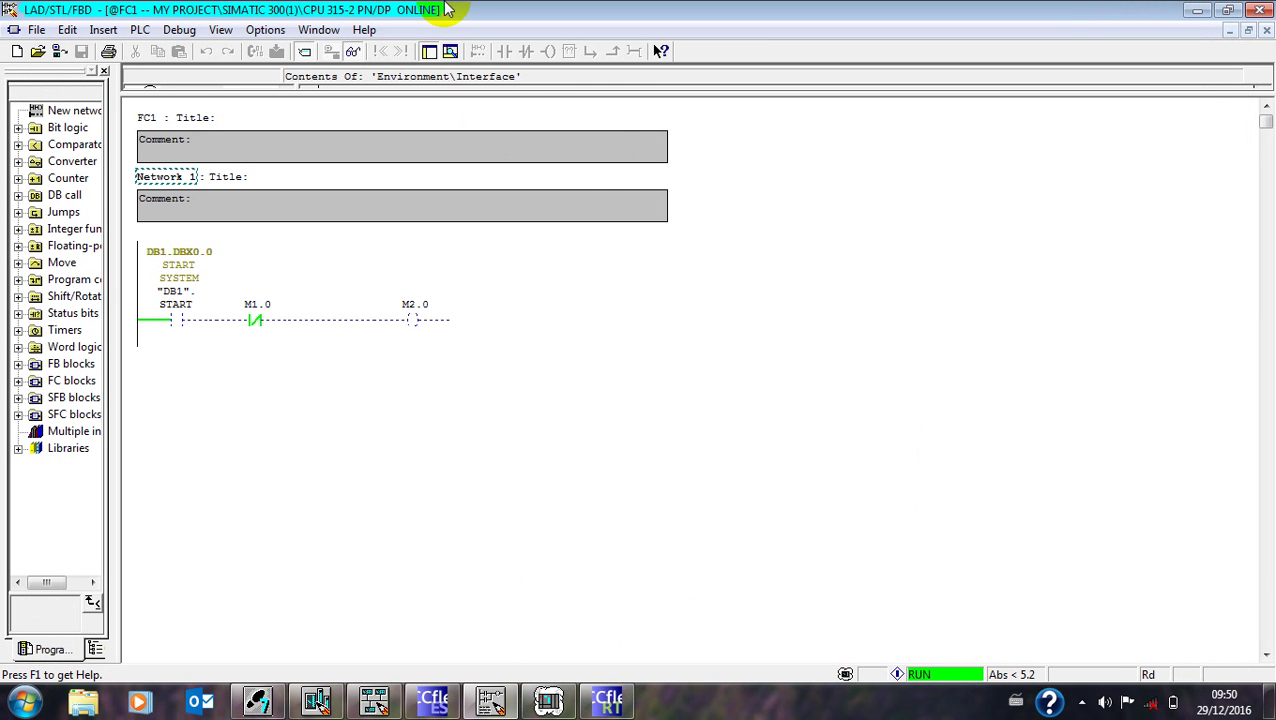
pyautogui.click(360, 52)
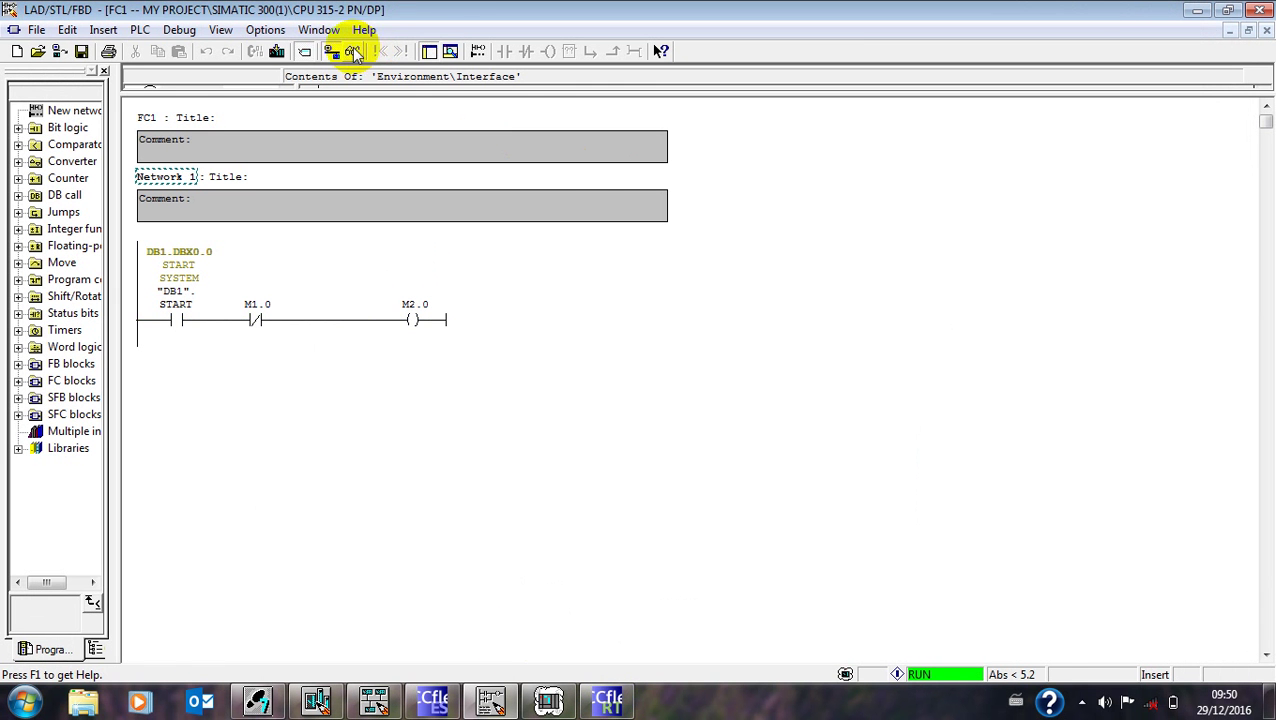
# Step: Add a parallel branch with output coil M2.1 below the M2.0 coil, after the M1.0 contact in Network 1 of FC1
pyautogui.click(318, 318)
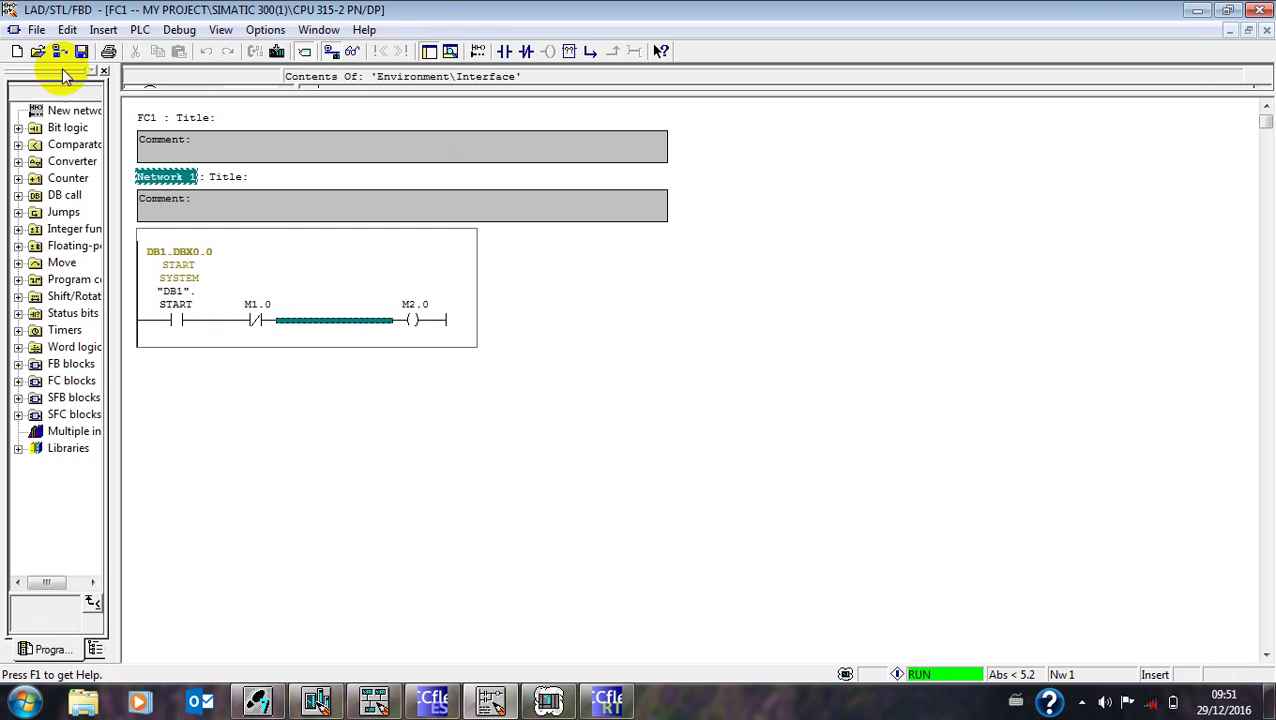
pyautogui.click(591, 54)
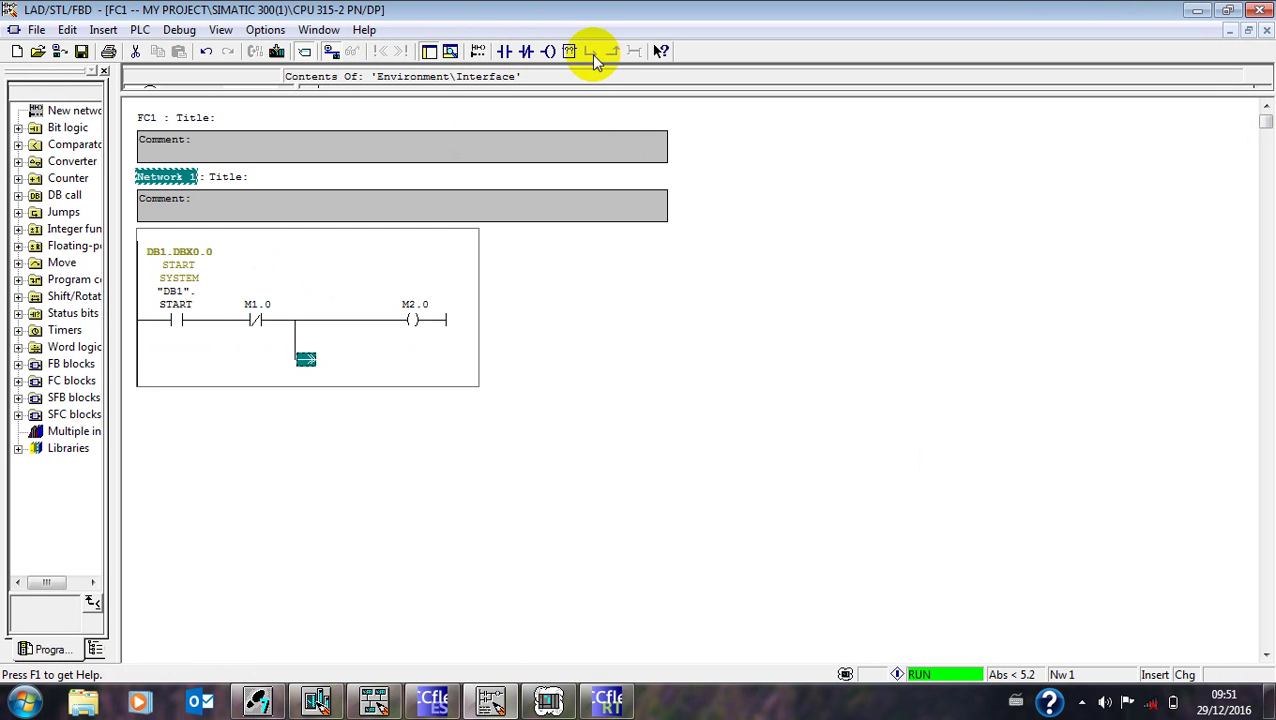
pyautogui.click(548, 51)
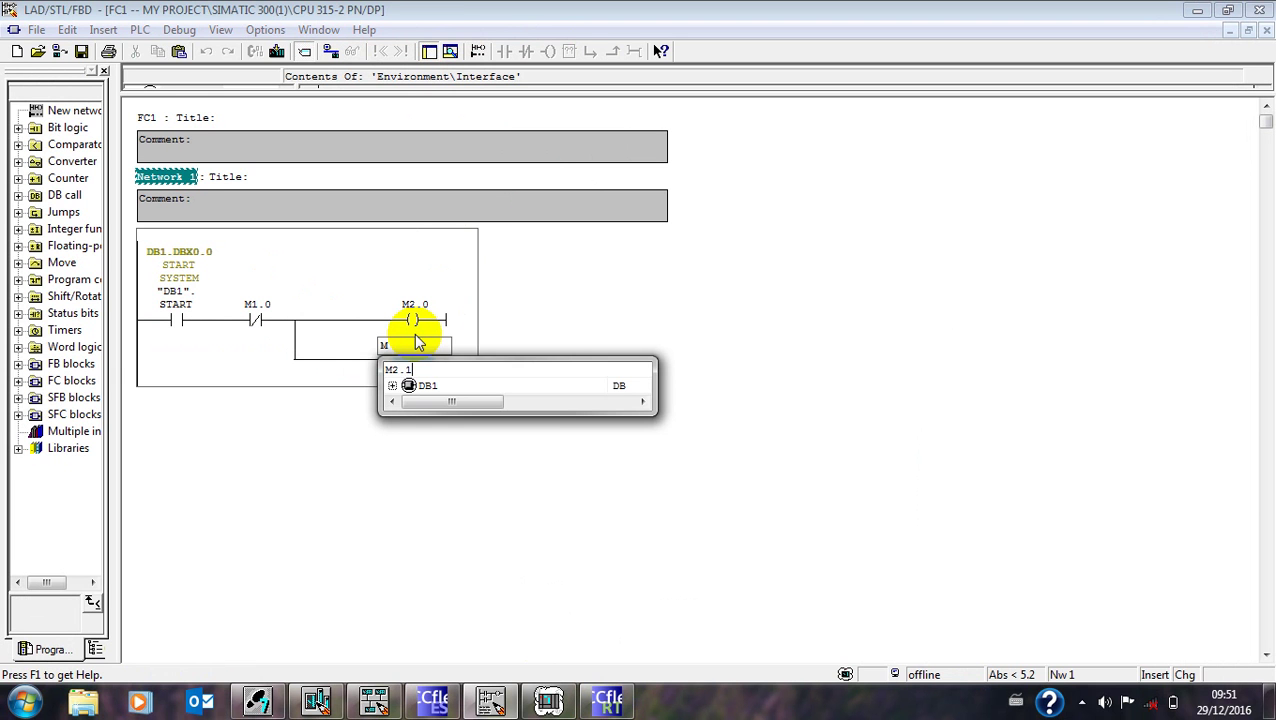
pyautogui.press('Return')
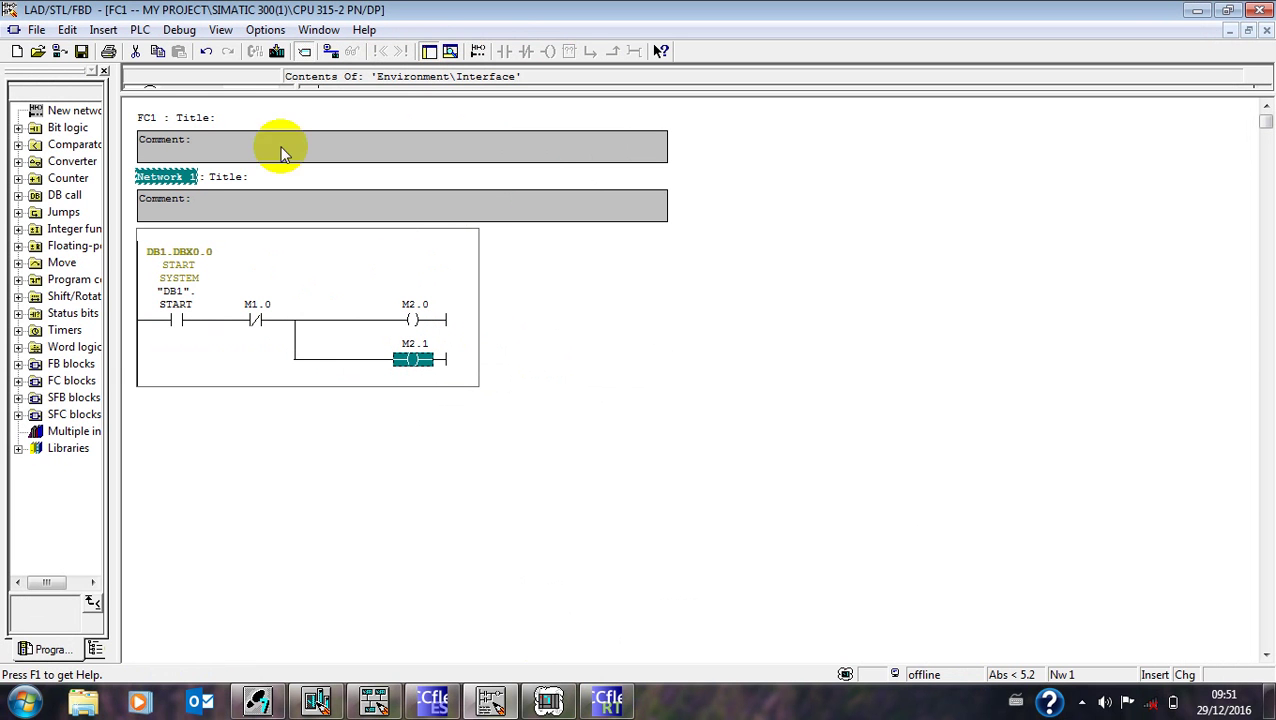
# Step: Dismiss the request to open the online partner and download the modified FC1 block to the PLC
pyautogui.click(59, 51)
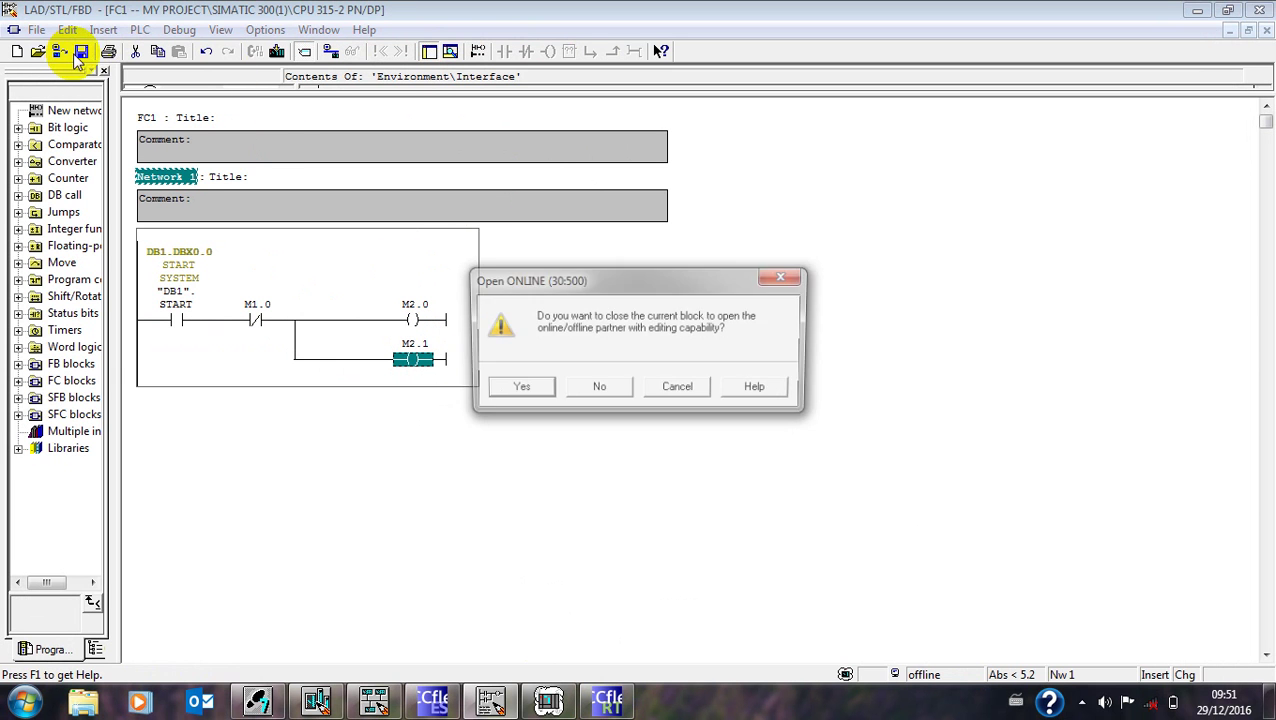
pyautogui.click(777, 277)
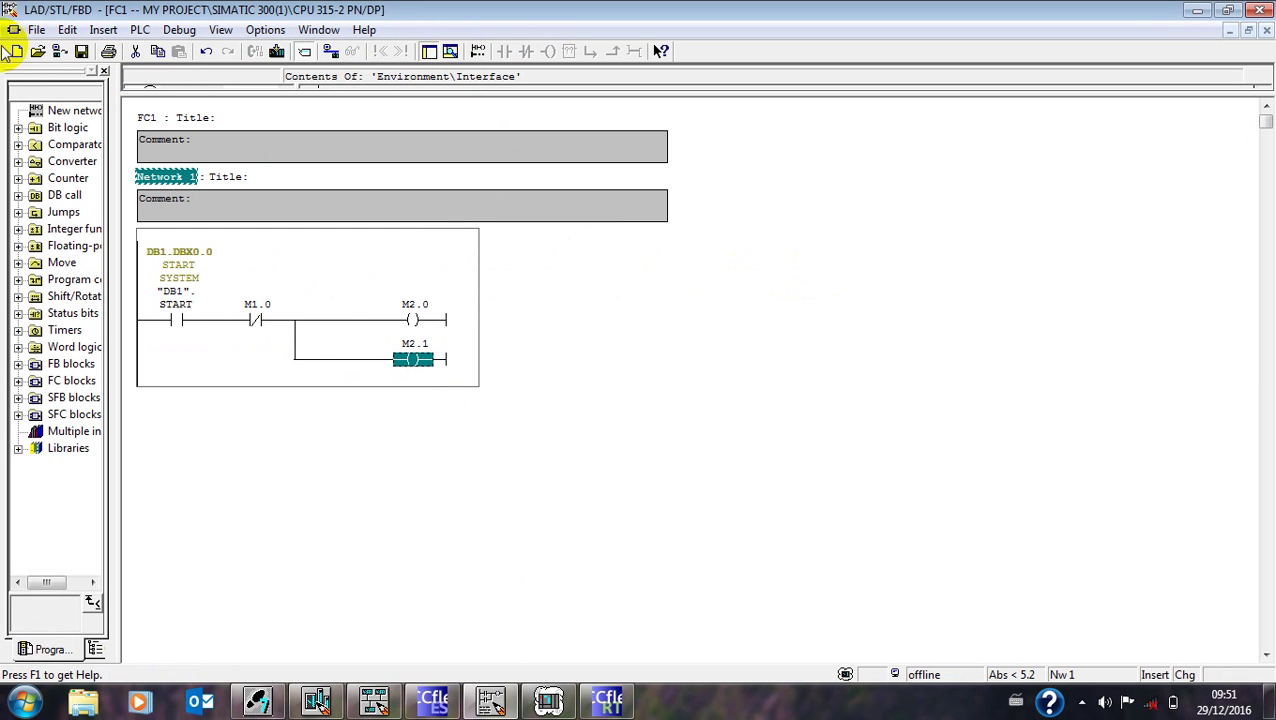
pyautogui.click(277, 51)
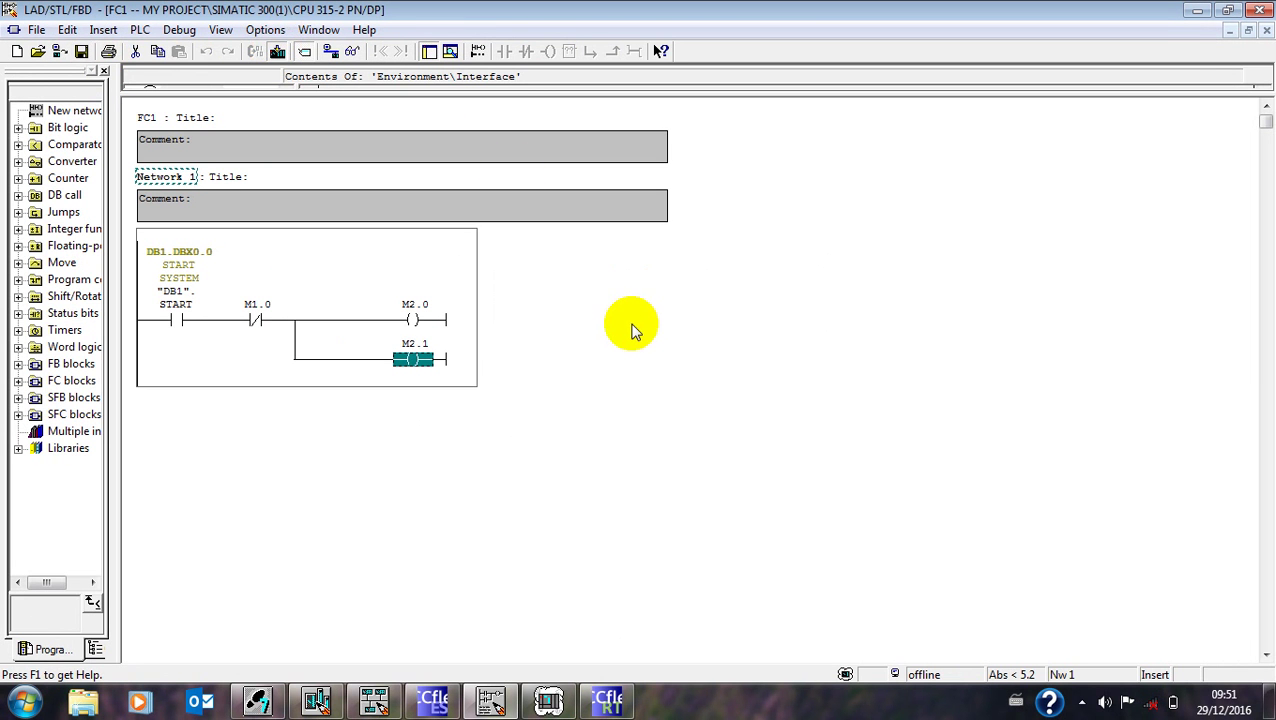
pyautogui.click(503, 400)
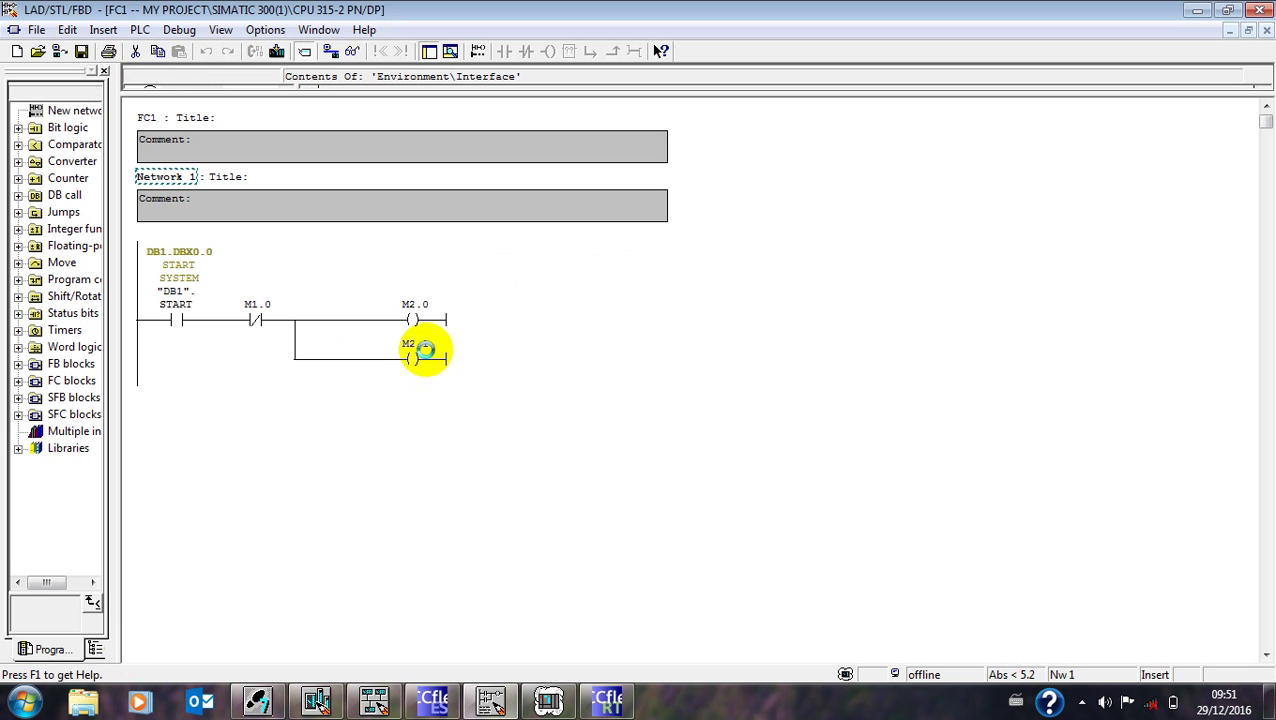
# Step: Define the symbol M2.1 for coil address M 2.1 with the comment "CHANGE COLOUR TO GREEN"
pyautogui.rightClick(425, 349)
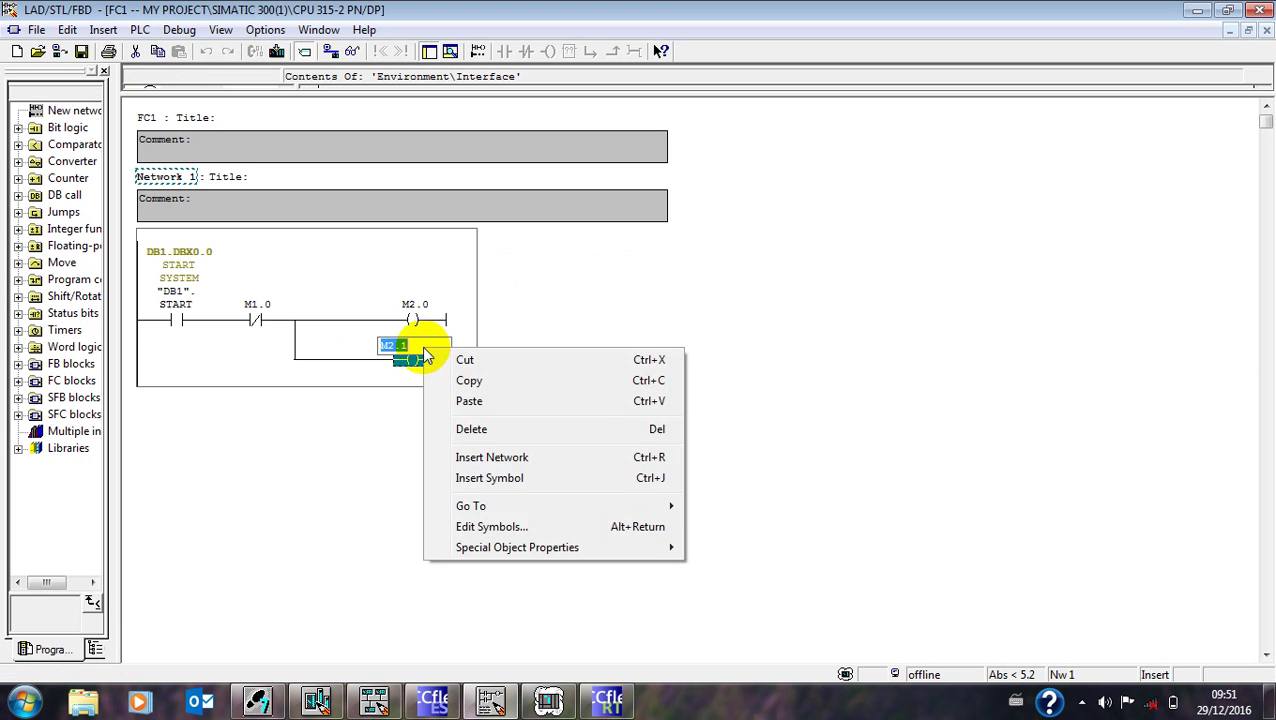
pyautogui.click(497, 522)
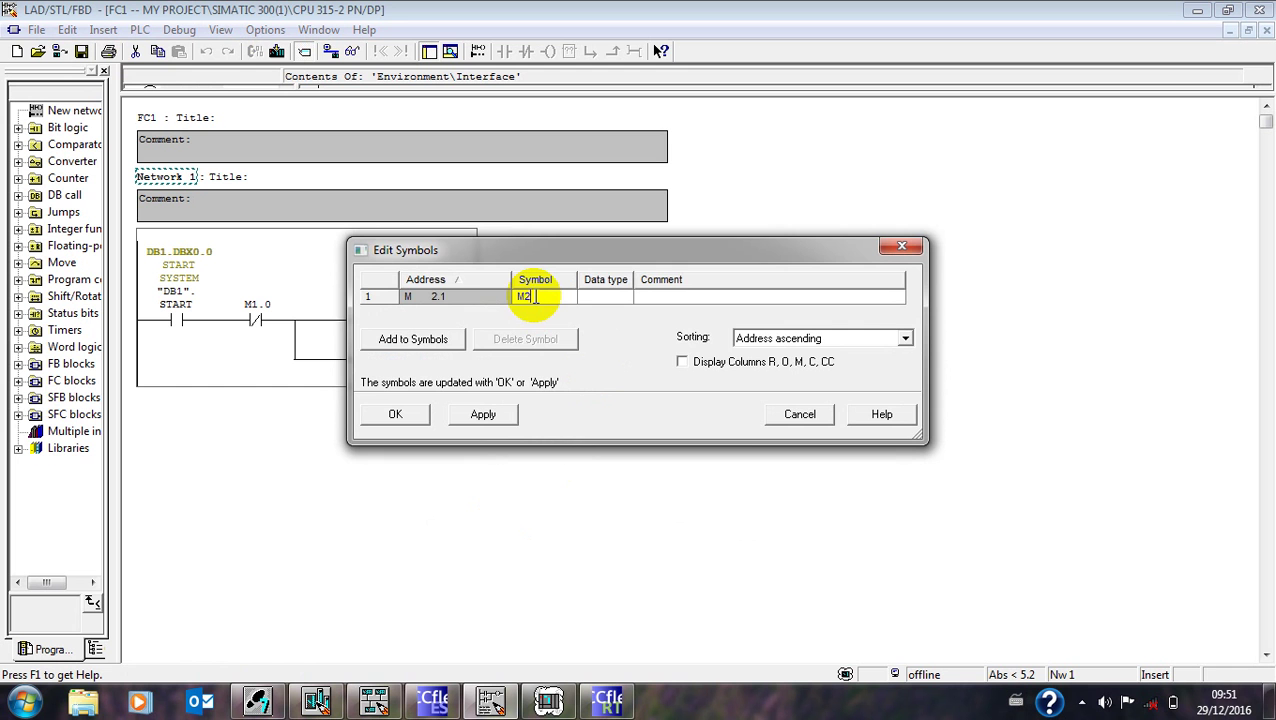
pyautogui.moveTo(584, 250); pyautogui.dragTo(664, 251)
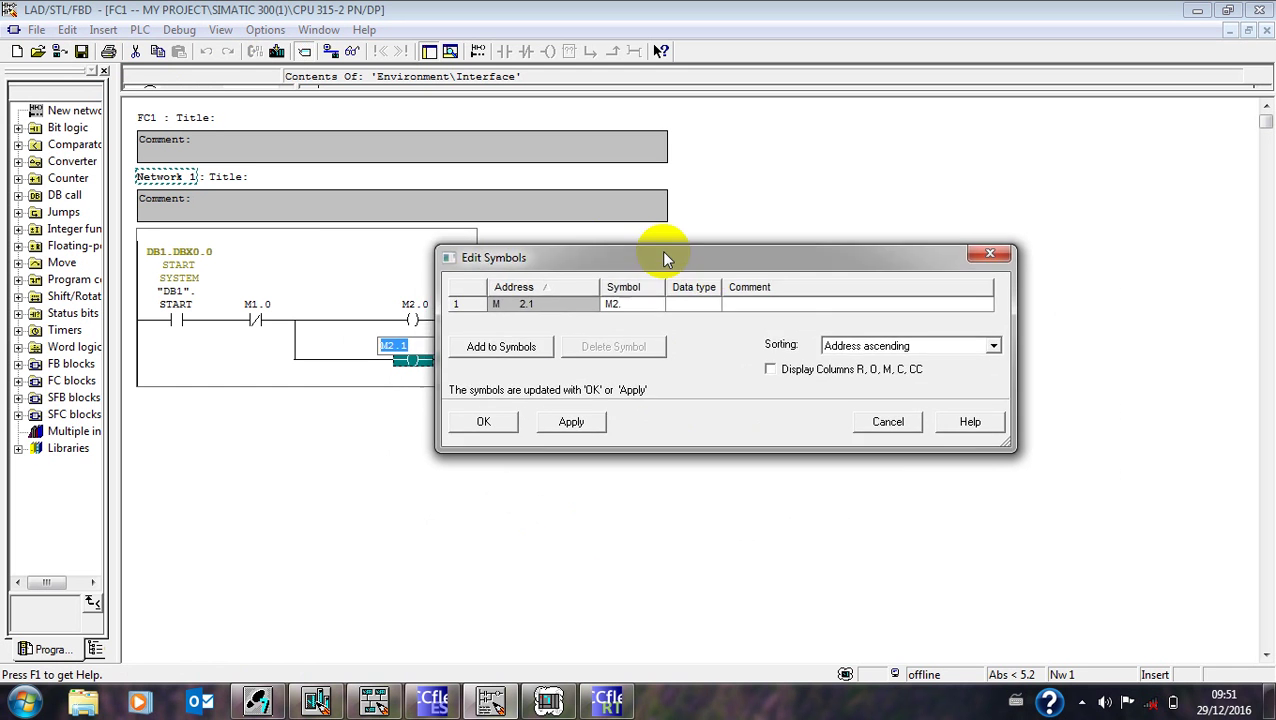
pyautogui.write('M2.1')
pyautogui.click(754, 298)
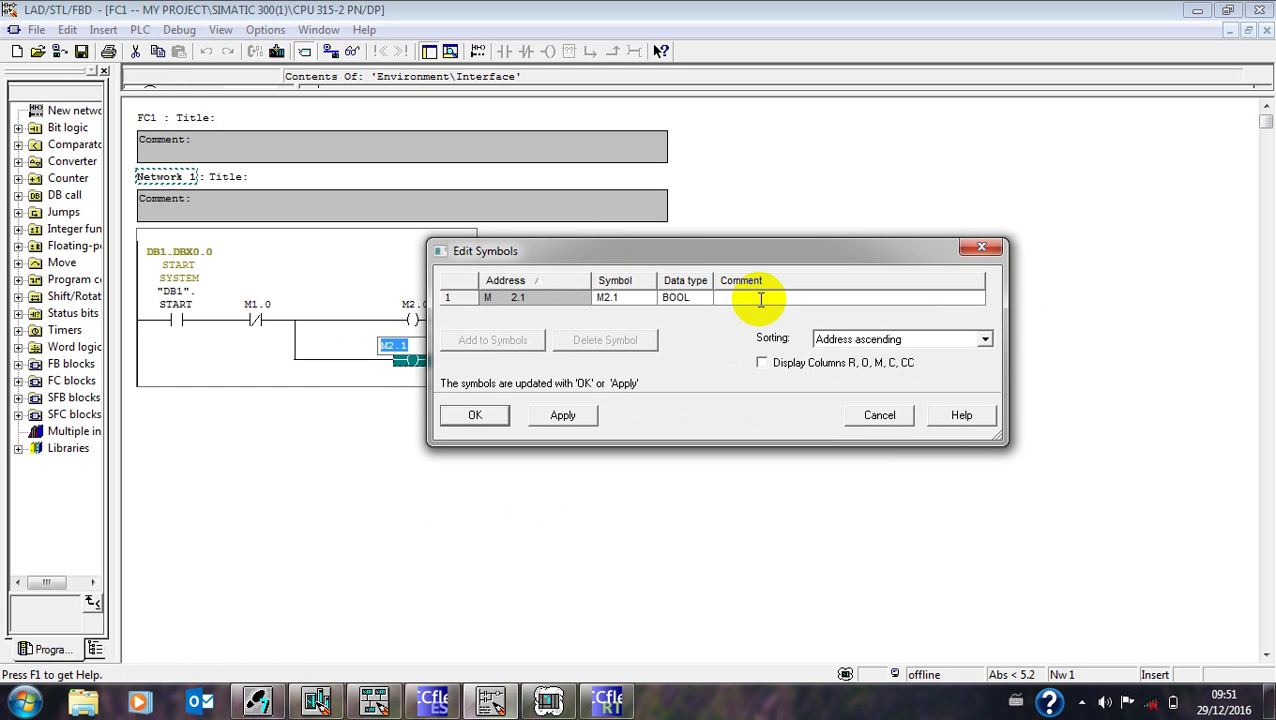
pyautogui.write('CHANGE COLOUR TO  GREEN')
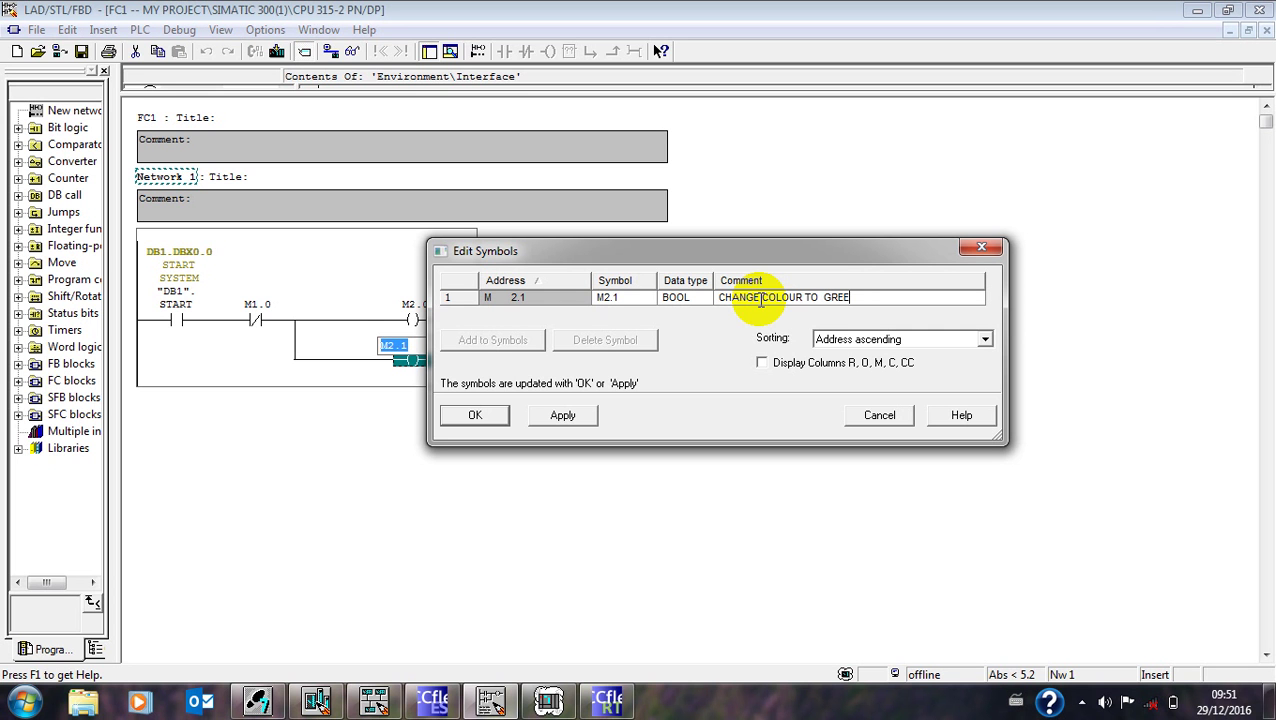
pyautogui.click(563, 415)
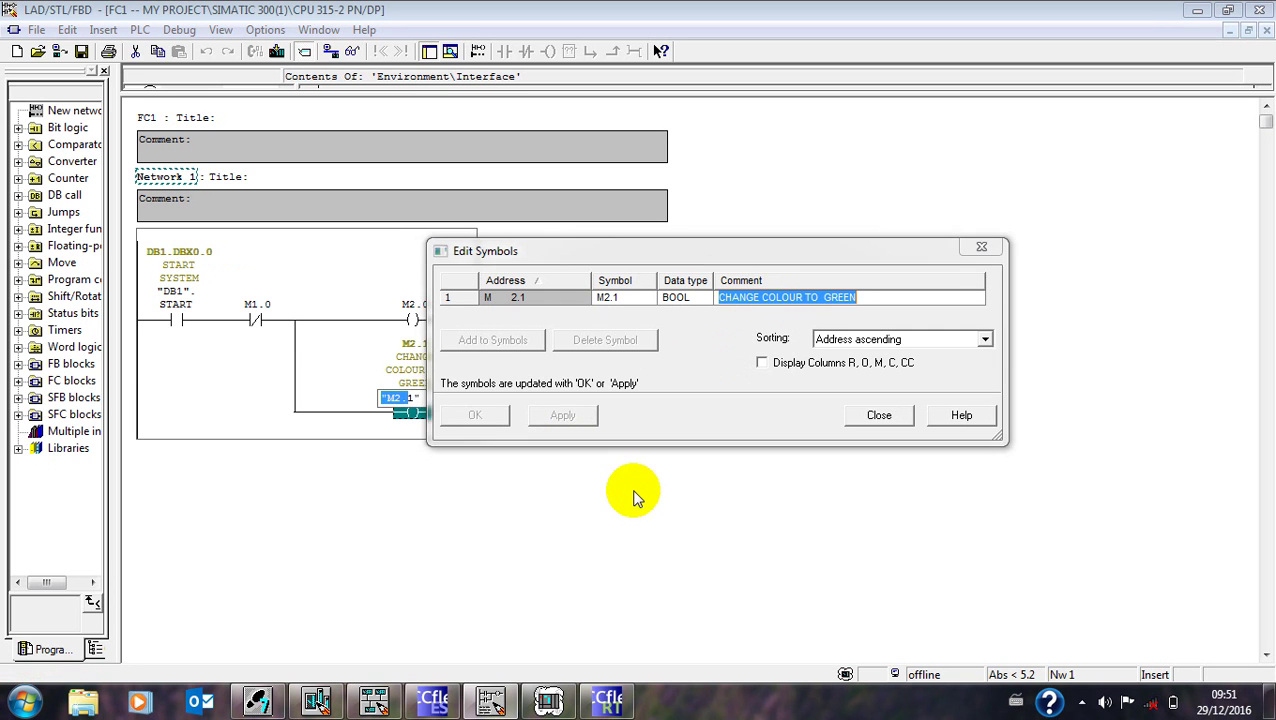
pyautogui.click(876, 418)
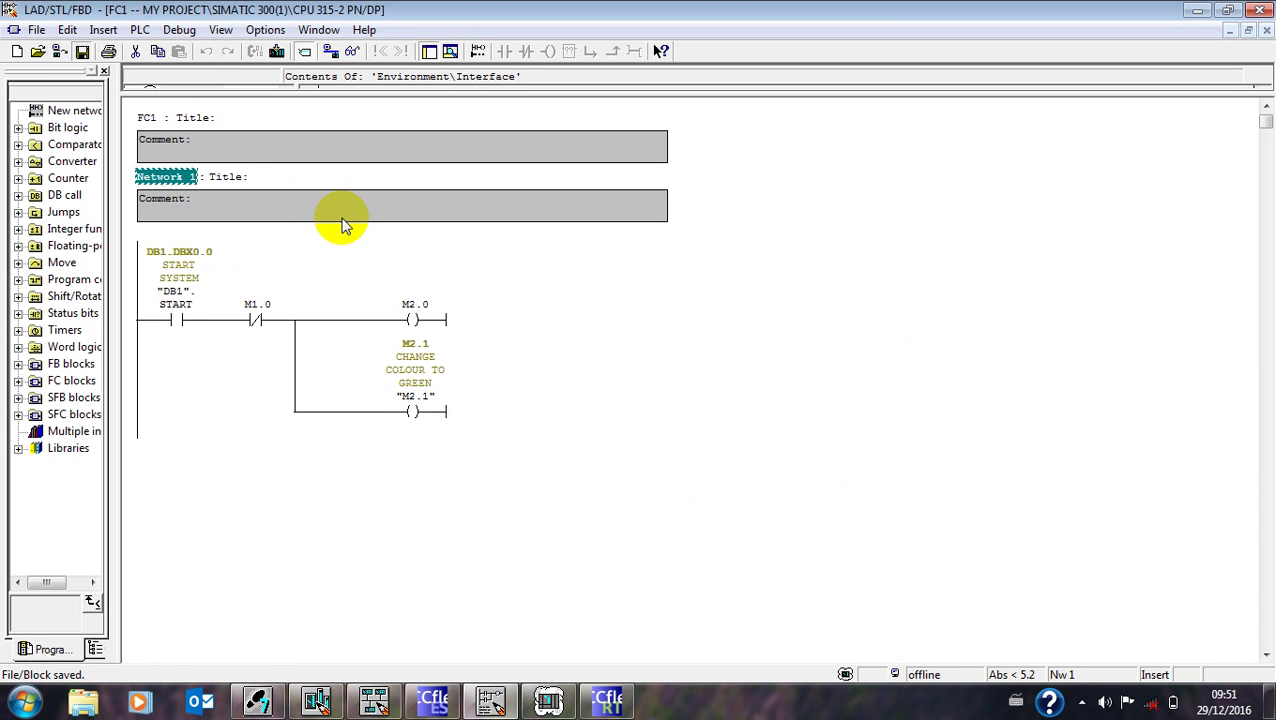
# Step: Shut down the running HMI runtime with its SHUTDOWN button and switch to the WinCC flexible project
pyautogui.click(609, 698)
pyautogui.click(1031, 604)
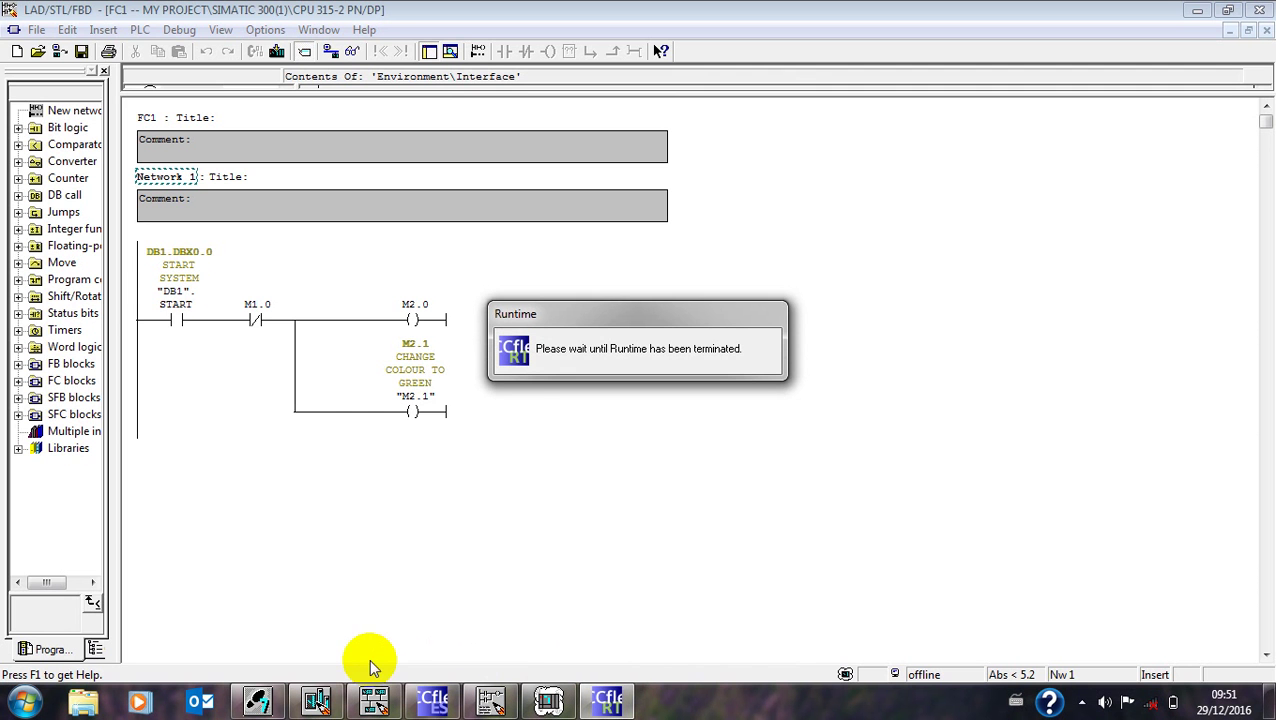
pyautogui.click(430, 696)
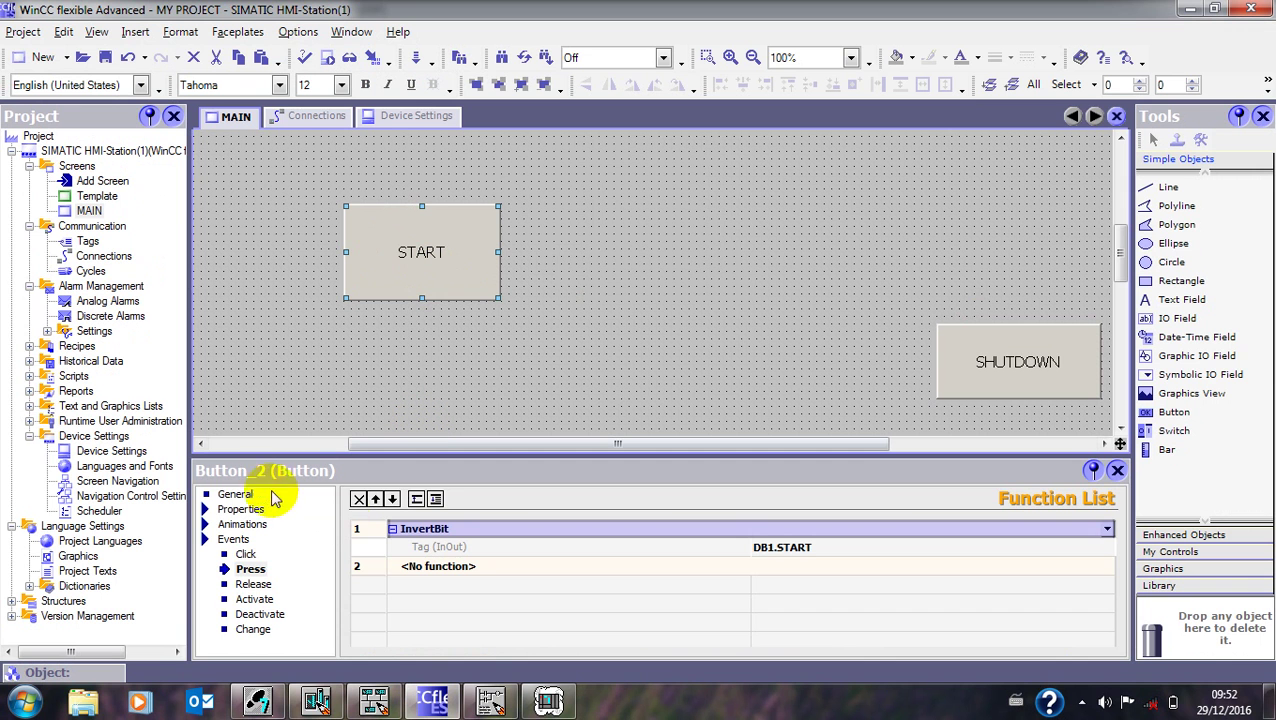
# Step: Enable the Appearance animation of the START button with type Integer and add two value rows to it
pyautogui.click(245, 523)
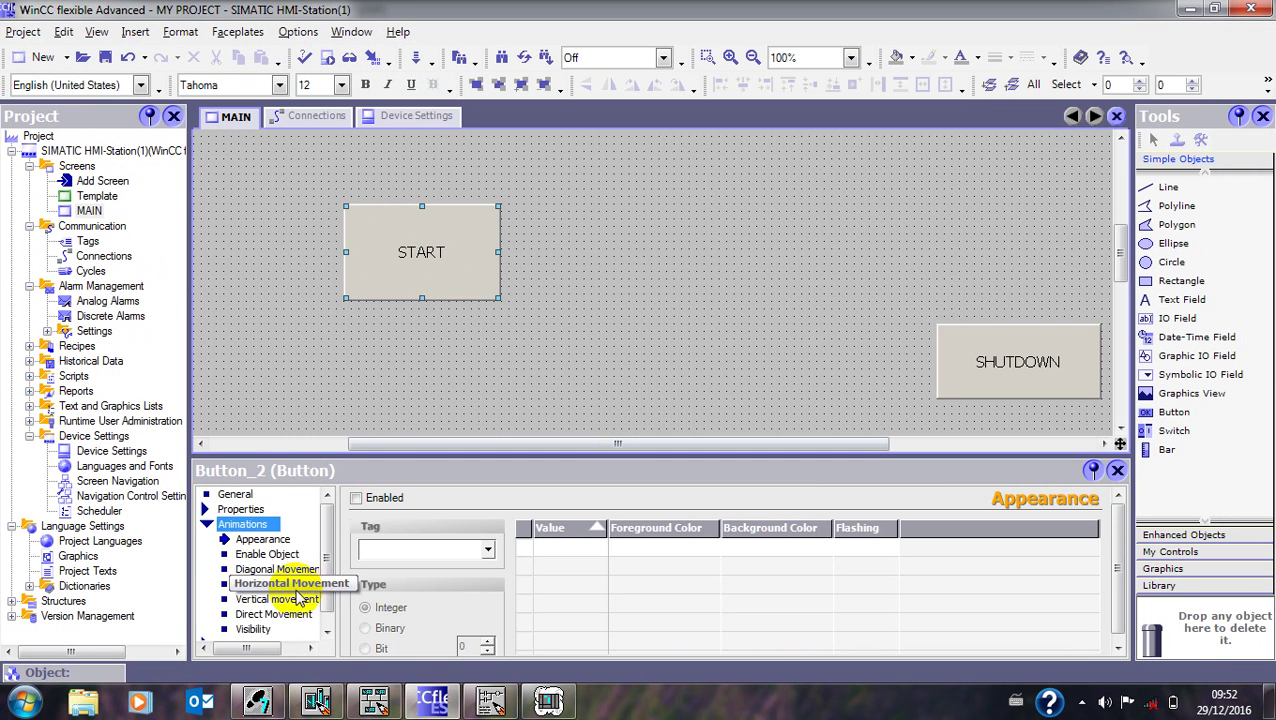
pyautogui.click(262, 539)
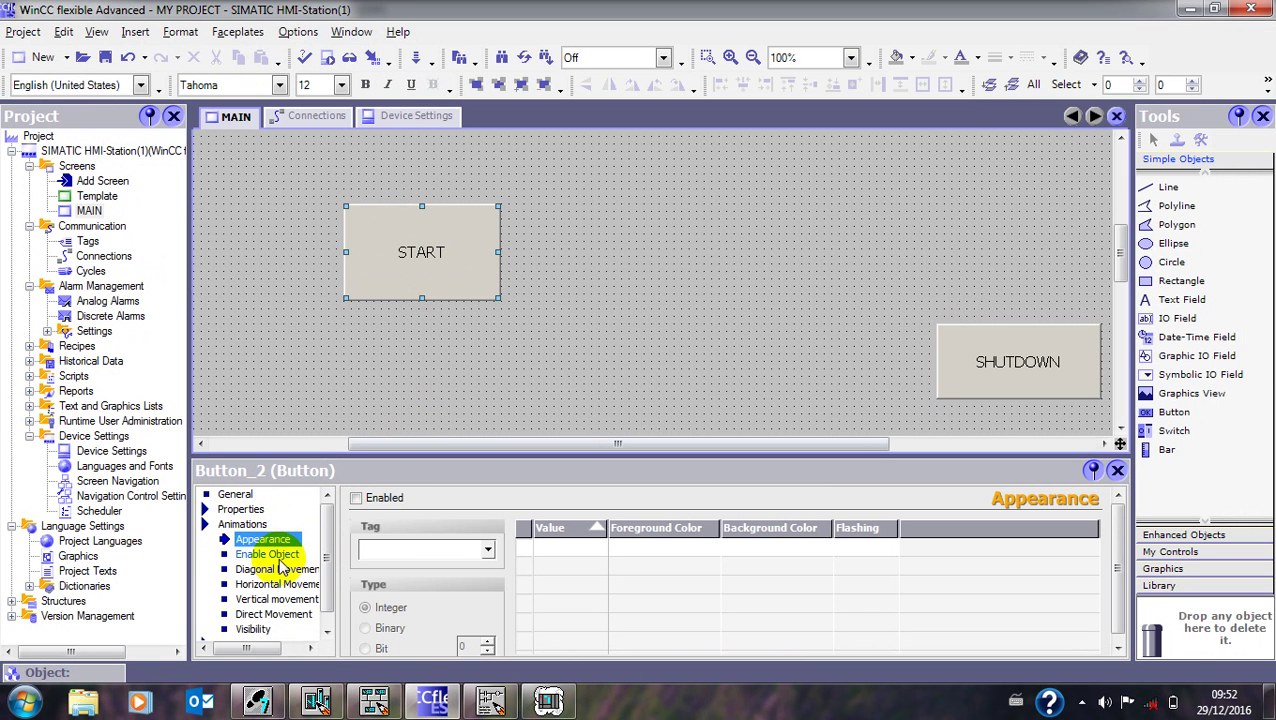
pyautogui.click(357, 497)
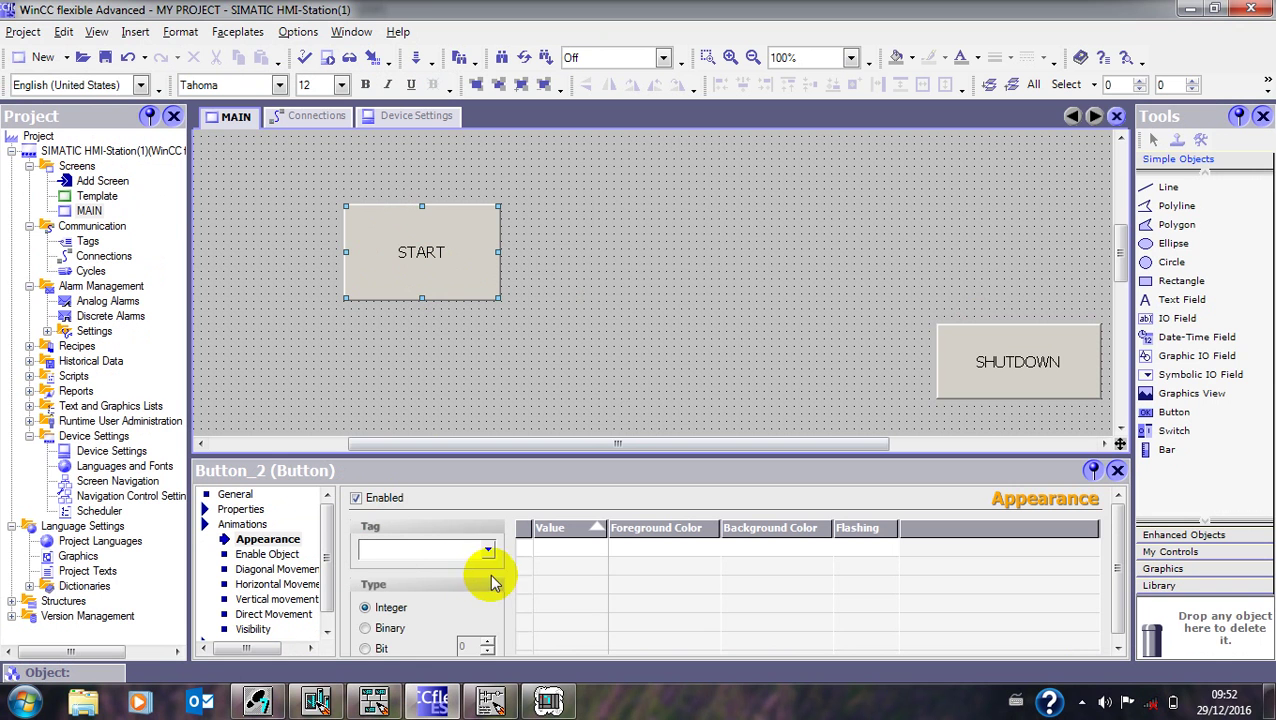
pyautogui.click(366, 648)
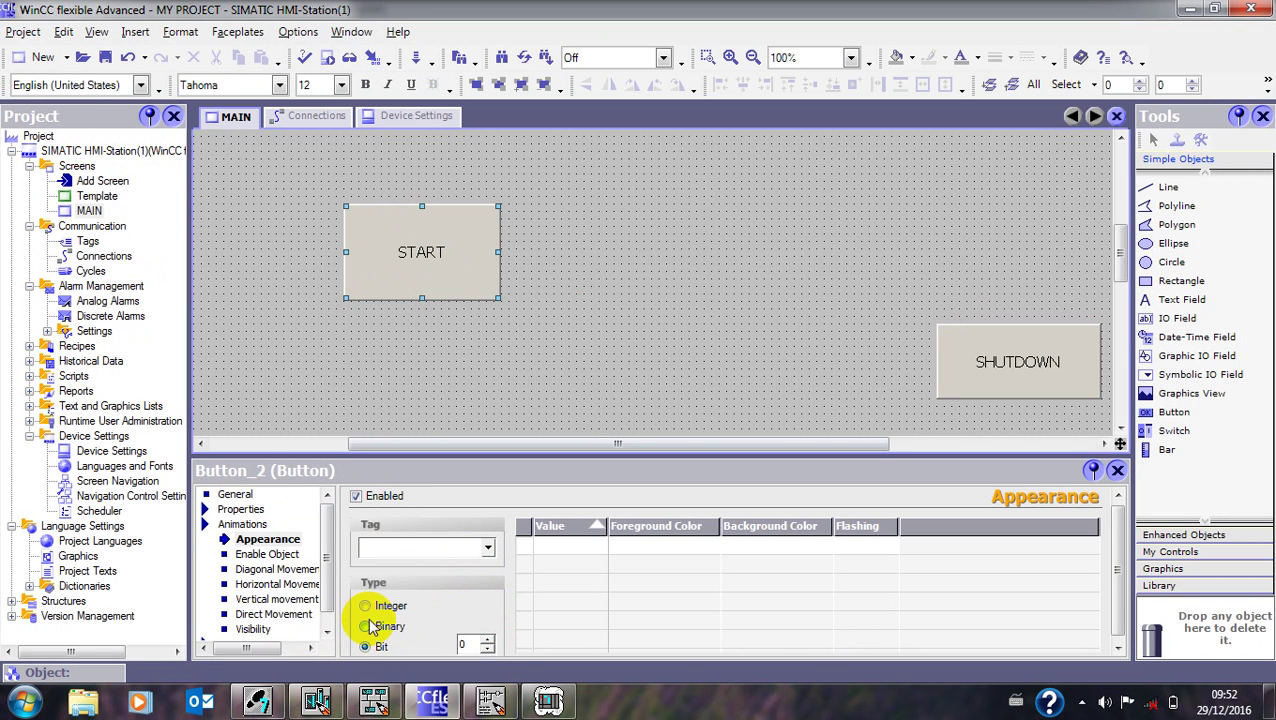
pyautogui.click(366, 605)
pyautogui.doubleClick(523, 549)
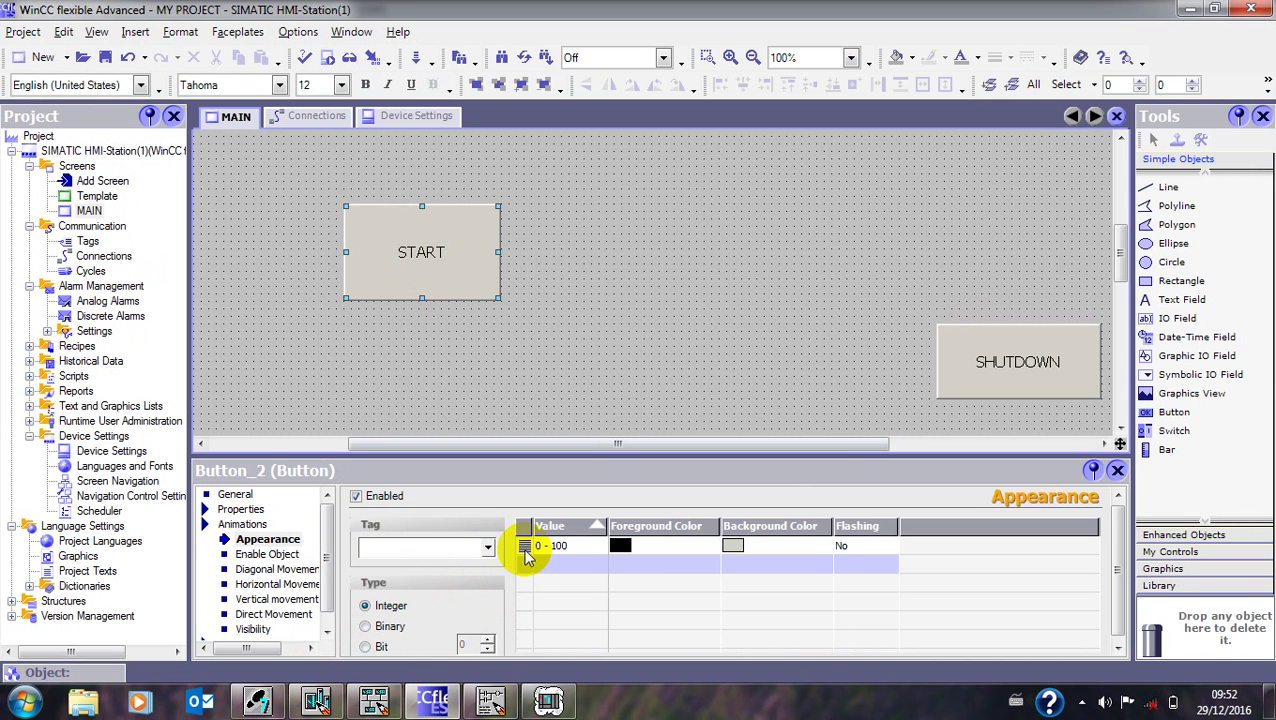
pyautogui.doubleClick(526, 566)
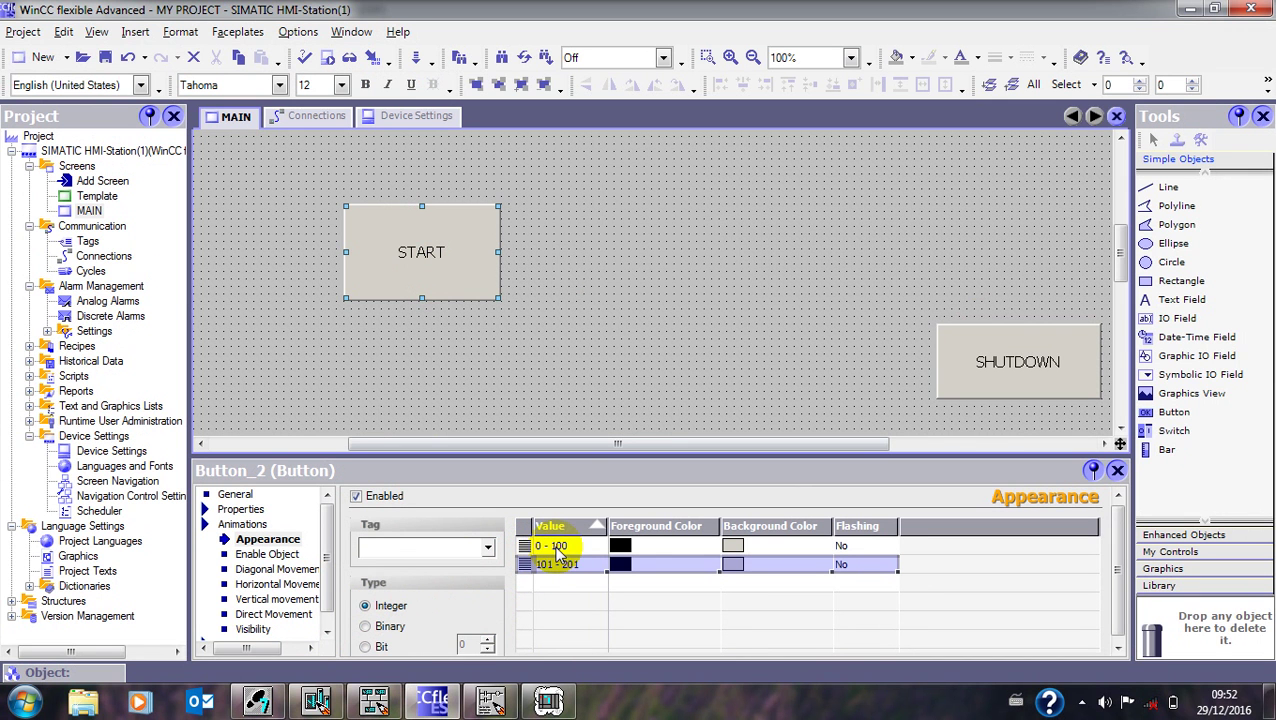
pyautogui.click(365, 646)
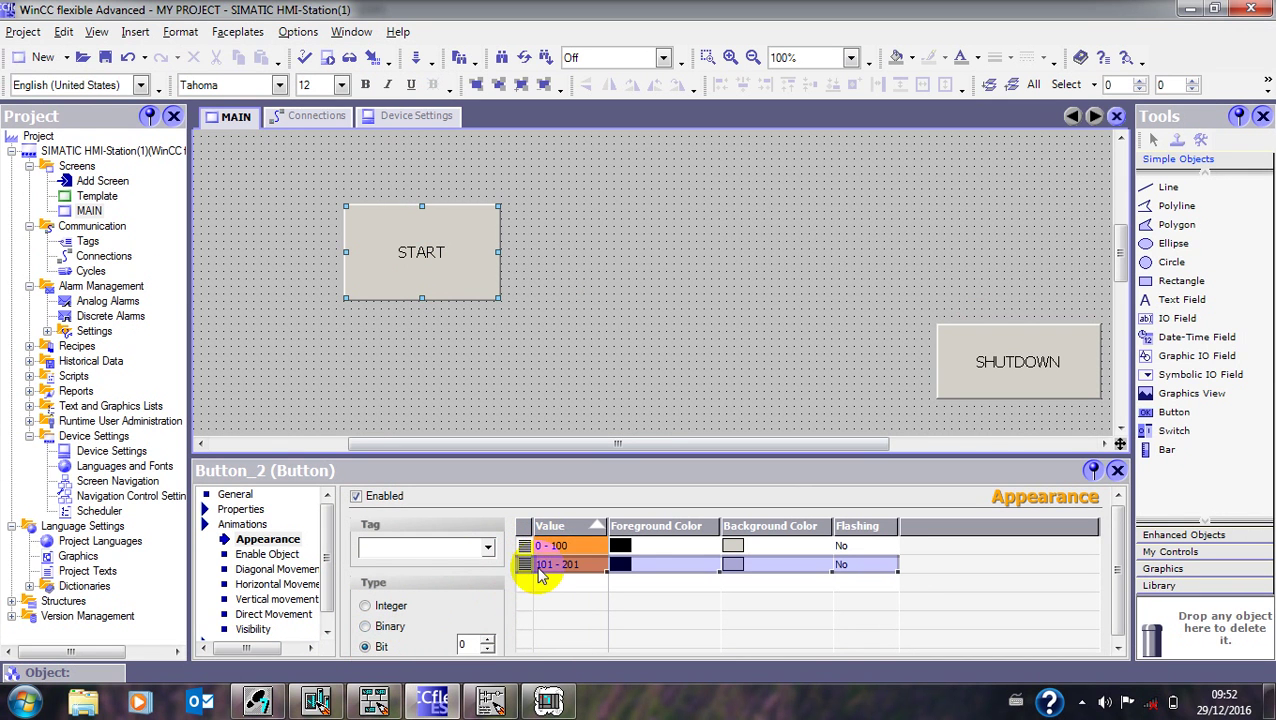
pyautogui.click(527, 546)
pyautogui.click(365, 605)
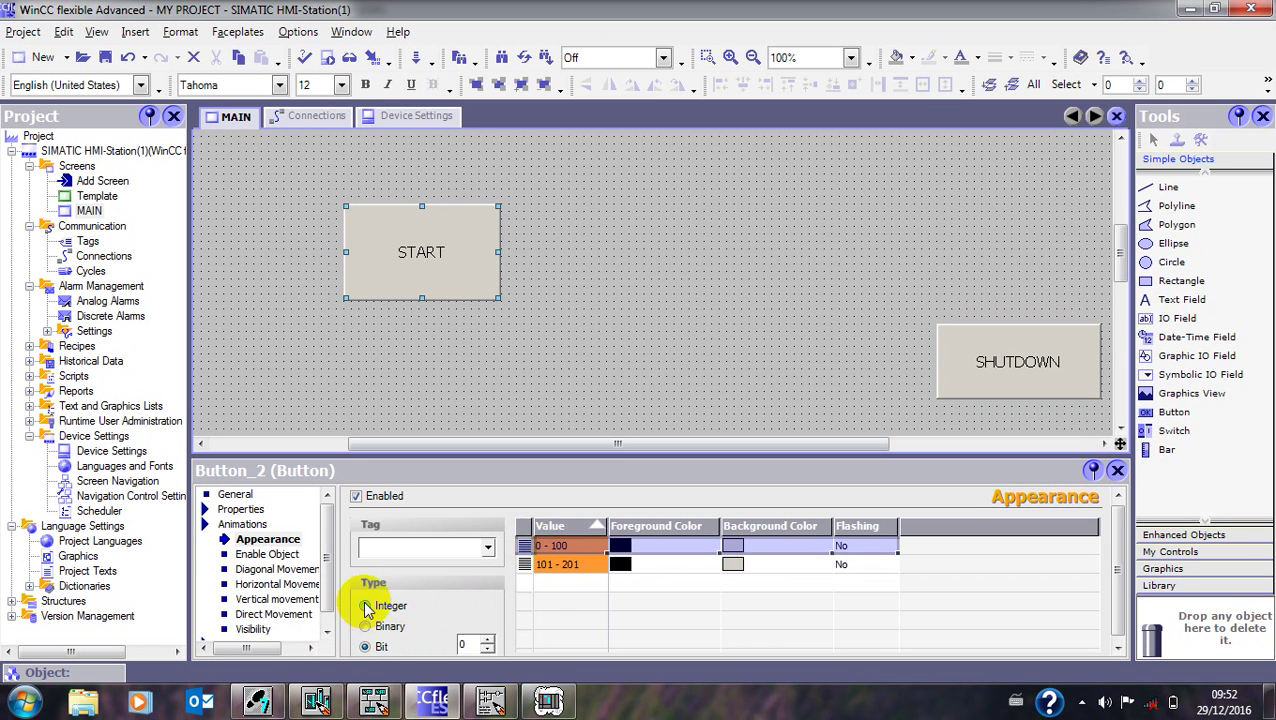
pyautogui.click(520, 563)
# Step: Set the two appearance rows to values 0 and 1, and give value 1 a bright green background
pyautogui.click(573, 547)
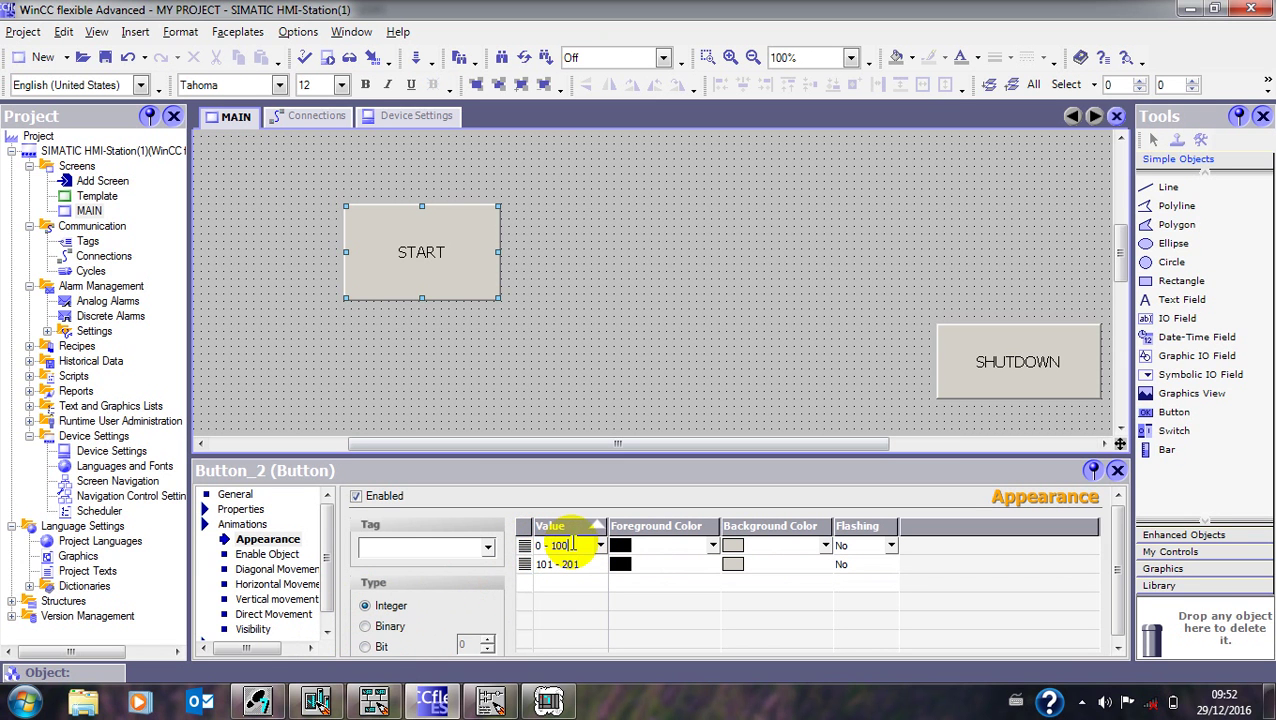
pyautogui.moveTo(573, 545); pyautogui.dragTo(533, 563)
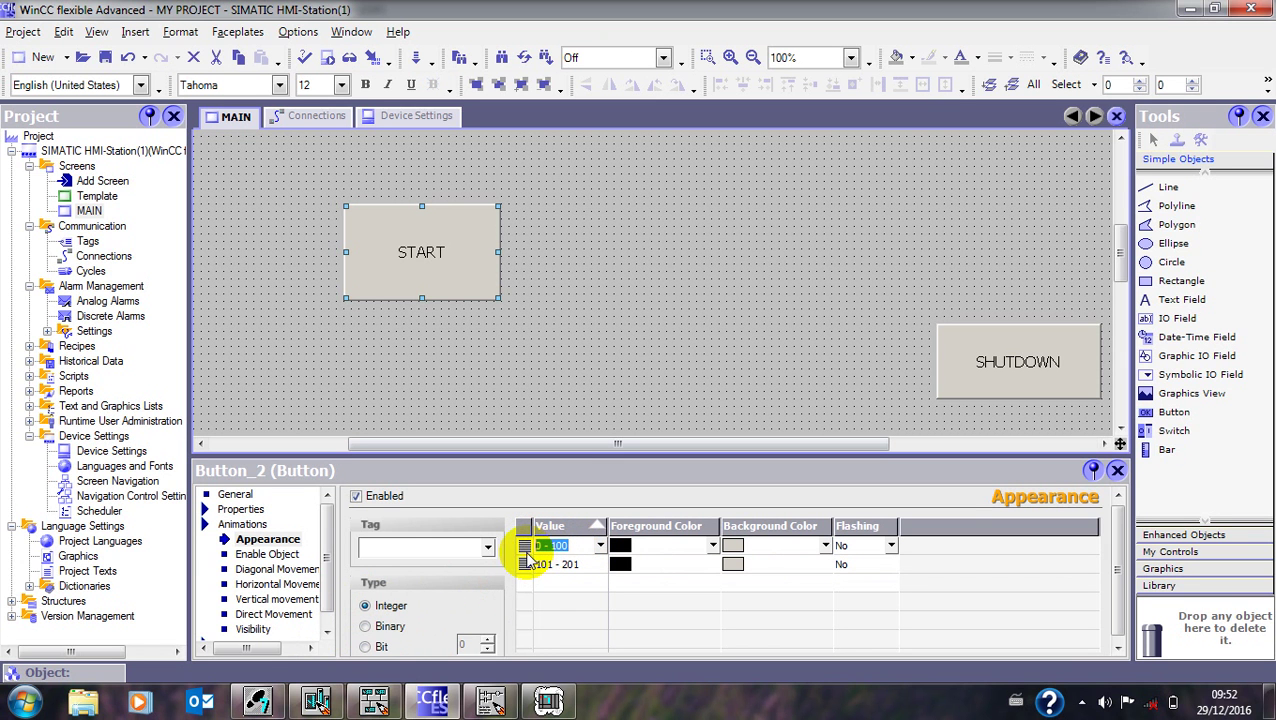
pyautogui.write('0')
pyautogui.click(566, 566)
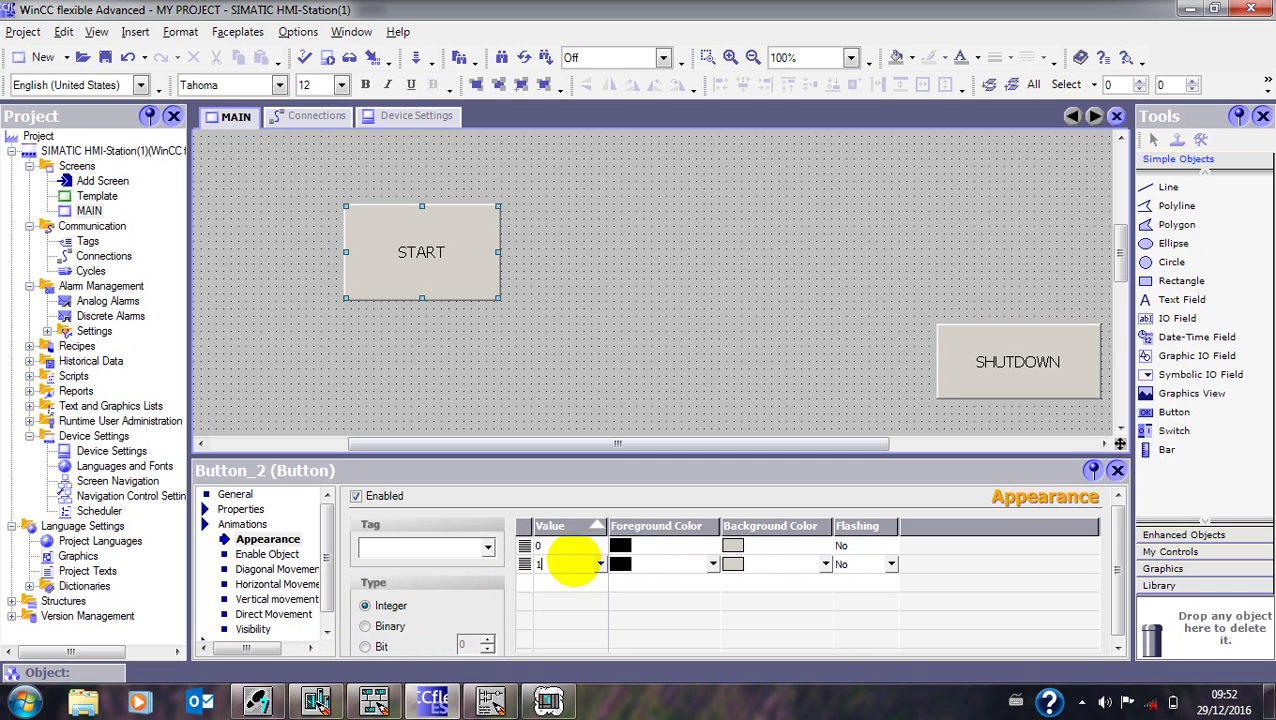
pyautogui.write('1')
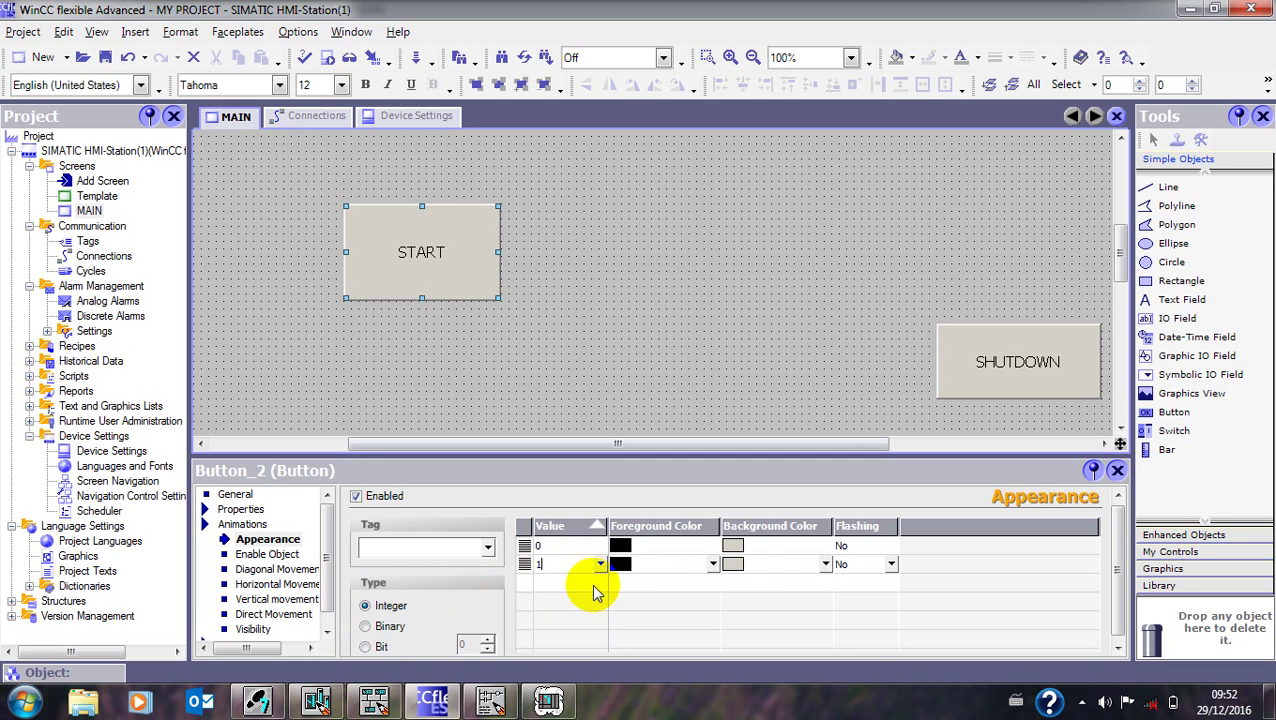
pyautogui.click(824, 564)
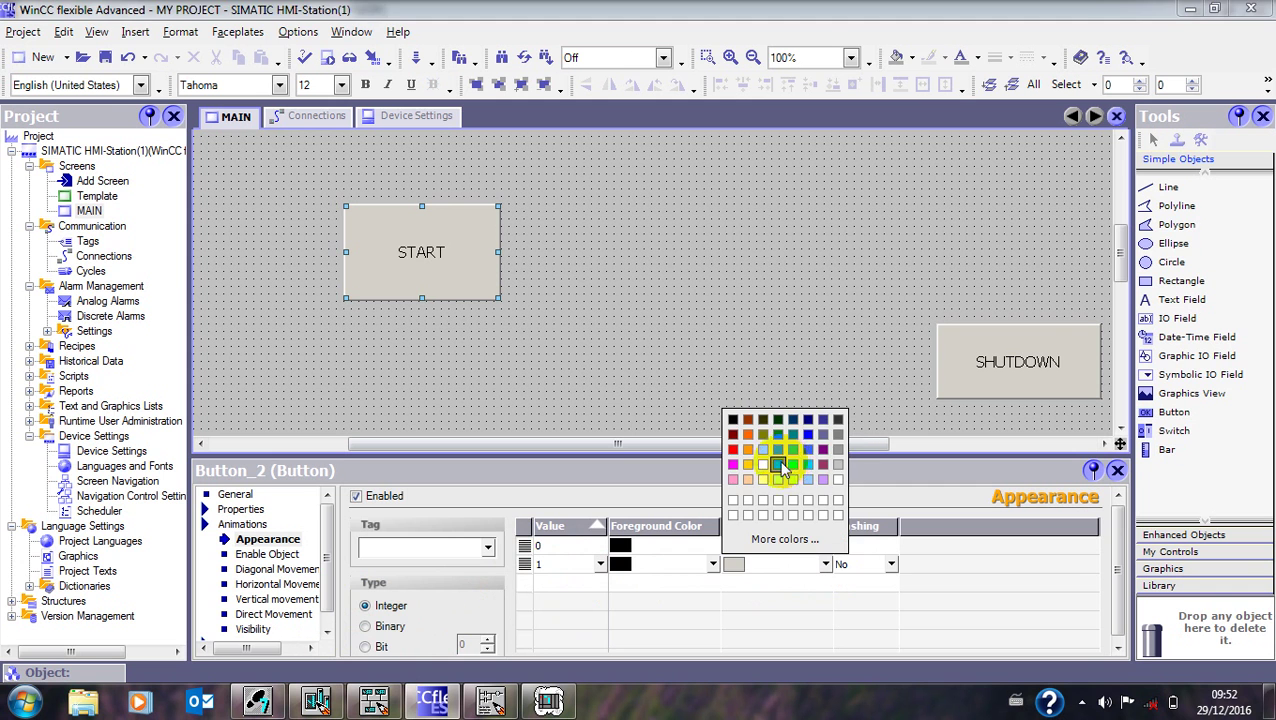
pyautogui.click(782, 466)
# Step: Assign the M2.1 symbol from the SIMATIC 300(1) S7 program as the appearance animation's tag
pyautogui.click(488, 547)
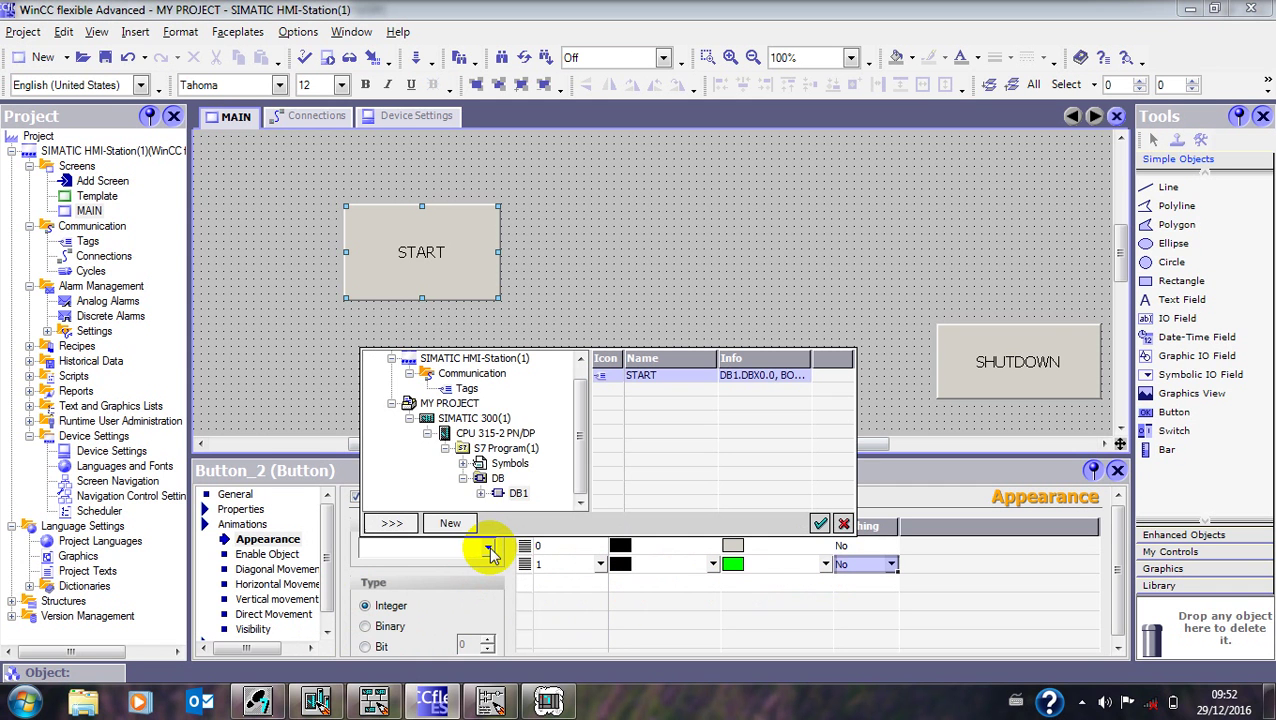
pyautogui.click(508, 464)
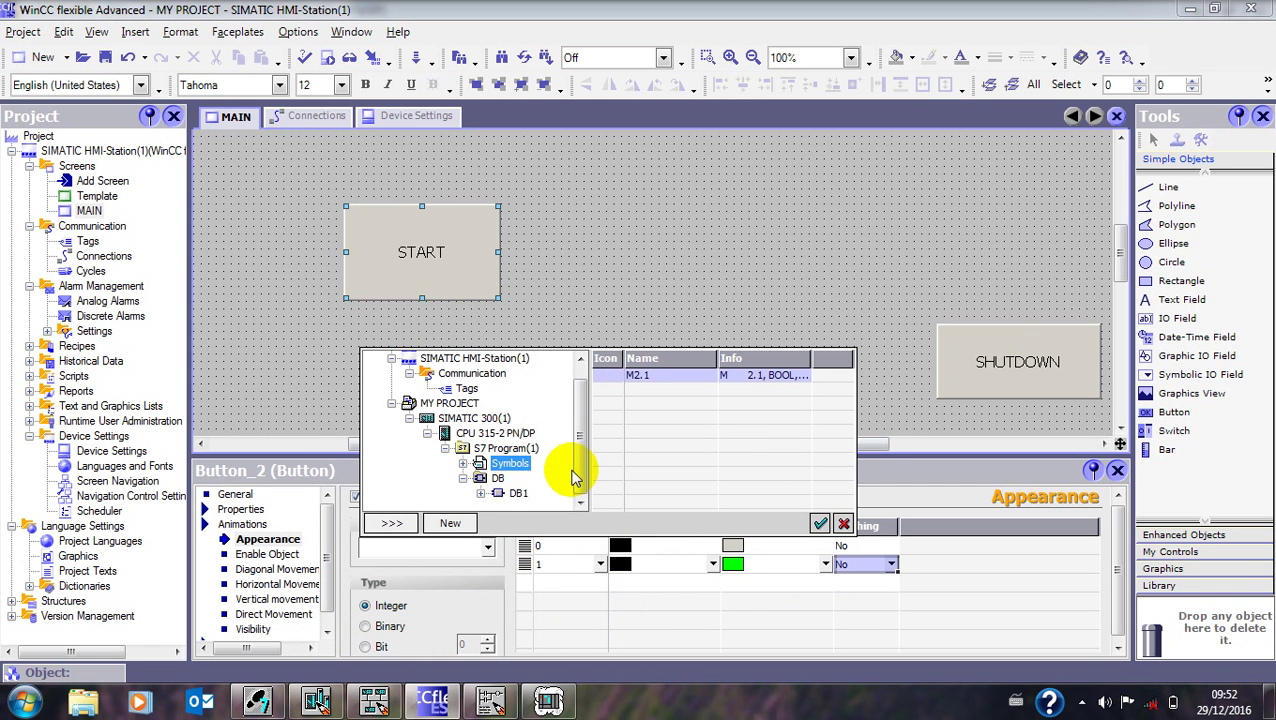
pyautogui.click(820, 523)
# Step: Start the WinCC flexible runtime, test the START button's colour change, and switch back to FC1 in the LAD/STL/FBD editor
pyautogui.click(350, 57)
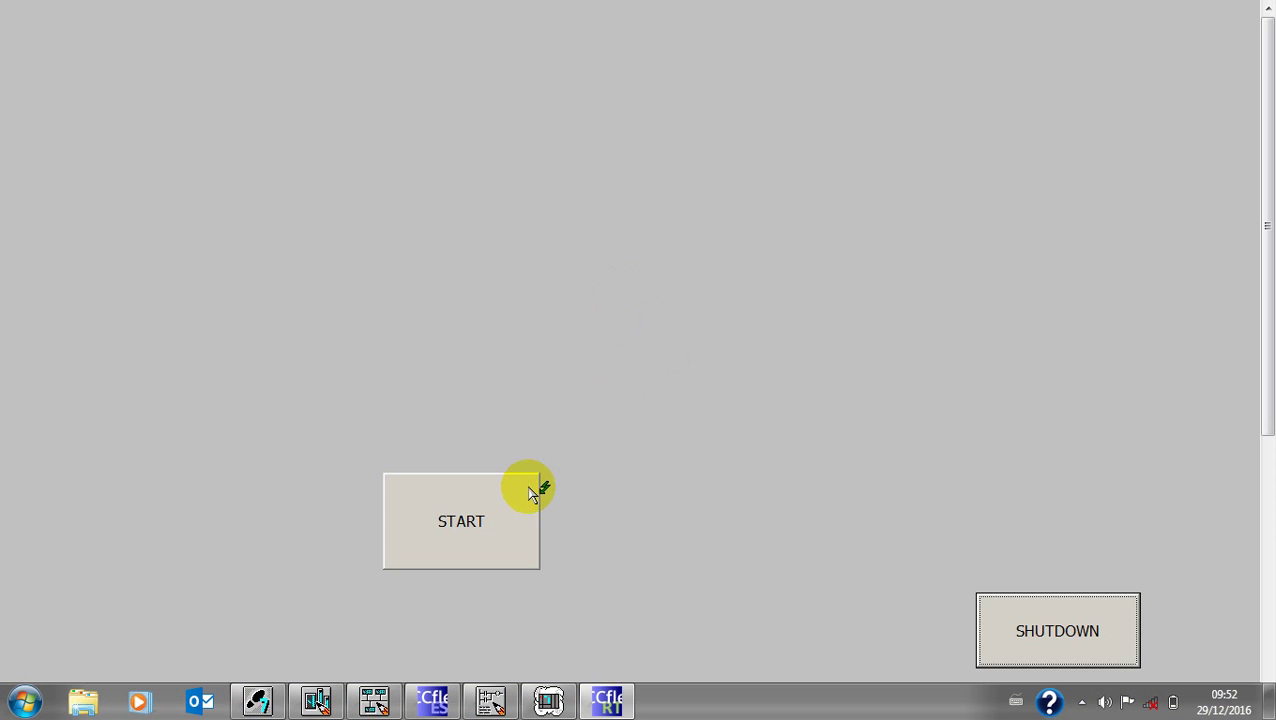
pyautogui.click(531, 492)
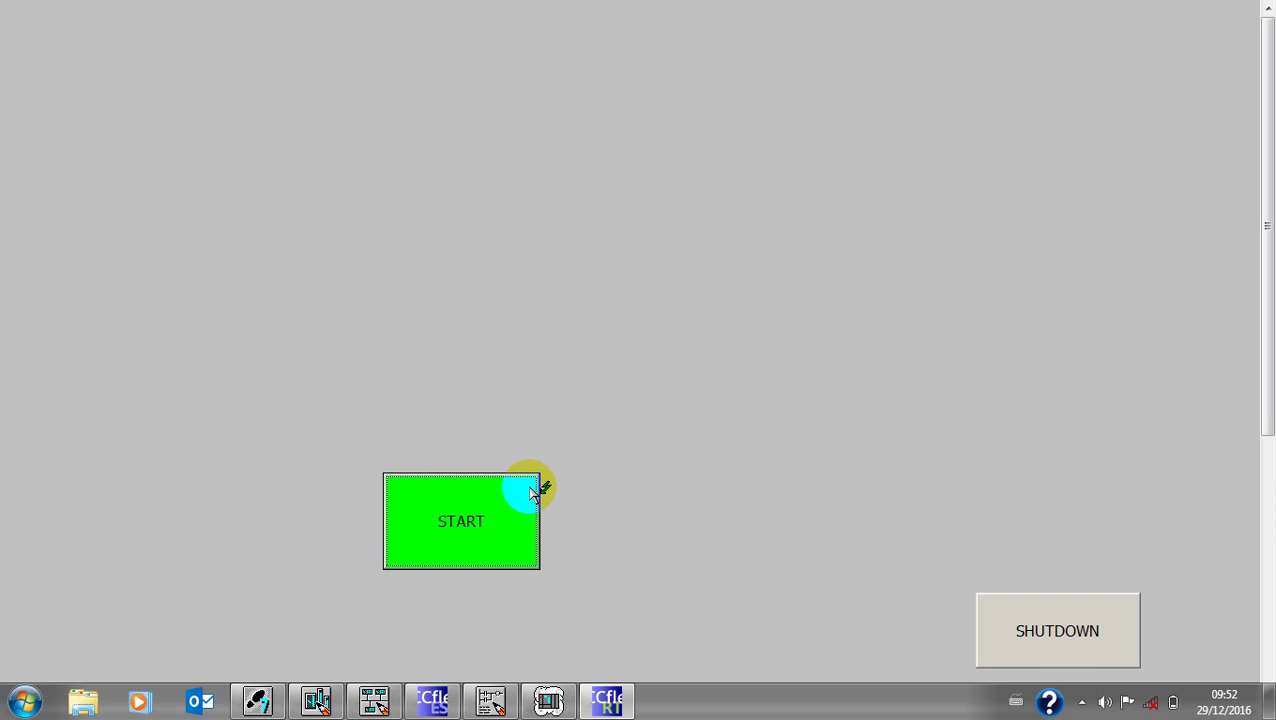
pyautogui.click(490, 700)
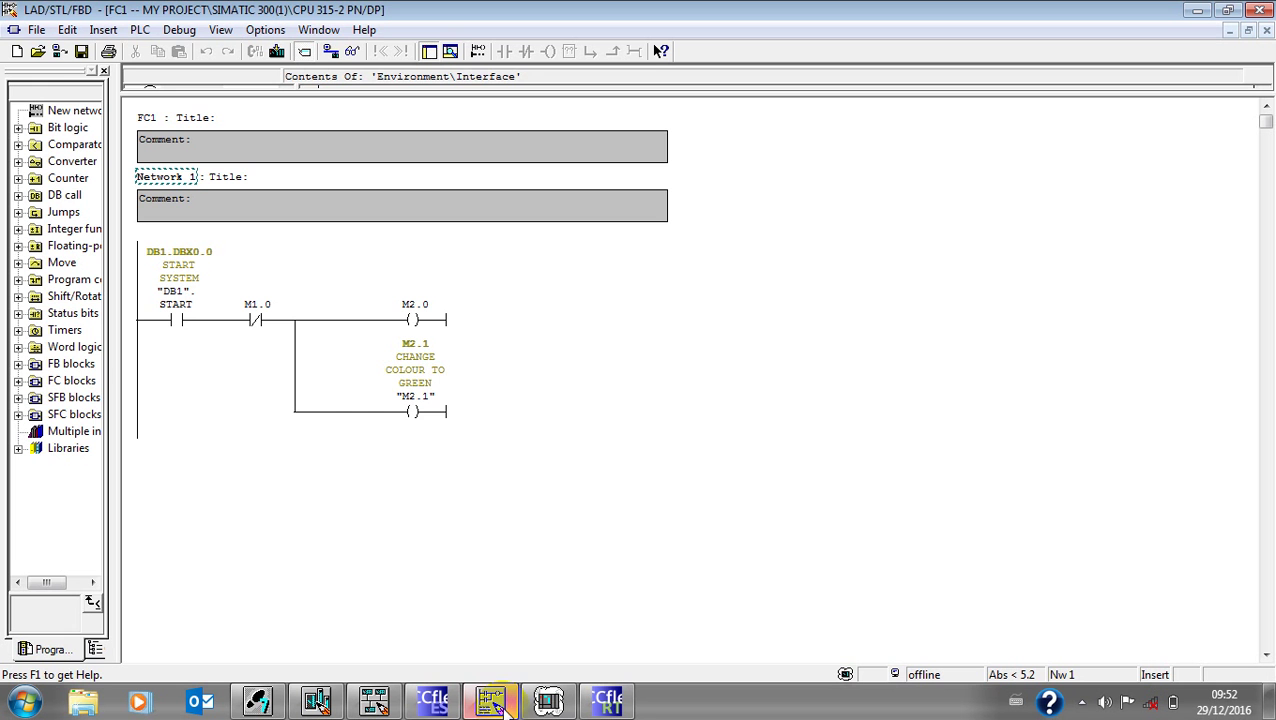
# Step: Monitor FC1 online in a reduced window over the runtime screen and compare its network status with the START button
pyautogui.click(357, 52)
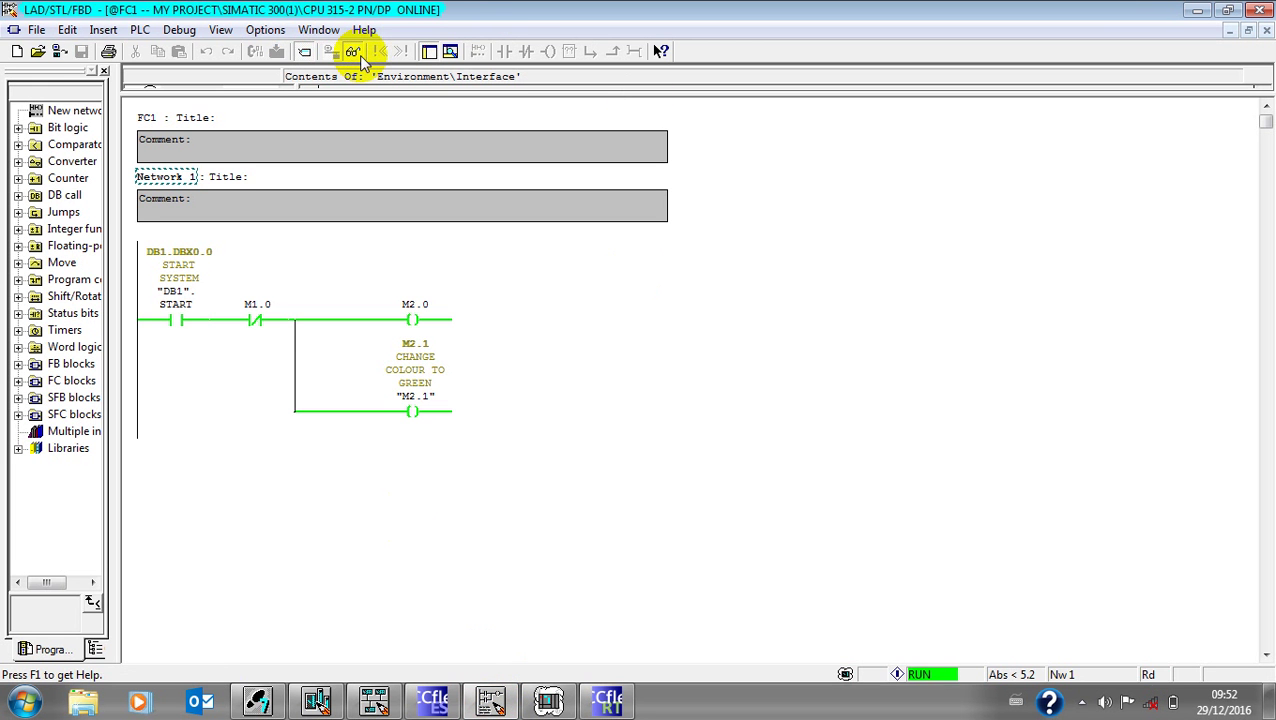
pyautogui.click(1229, 11)
pyautogui.click(462, 550)
pyautogui.click(413, 515)
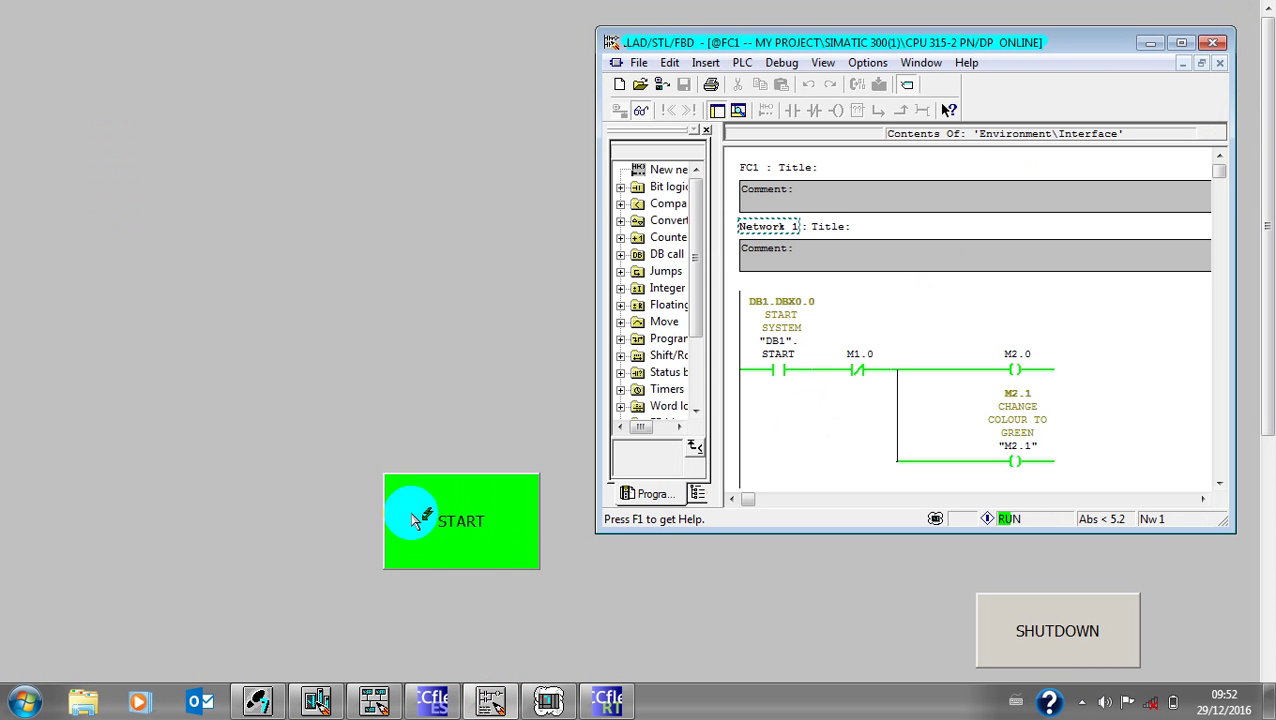
pyautogui.click(460, 510)
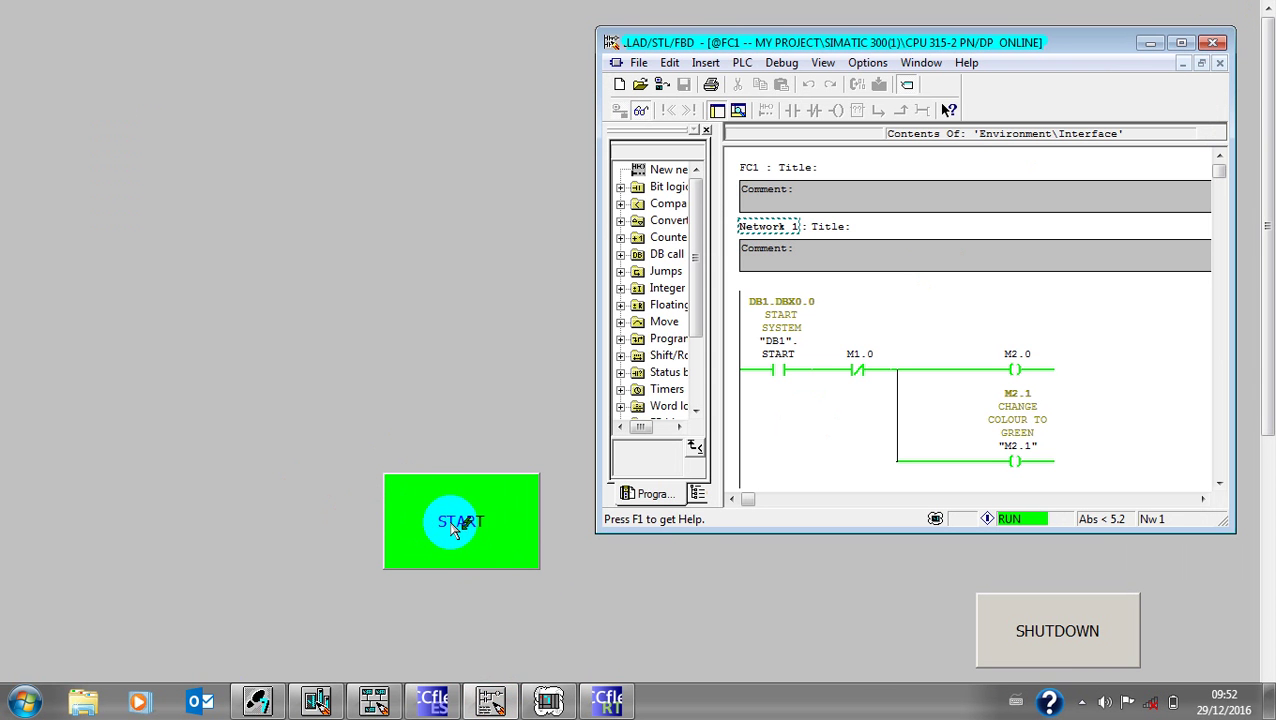
pyautogui.click(495, 545)
pyautogui.click(493, 533)
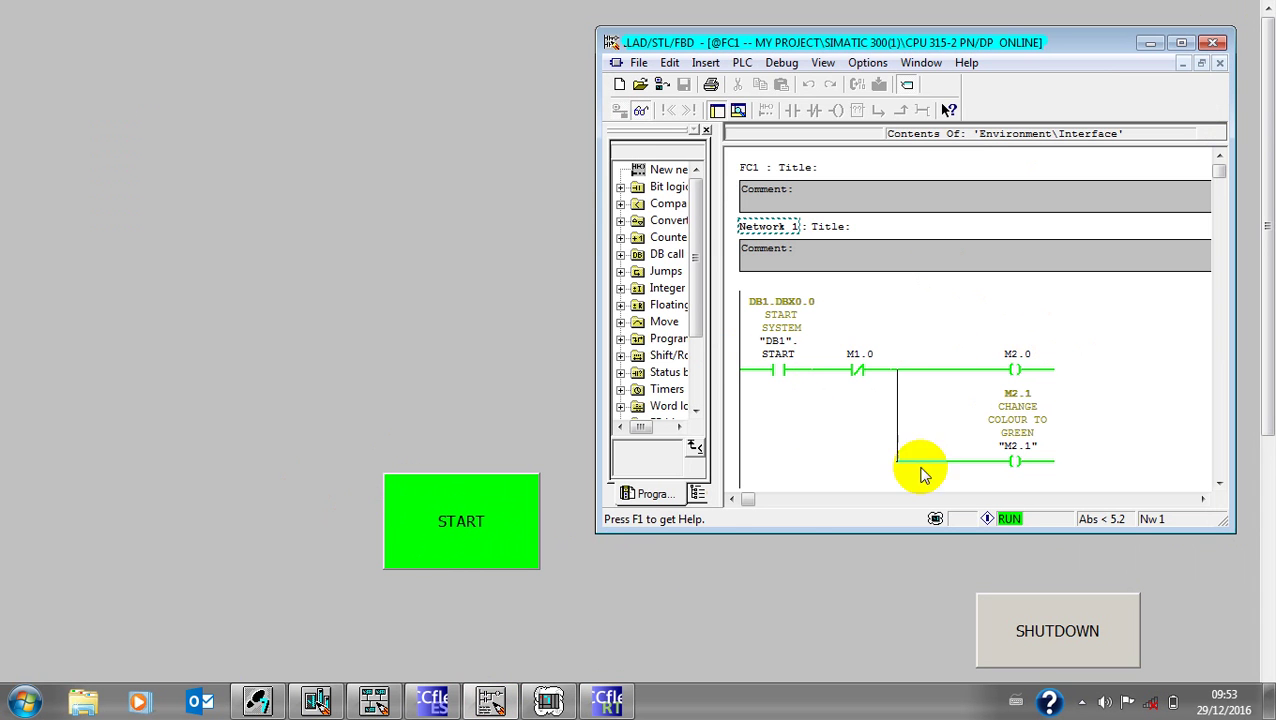
# Step: Toggle the START button off in the runtime and close the runtime with the SHUTDOWN button
pyautogui.click(512, 548)
pyautogui.click(512, 548)
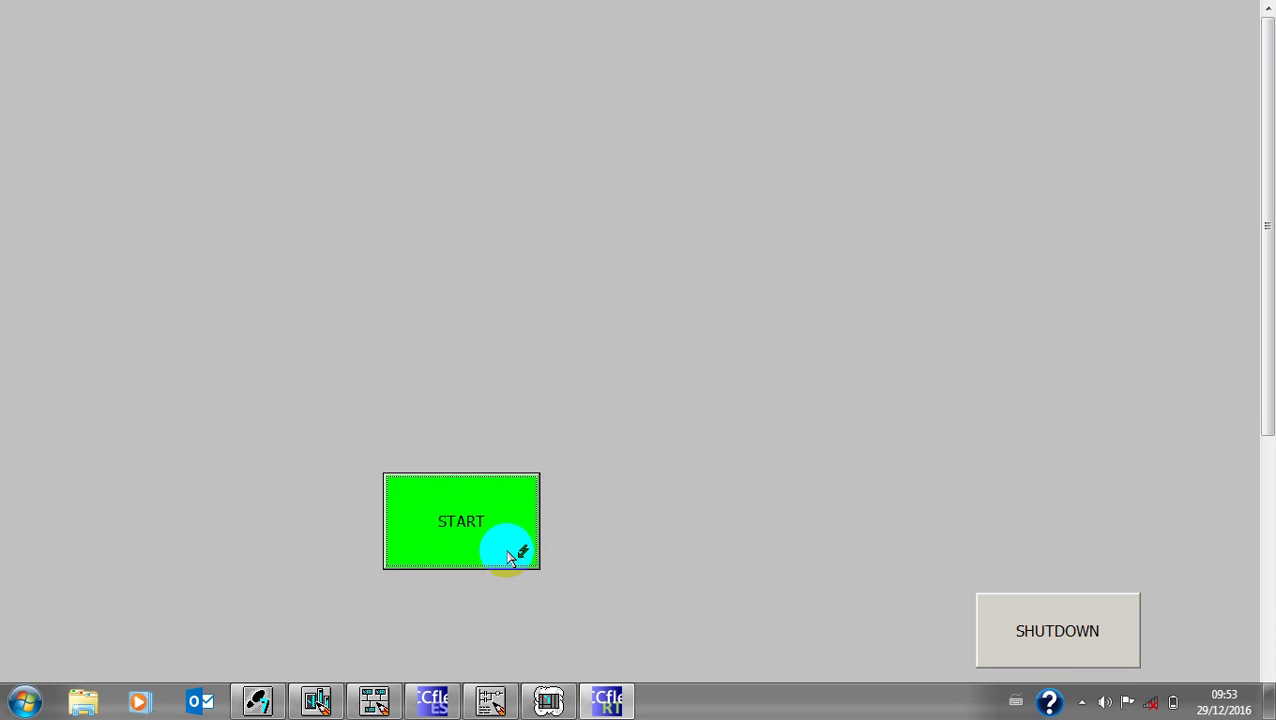
pyautogui.click(510, 557)
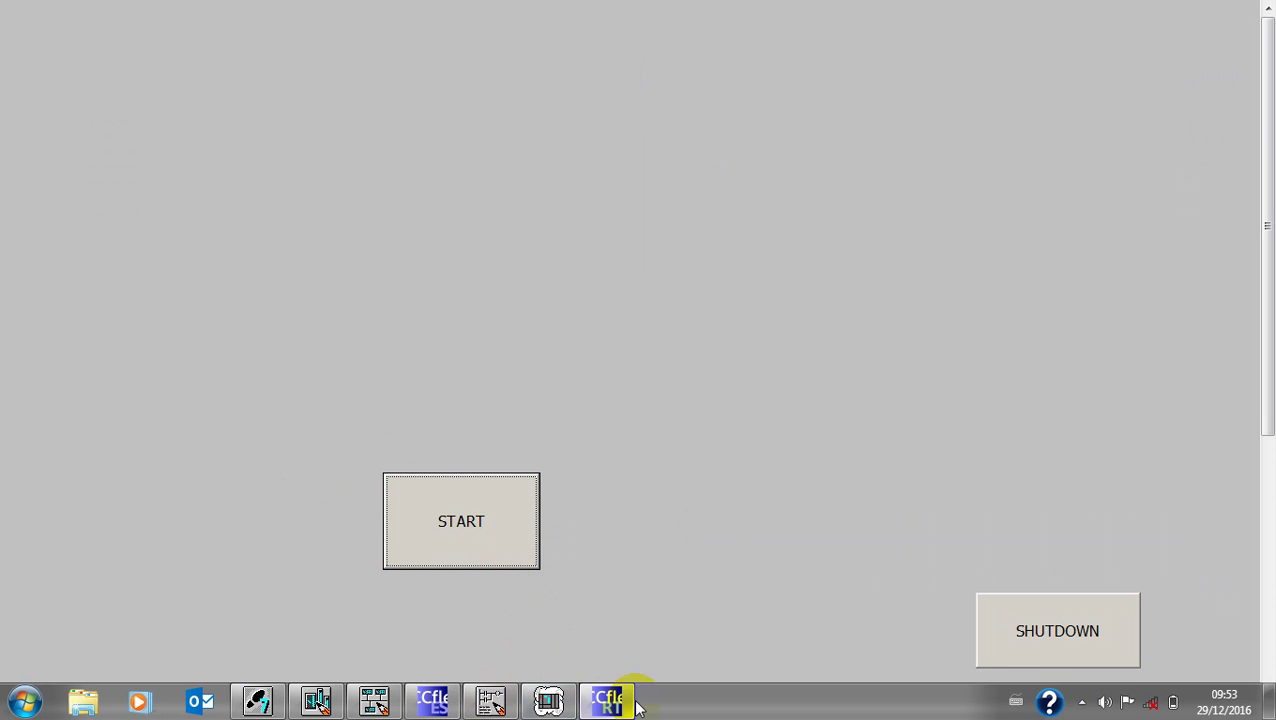
pyautogui.click(1003, 650)
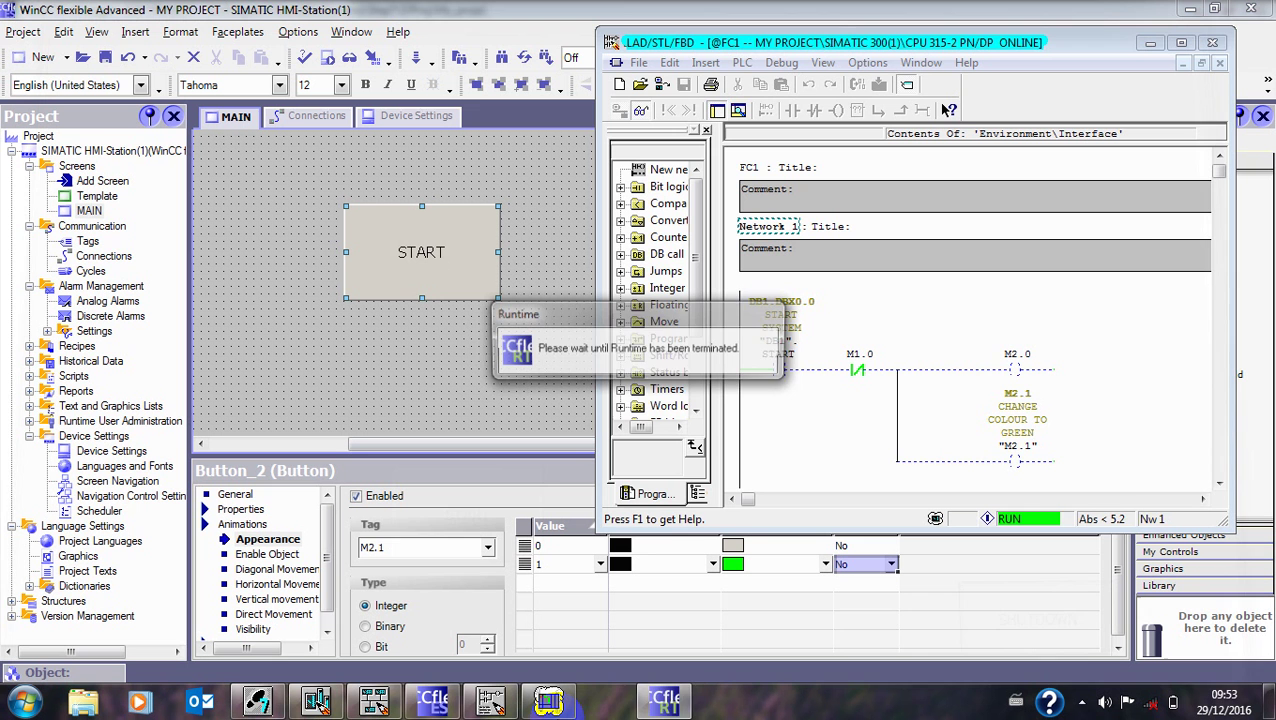
# Step: Return to WinCC flexible and give value 0 of the START button's appearance animation a red background
pyautogui.click(432, 702)
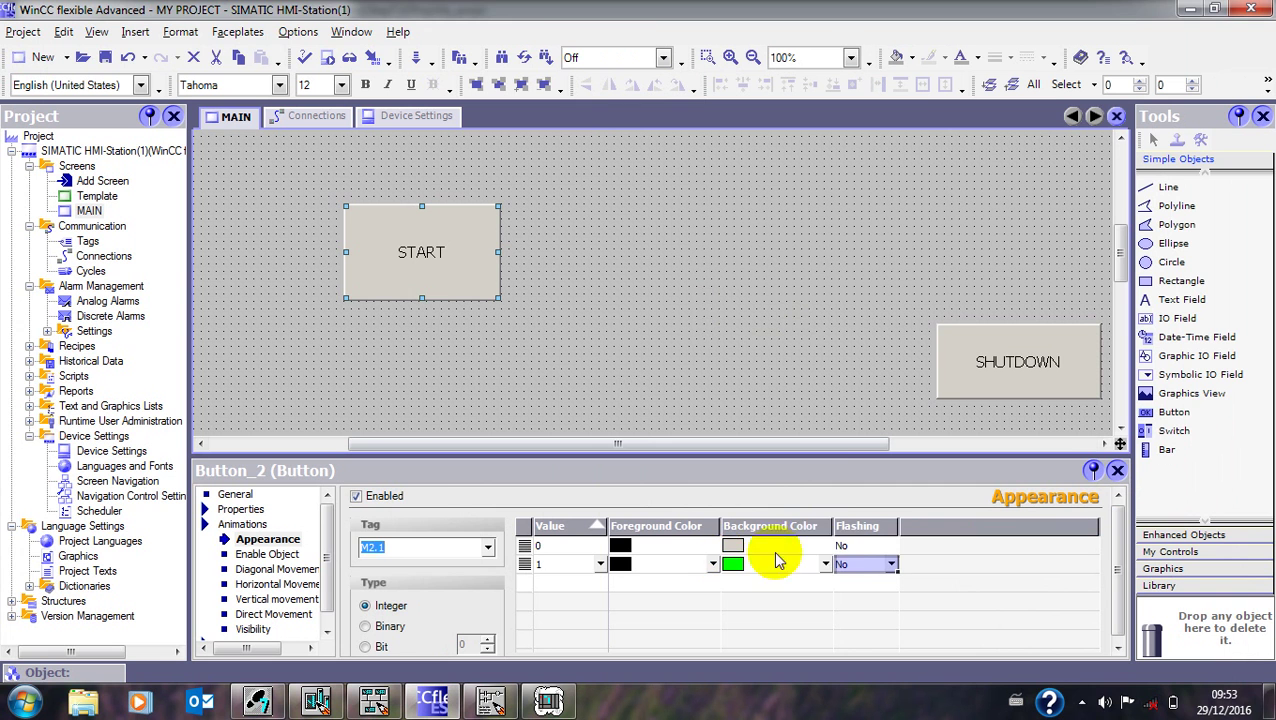
pyautogui.click(816, 547)
pyautogui.click(826, 547)
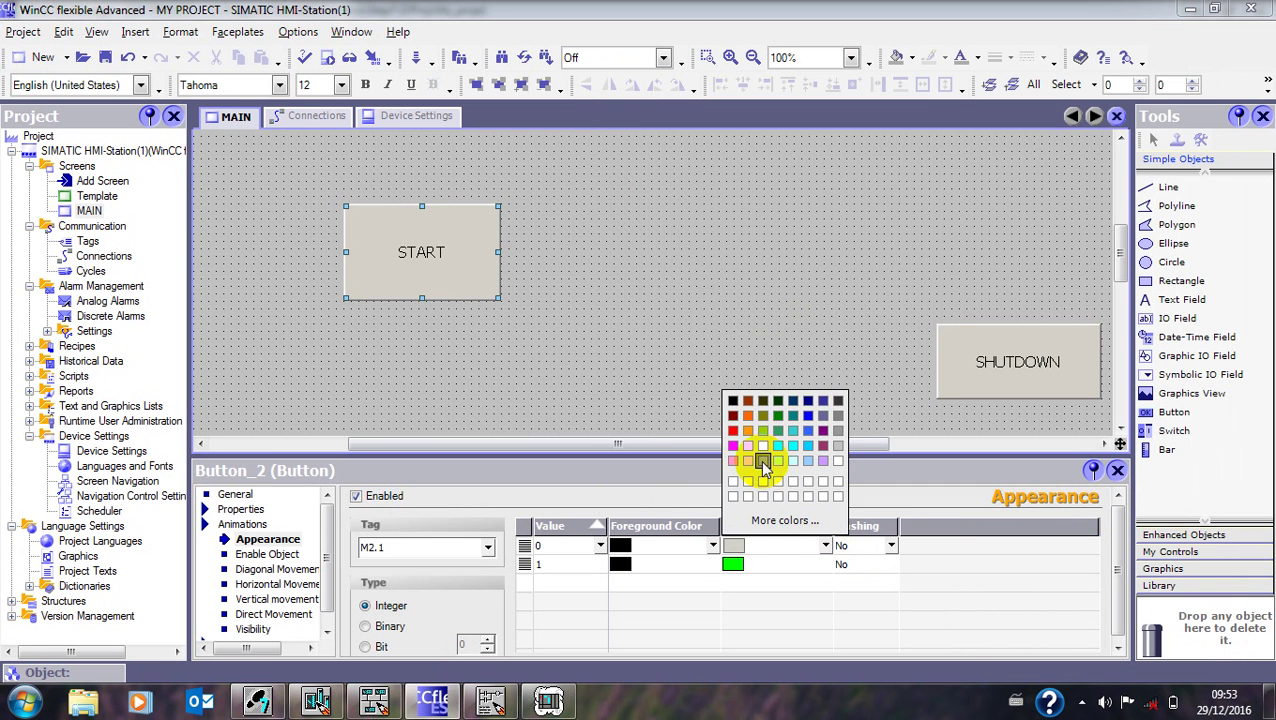
pyautogui.click(738, 427)
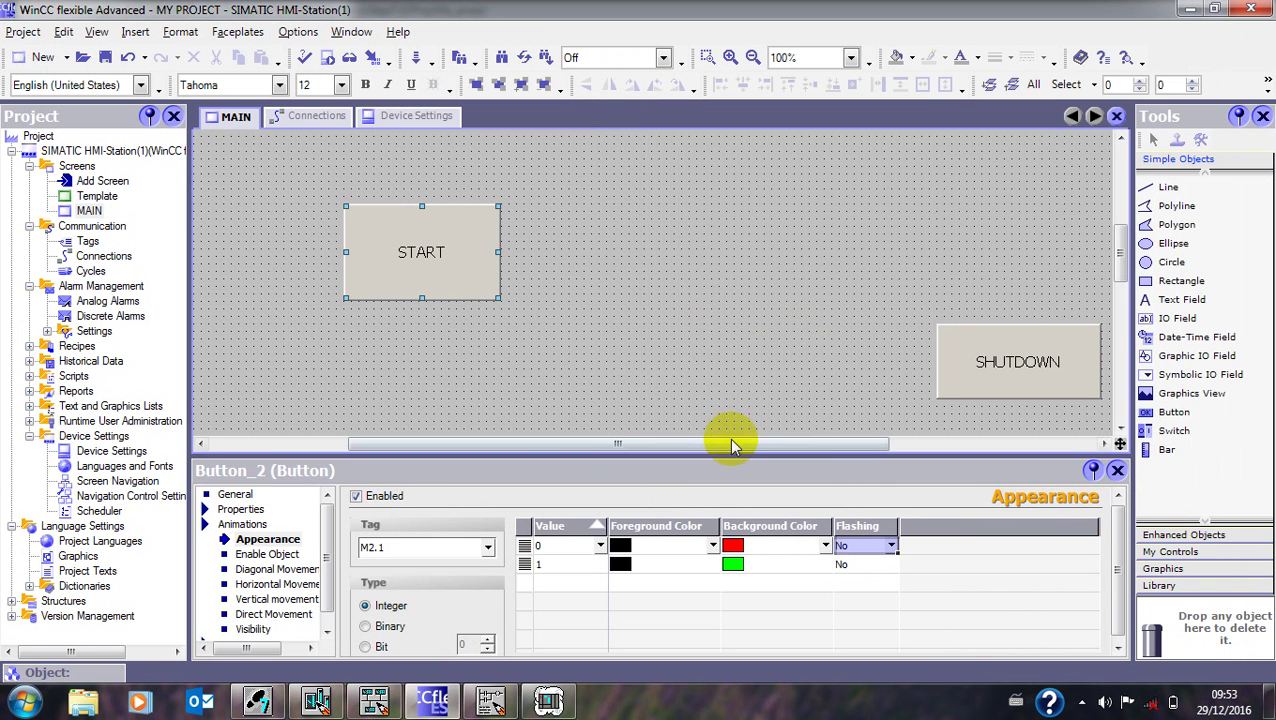
# Step: Start the WinCC flexible runtime and bring up the monitored FC1 block beside the START button
pyautogui.click(327, 57)
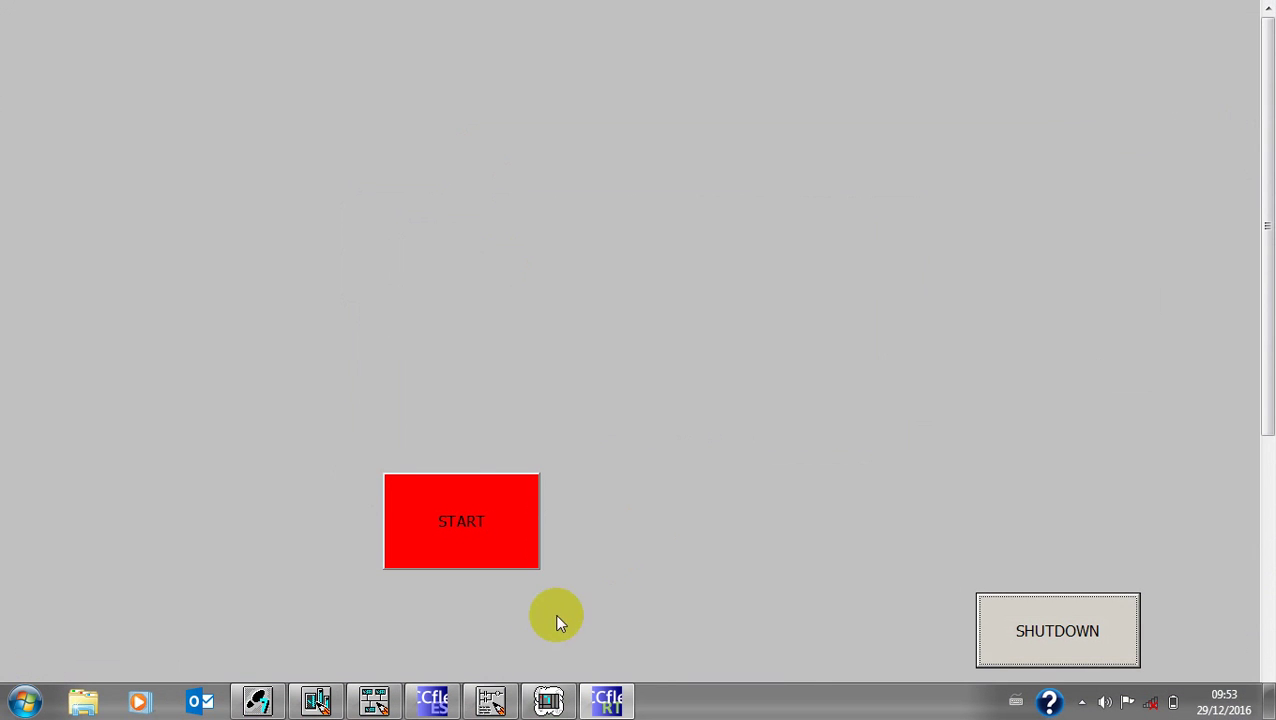
pyautogui.click(478, 498)
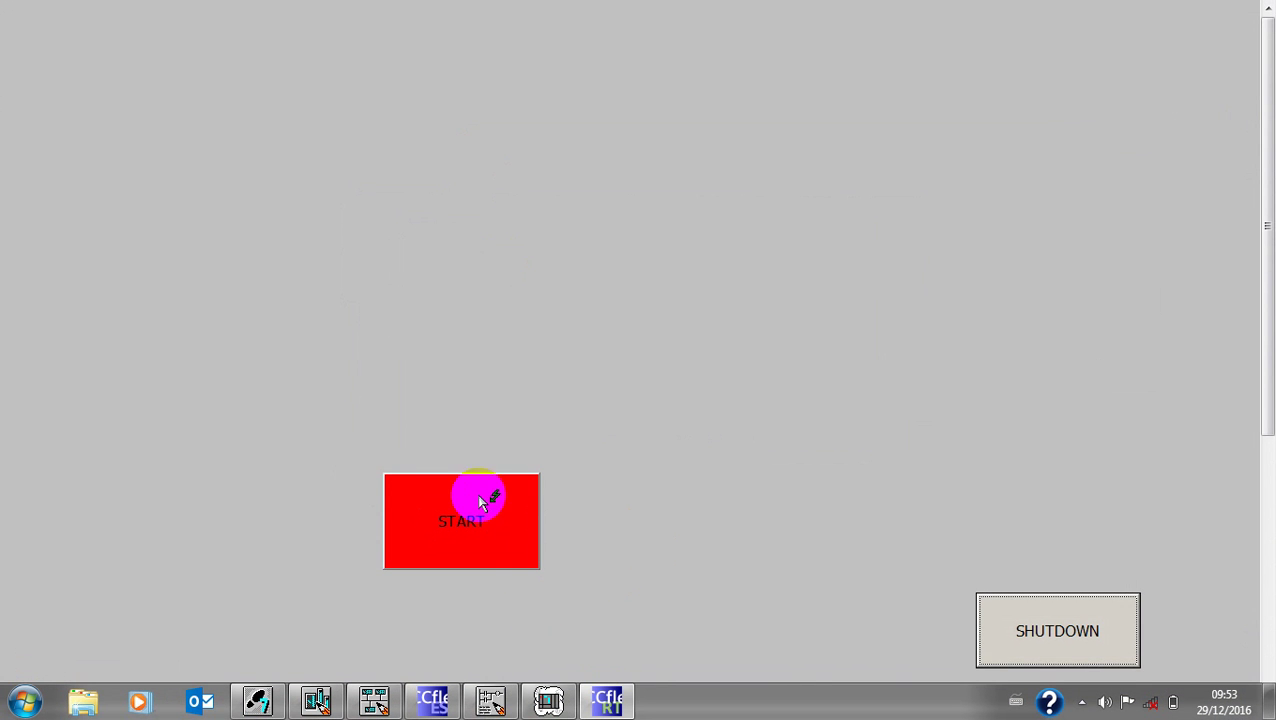
pyautogui.click(490, 700)
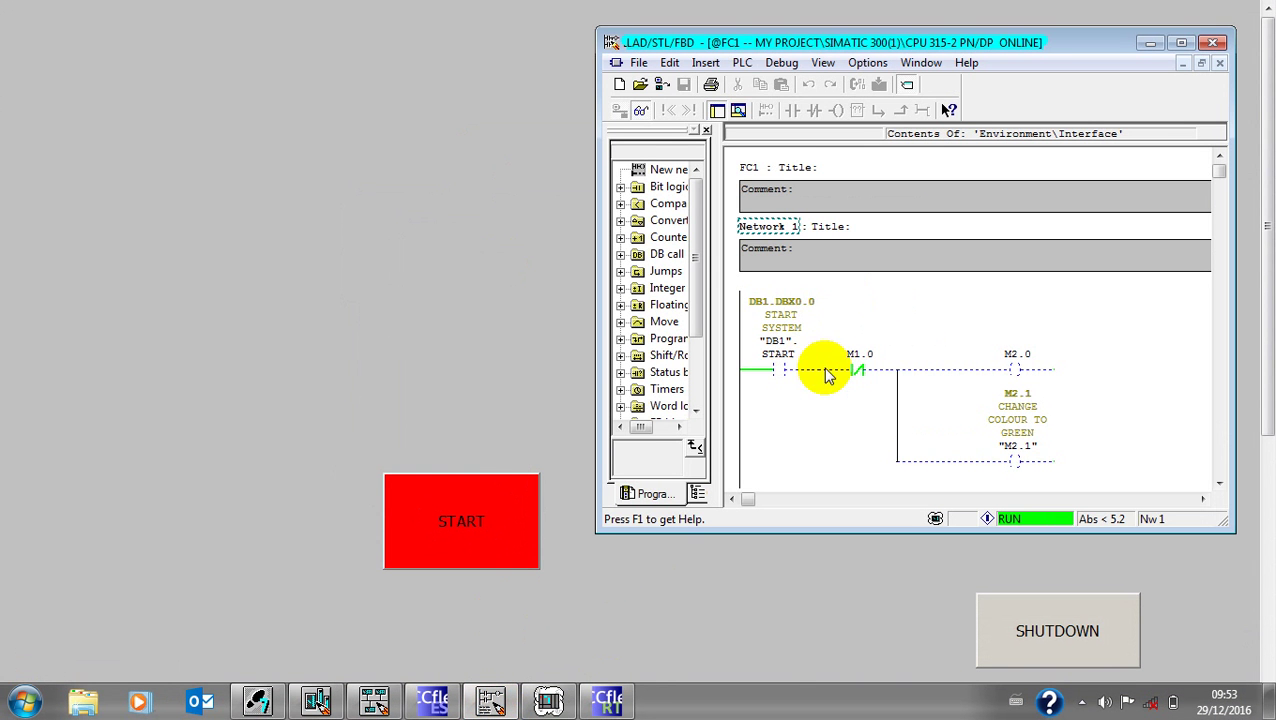
# Step: Test the START button's red-to-green change against the FC1 network status and shut down the runtime
pyautogui.click(510, 518)
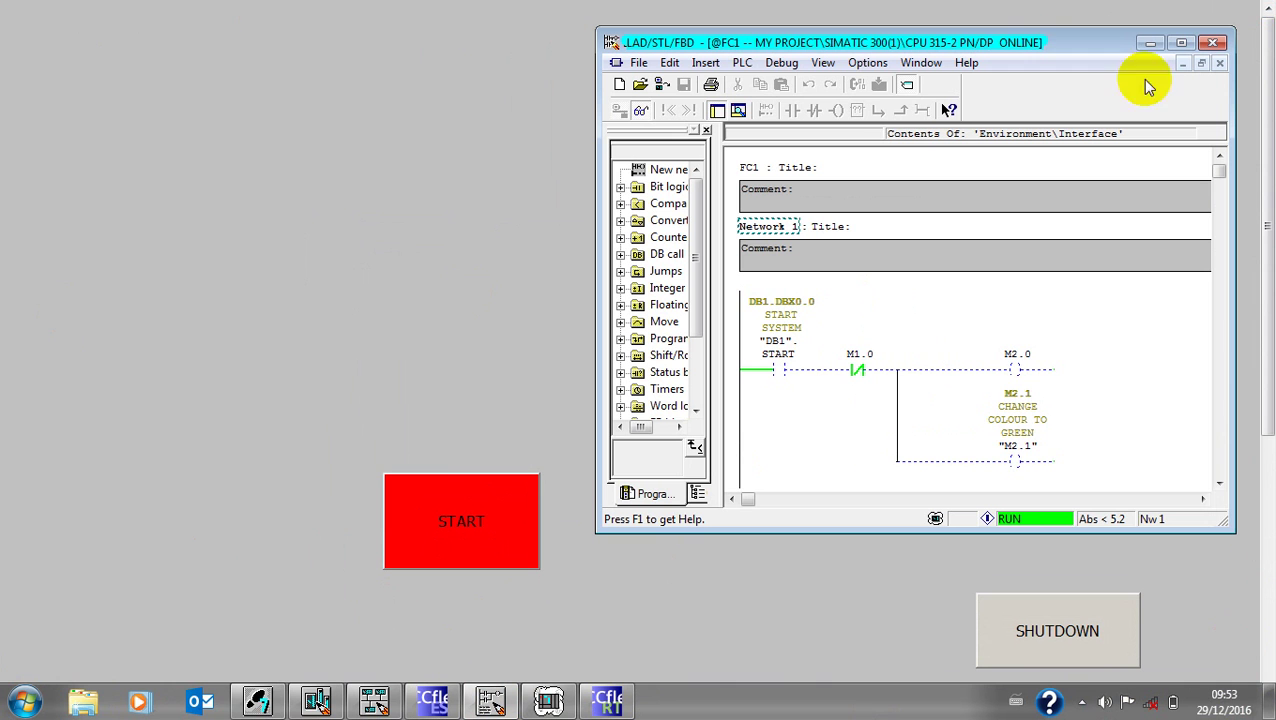
pyautogui.click(513, 555)
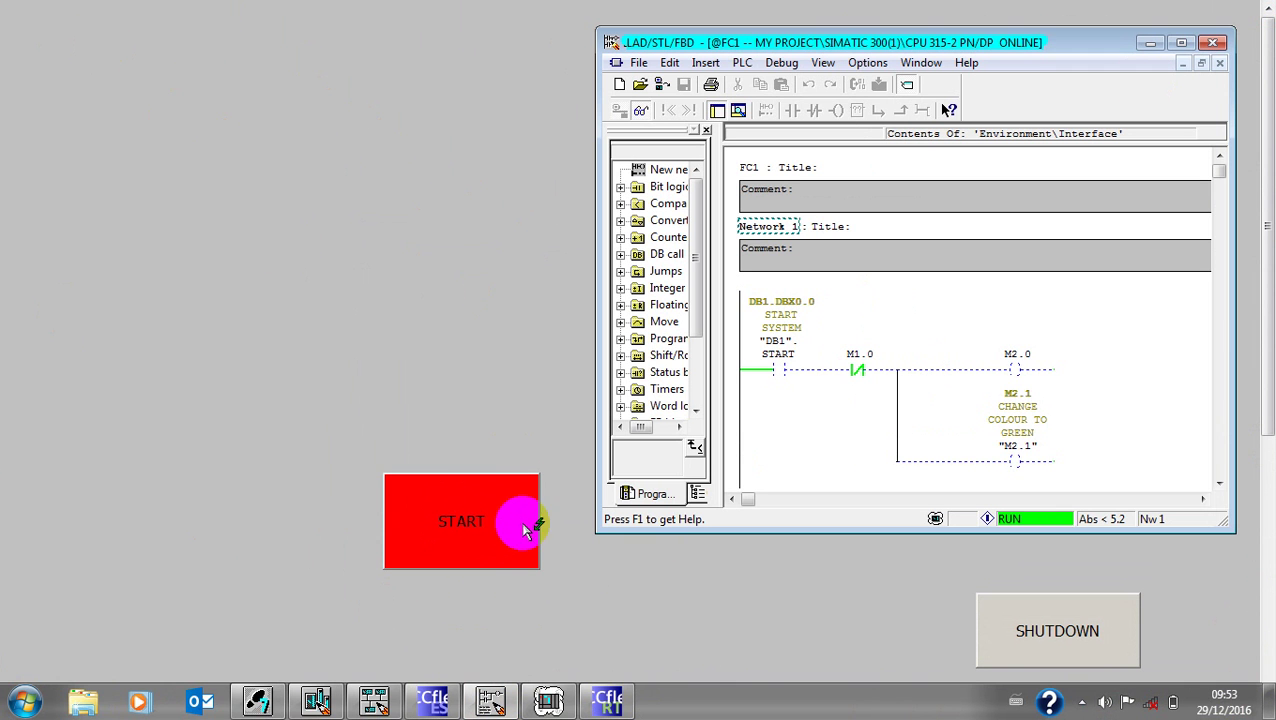
pyautogui.click(507, 518)
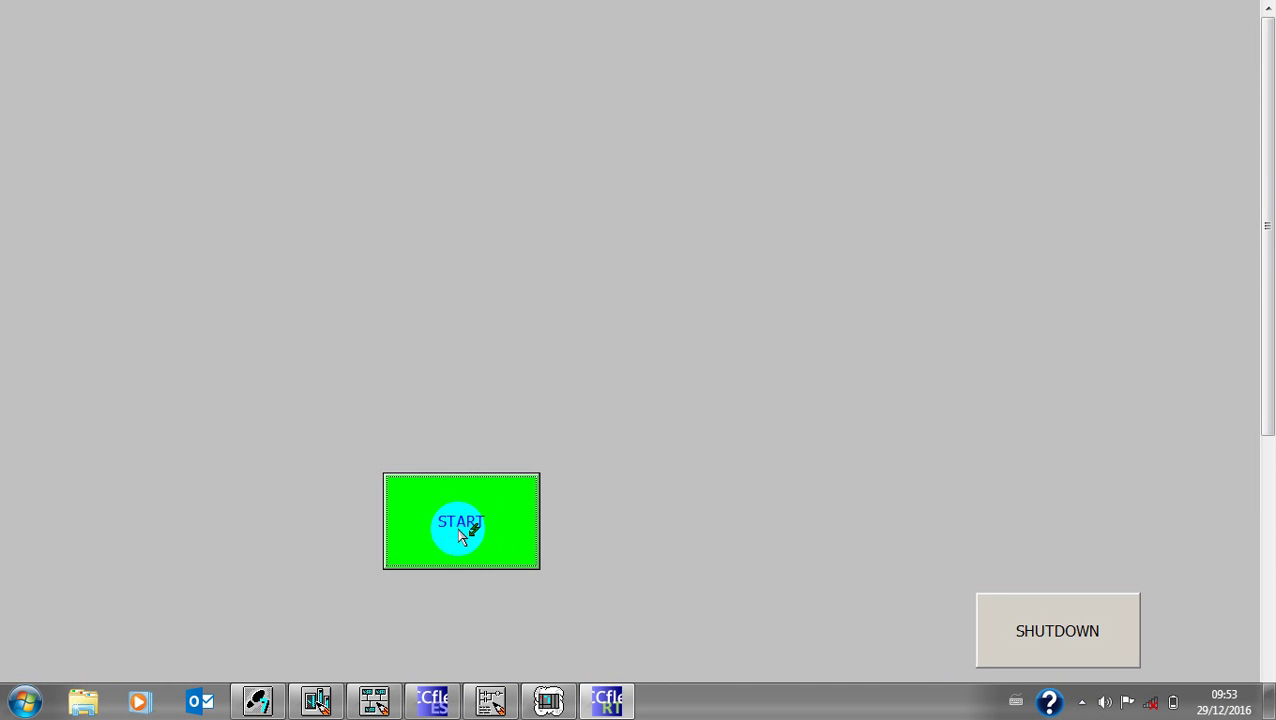
pyautogui.click(493, 701)
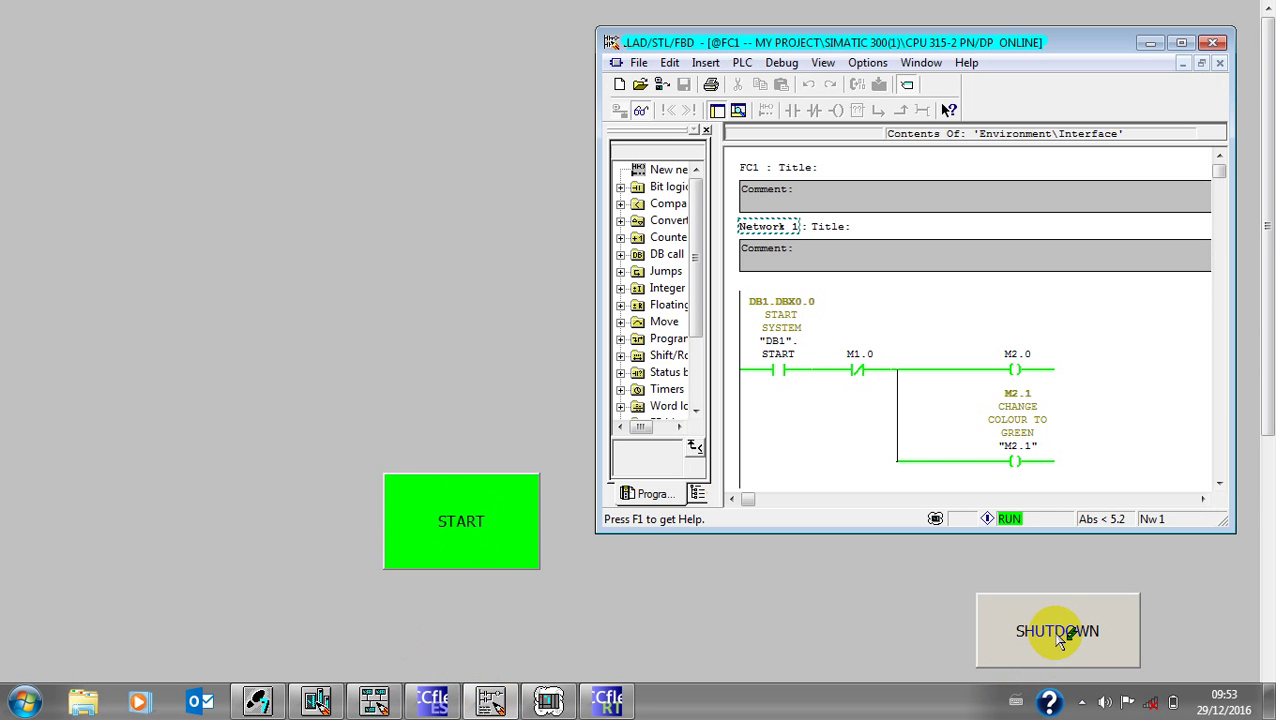
pyautogui.click(1062, 630)
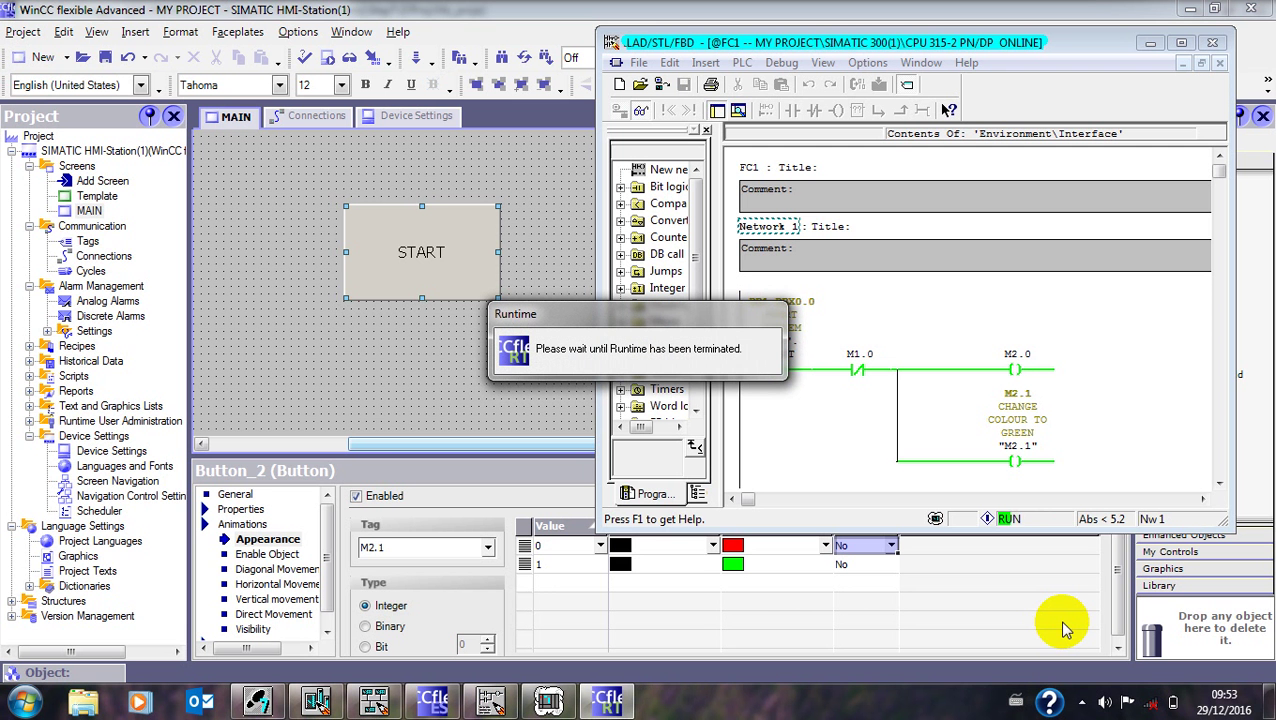